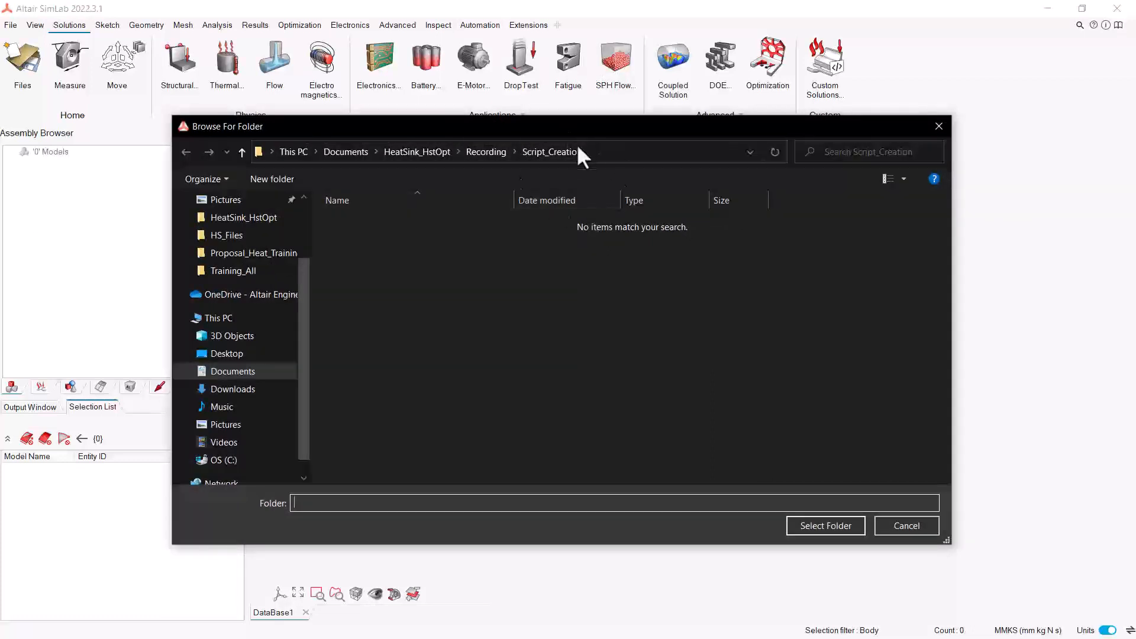
Set Script_Creation as the scripting working folder and start recording a script
click(809, 529)
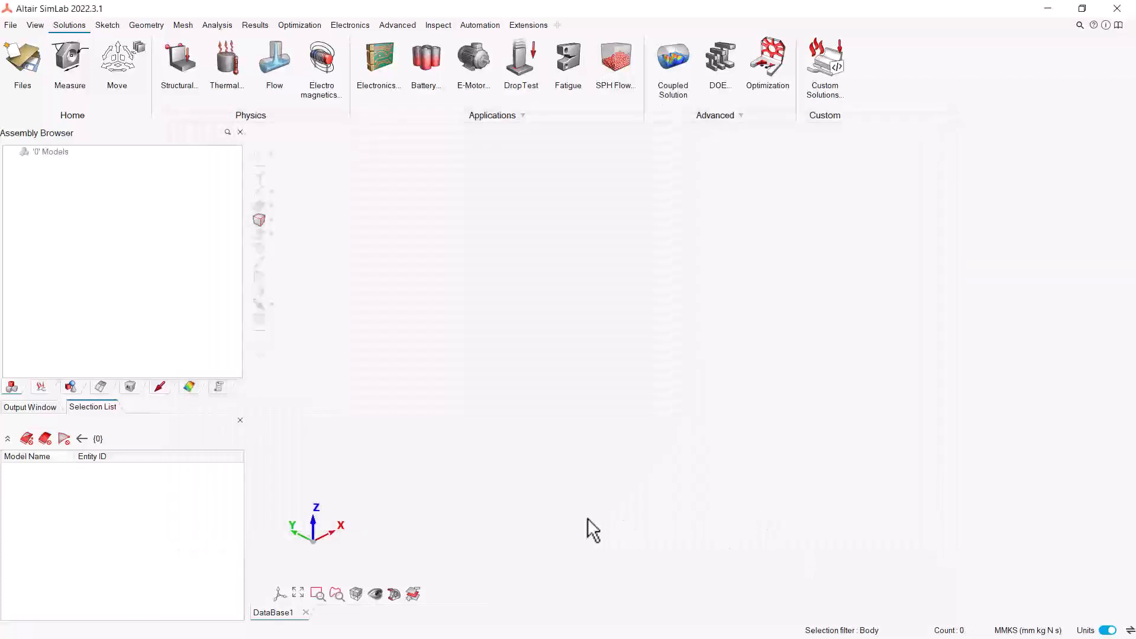
click(466, 24)
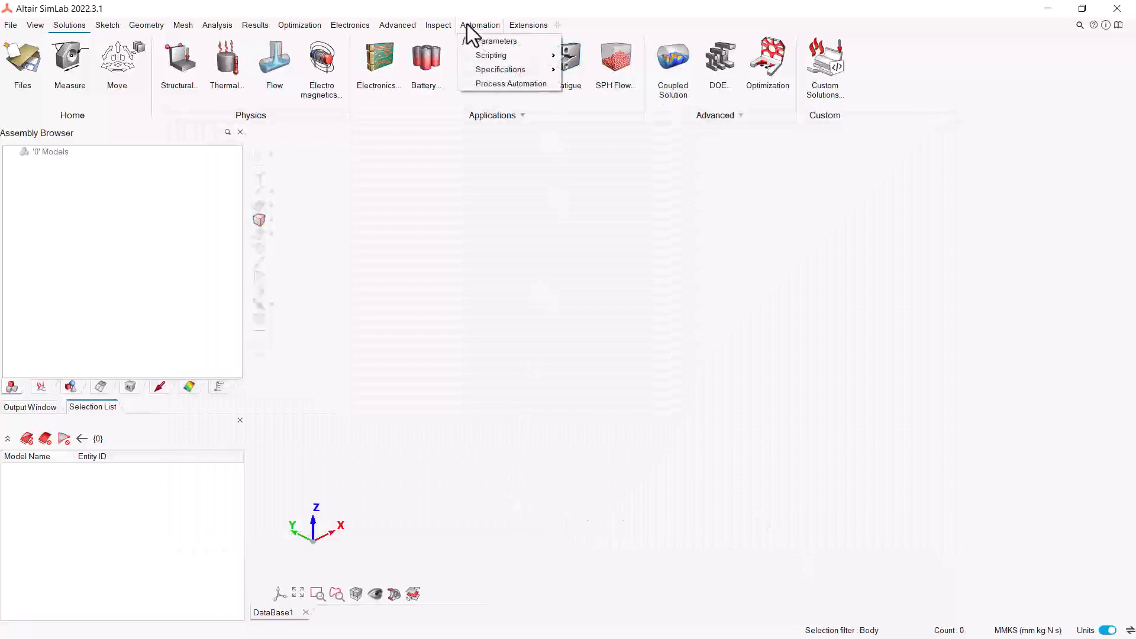
mouse_move(489, 56)
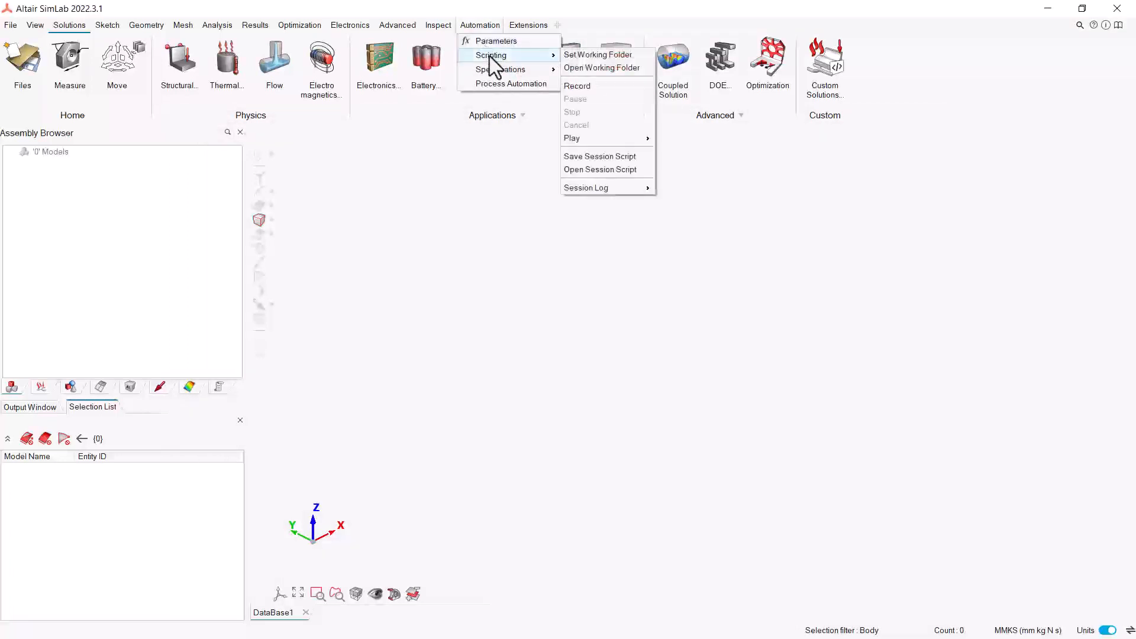
click(600, 84)
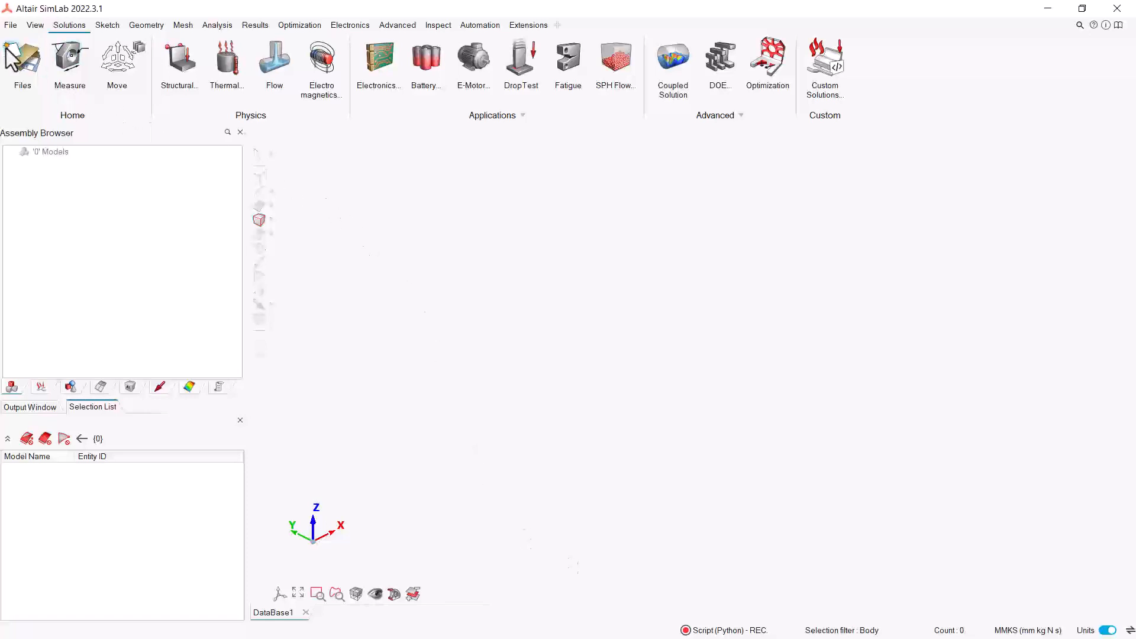
Import the Heat_Sink.stmod database from the Recording\Script_Creation folder
click(11, 25)
mouse_move(48, 95)
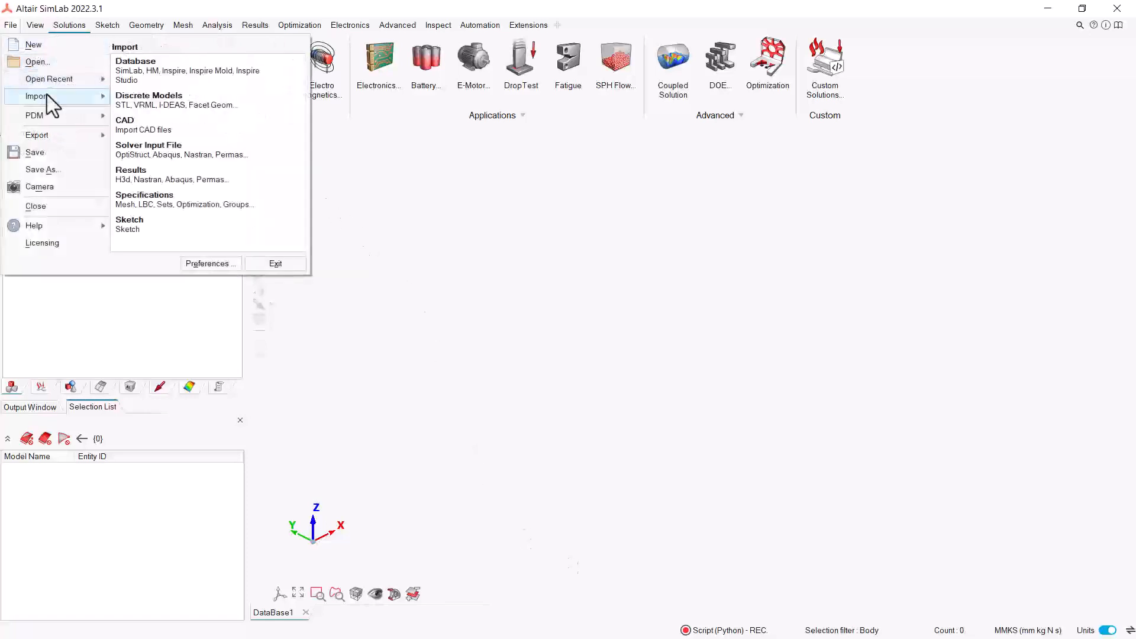
click(177, 95)
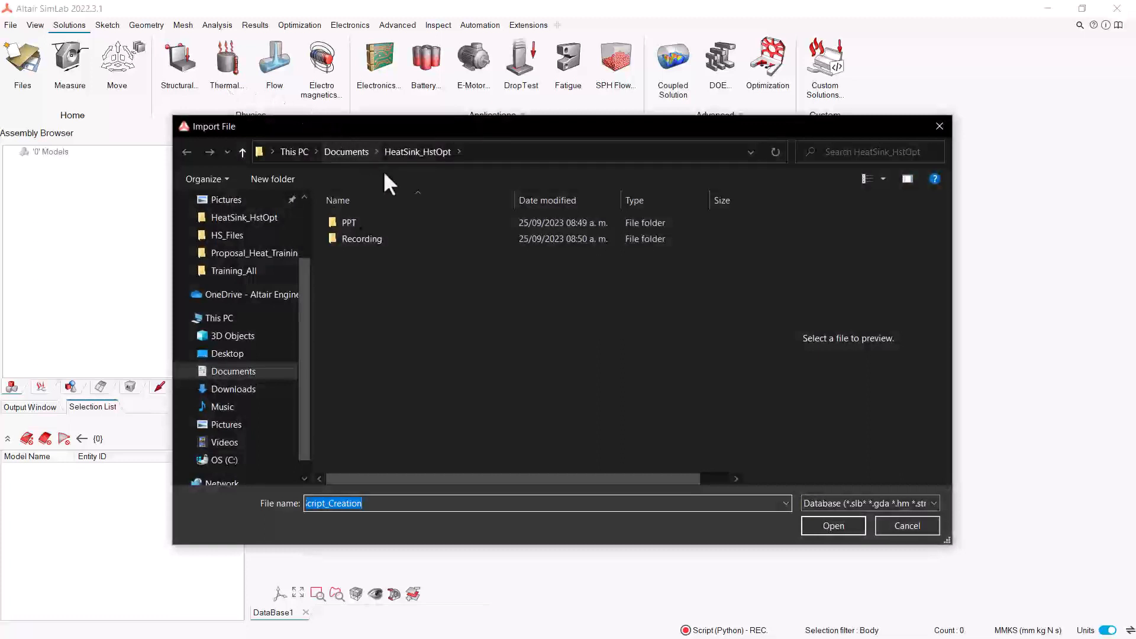
double_click(396, 239)
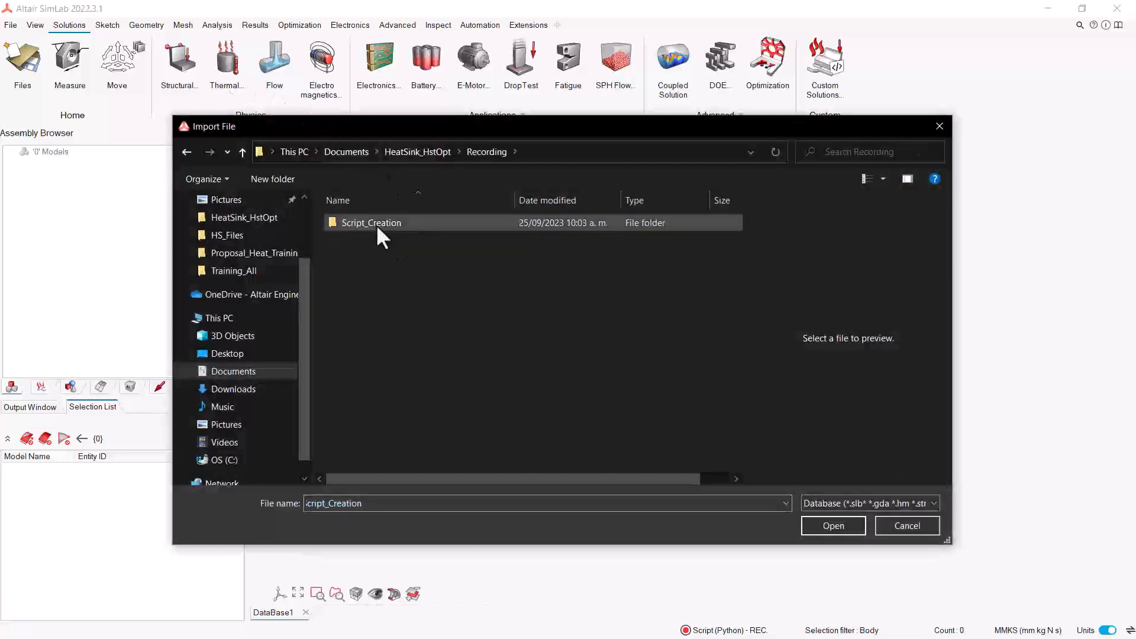
double_click(376, 224)
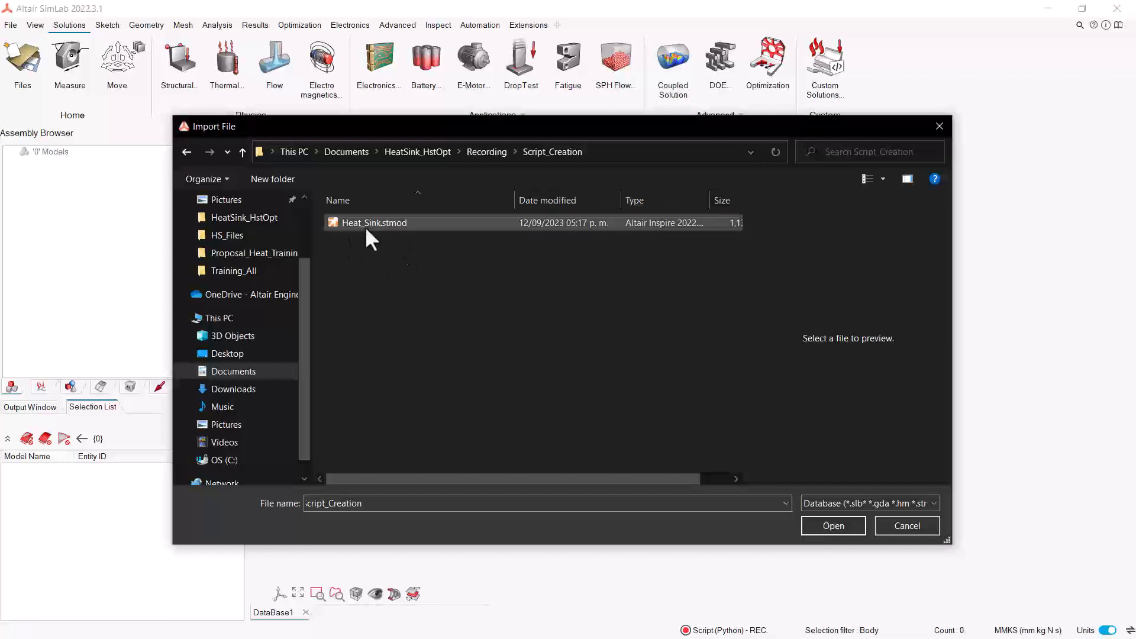
click(392, 224)
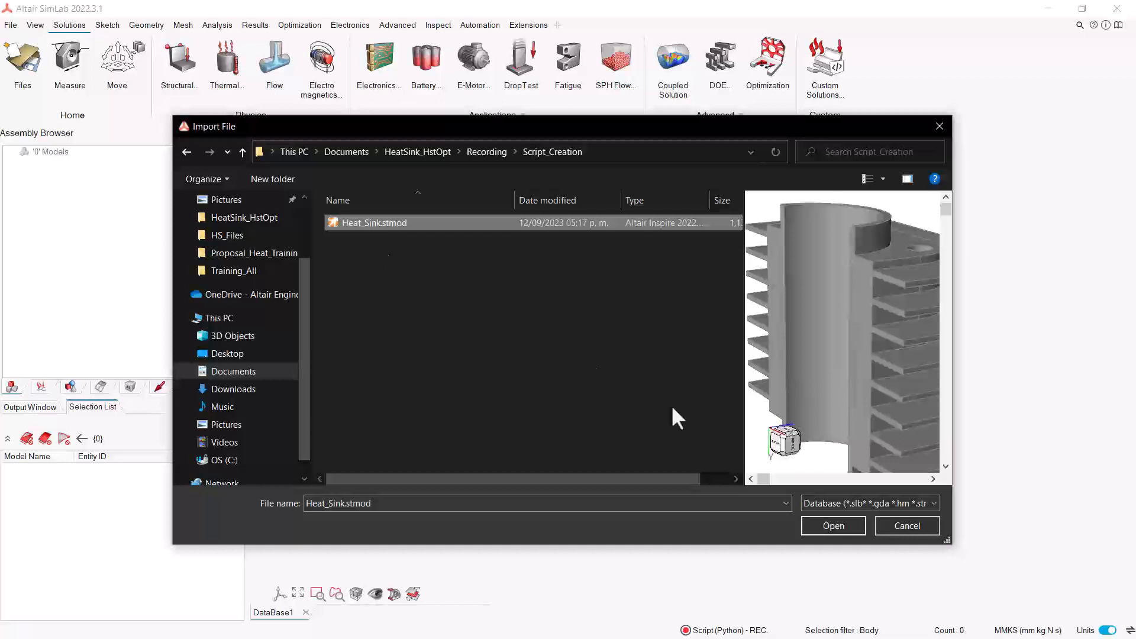
click(831, 528)
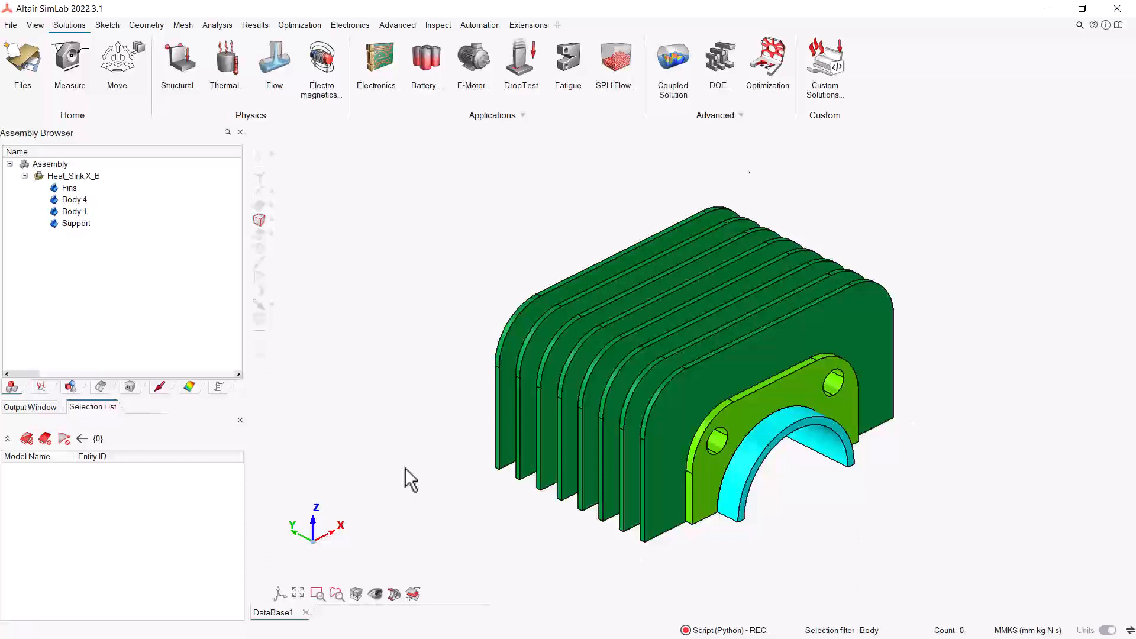
Examine the Heat_Sink.X_B model's dimensions available for regeneration and its listed CAD parameters
click(69, 177)
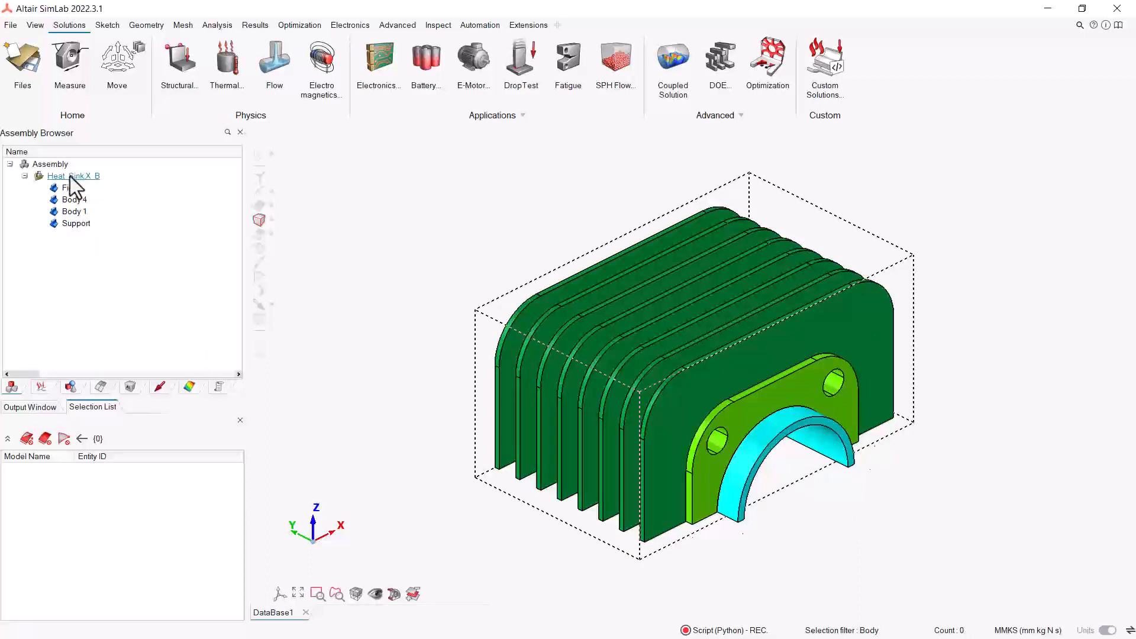
right_click(70, 177)
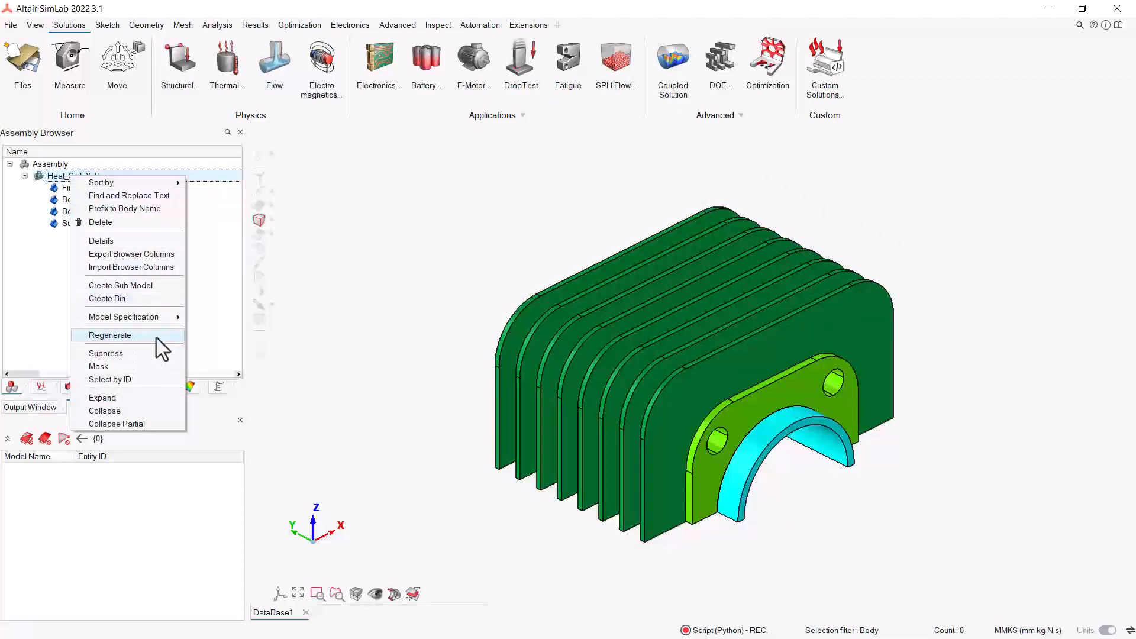
click(110, 336)
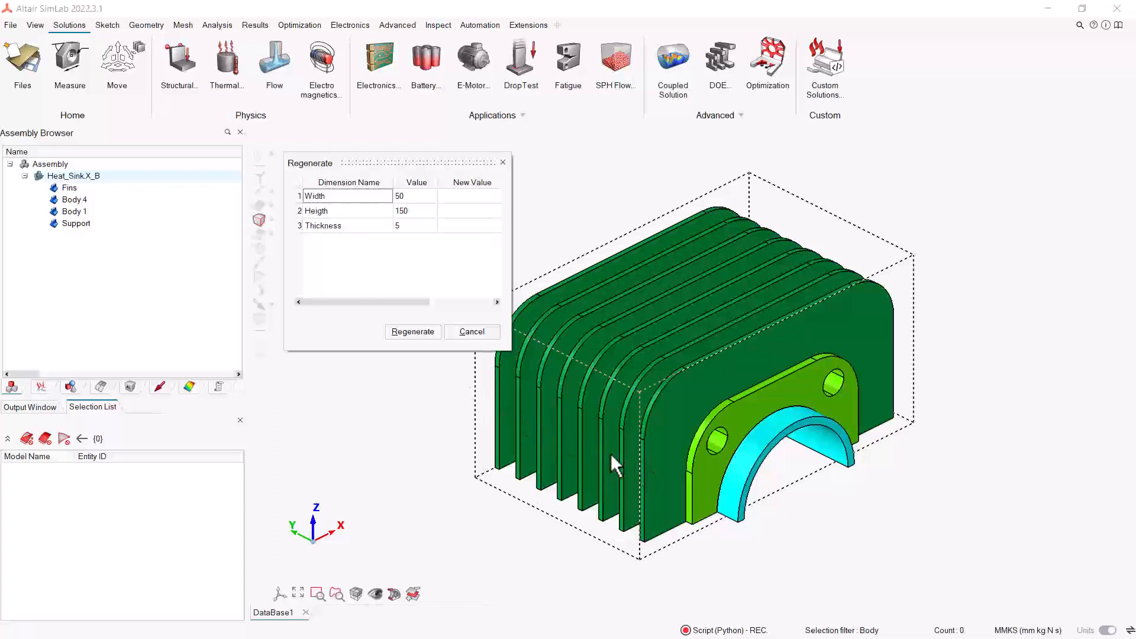
click(471, 332)
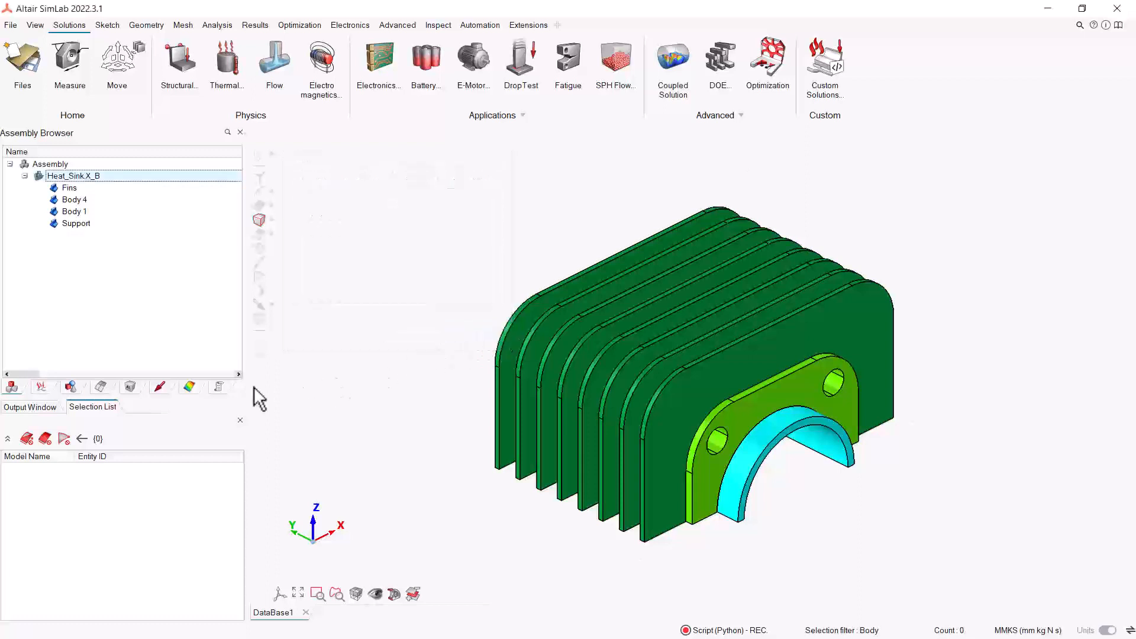
click(220, 388)
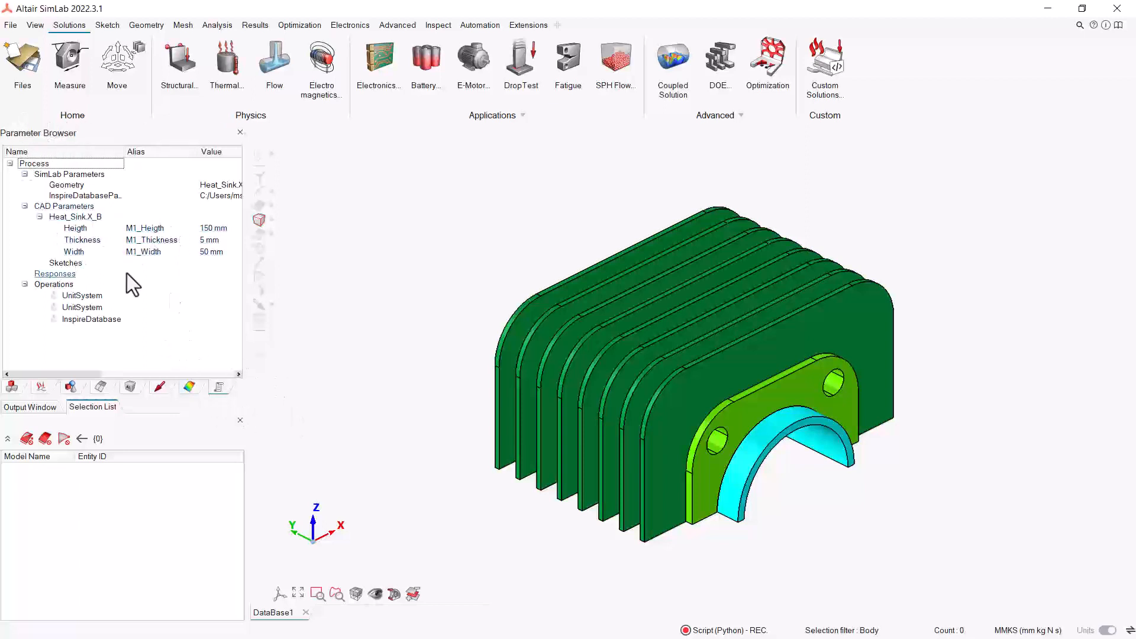
click(12, 388)
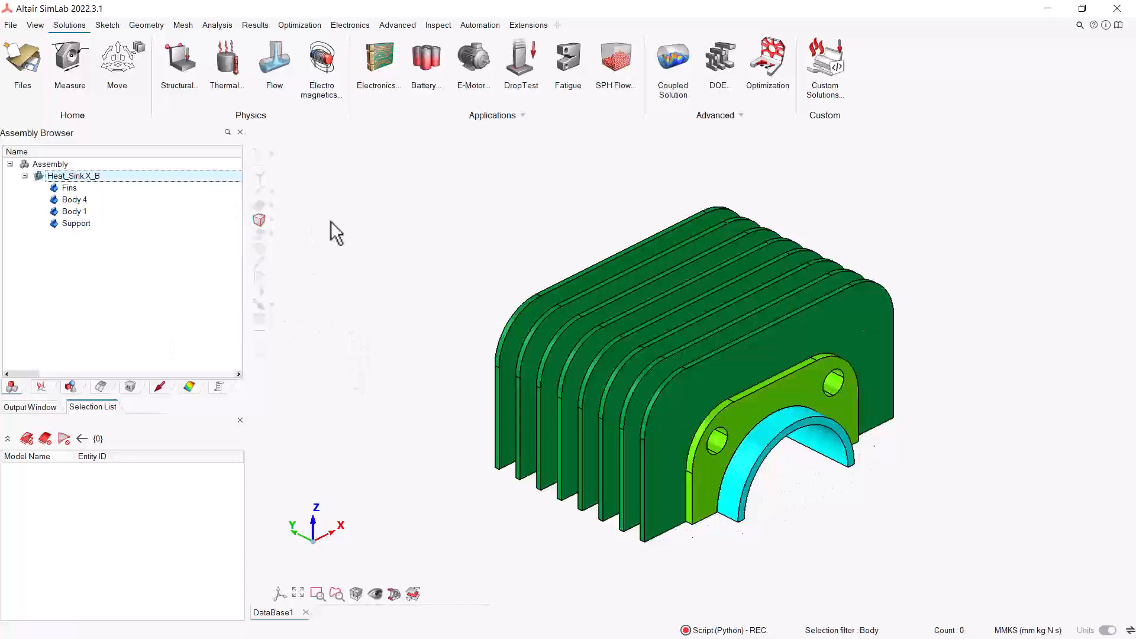
Select all faces associated with the Fins body as a group named Fin_Faces, and clear the selection
middle_drag(444, 287, 585, 414)
click(584, 414)
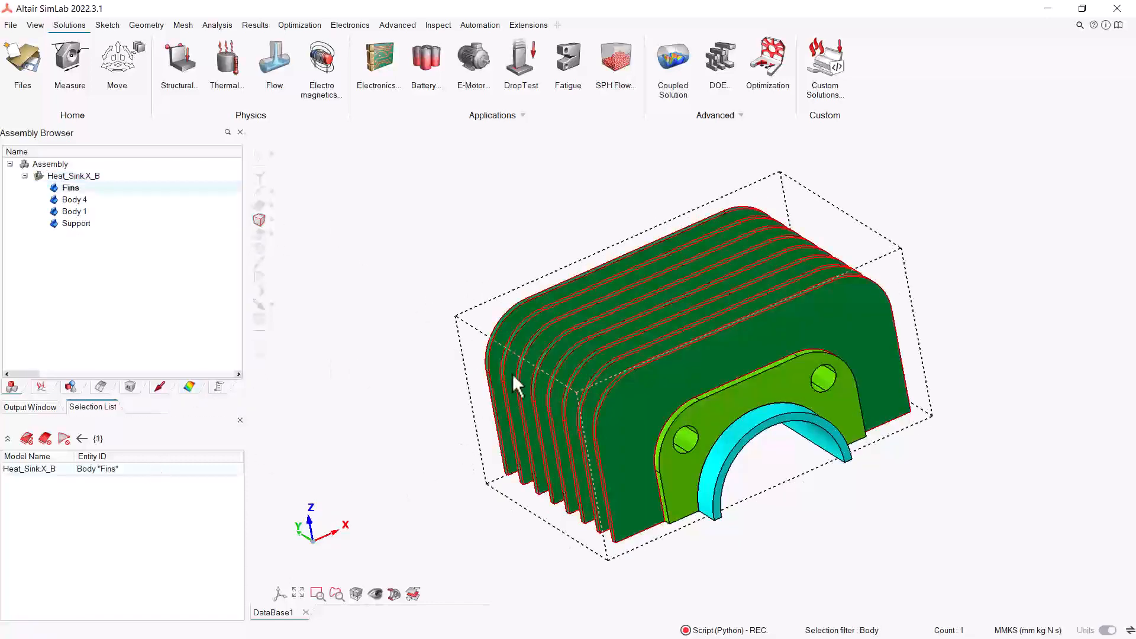
middle_drag(509, 386, 540, 367)
right_click(449, 318)
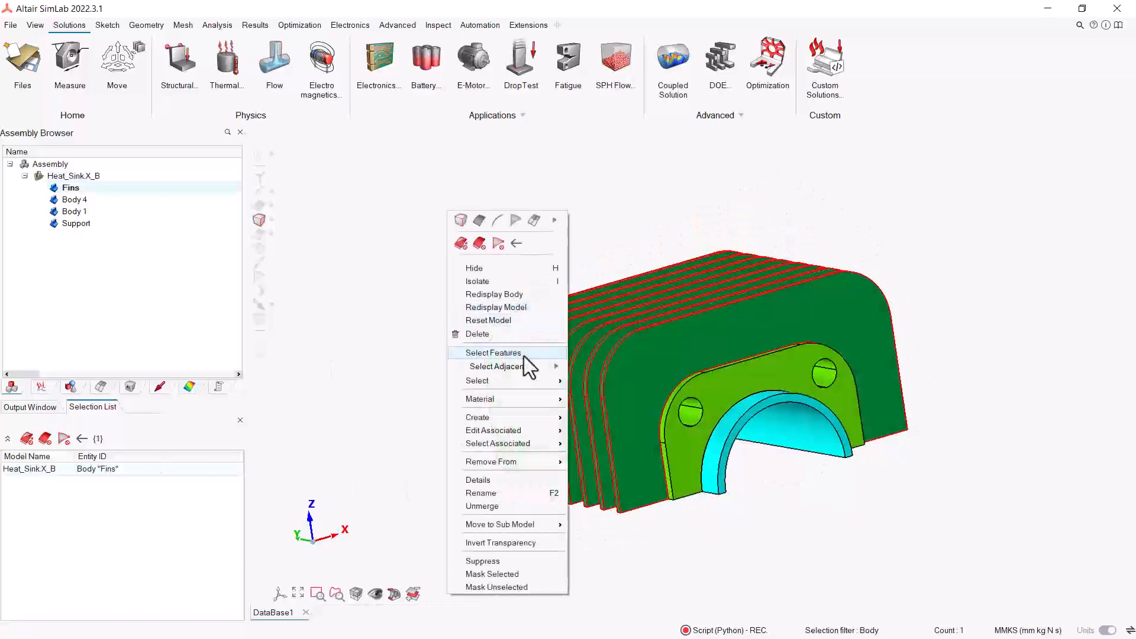
mouse_move(539, 457)
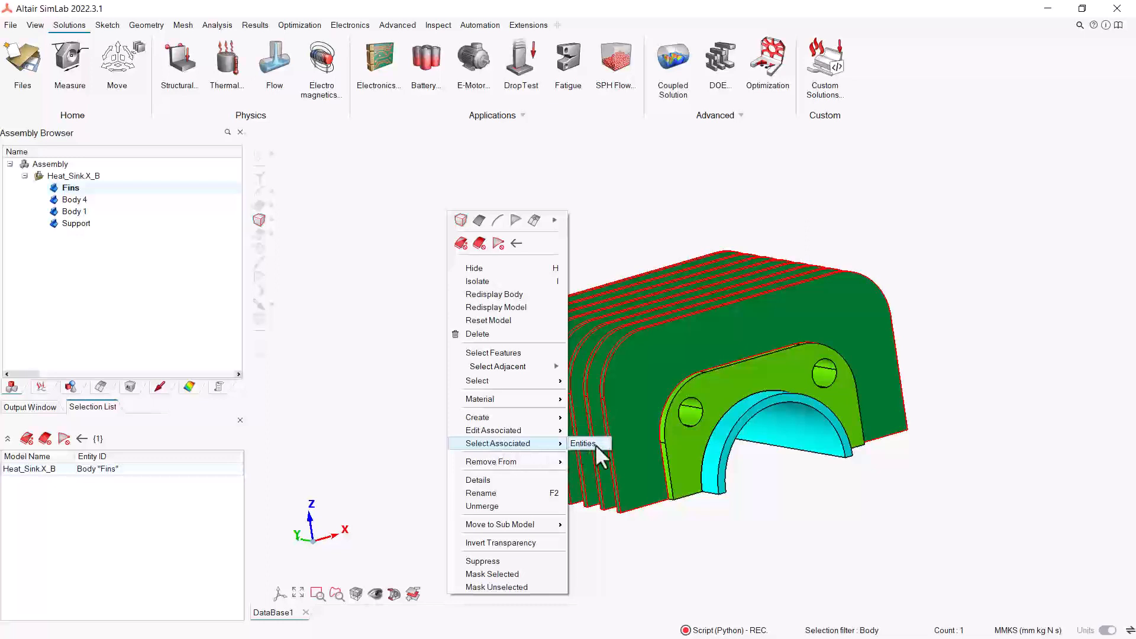
click(596, 445)
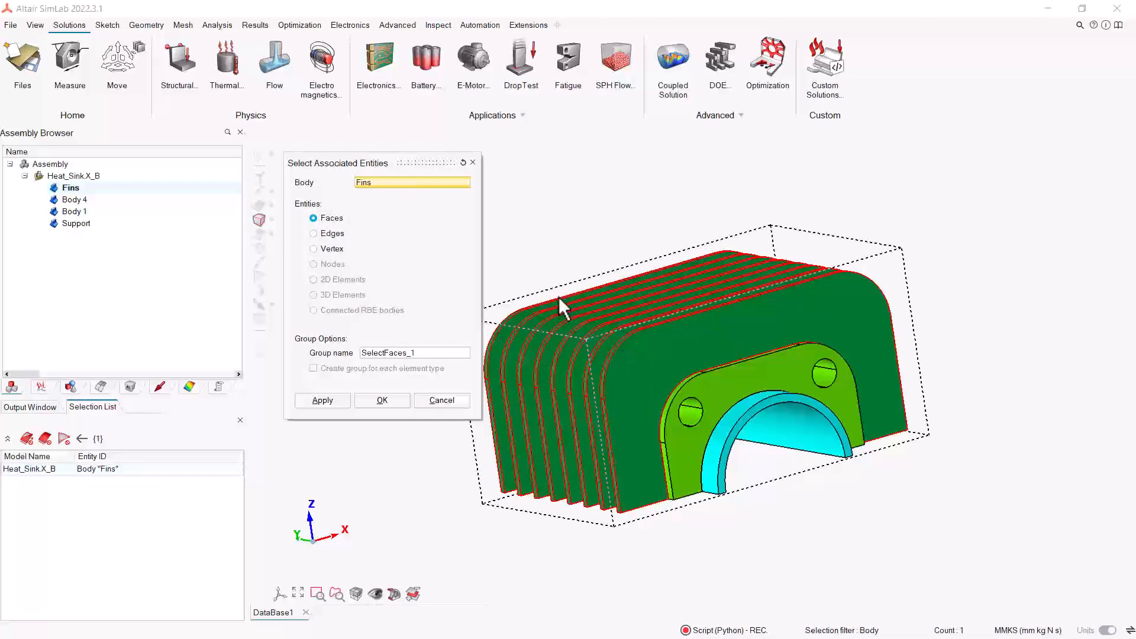
click(447, 351)
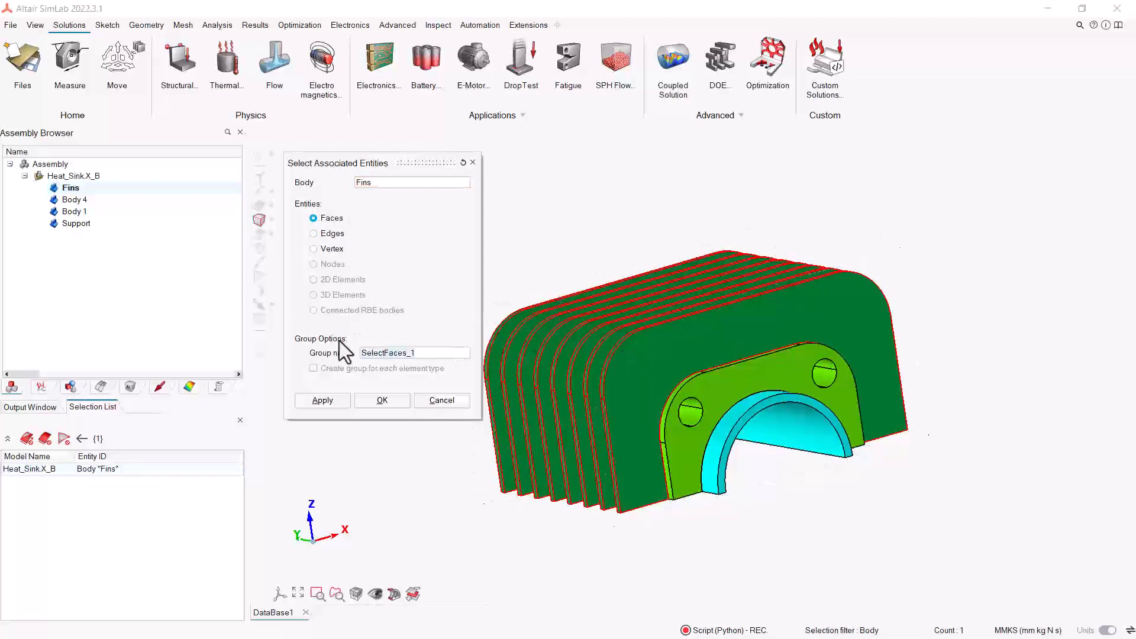
text(Fin_fac)
key(BackSpace)
key(BackSpace)
key(BackSpace)
text(Faces)
click(390, 406)
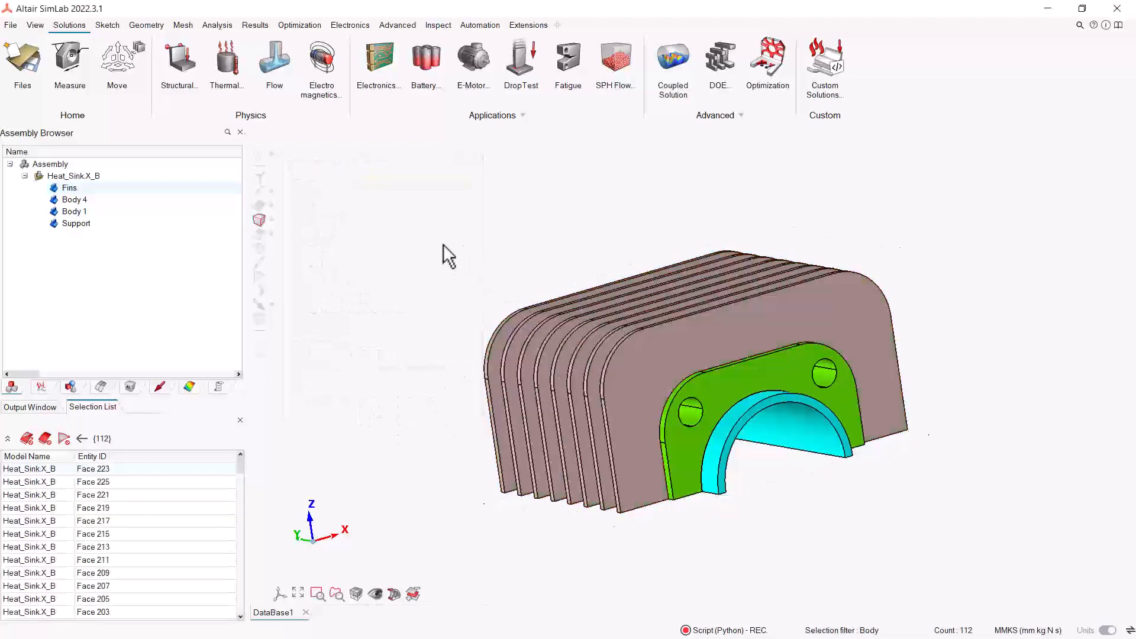
right_click(362, 292)
click(378, 229)
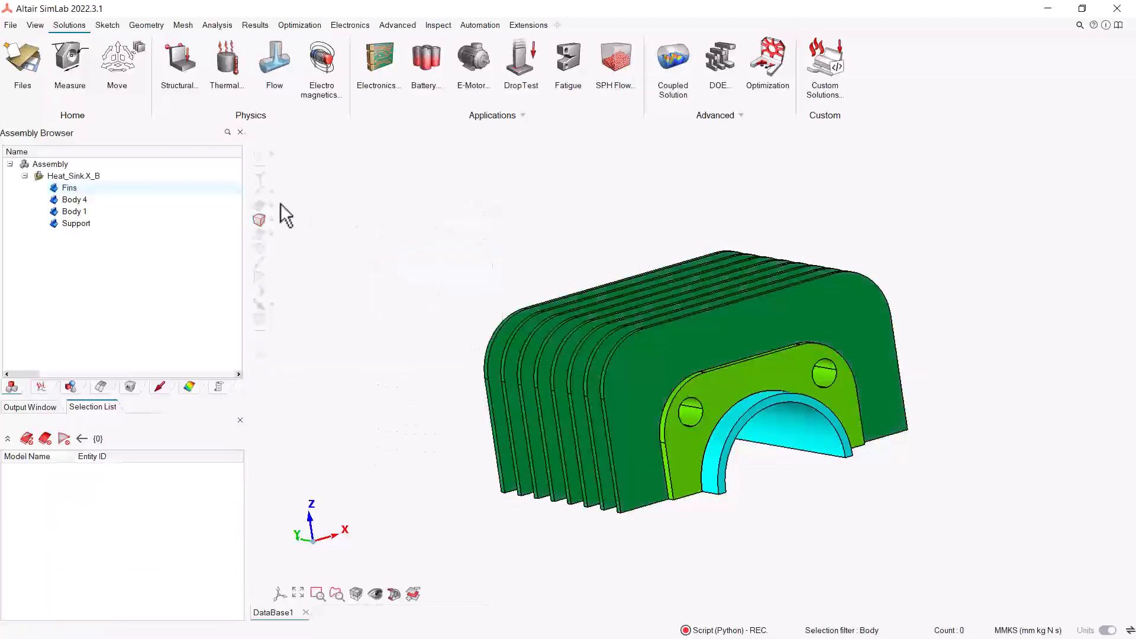
Select the front face of the outermost fin with the face filter and clear the selection
click(261, 206)
middle_drag(386, 324, 394, 303)
click(531, 318)
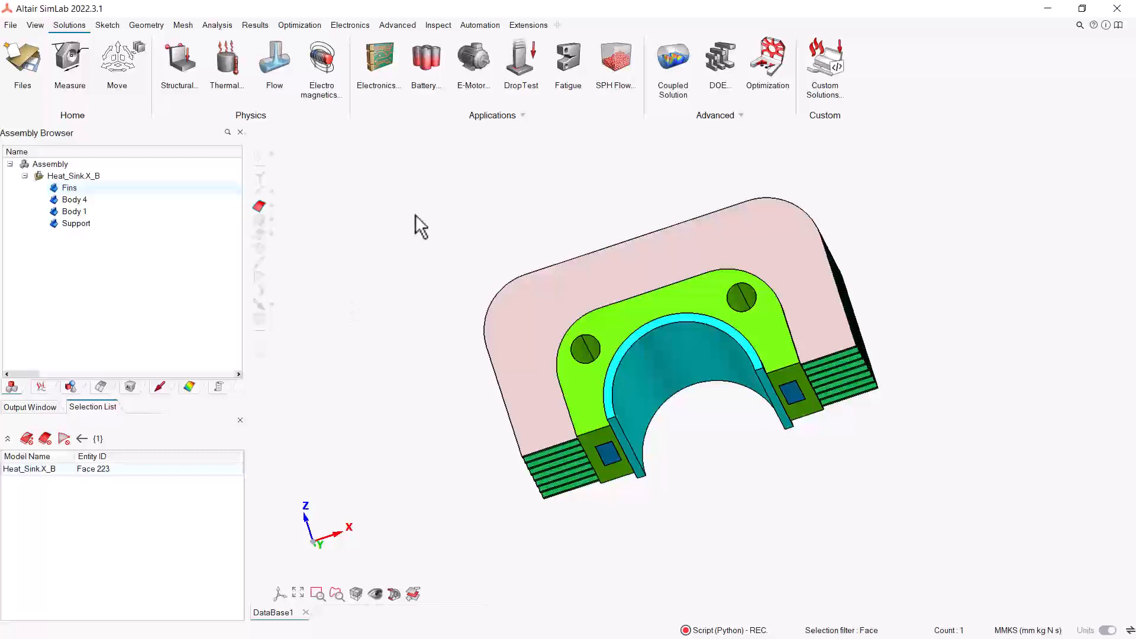
right_click(387, 263)
click(405, 198)
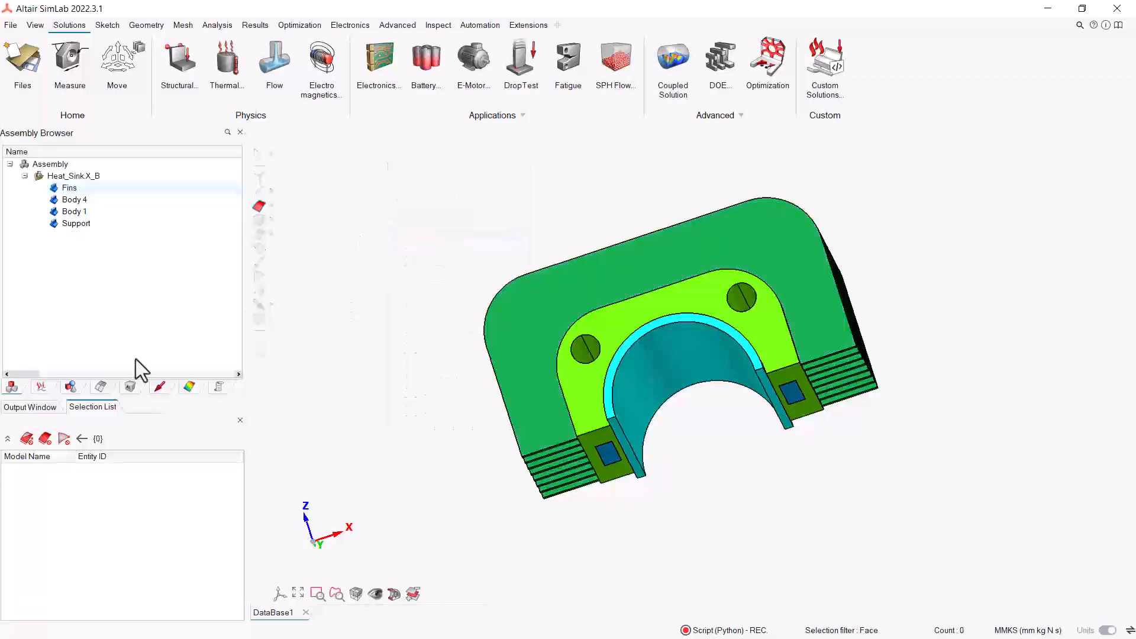
Highlight the Fin_Faces group on the model to check its faces, clear the selection and return to the assembly tree
click(71, 390)
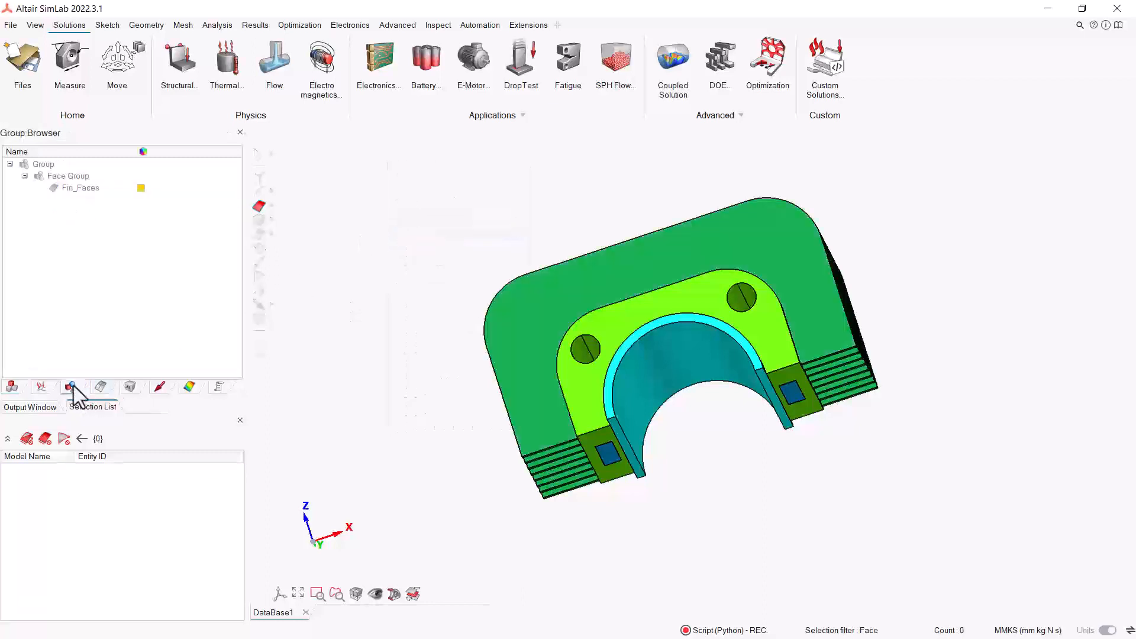
click(84, 188)
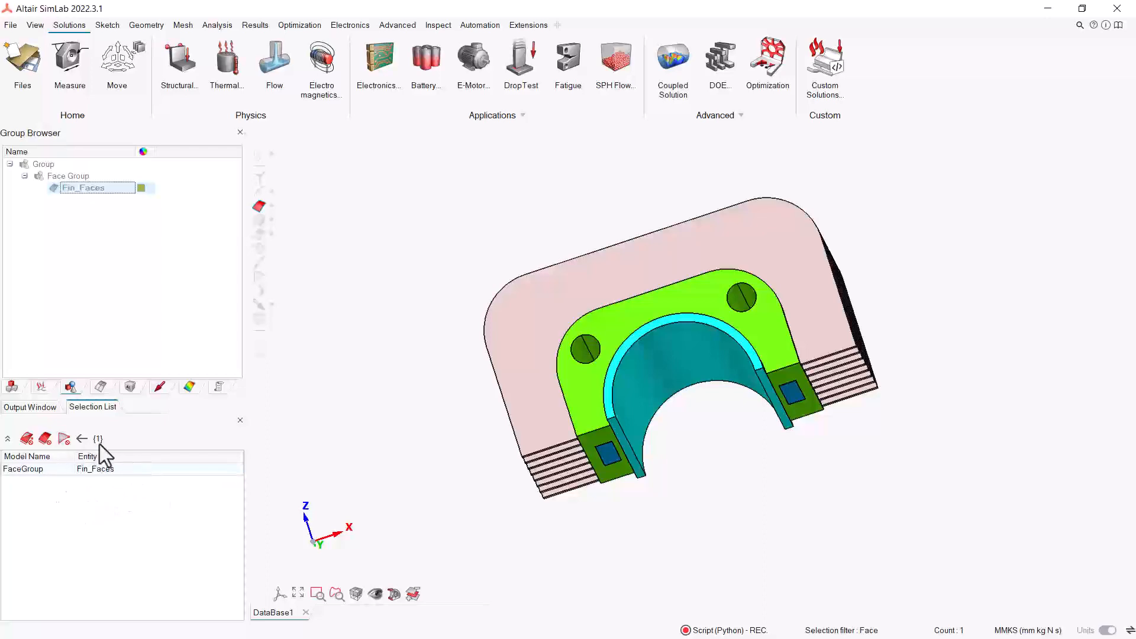
middle_drag(431, 481, 420, 338)
right_click(453, 267)
click(467, 201)
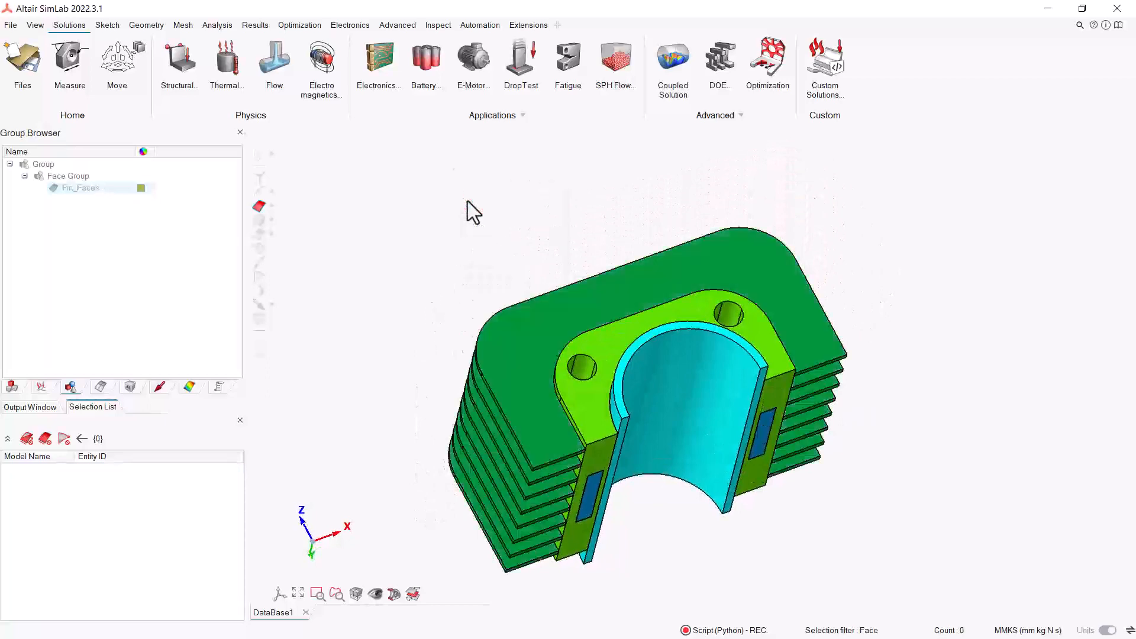
click(11, 387)
Combine the Fins and Support CAD bodies into one body with a Parasolid Boolean operation
middle_drag(425, 449, 501, 403)
click(260, 221)
mouse_move(492, 349)
middle_down()
mouse_move(491, 396)
mouse_move(507, 355)
middle_up()
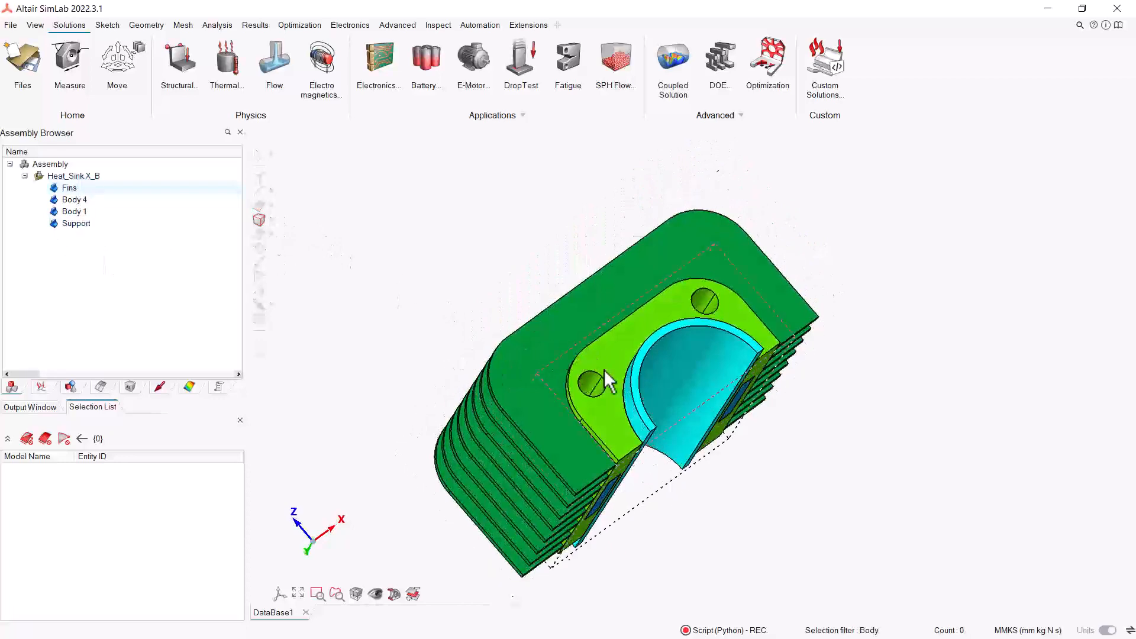
middle_drag(605, 369, 581, 384)
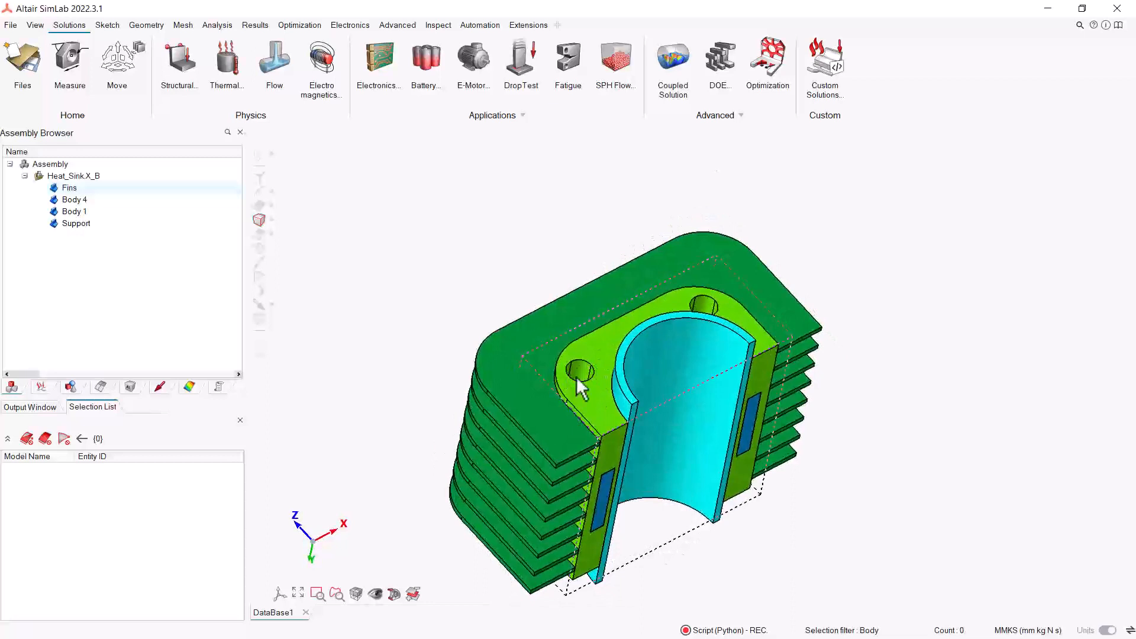
click(157, 26)
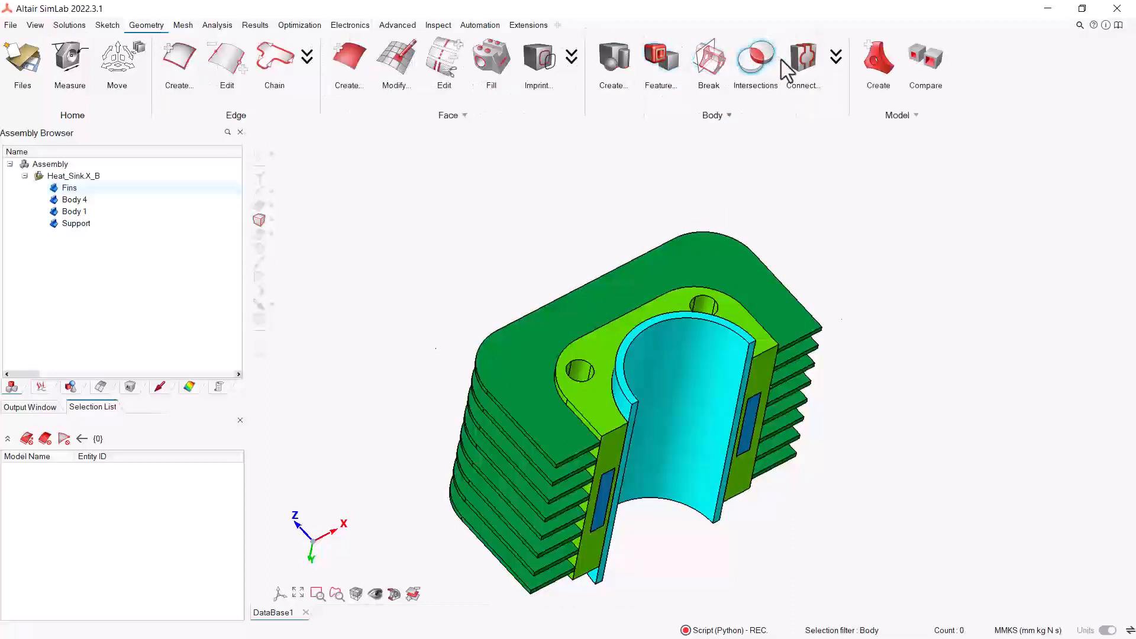
click(803, 59)
click(680, 155)
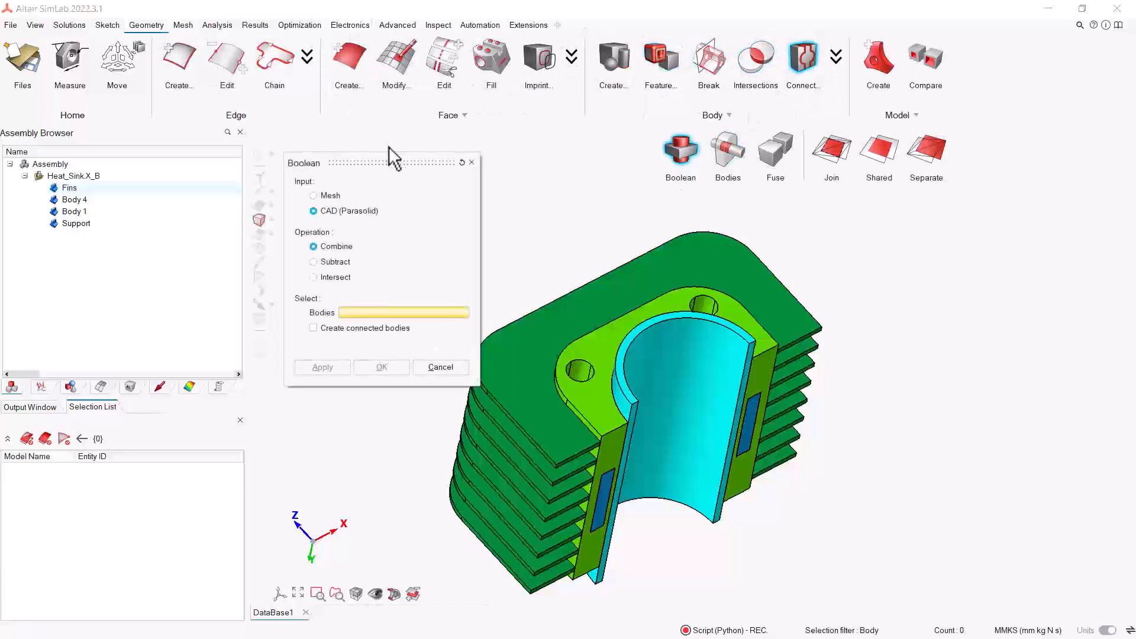
drag(393, 161, 916, 179)
right_drag(536, 214, 455, 204)
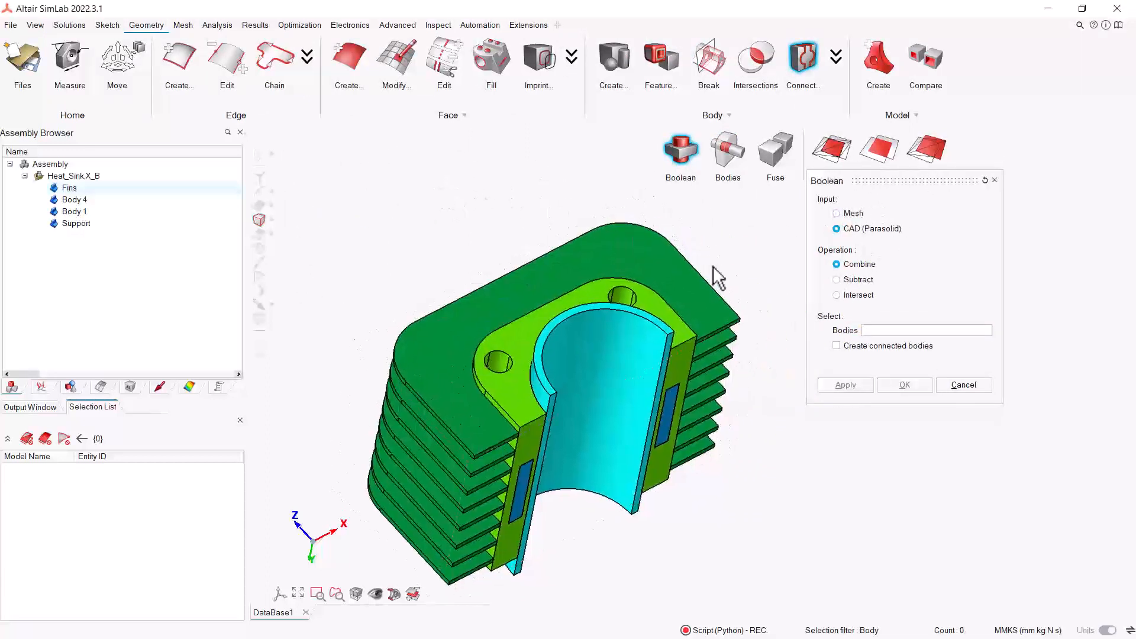
click(434, 329)
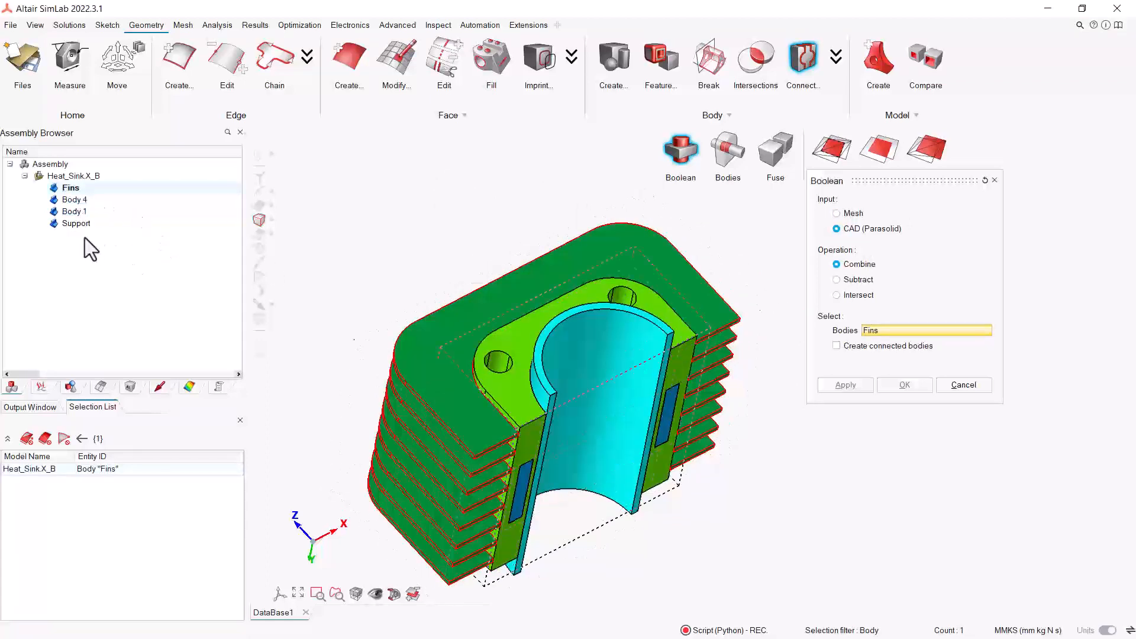
click(77, 224)
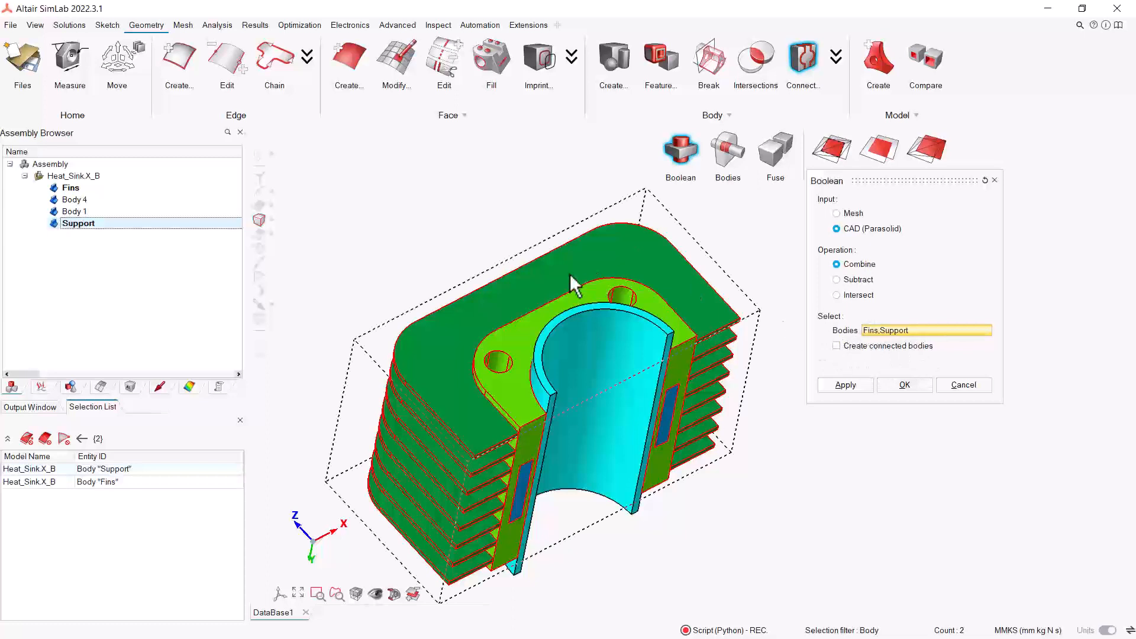
click(890, 385)
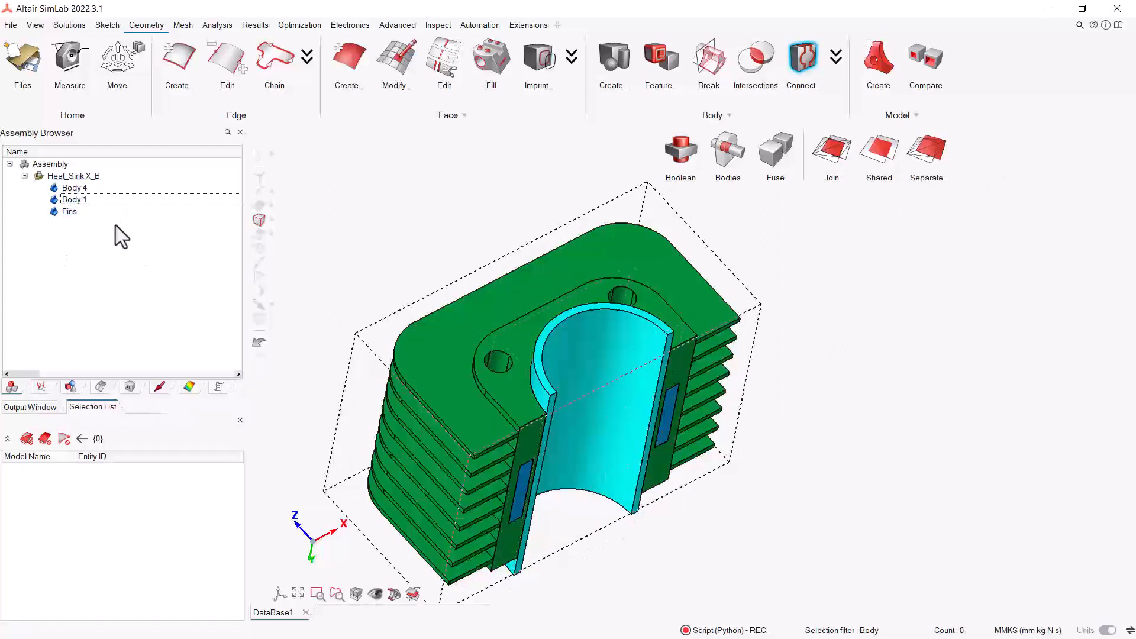
Start a surface mesh and select all bodies of the Heat_Sink.X_B model for it
click(183, 25)
click(288, 58)
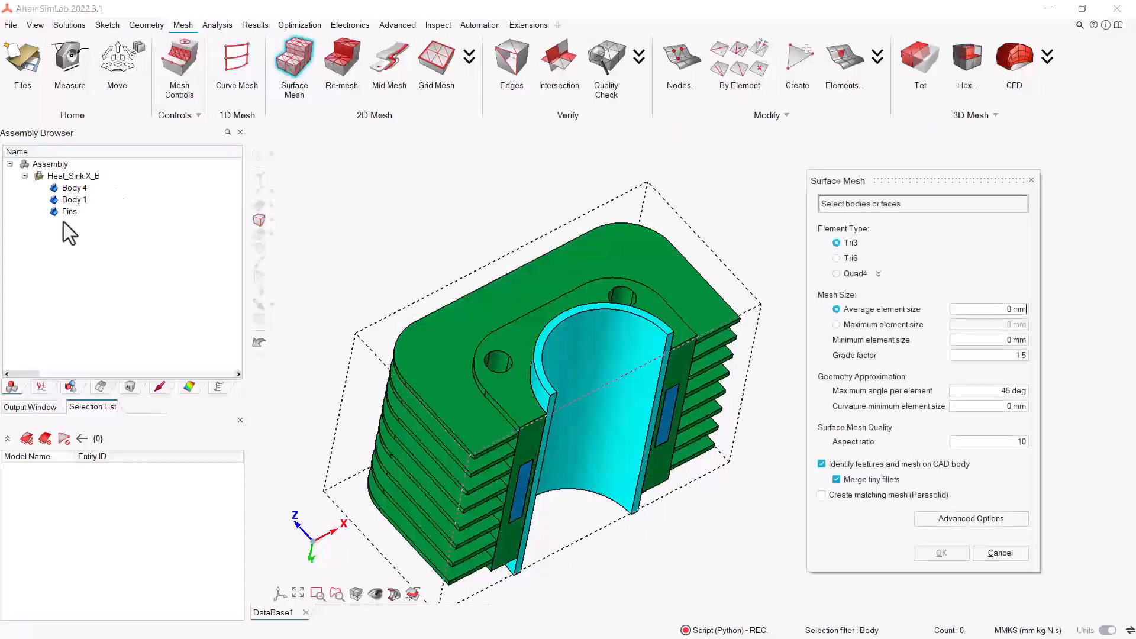
middle_drag(427, 244, 394, 247)
scroll(395, 246, down, 1)
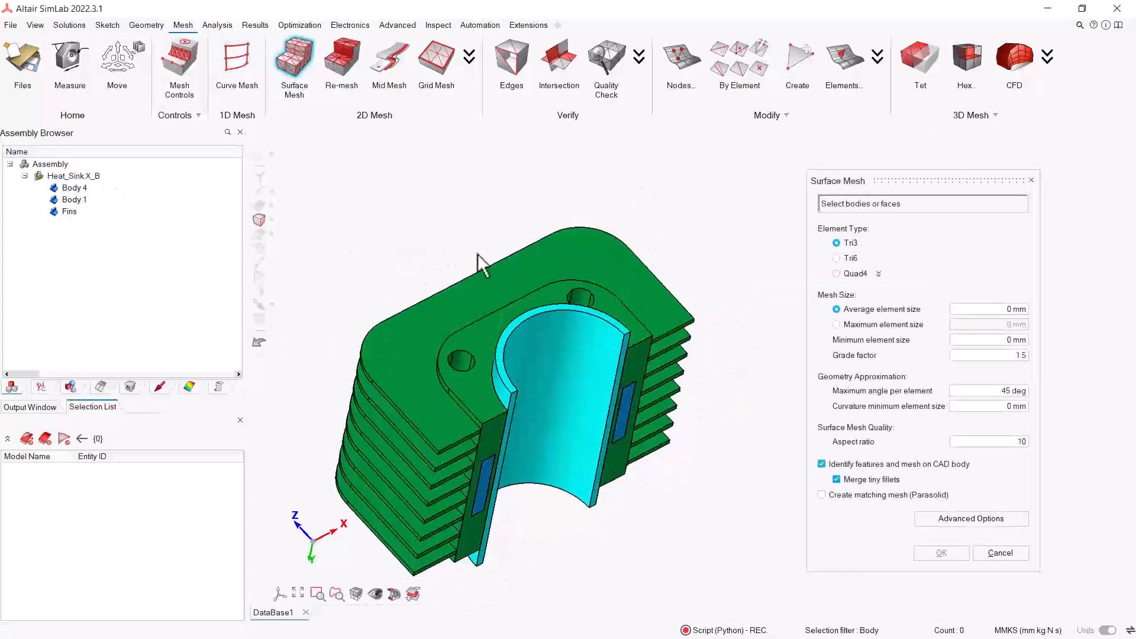
middle_drag(704, 258, 731, 204)
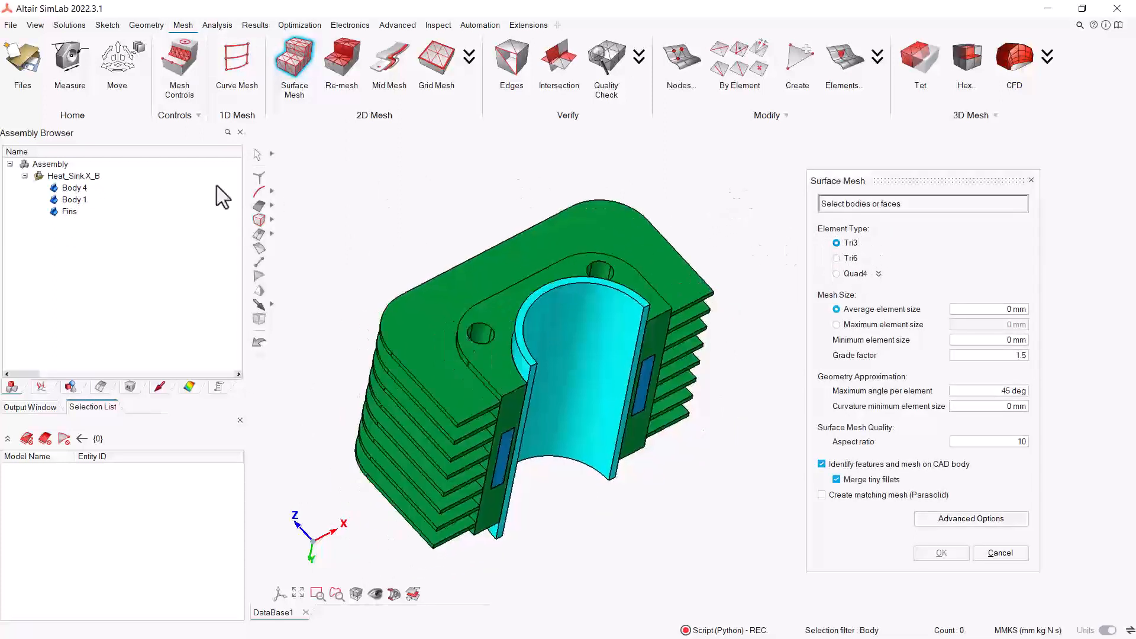
click(76, 177)
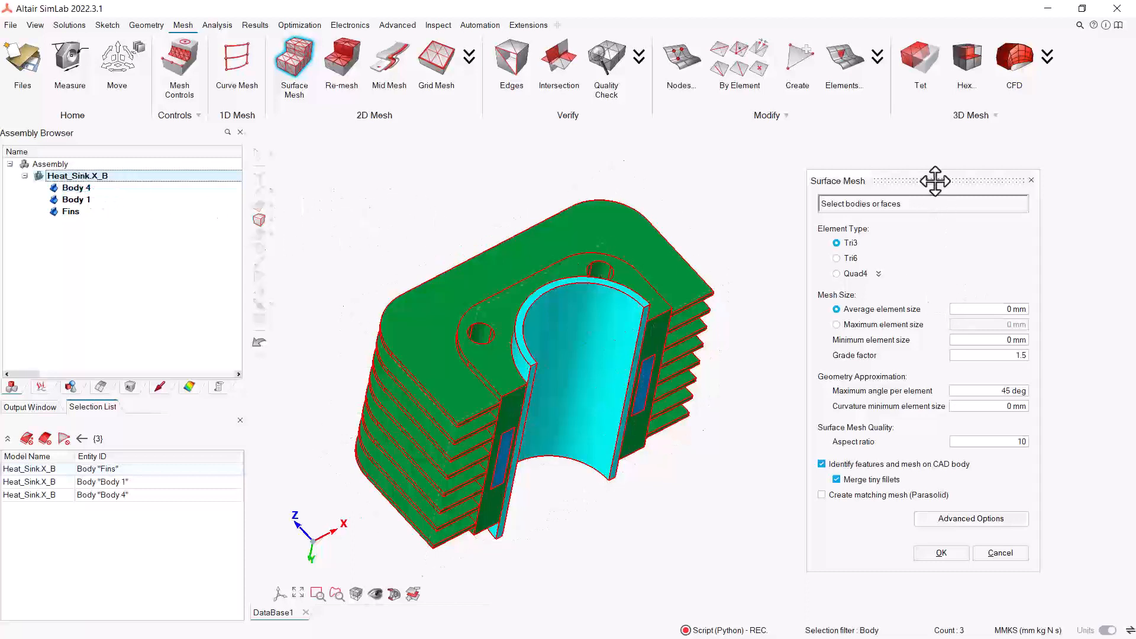
drag(936, 182, 876, 162)
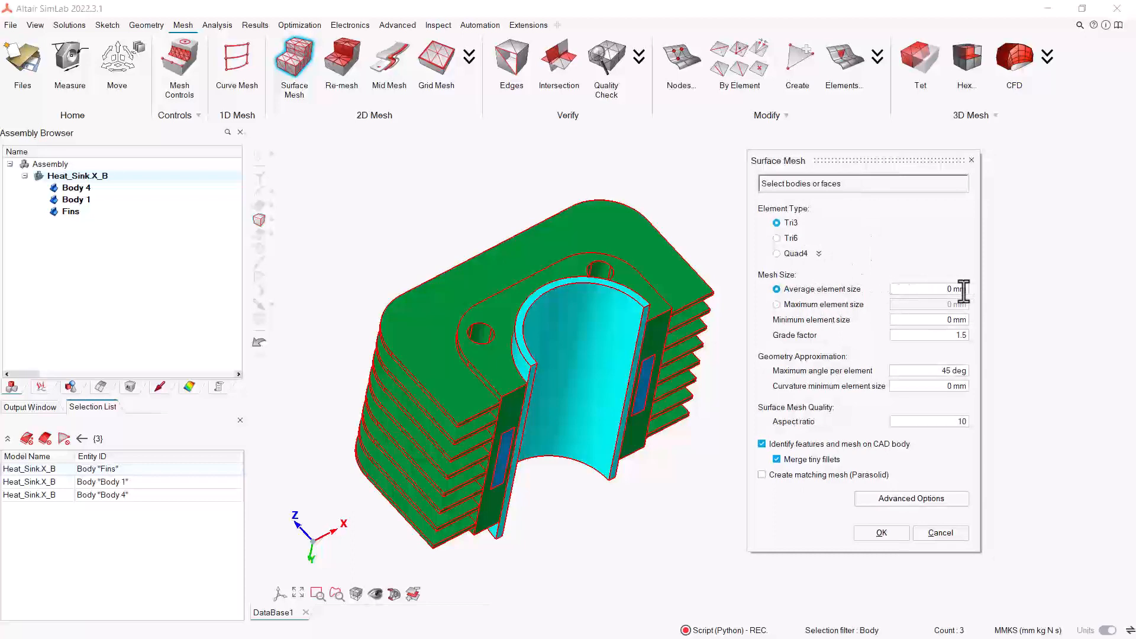
Link the surface mesh's average element size to the existing M1_Thickness parameter
scroll(475, 352, up, 4)
middle_drag(475, 352, 482, 398)
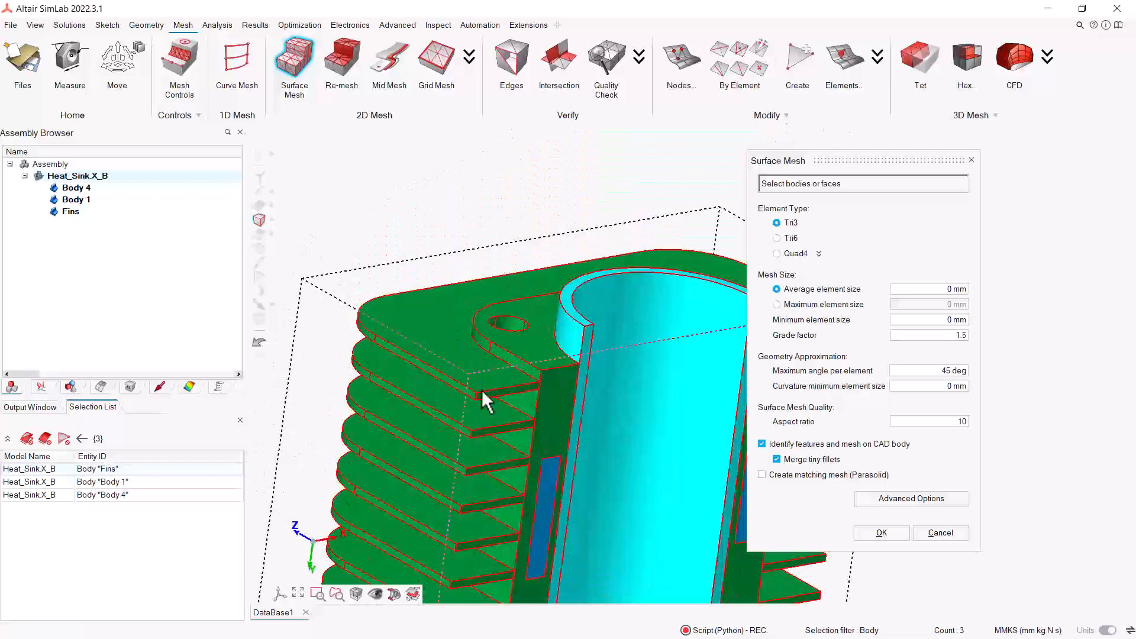
right_click(957, 287)
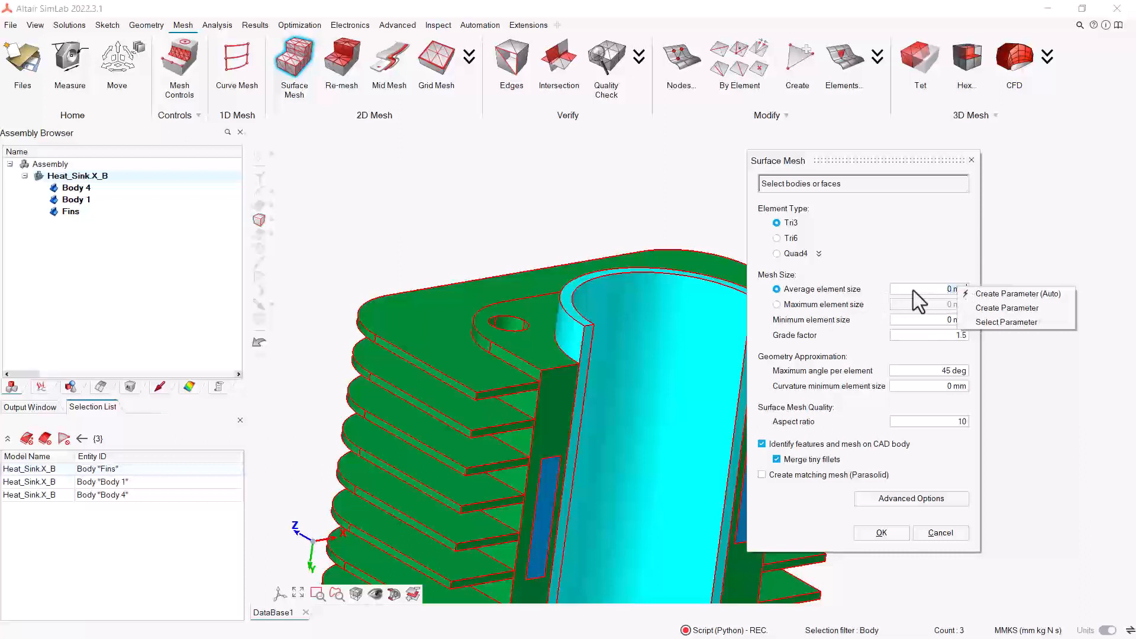
click(1006, 322)
drag(896, 158, 828, 159)
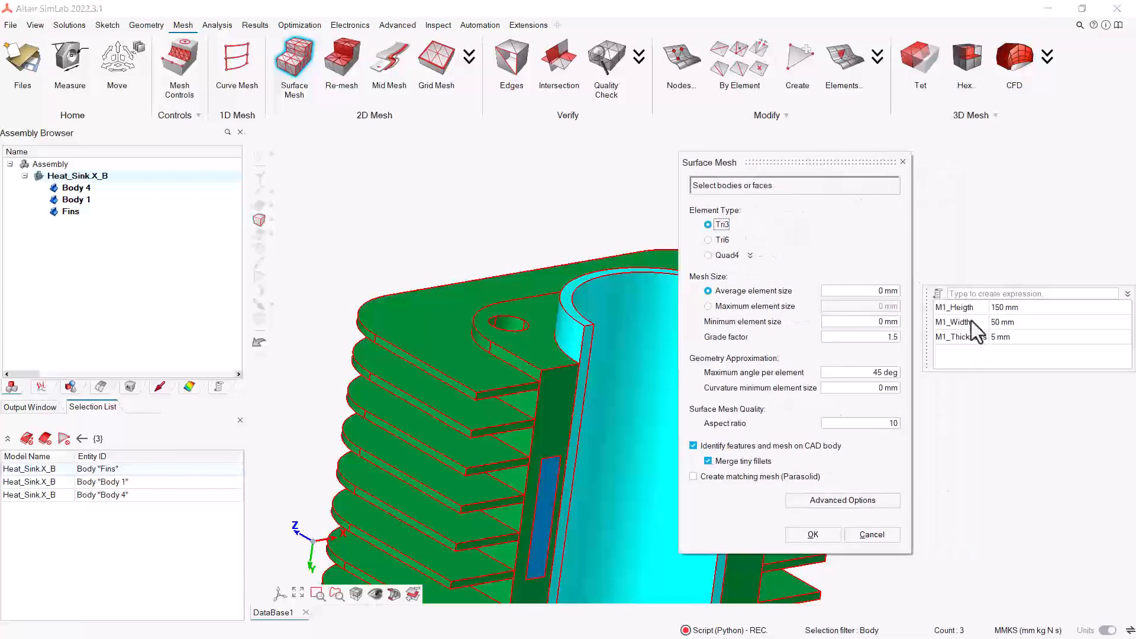
drag(925, 310, 914, 303)
double_click(988, 333)
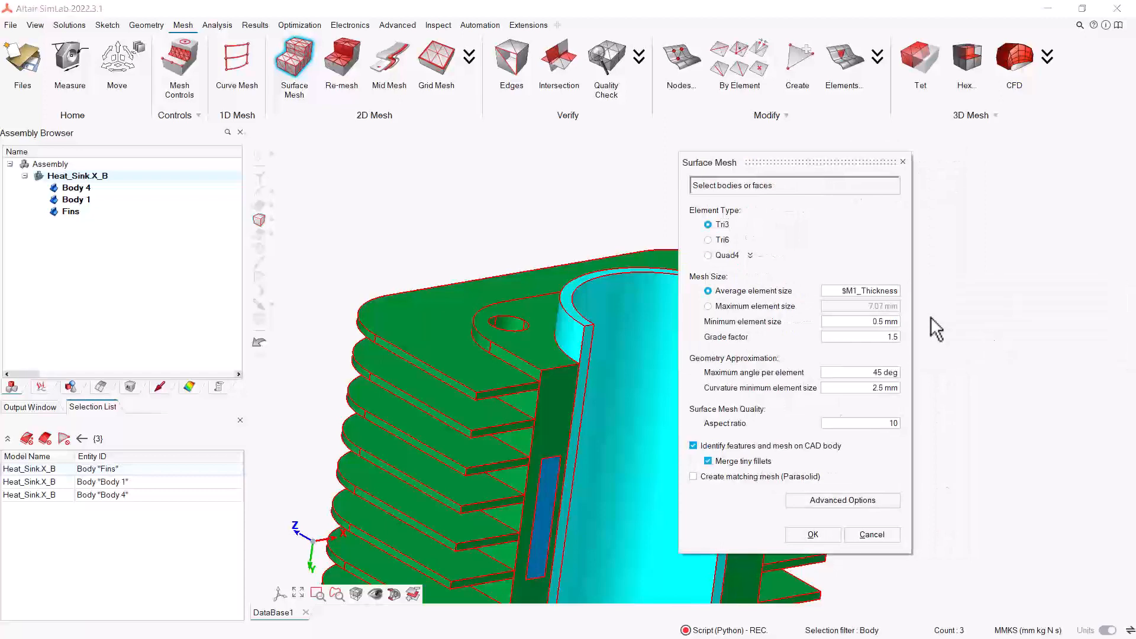
Set the average element size expression to $M1_Thickness/2 after examining the fin edges up close
scroll(482, 408, up, 5)
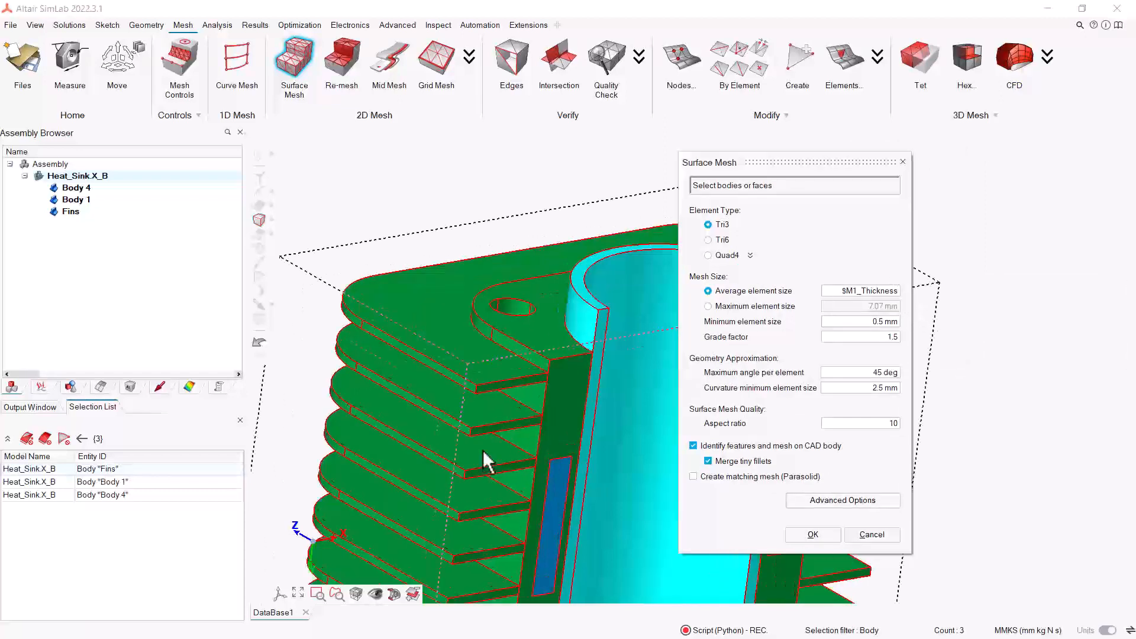
scroll(591, 467, up, 3)
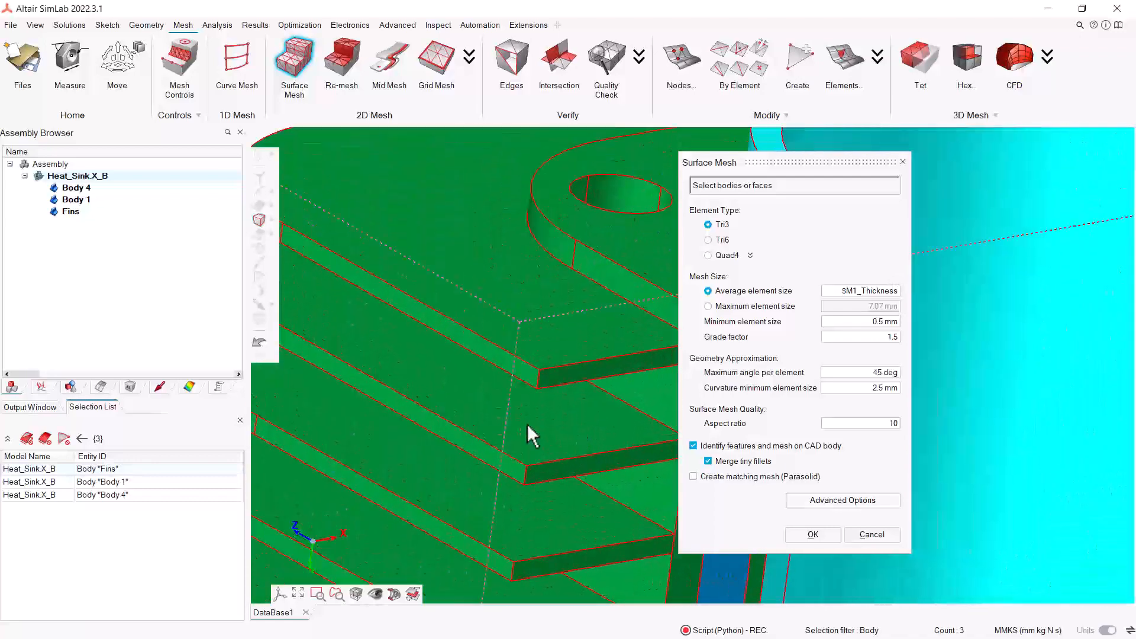
scroll(595, 395, up, 2)
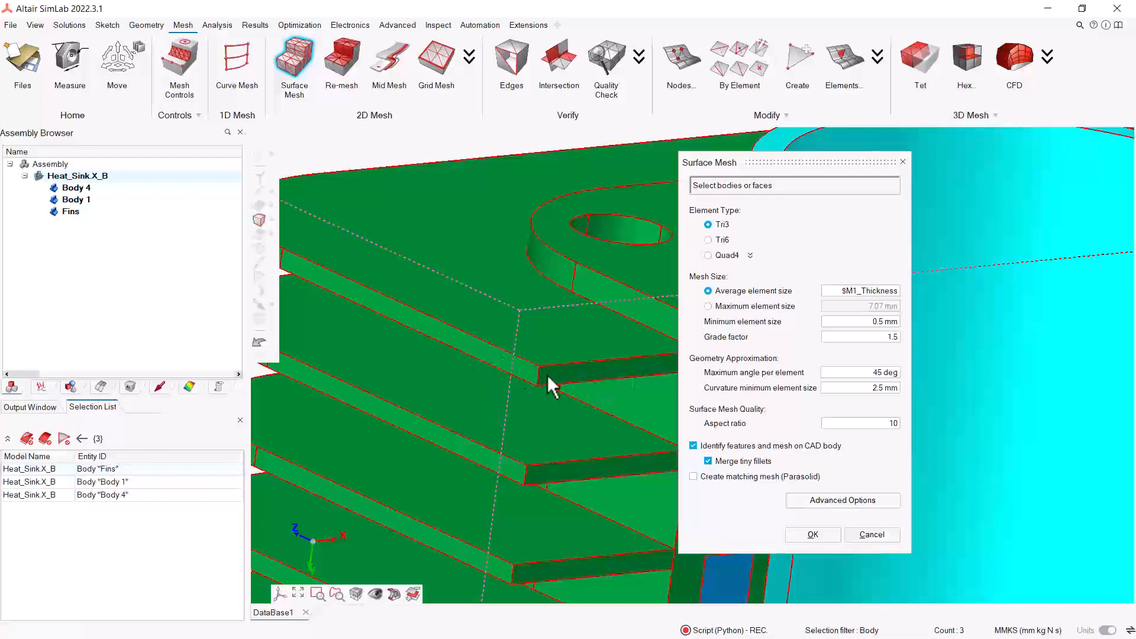
click(864, 290)
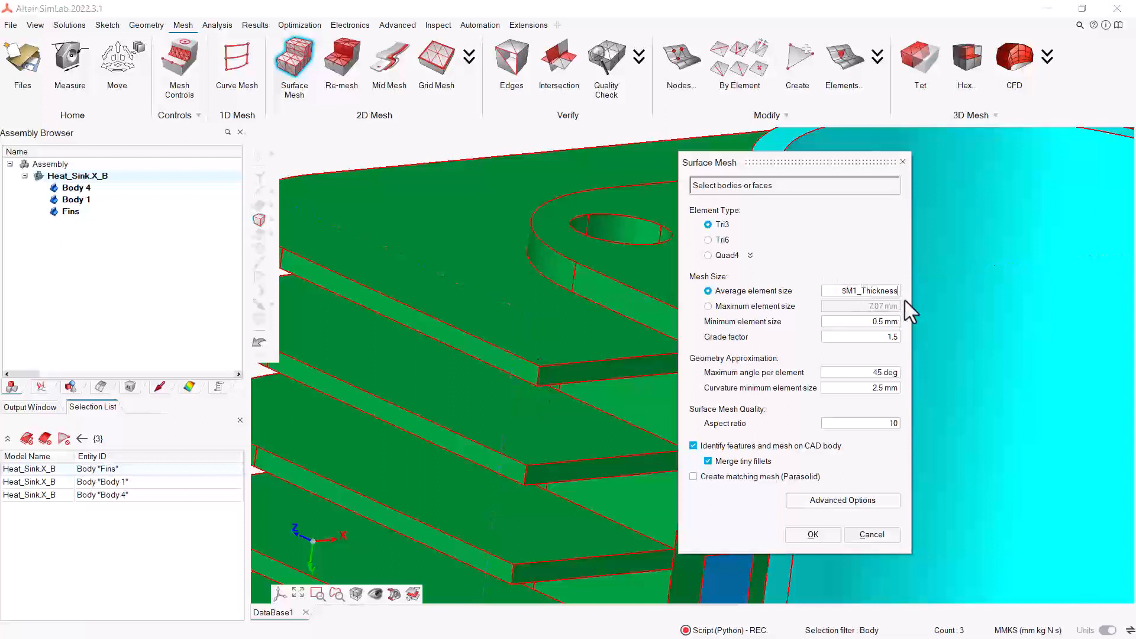
text(/2)
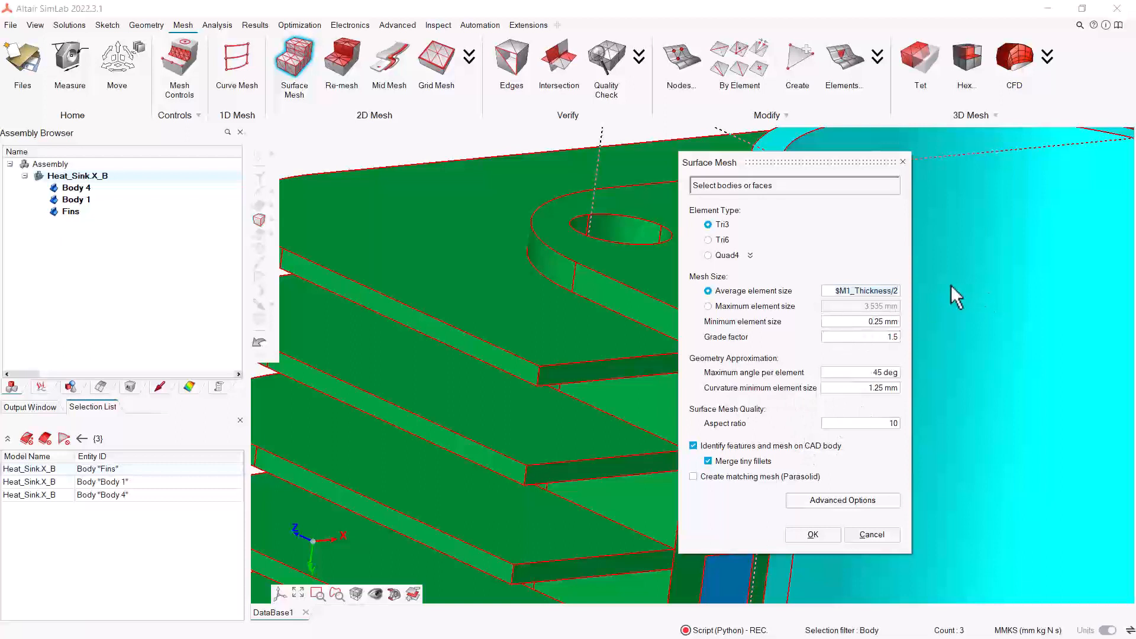
Set the minimum element size to $M1_Thickness/20 and the curvature minimum element size to $M1_Thickness/4
drag(859, 324, 922, 324)
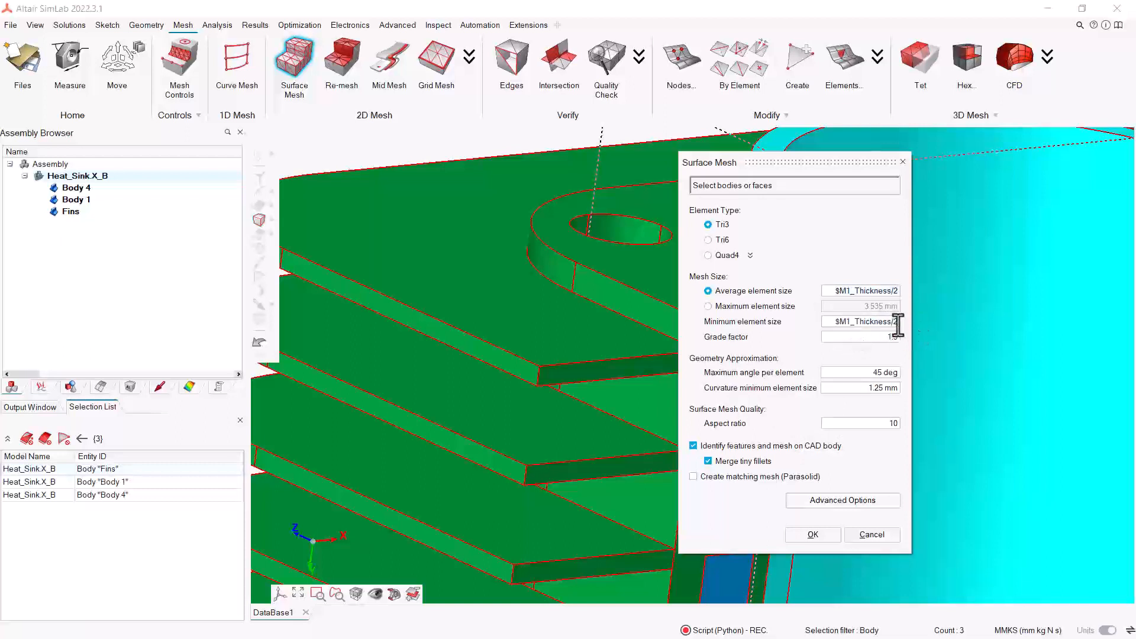
text(0)
click(864, 388)
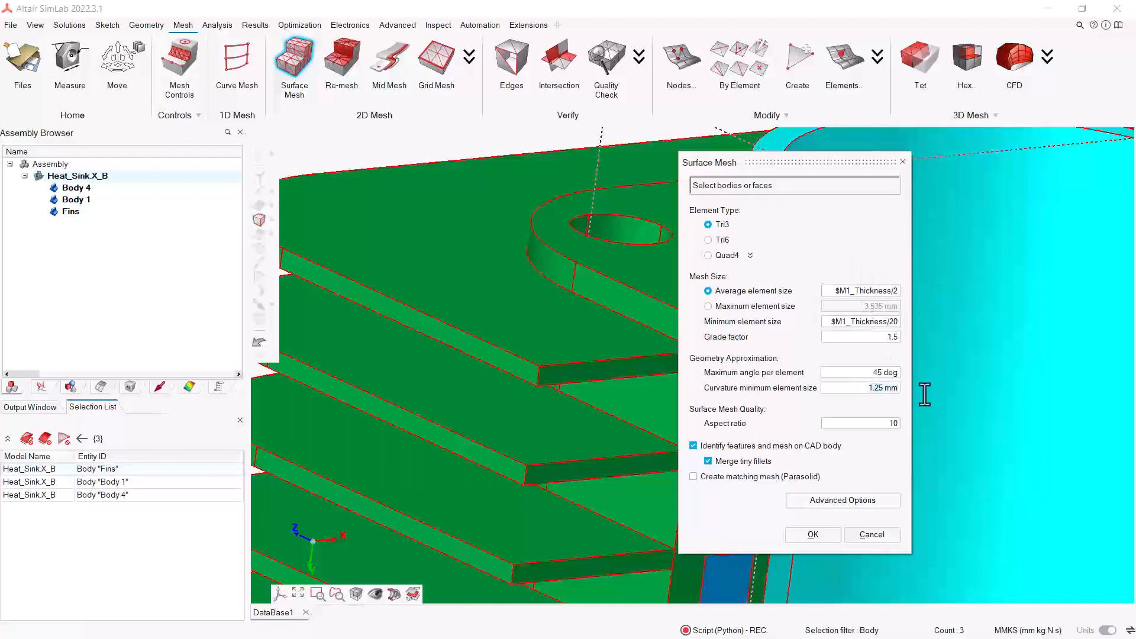
key(ctrl+a)
text($M1_Thickness/2)
key(BackSpace)
text(4)
Generate the Tri3 surface mesh on the selected heat sink bodies with the parameter-based sizes
scroll(566, 437, down, 4)
middle_drag(552, 416, 554, 427)
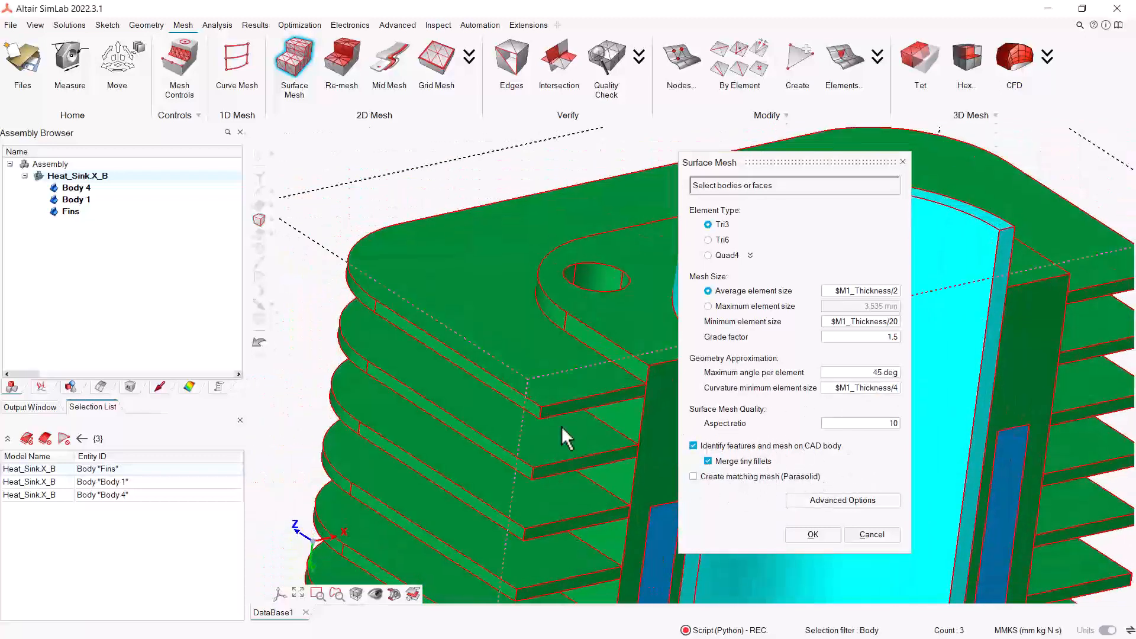
right_drag(552, 349, 551, 291)
middle_drag(551, 291, 629, 449)
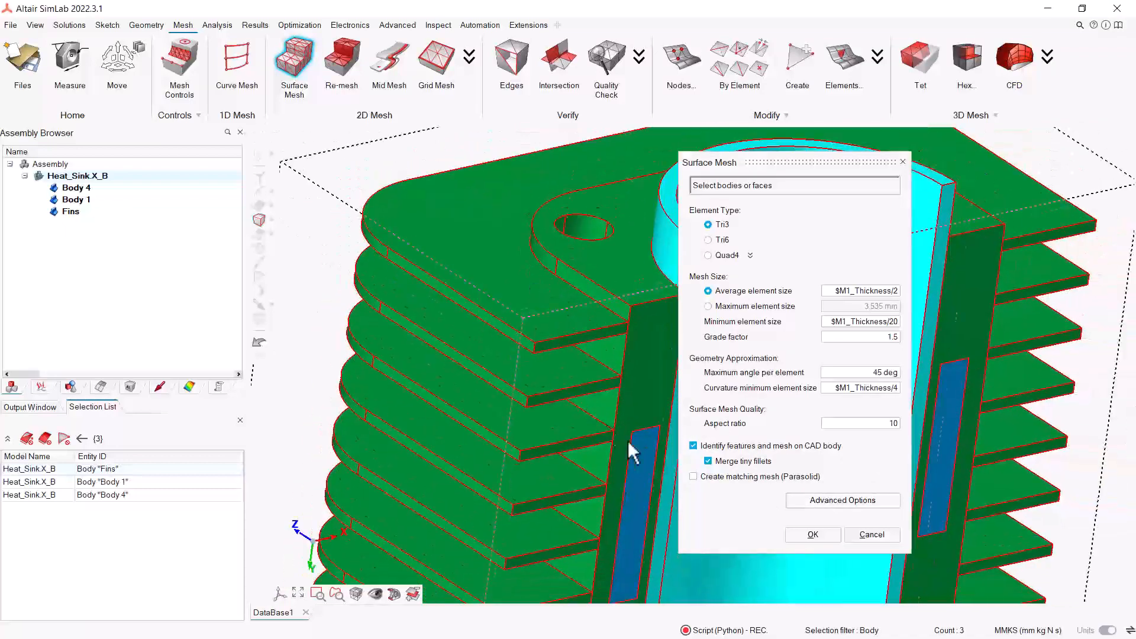
click(804, 536)
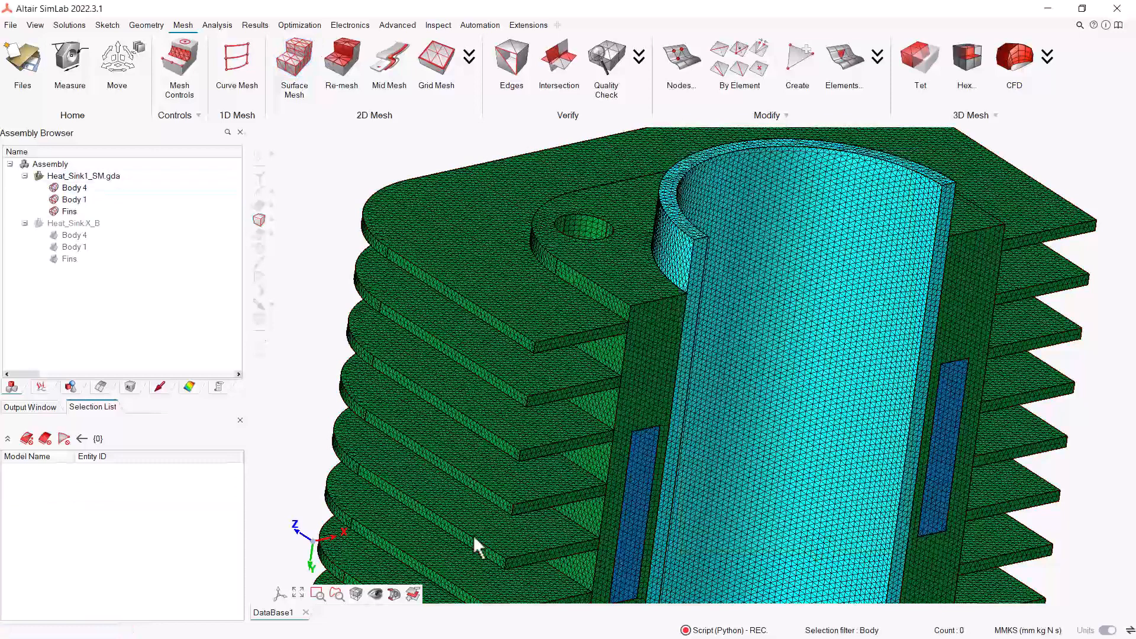
Highlight the Fin_Faces group, show the CAD Fins body and hide the surface mesh model to check the group on the CAD geometry
click(73, 387)
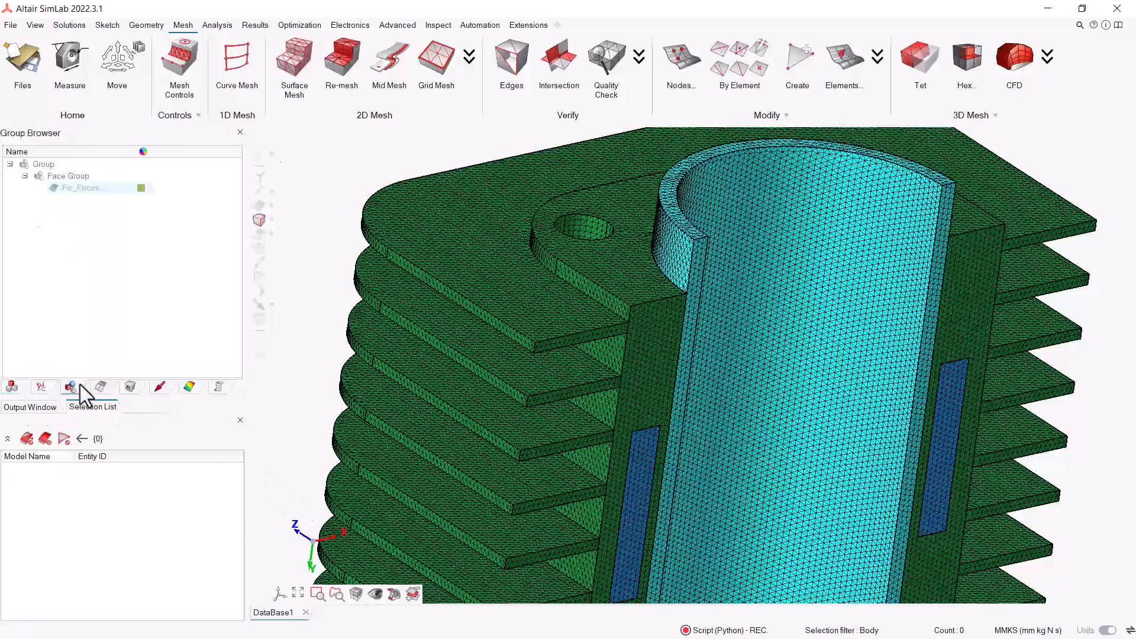
click(74, 189)
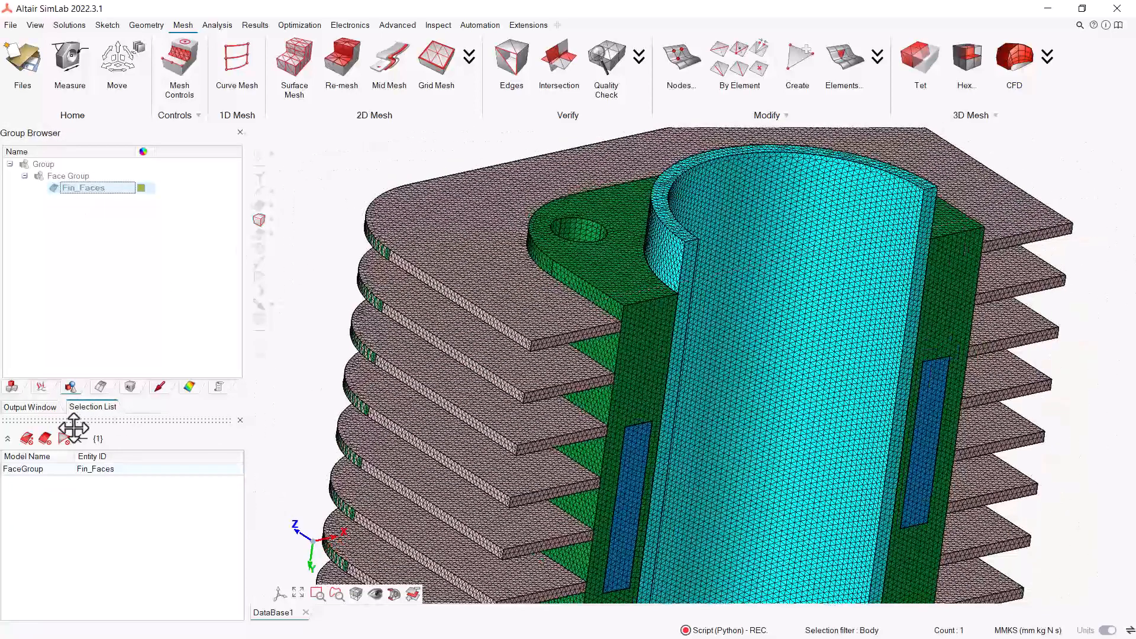
click(12, 387)
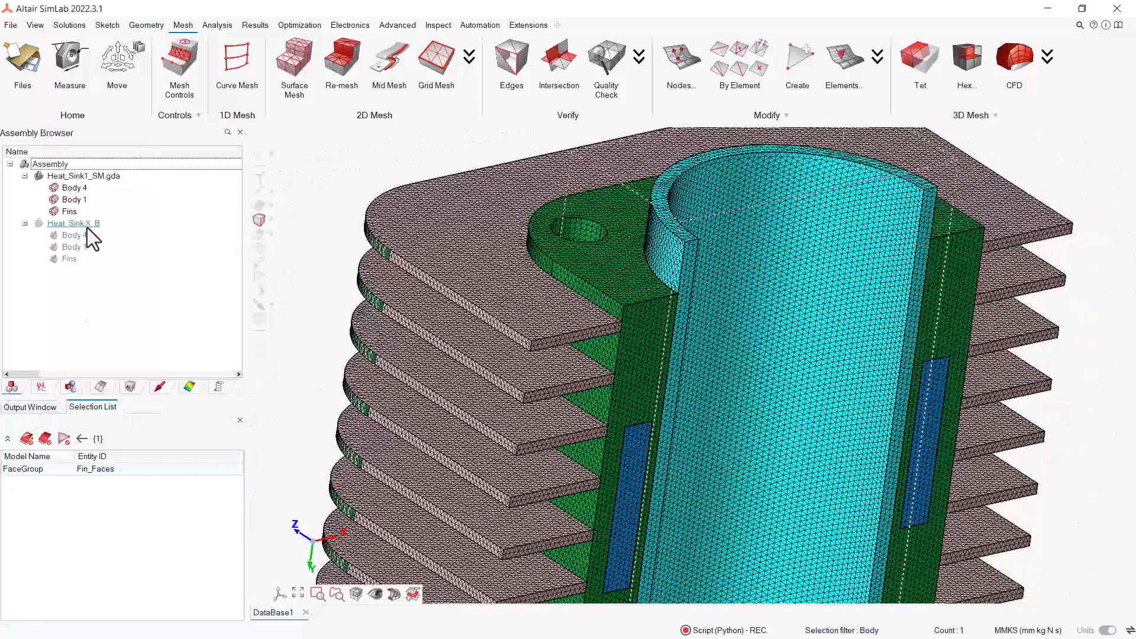
click(68, 259)
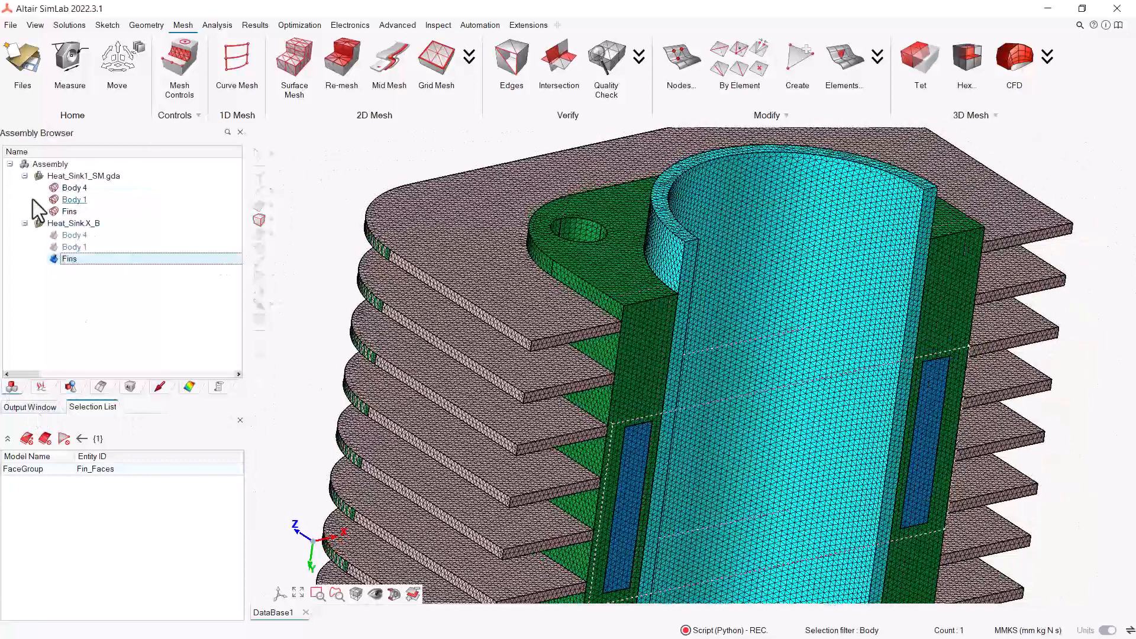
click(38, 176)
scroll(403, 345, down, 2)
middle_drag(490, 405, 490, 345)
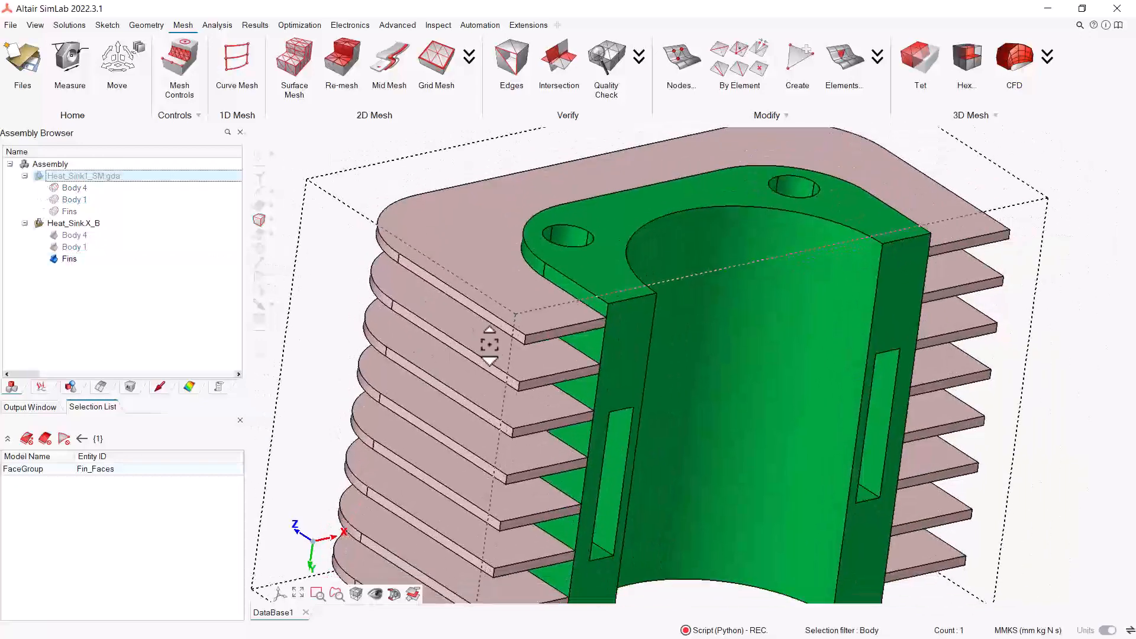
Show the surface mesh model, hide the Heat_Sink.X_B CAD model and return to the face groups
click(38, 177)
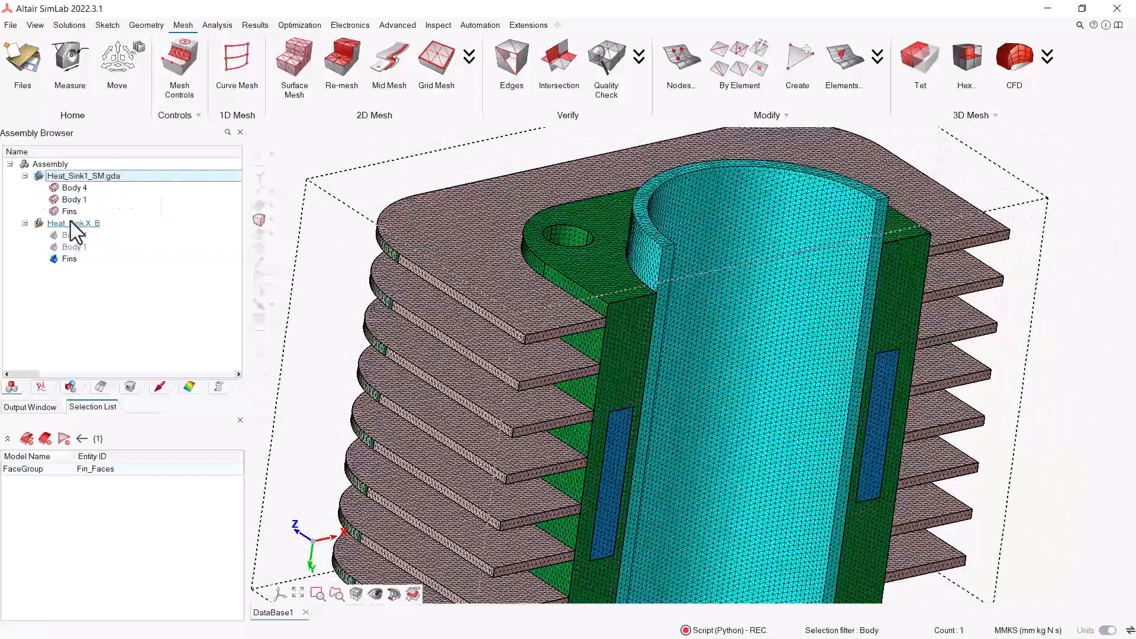
click(39, 224)
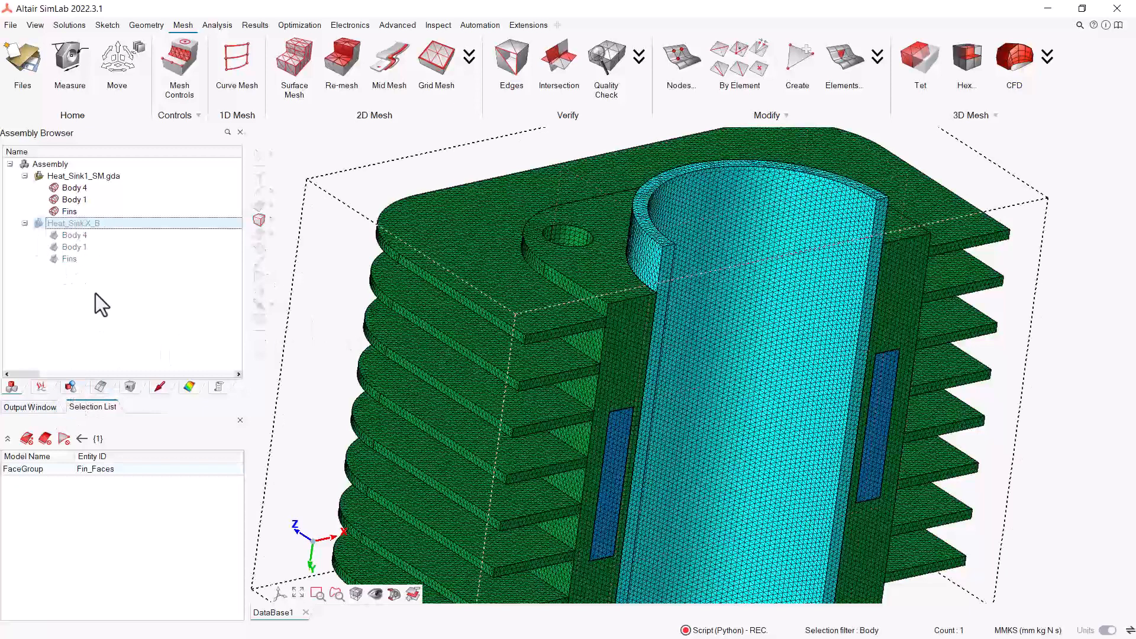
click(70, 387)
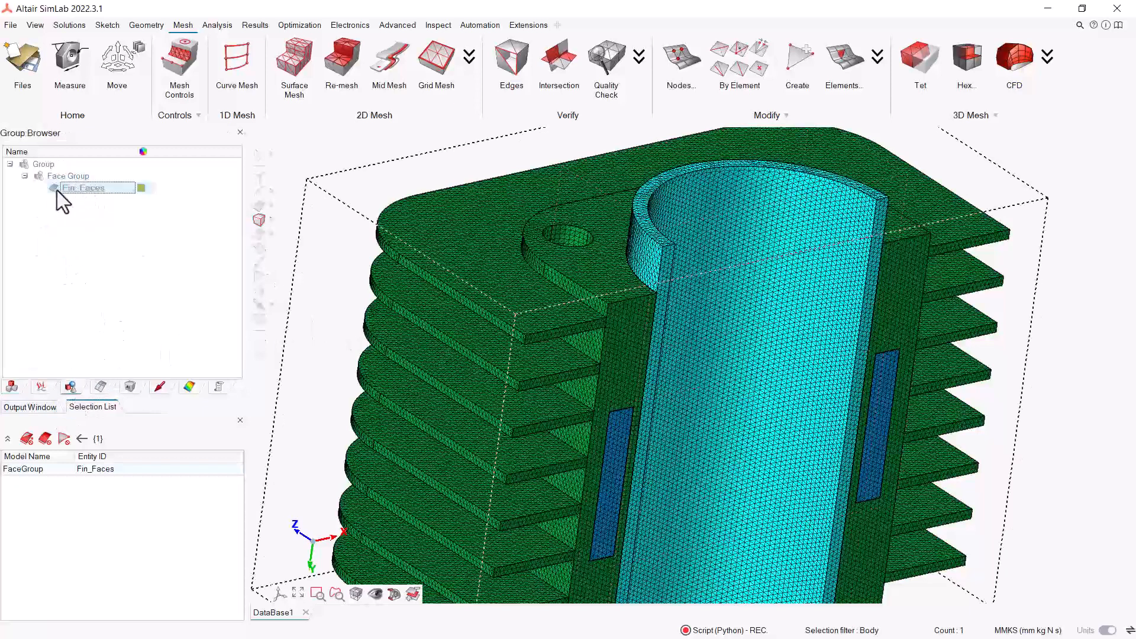
Start a group transfer with the Cad ID method and show the Heat_Sink.X_B CAD model
click(83, 187)
right_click(50, 165)
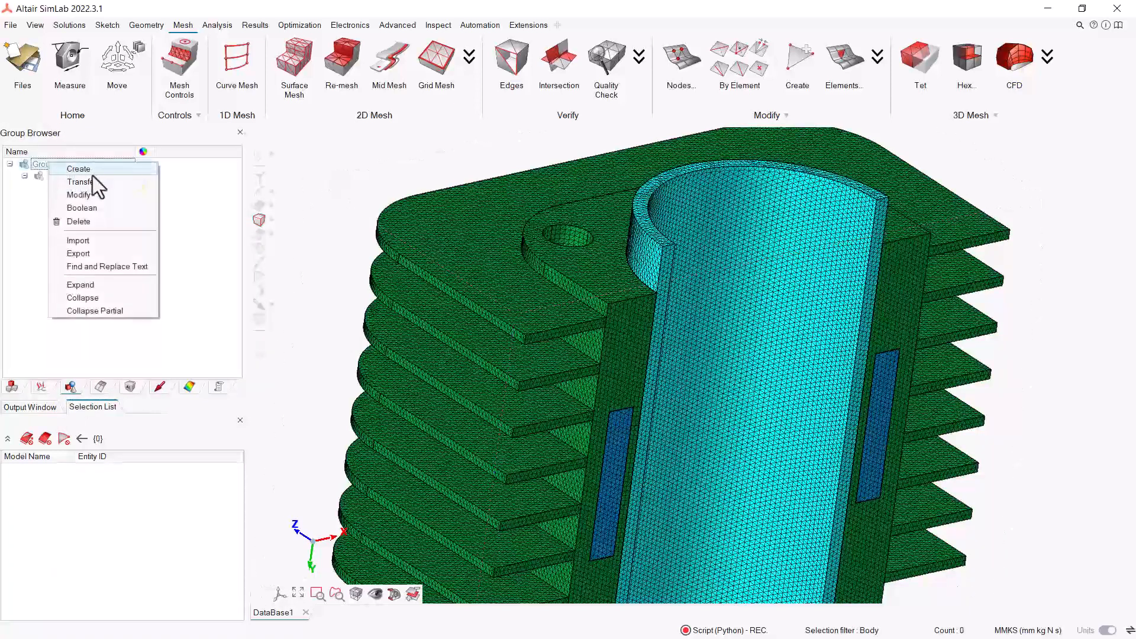
click(18, 215)
right_click(44, 165)
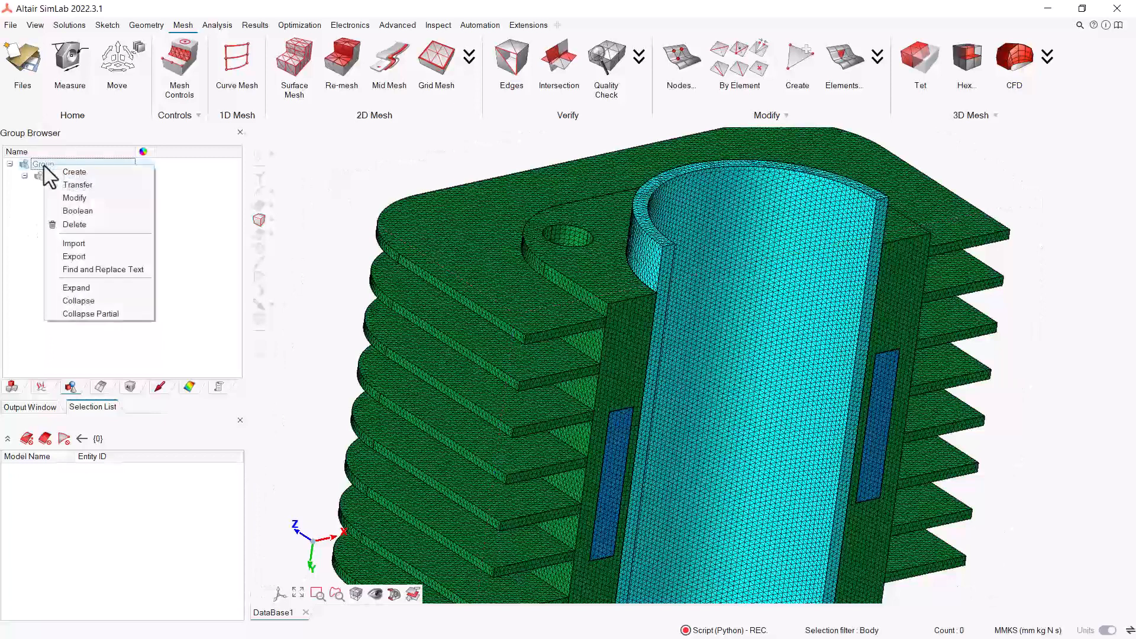
click(95, 185)
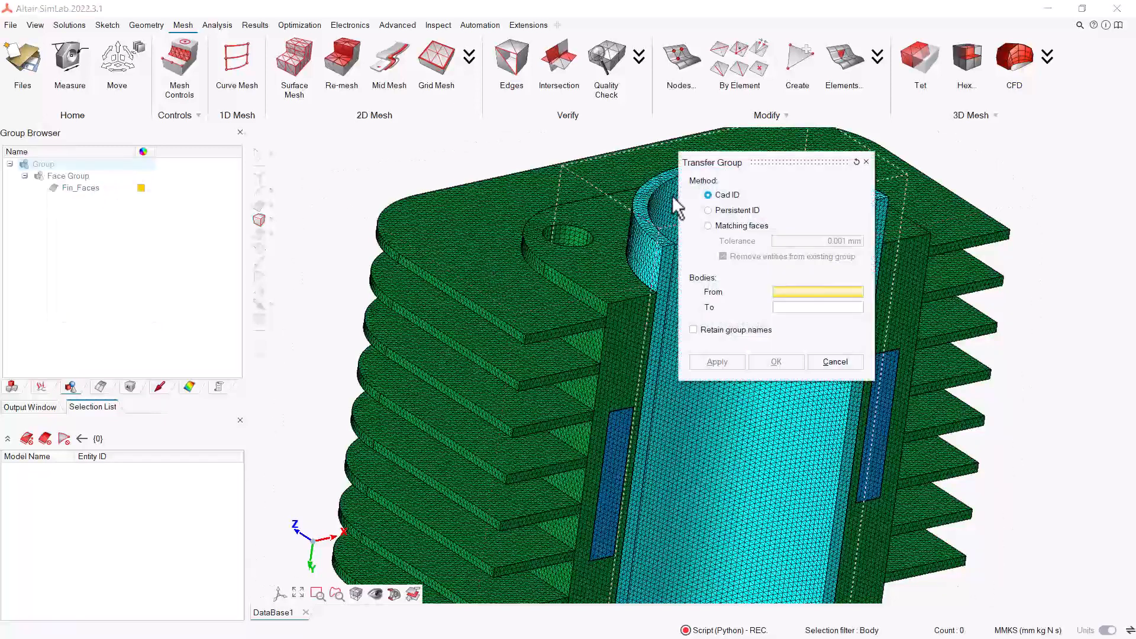
drag(774, 167, 725, 225)
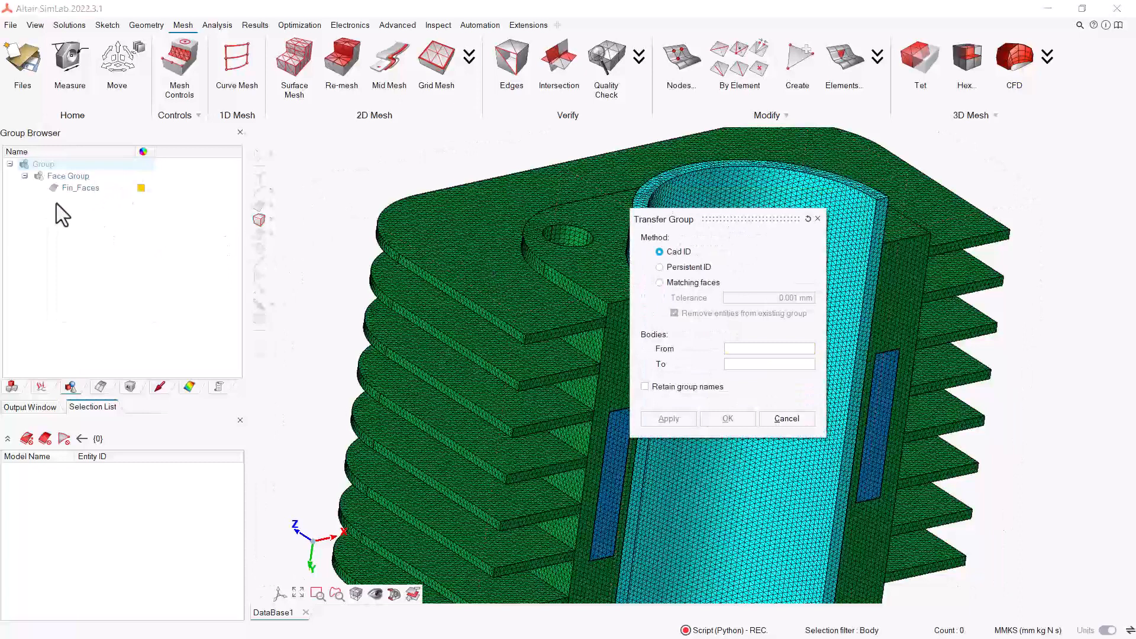
click(11, 388)
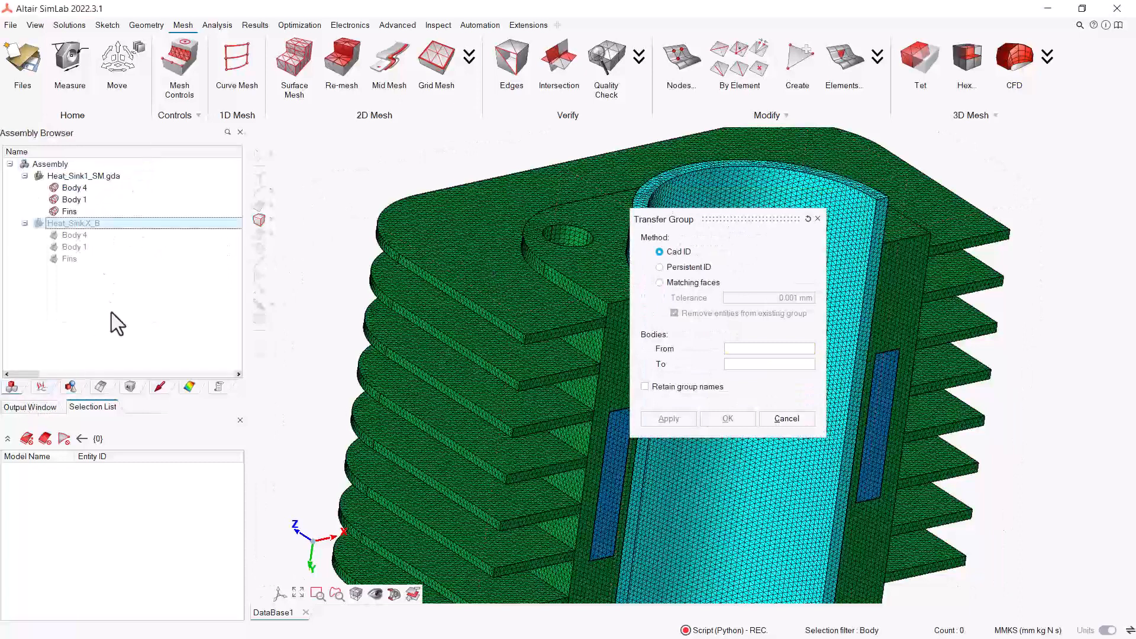
click(36, 224)
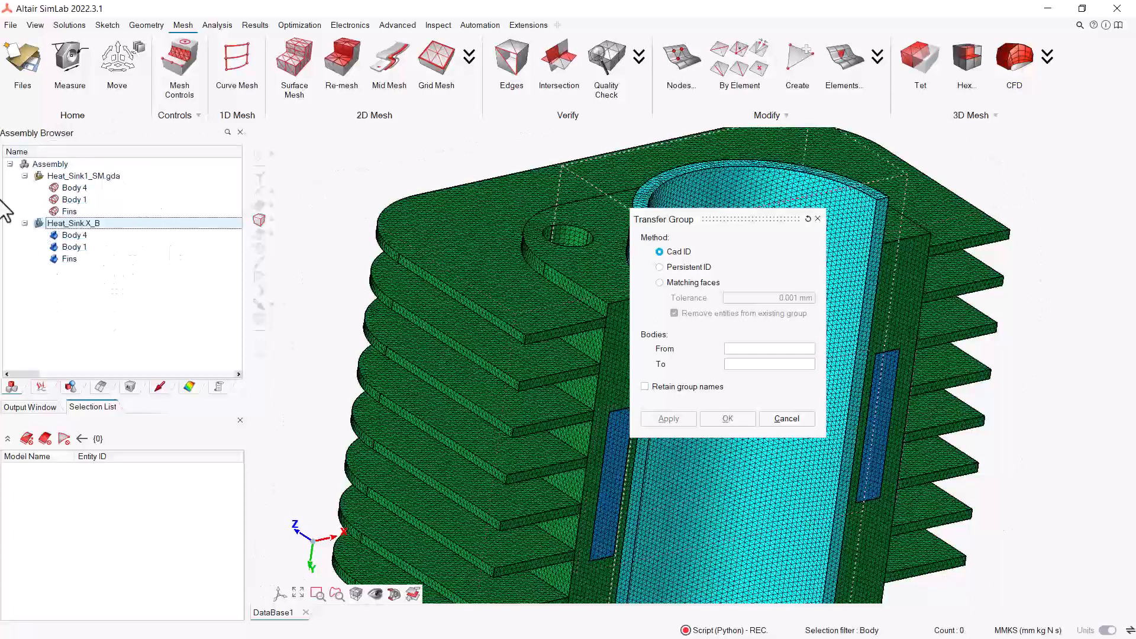
Transfer the face group from the Fins body of Heat_Sink.X_B to the Fins body of Heat_Sink1_SM.gda
click(769, 349)
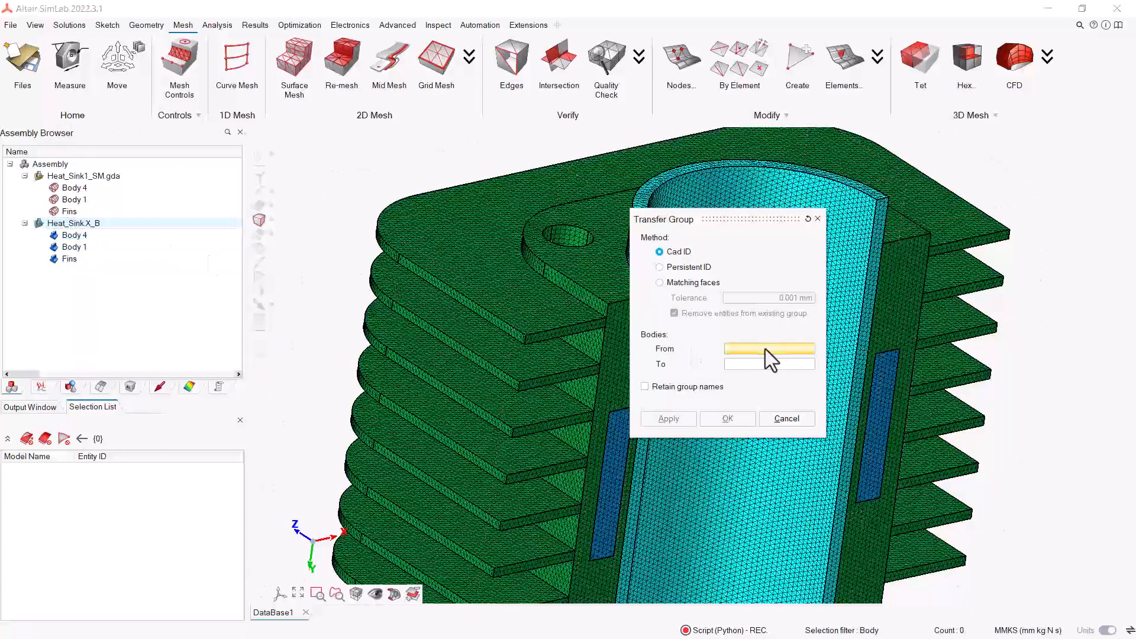
click(69, 260)
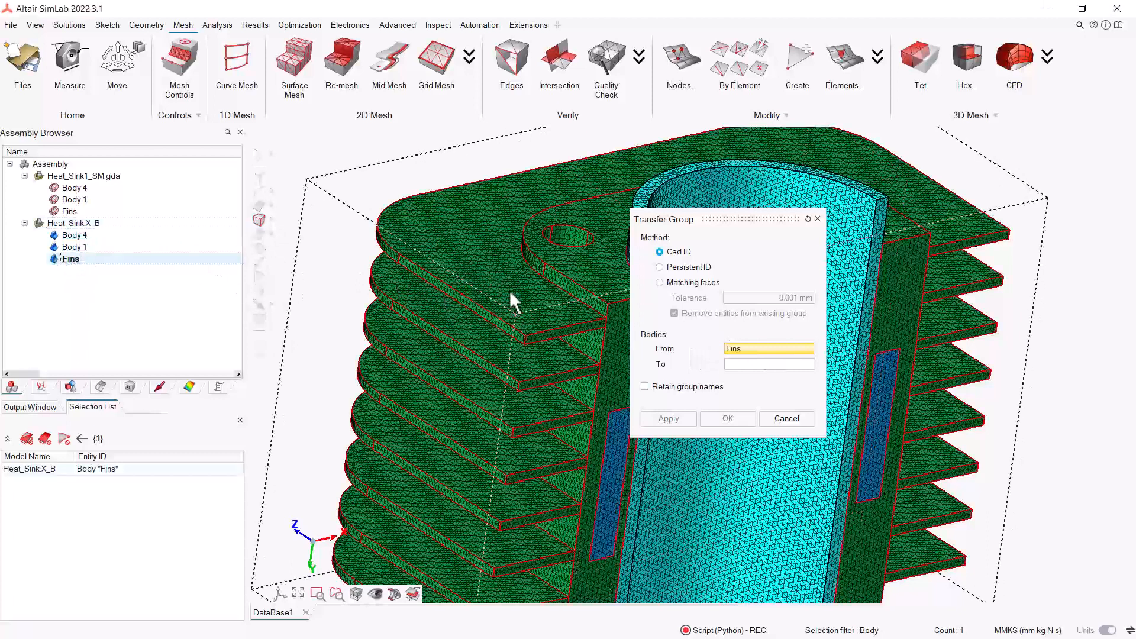
click(751, 365)
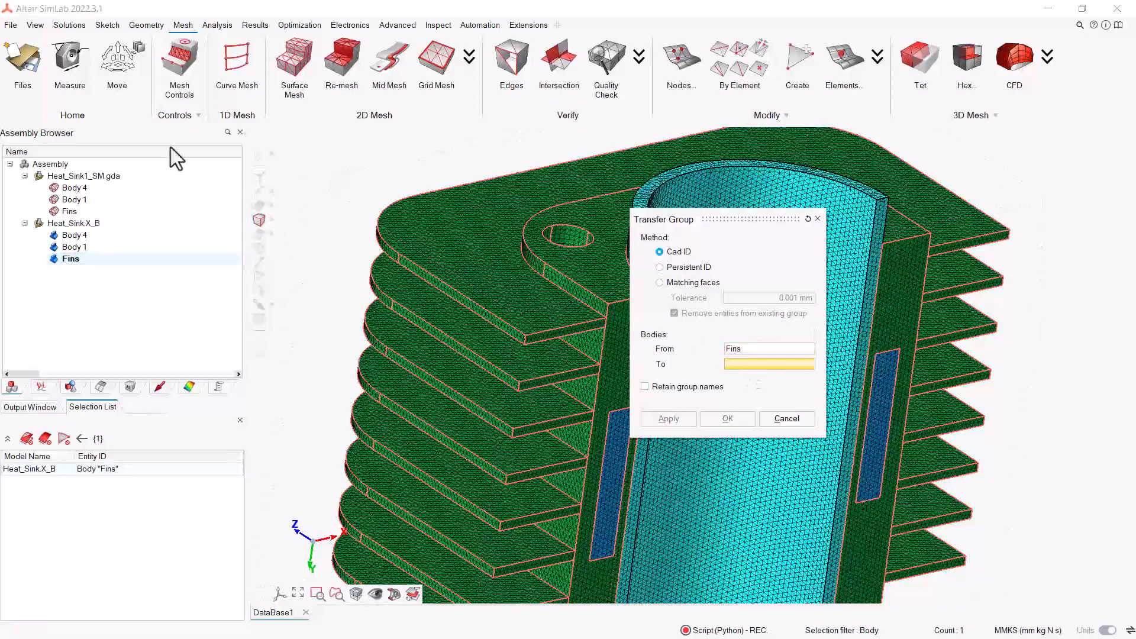
click(69, 212)
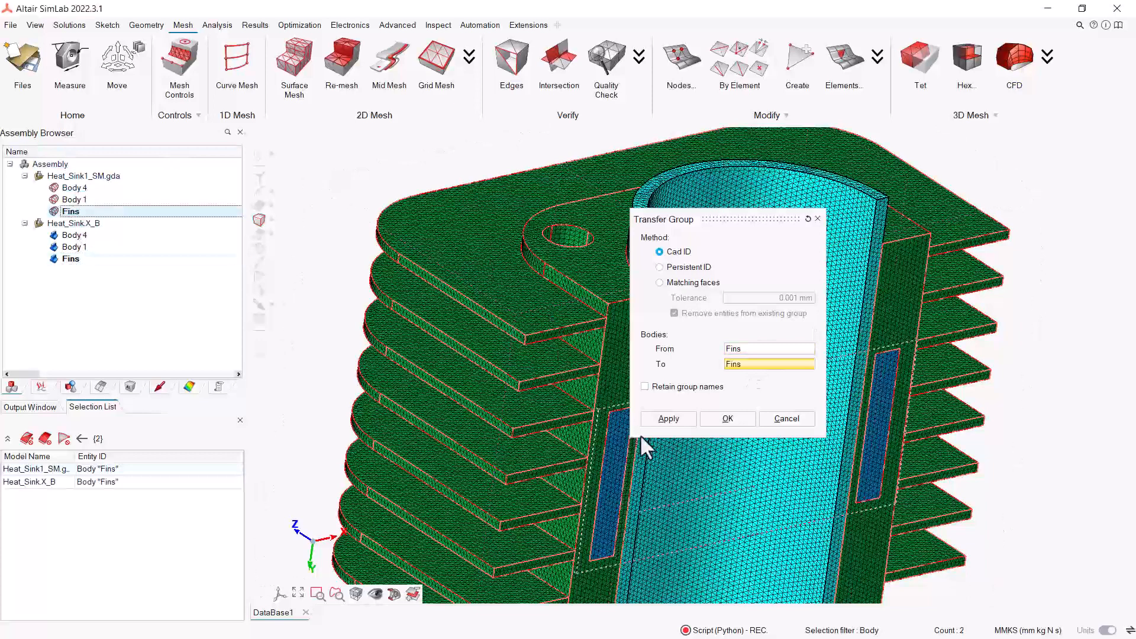
click(728, 418)
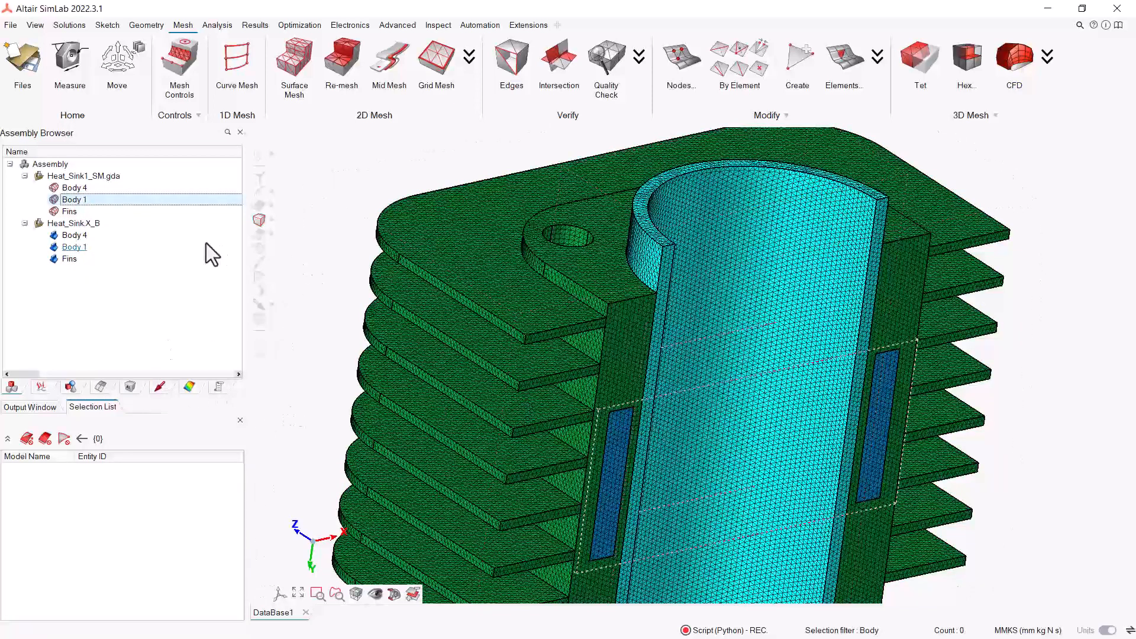
Collapse and hide the Heat_Sink.X_B CAD model, highlight the Fin_Faces_SM group on the surface mesh and clear the selection
click(25, 223)
click(37, 225)
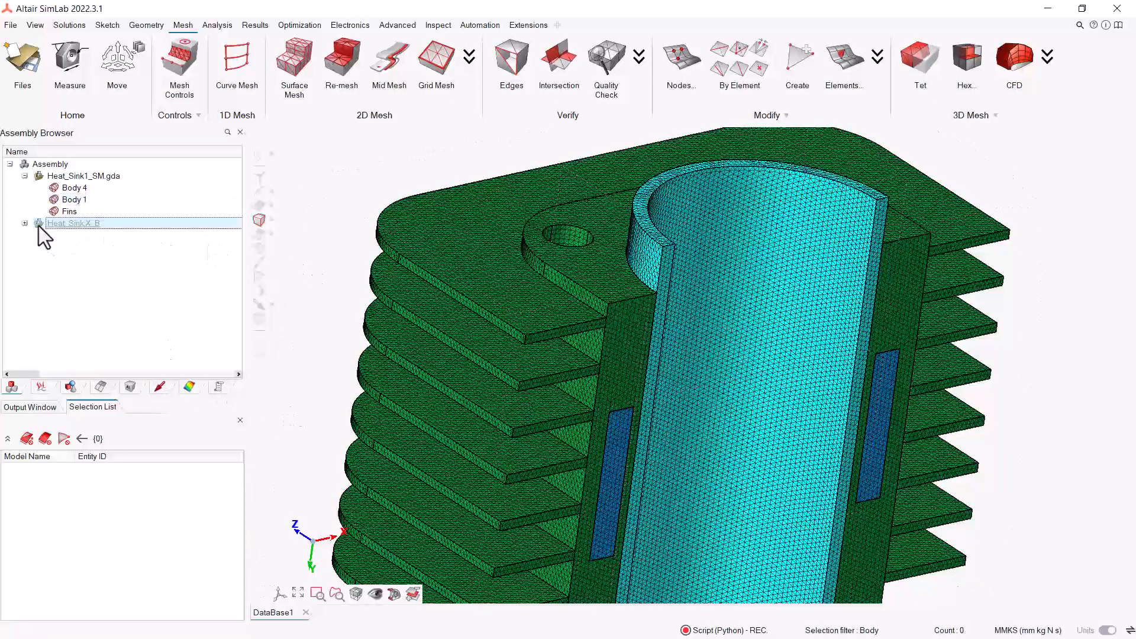
click(70, 387)
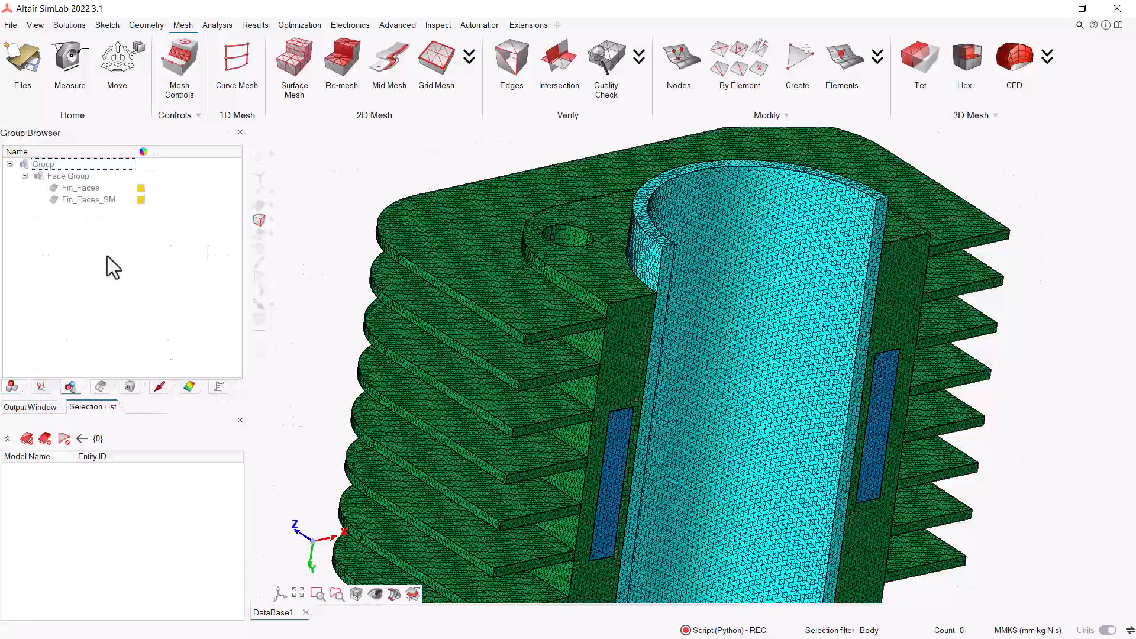
click(93, 202)
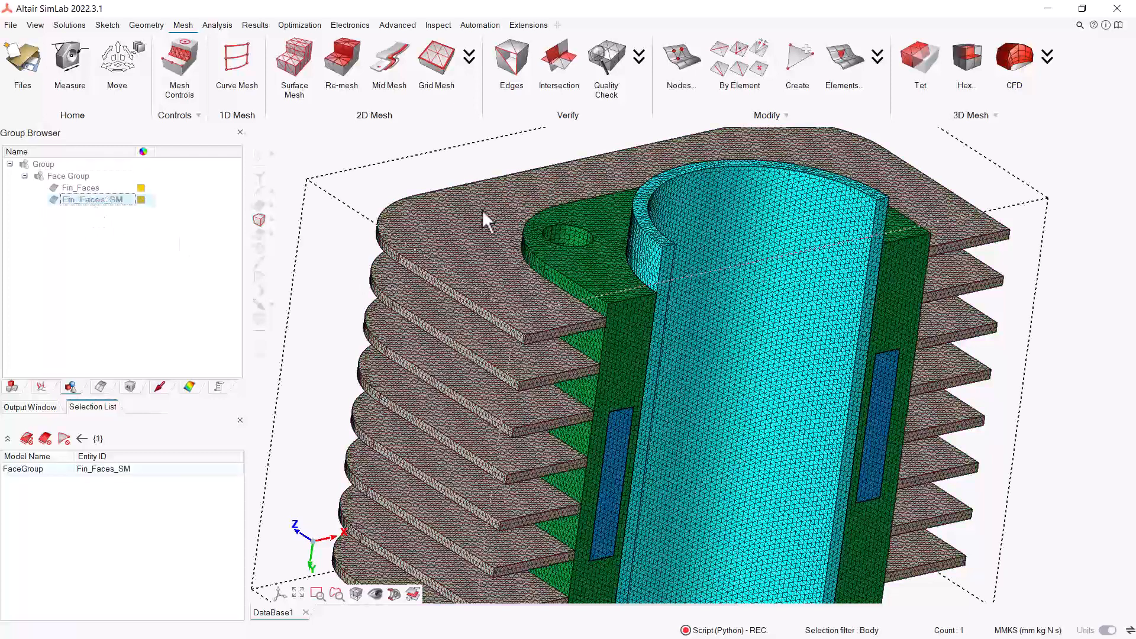
right_click(351, 219)
click(367, 152)
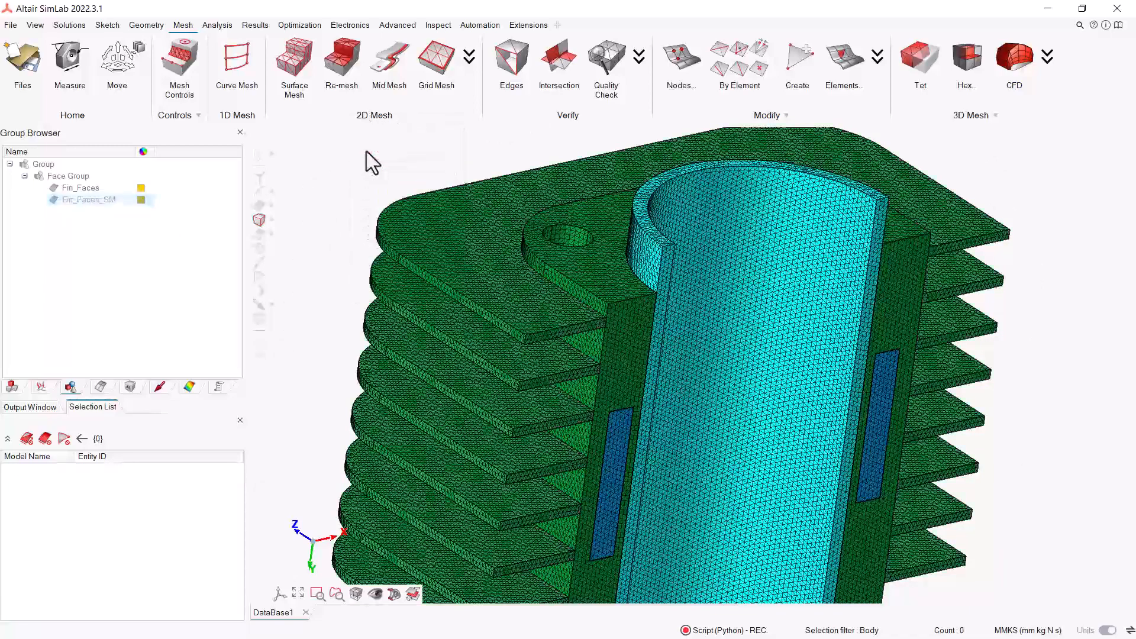
Select the meshed inner half-cylinder, Body 4, and open Select Features for it
scroll(383, 165, down, 3)
middle_drag(457, 310, 471, 362)
right_drag(457, 340, 413, 303)
mouse_move(413, 303)
middle_down()
mouse_move(411, 324)
mouse_move(397, 296)
middle_up()
right_drag(397, 296, 423, 371)
scroll(422, 372, down, 1)
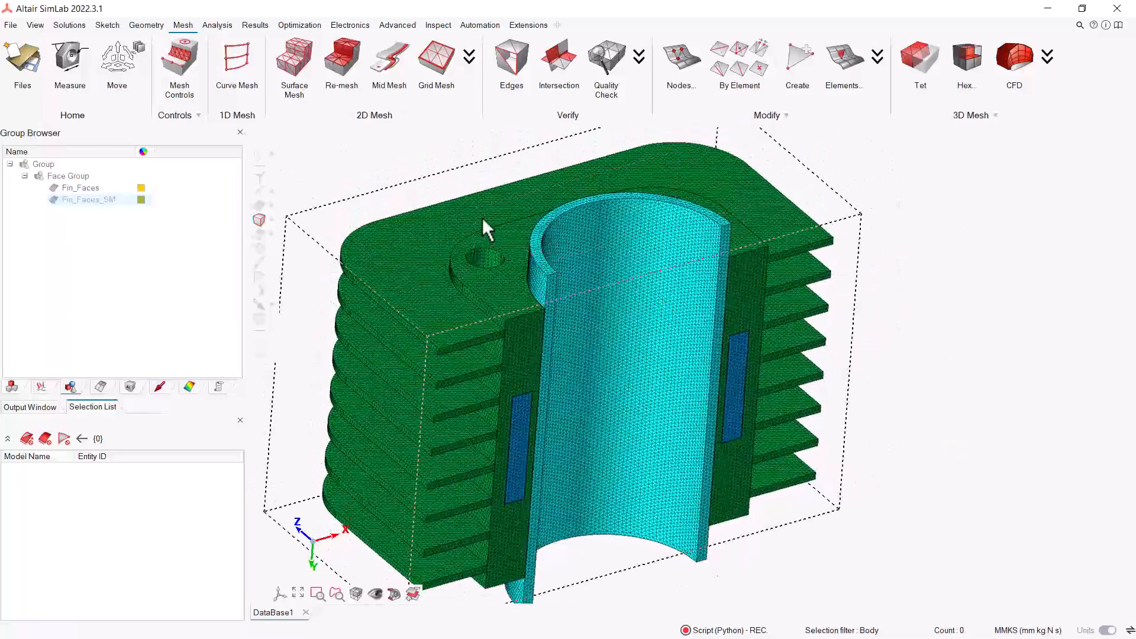
click(580, 240)
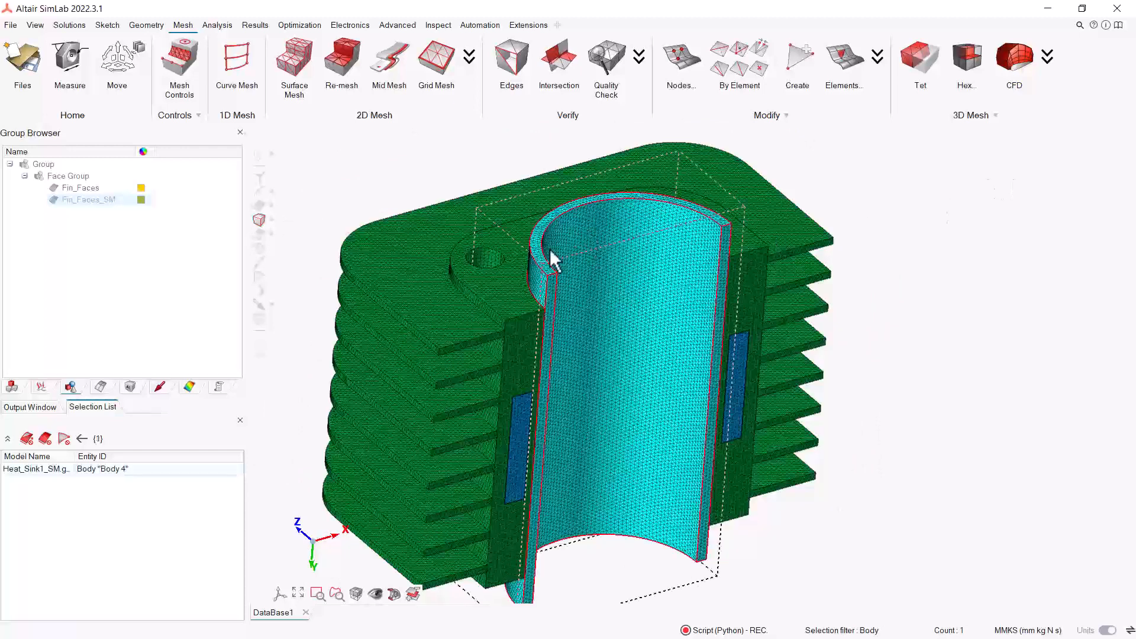
right_click(647, 237)
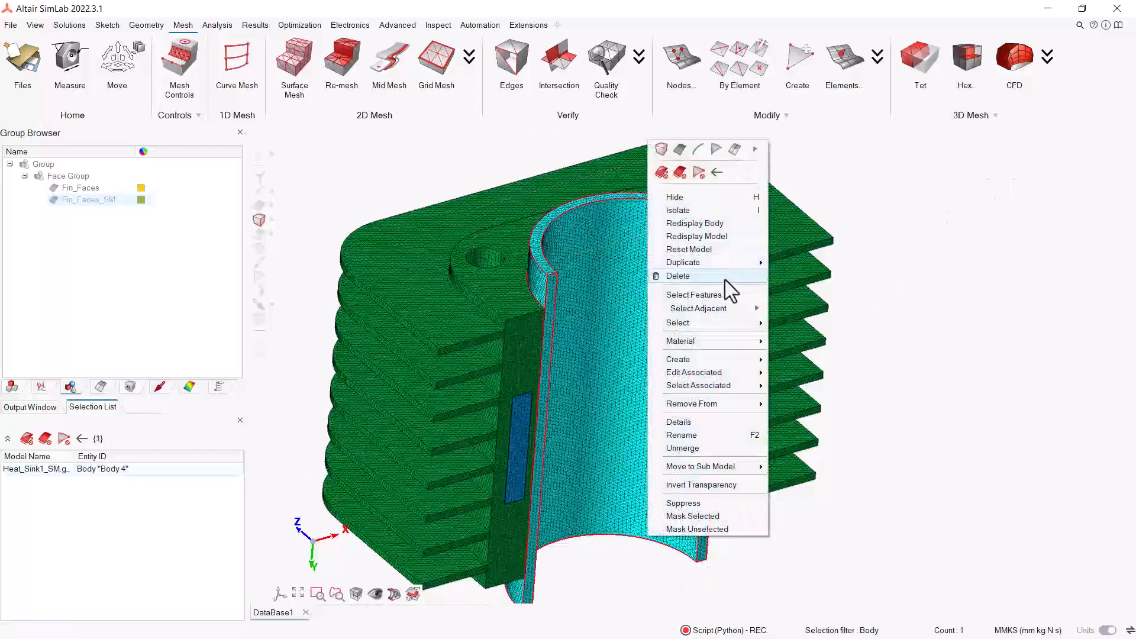
click(720, 296)
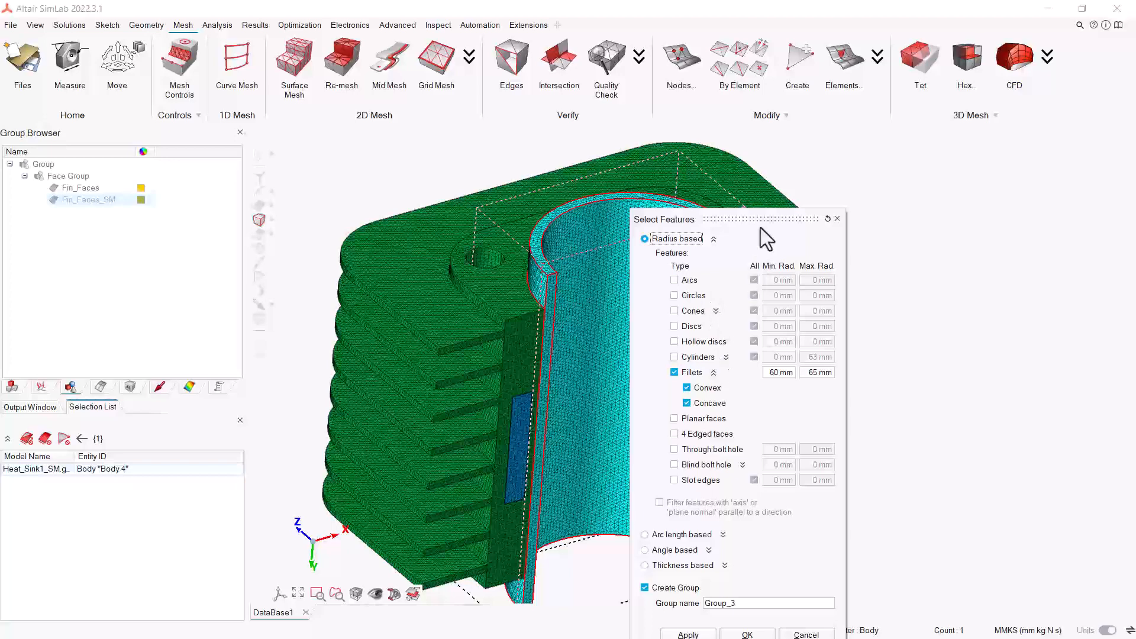
drag(766, 218, 822, 143)
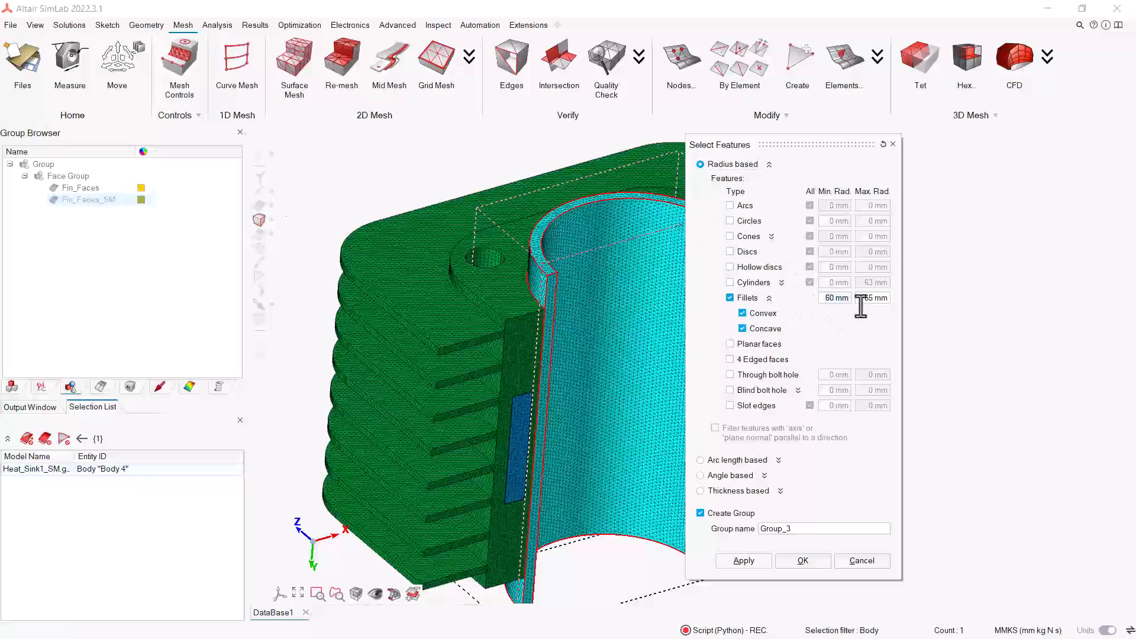
Create a face group named Flux from the body's convex and concave fillets with radii between 60 and 65 mm
click(829, 298)
middle_drag(610, 292, 523, 289)
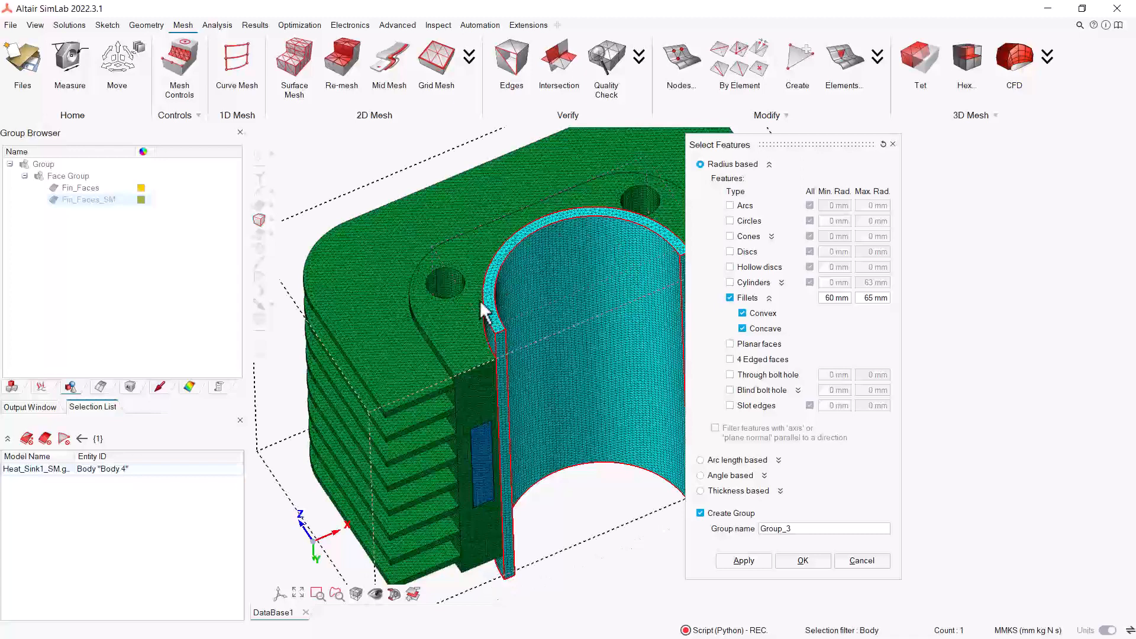
middle_drag(550, 243, 613, 389)
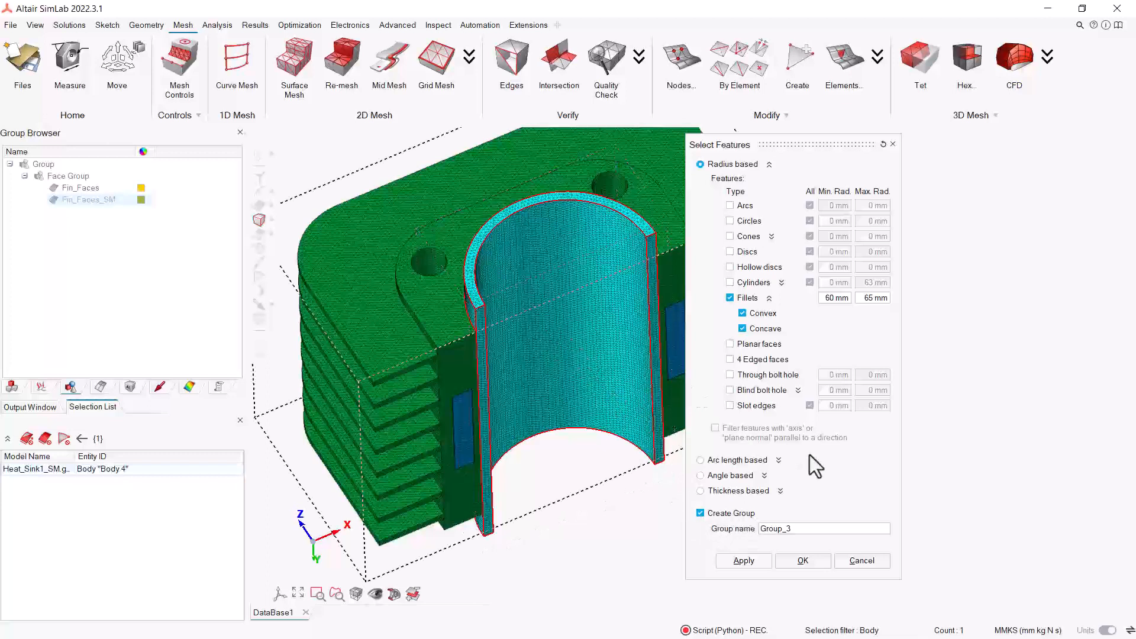
drag(800, 529, 712, 537)
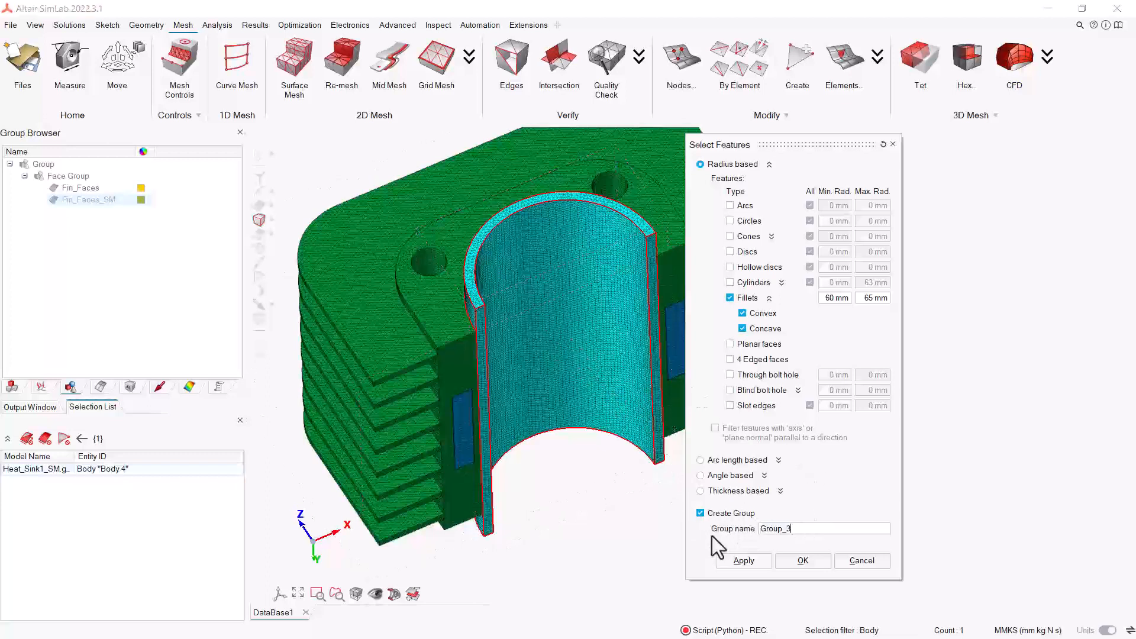
text(Flux)
click(808, 567)
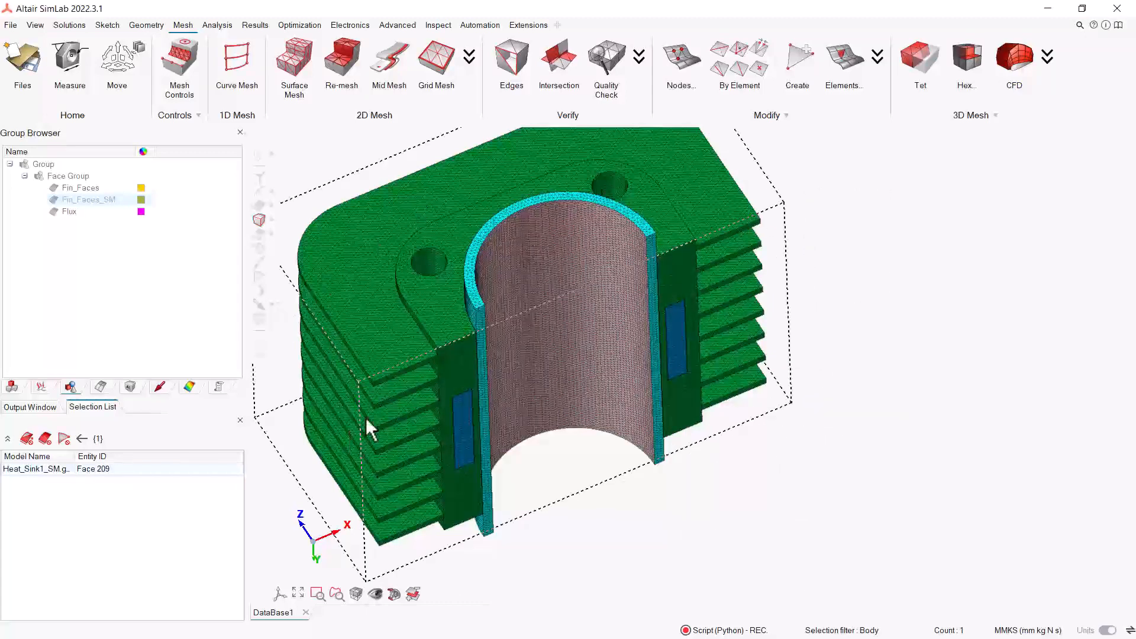
Inspect the selected inner bore face of the half-cylinder from several angles and clear the selection
middle_drag(550, 279, 558, 302)
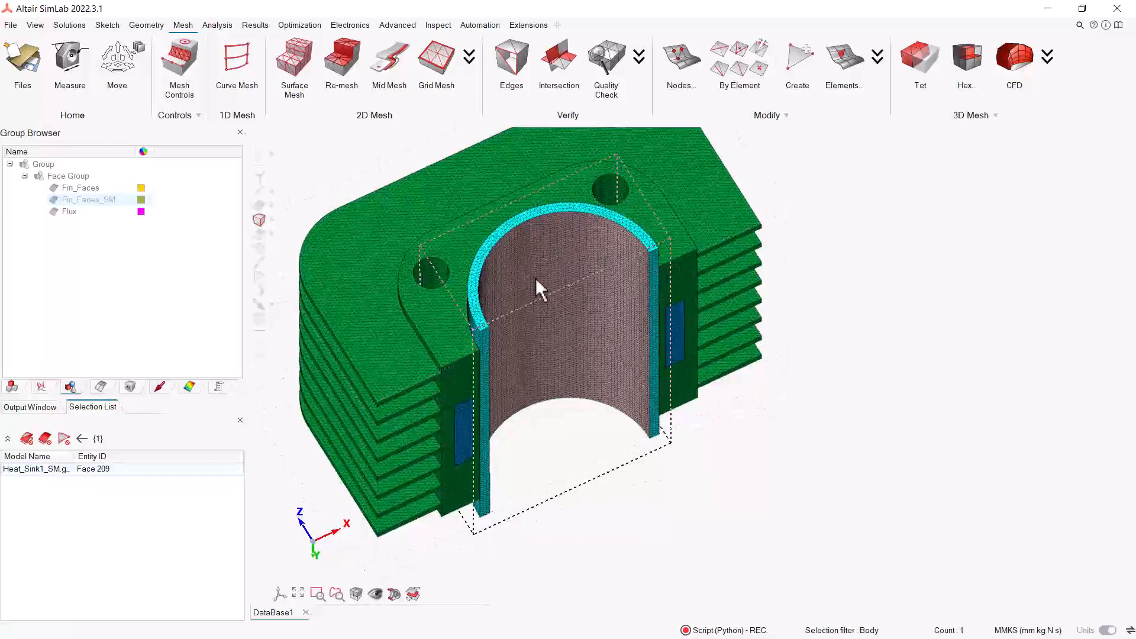
middle_drag(533, 266, 562, 309)
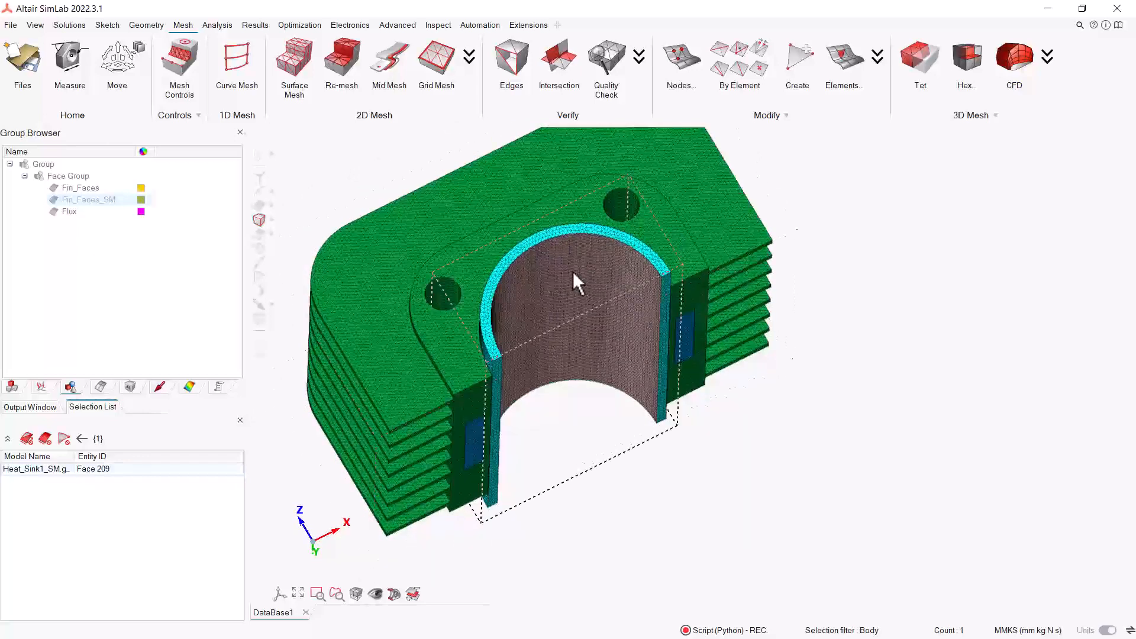
middle_drag(577, 320, 575, 231)
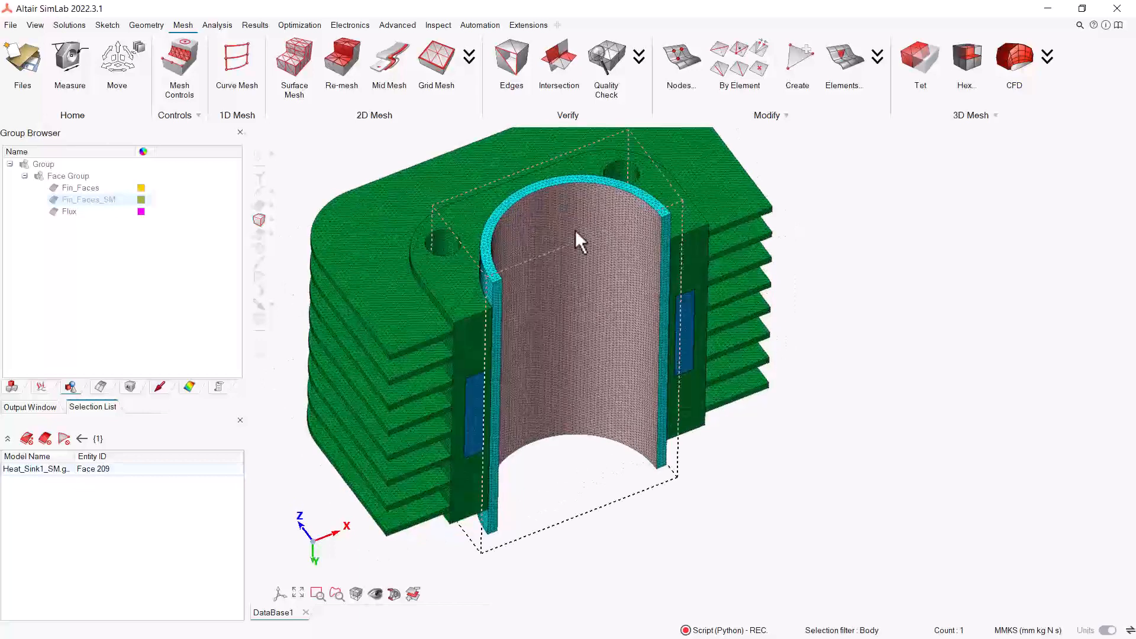
right_click(574, 229)
click(591, 166)
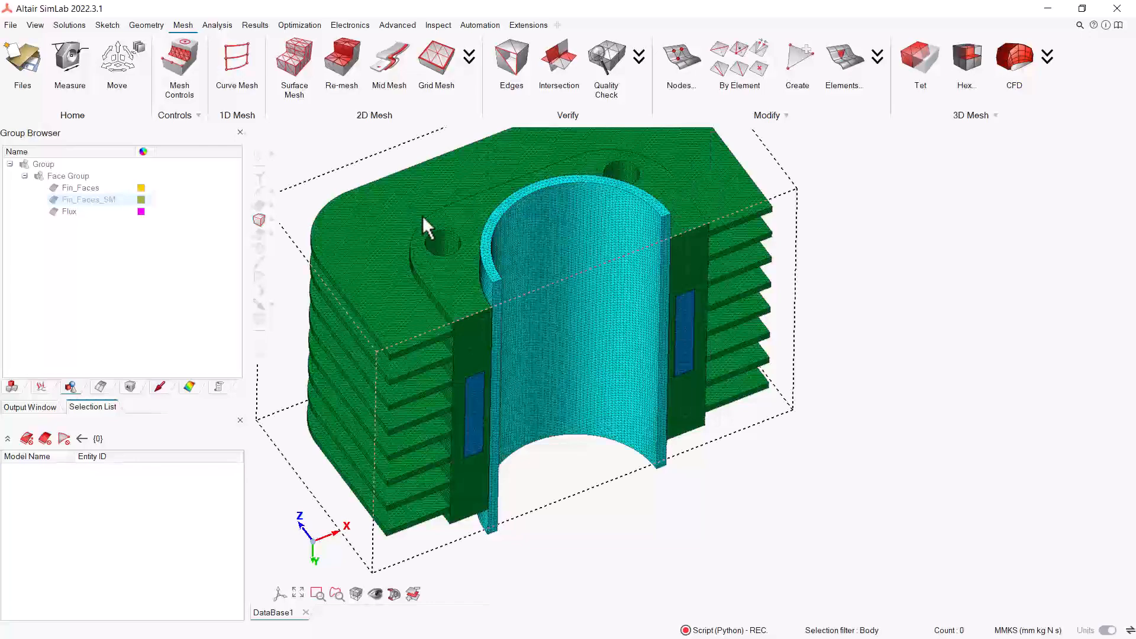
right_drag(433, 263, 450, 303)
mouse_move(451, 247)
middle_down()
mouse_move(480, 259)
mouse_move(441, 244)
middle_up()
right_click(352, 217)
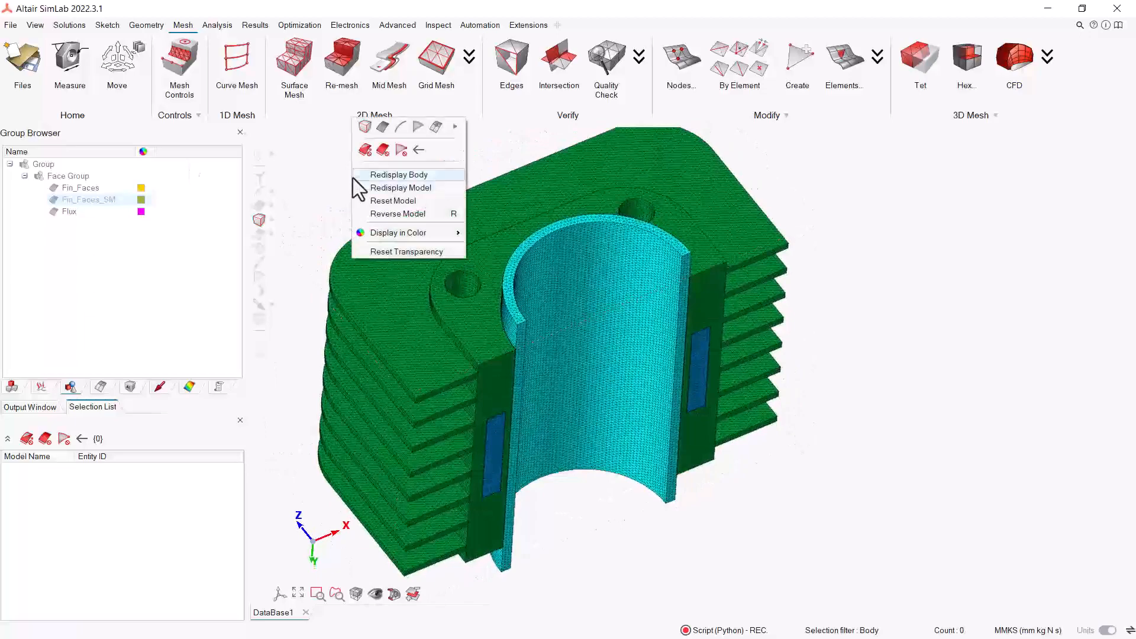
click(331, 176)
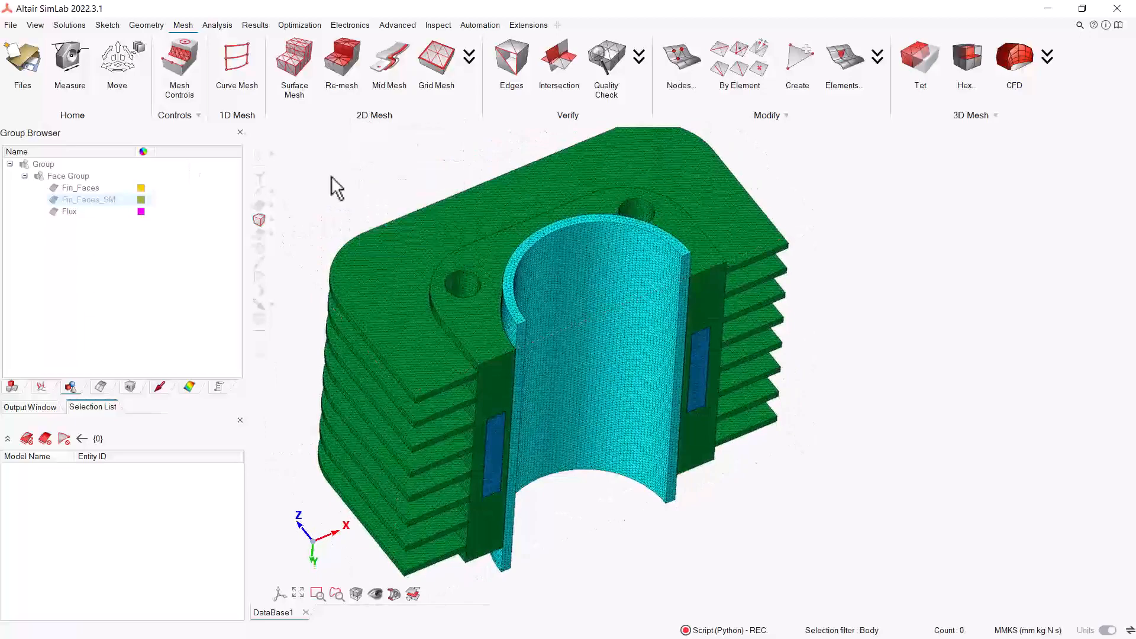
Highlight the Fin_Faces_SM and Flux groups to check their faces on the surface mesh, and clear the selection
click(77, 202)
mouse_move(312, 305)
middle_down()
mouse_move(712, 383)
mouse_move(739, 330)
mouse_move(651, 379)
mouse_move(502, 310)
middle_up()
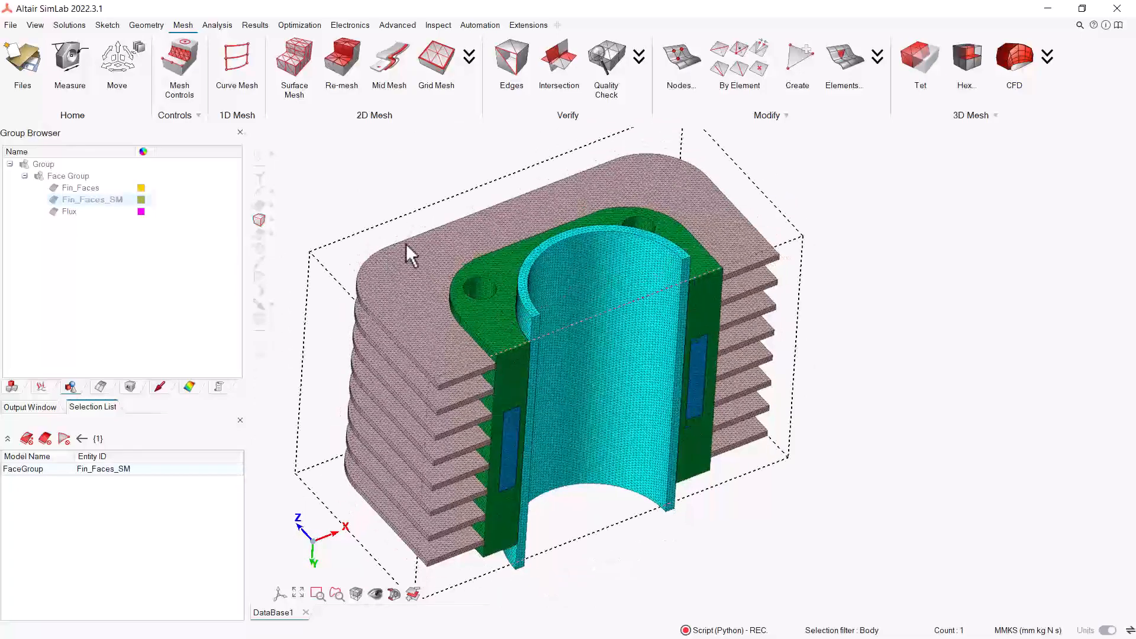
middle_drag(400, 258, 435, 342)
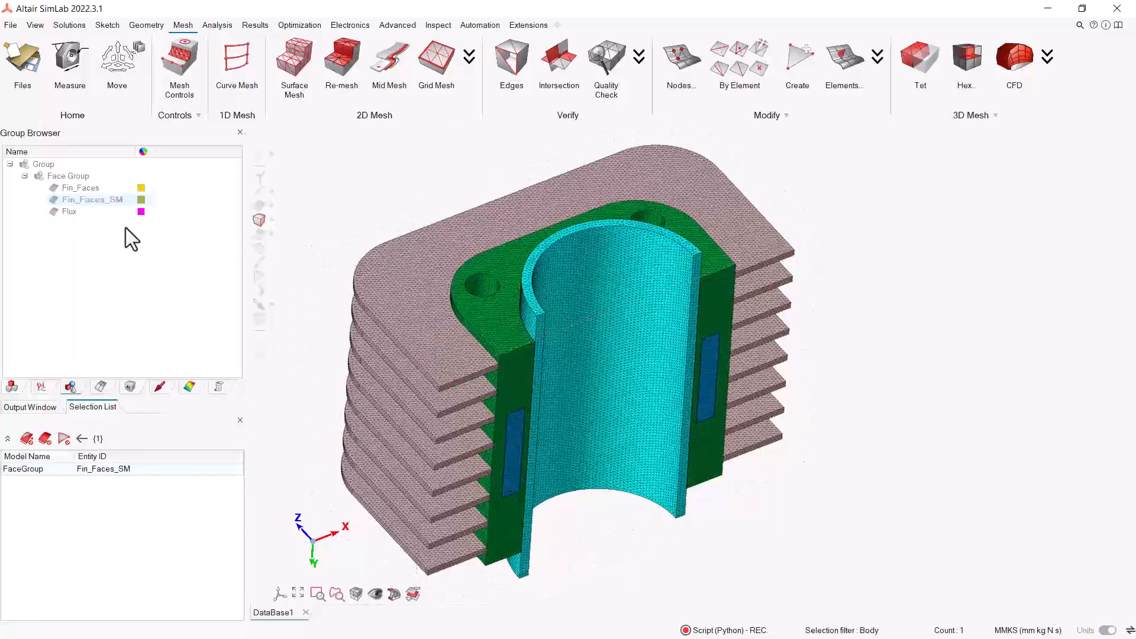
ctrl+click(69, 212)
middle_drag(672, 373, 592, 386)
right_click(617, 230)
click(631, 169)
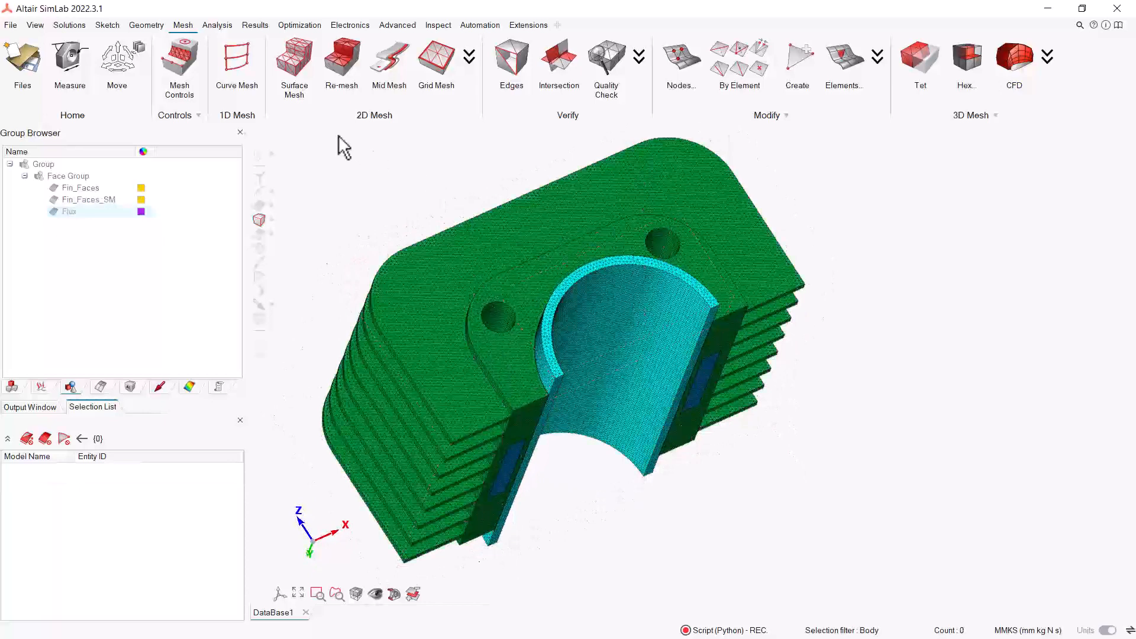
Create a face-based Volume Layer mesh control with 2 tet layers on the Fin_Faces_SM group
click(186, 67)
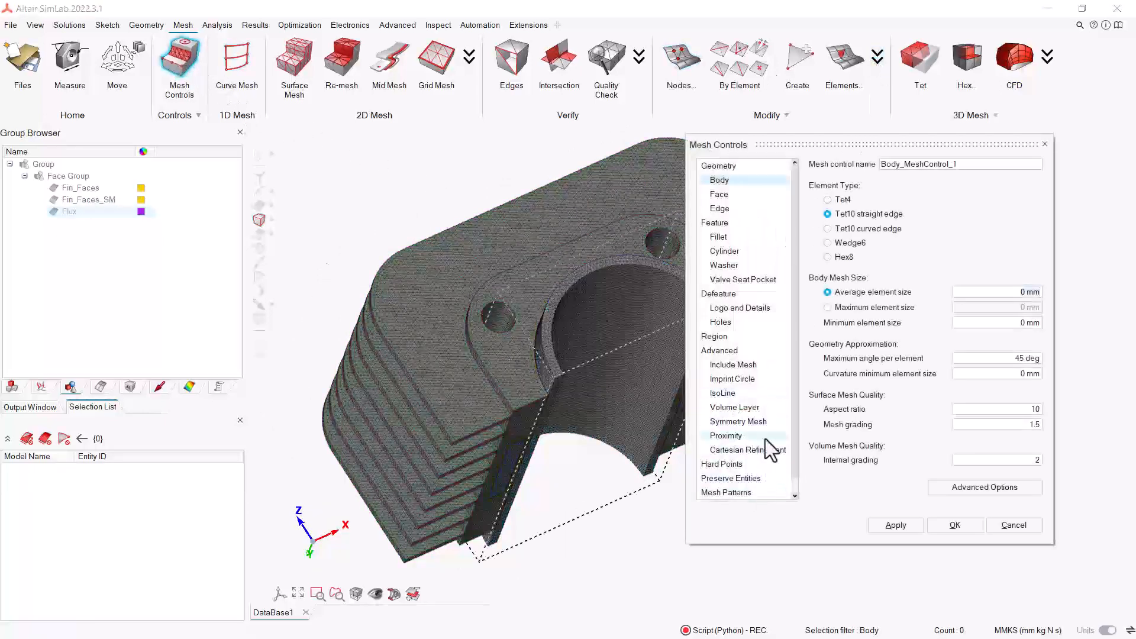
click(736, 410)
middle_drag(389, 438, 398, 437)
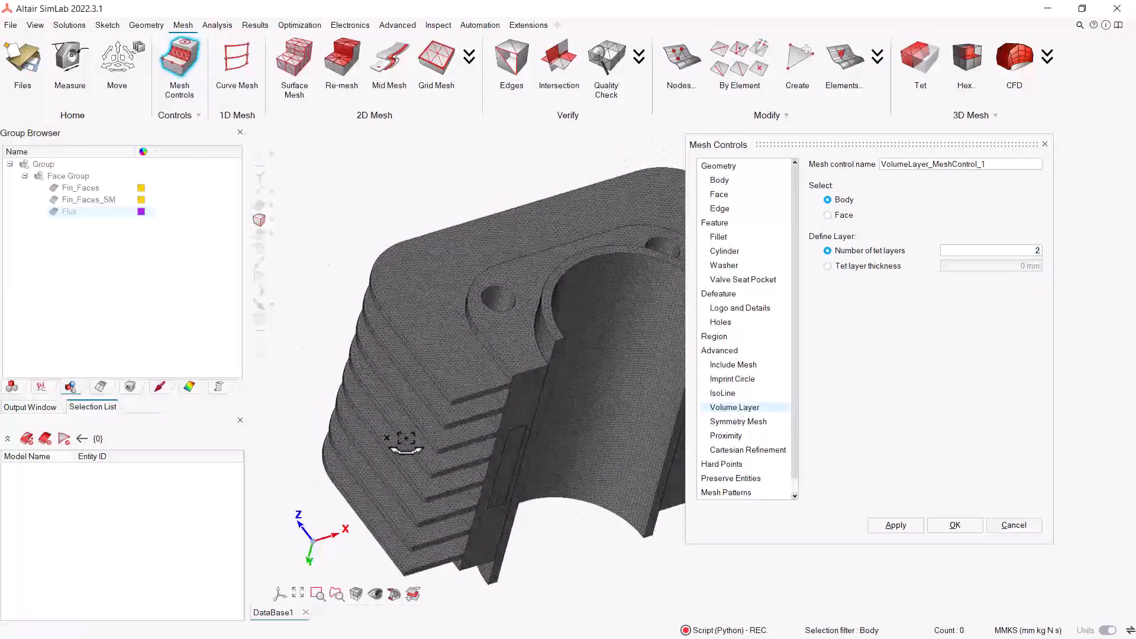
click(828, 215)
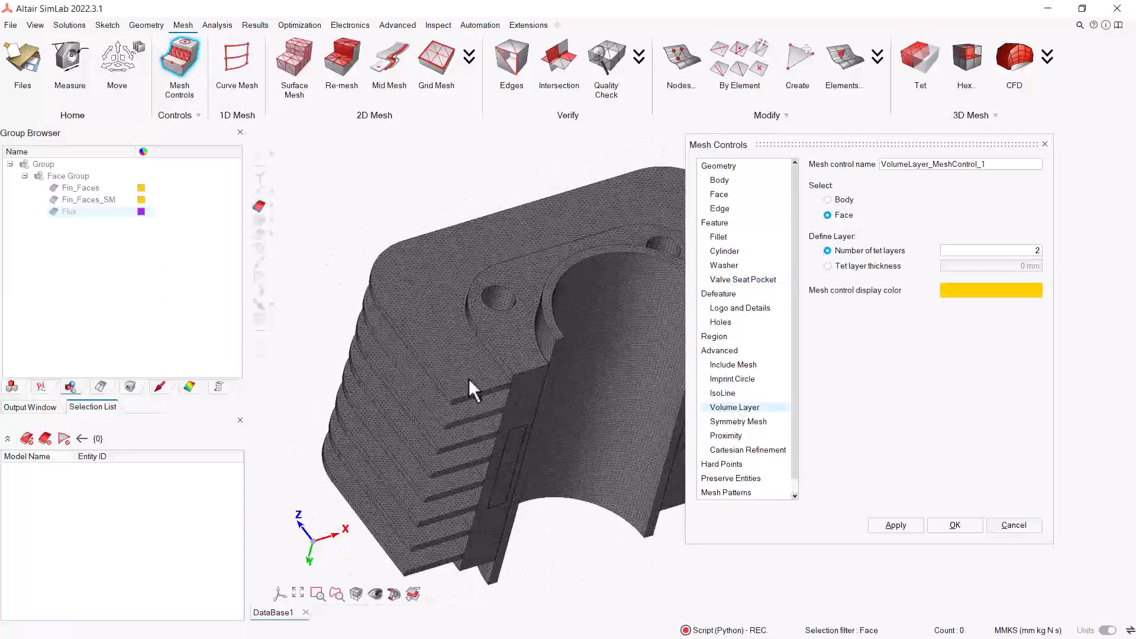
scroll(455, 376, up, 3)
scroll(439, 362, up, 1)
middle_drag(492, 433, 477, 429)
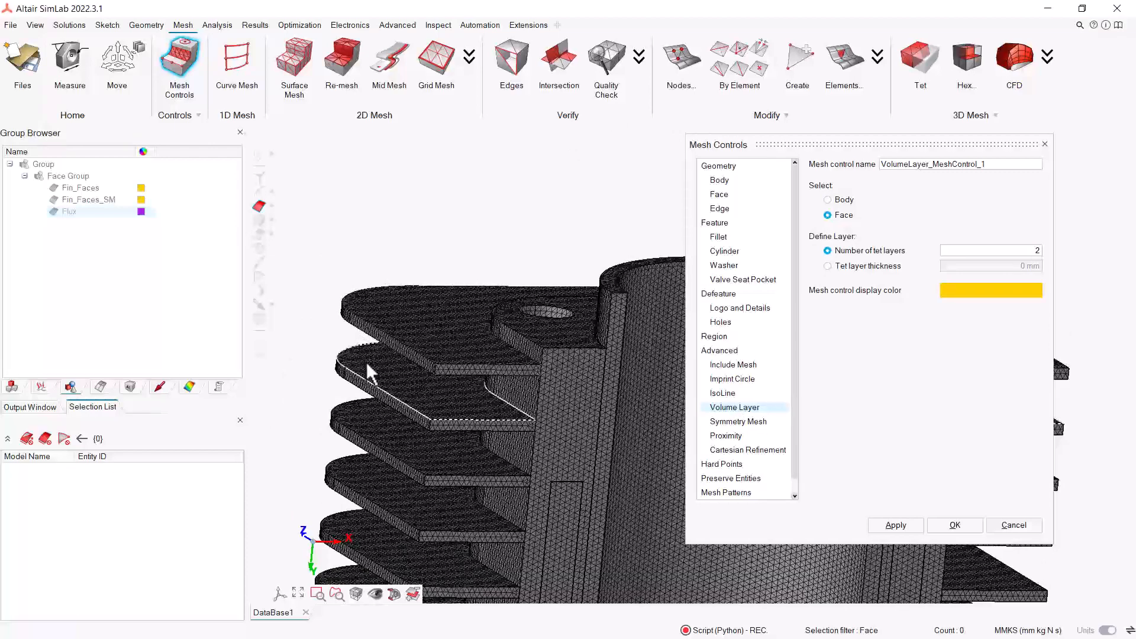
middle_drag(381, 370, 493, 317)
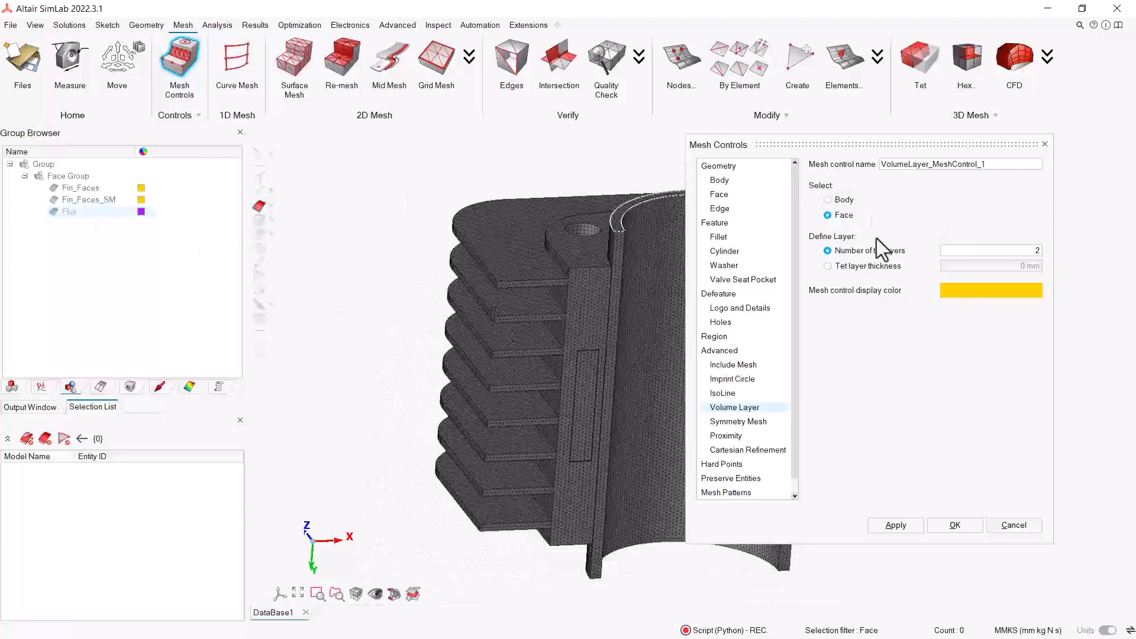
right_drag(473, 294, 424, 285)
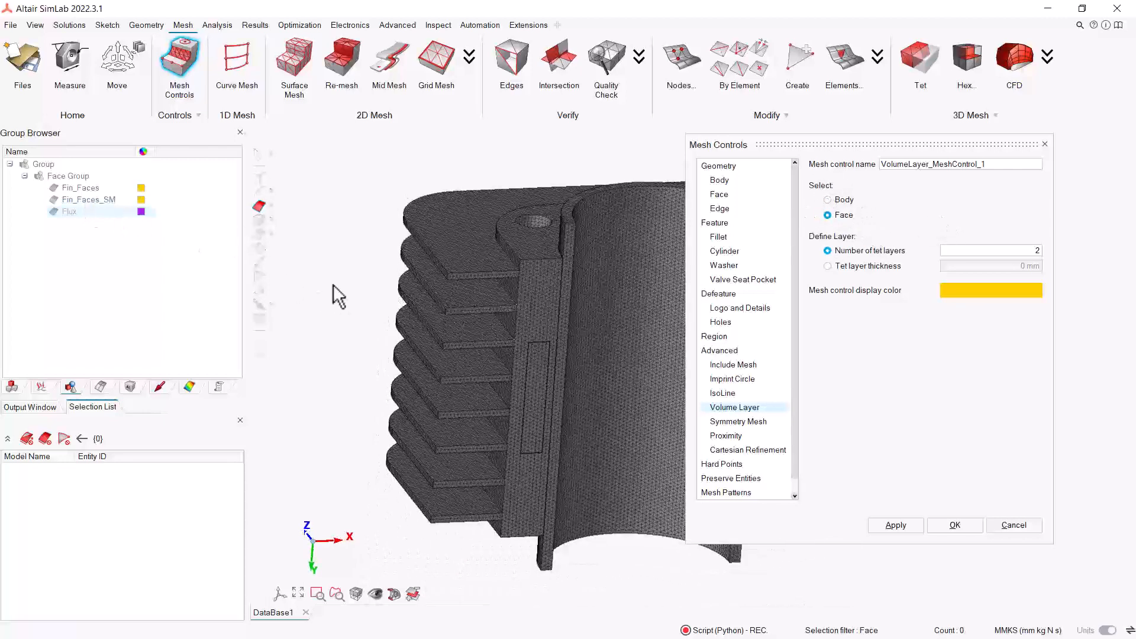
click(72, 201)
middle_drag(595, 396, 851, 325)
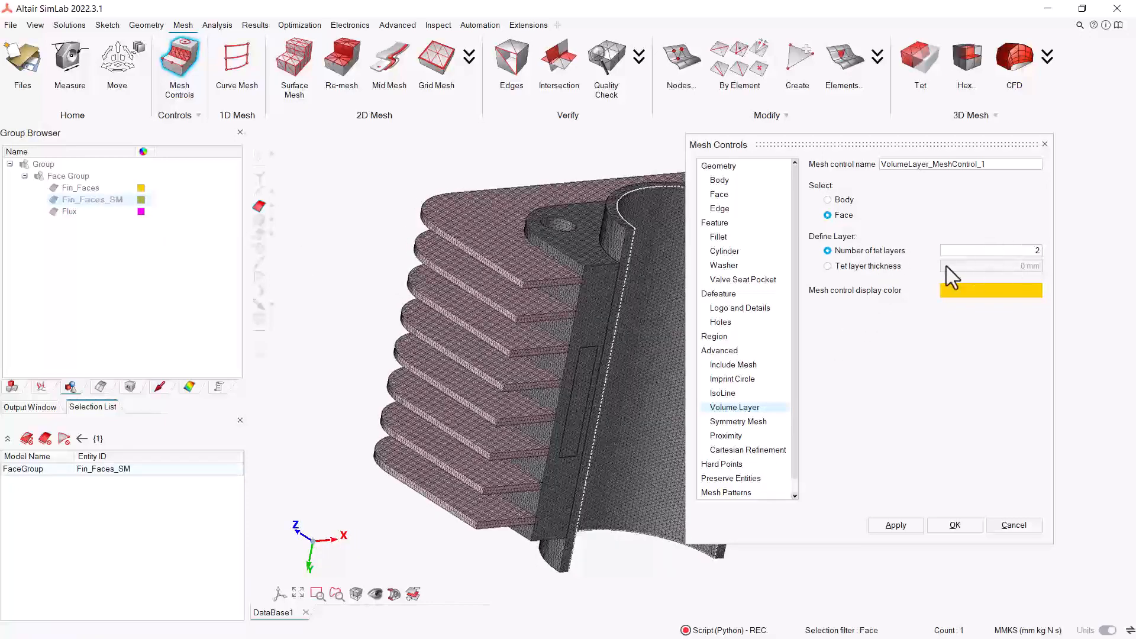
click(955, 525)
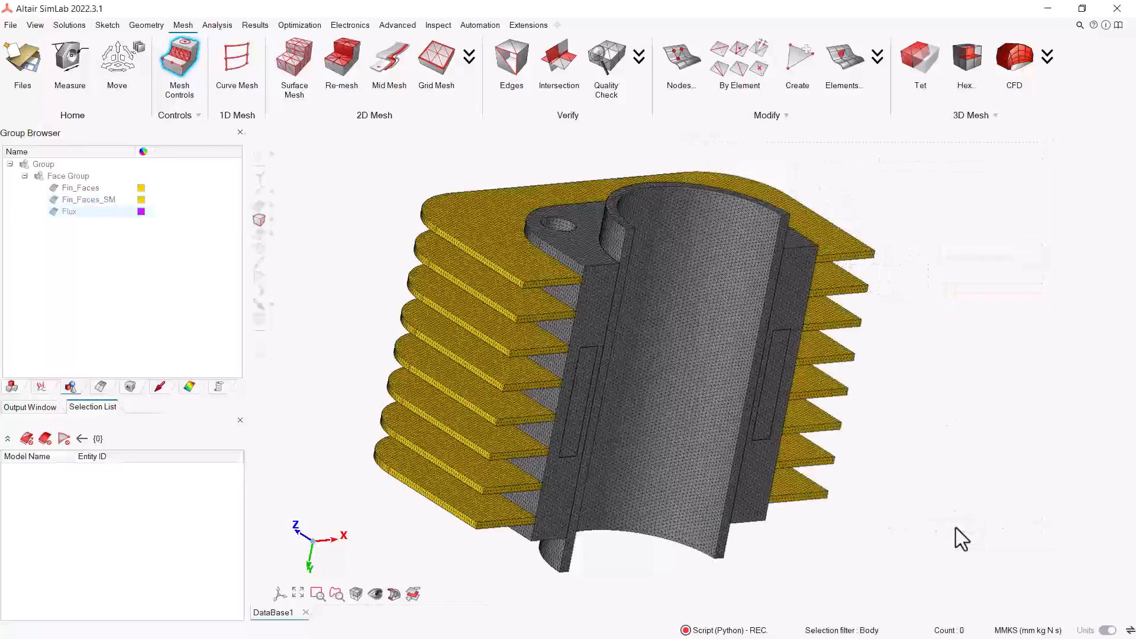
Start a TET4 tet mesh and select all bodies of Heat_Sink1_SM.gda as its input
middle_drag(565, 388, 559, 411)
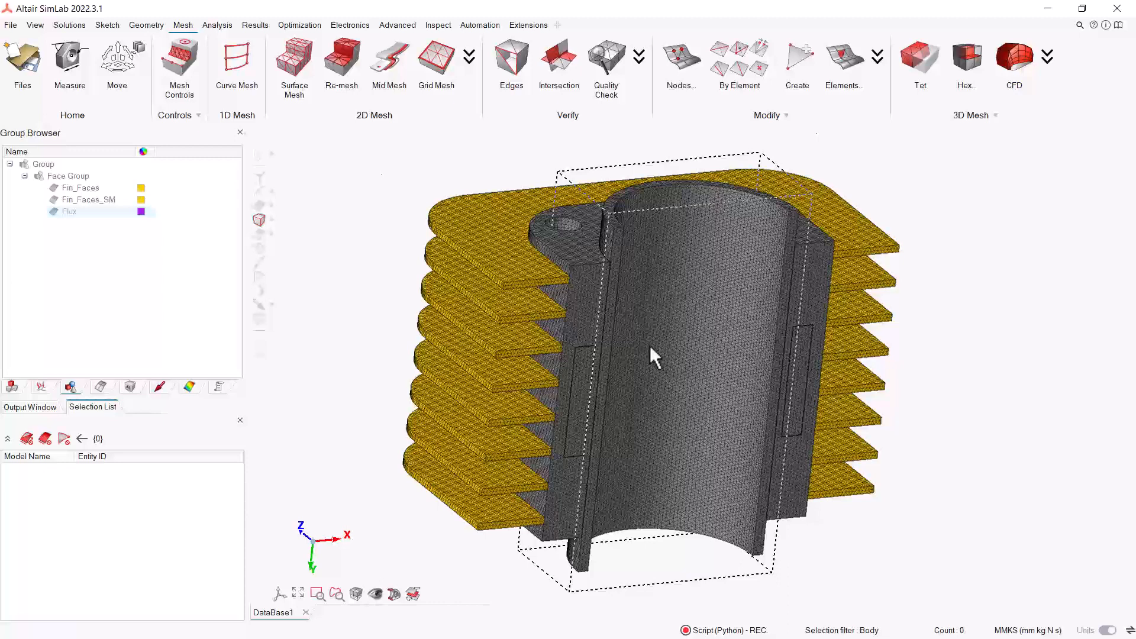
middle_drag(650, 345, 843, 243)
click(921, 59)
drag(880, 148, 1024, 175)
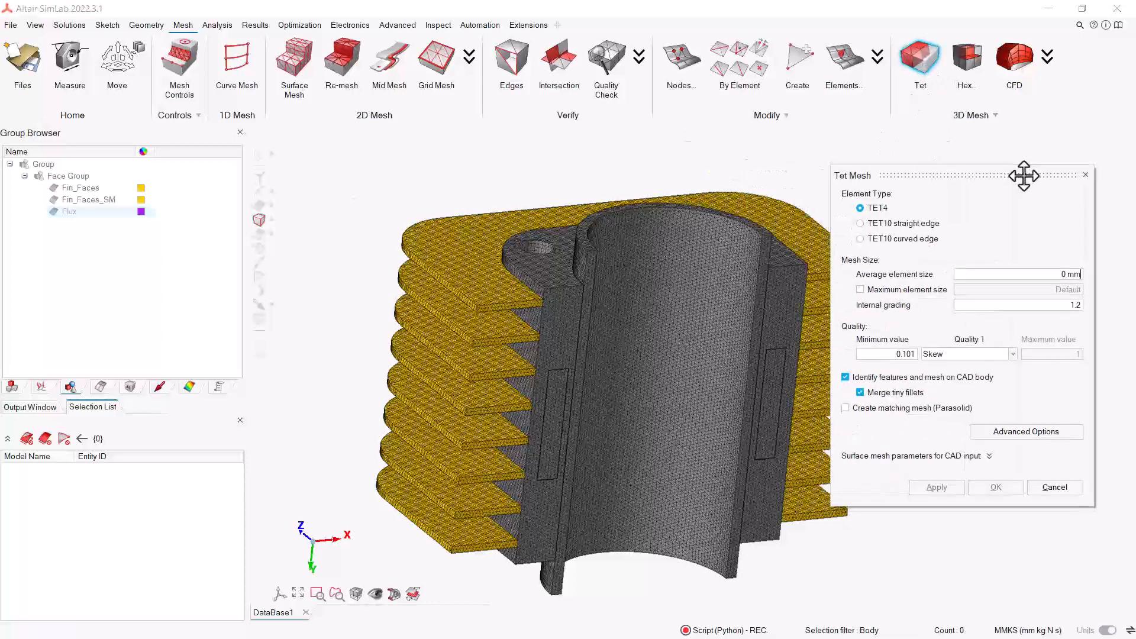
click(11, 387)
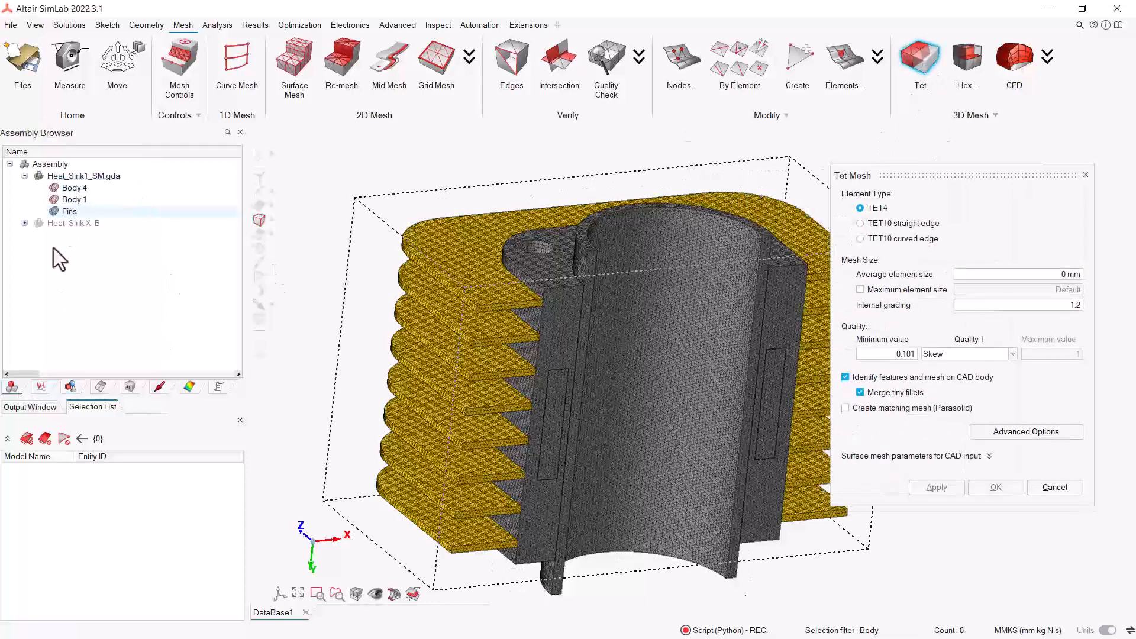
click(83, 176)
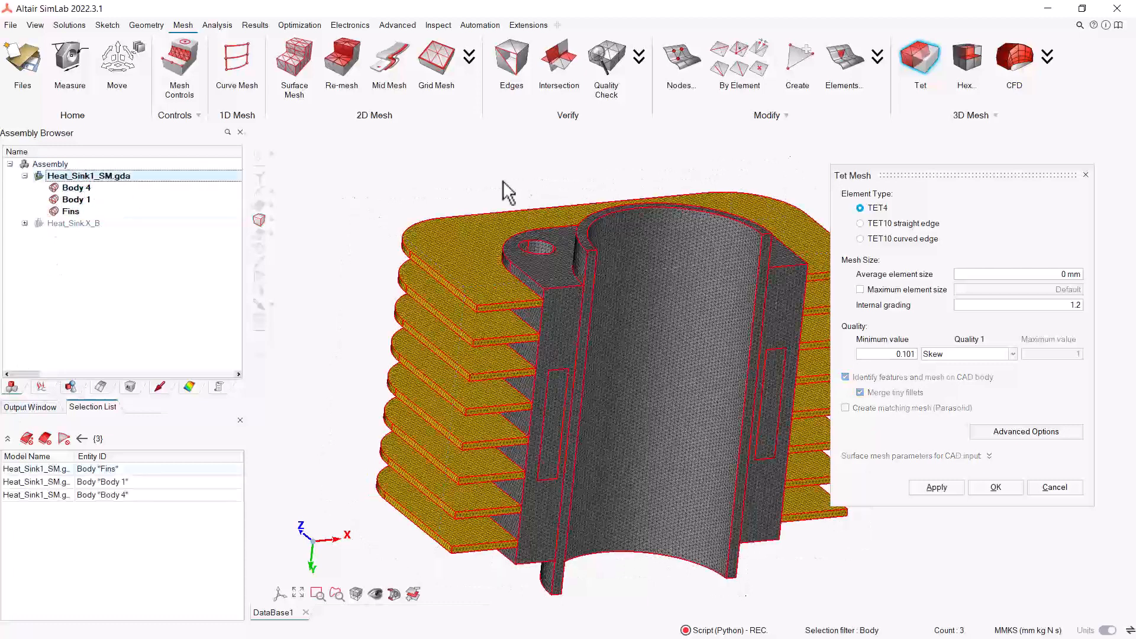
Set the tet mesh's average element size to the parameter expression $M1_Thickness/2
right_click(1059, 275)
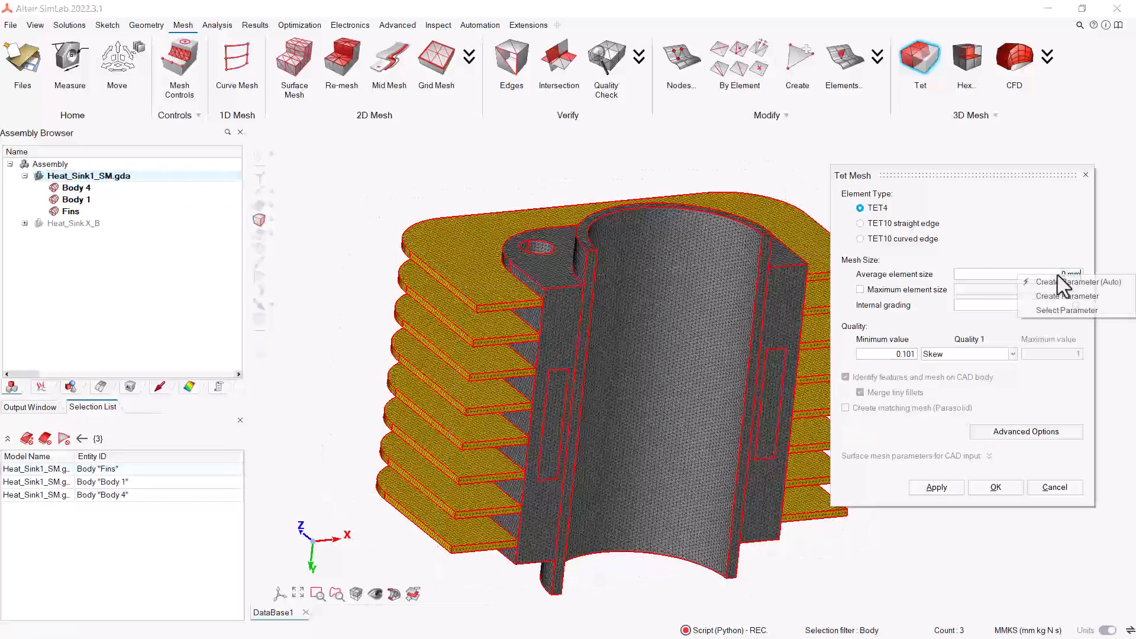
click(1068, 310)
drag(995, 172, 667, 192)
drag(934, 293, 820, 293)
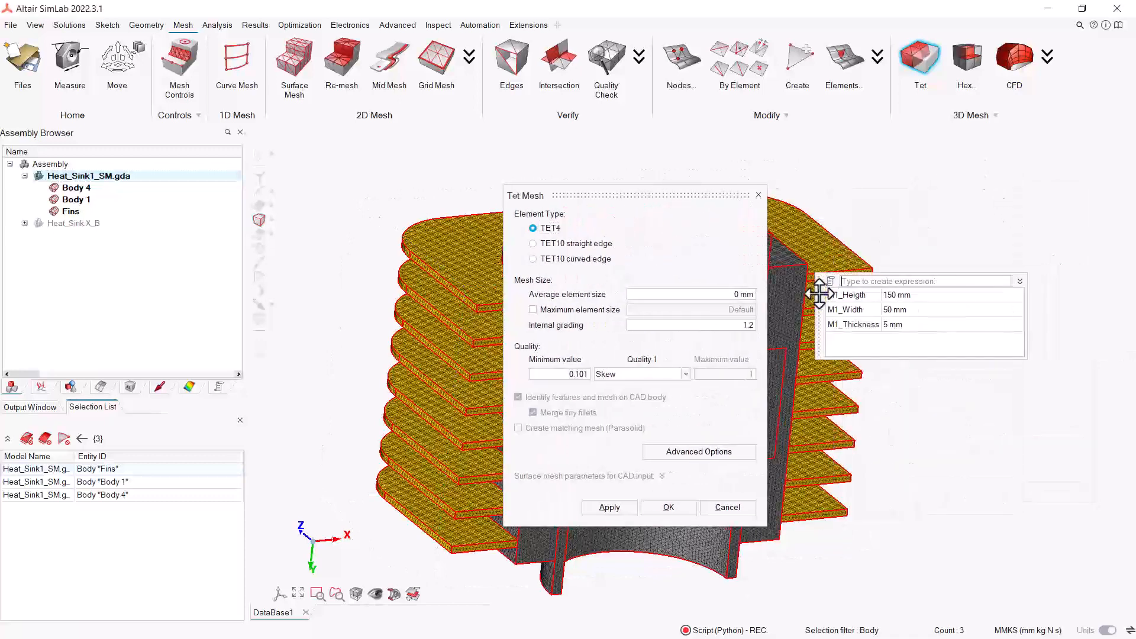
double_click(883, 325)
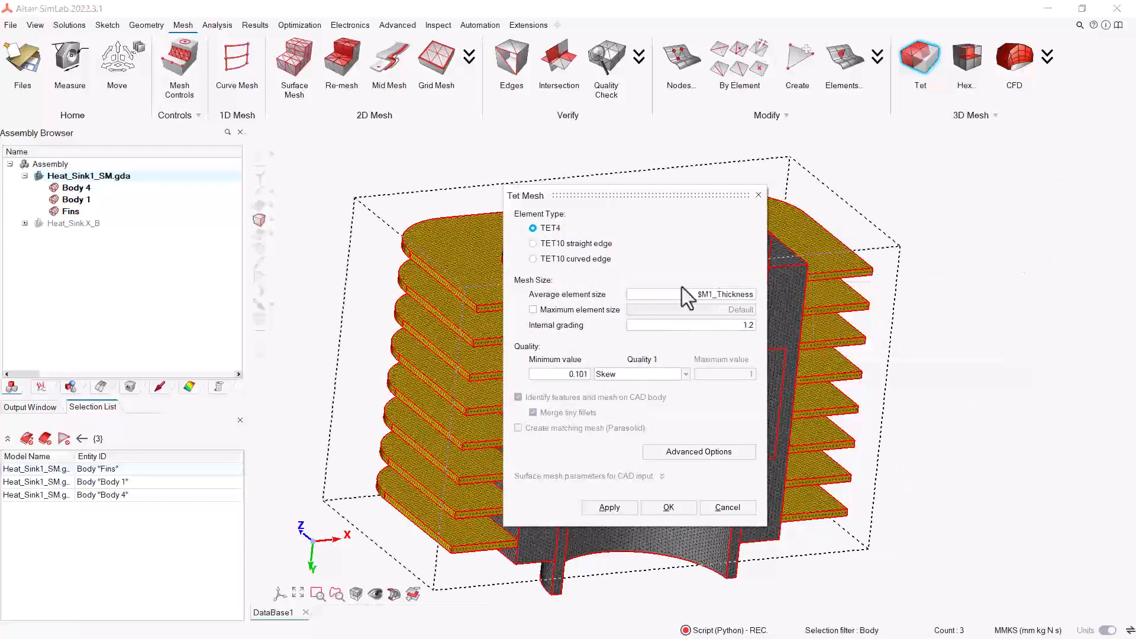
right_click(725, 294)
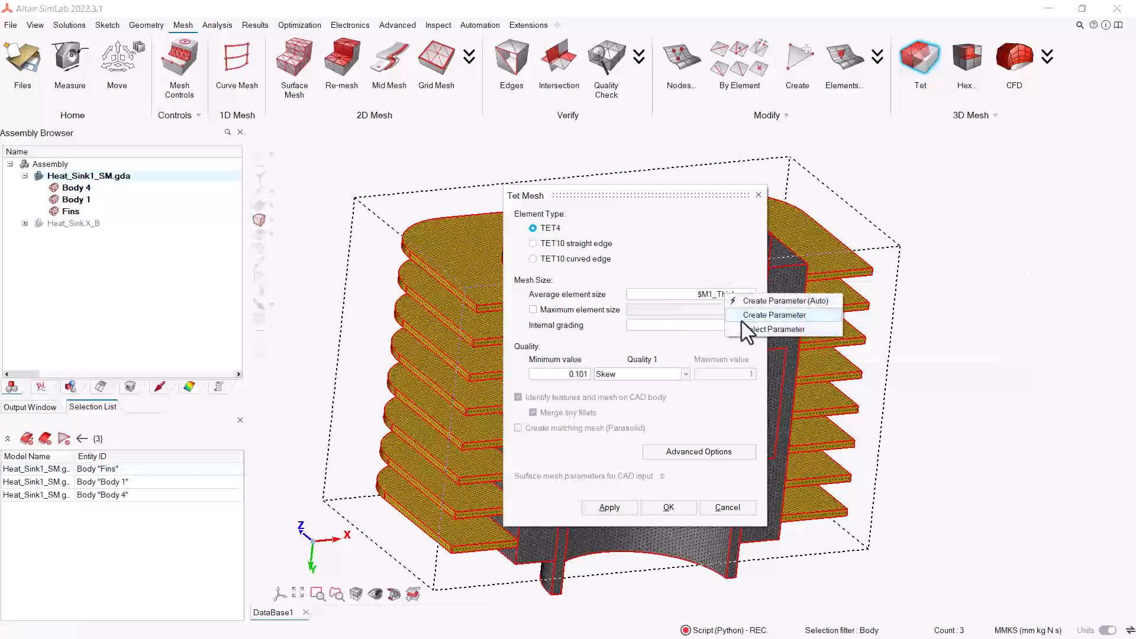
click(706, 298)
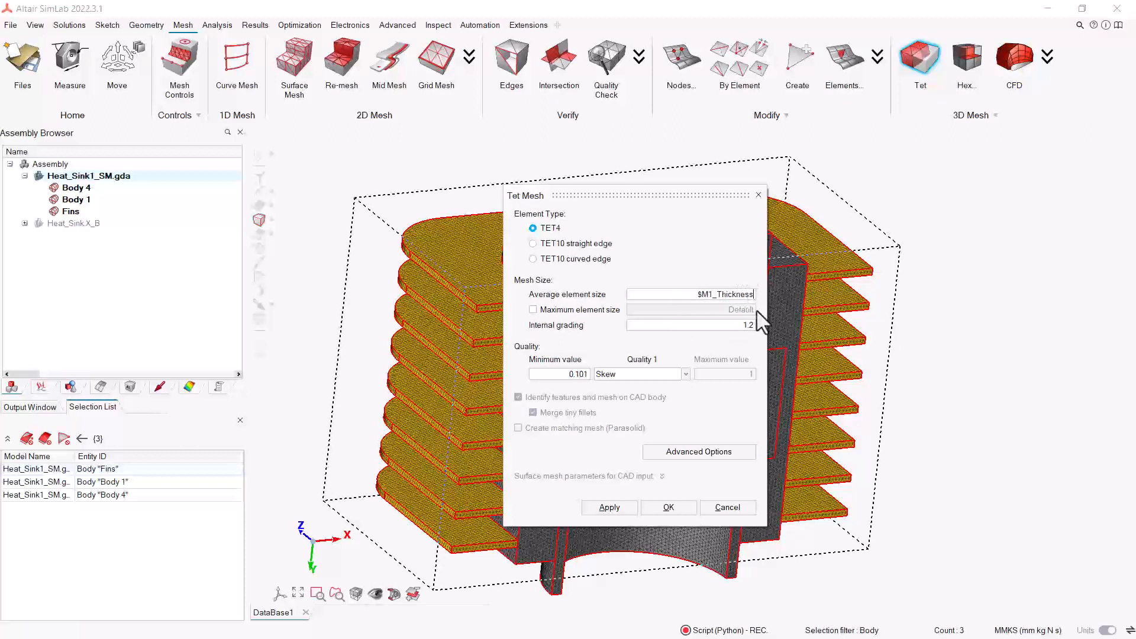
text(/2)
Choose Stretch as the quality criterion and generate the tet mesh, replacing the mesh in the existing model
click(660, 375)
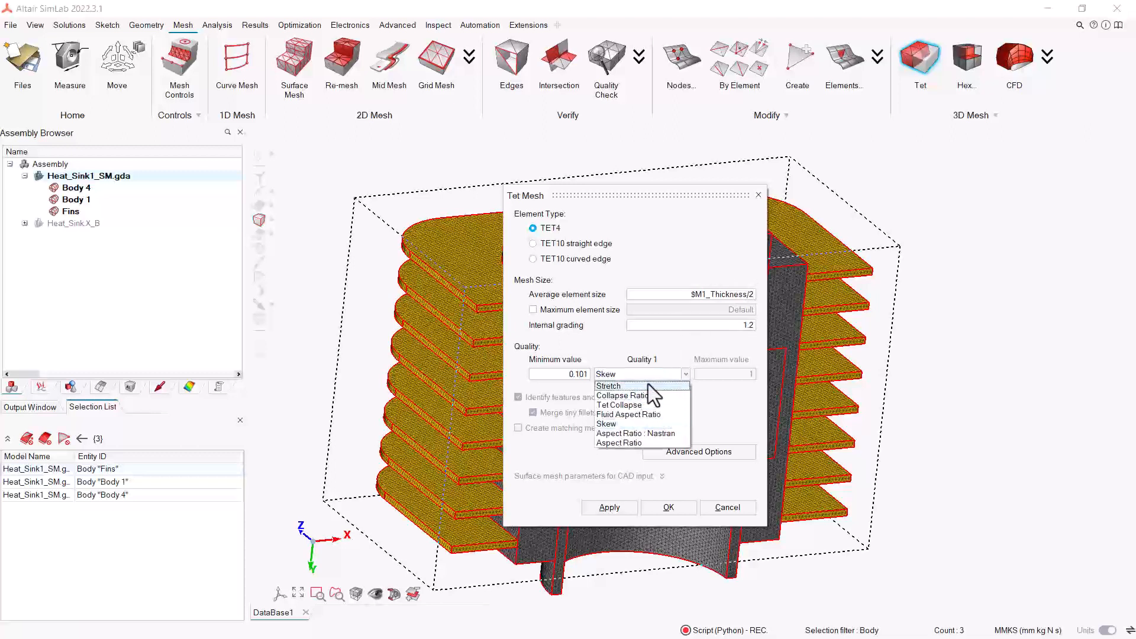
click(628, 388)
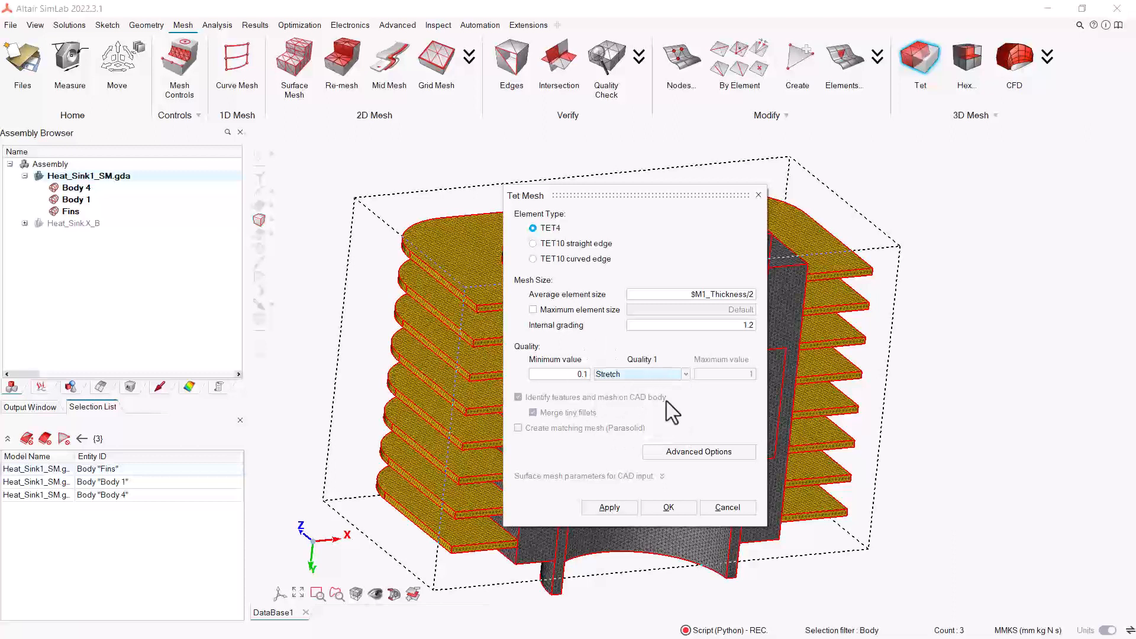
click(660, 505)
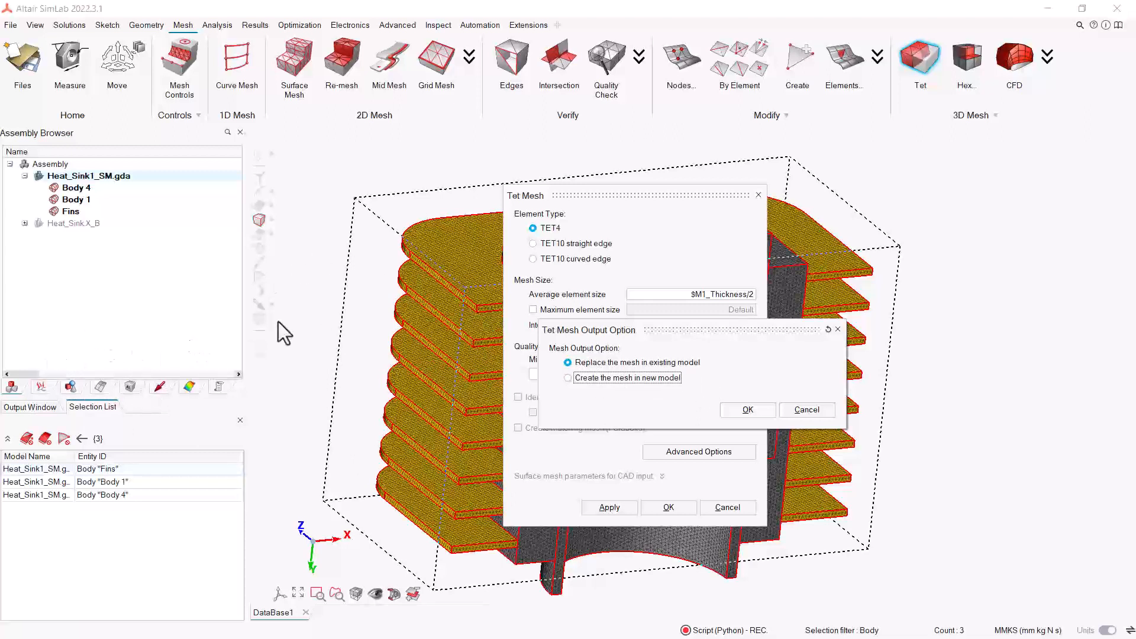
click(747, 409)
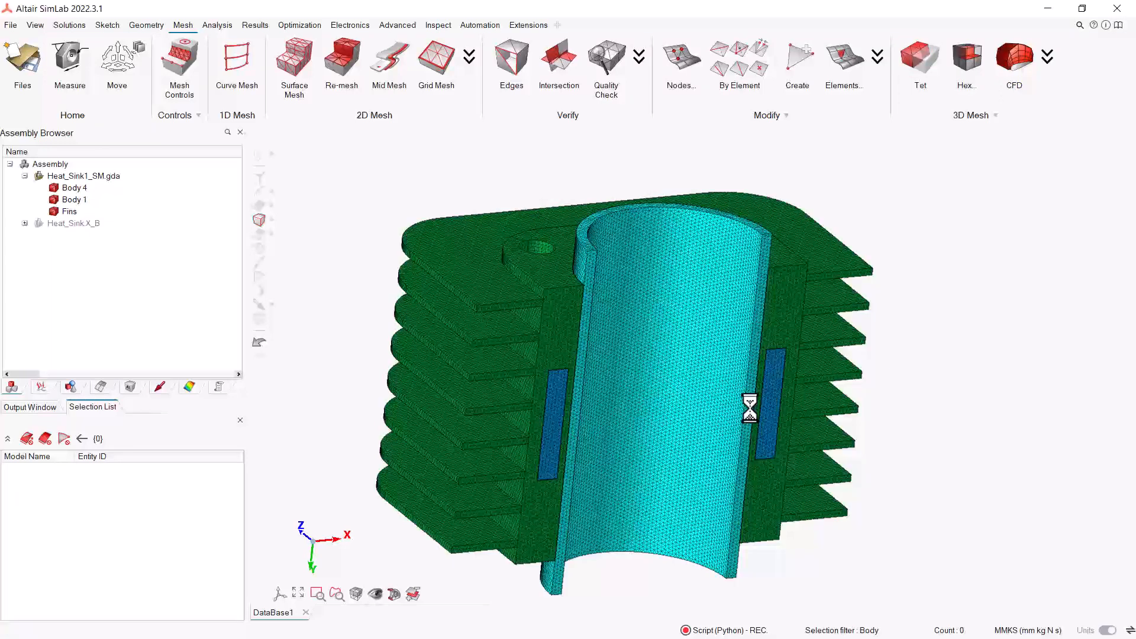
Create the OptiStruct Steady State Heat Transfer solution HeatTransfer with all bodies of Heat_Sink1_SM.gda
middle_drag(702, 467, 734, 382)
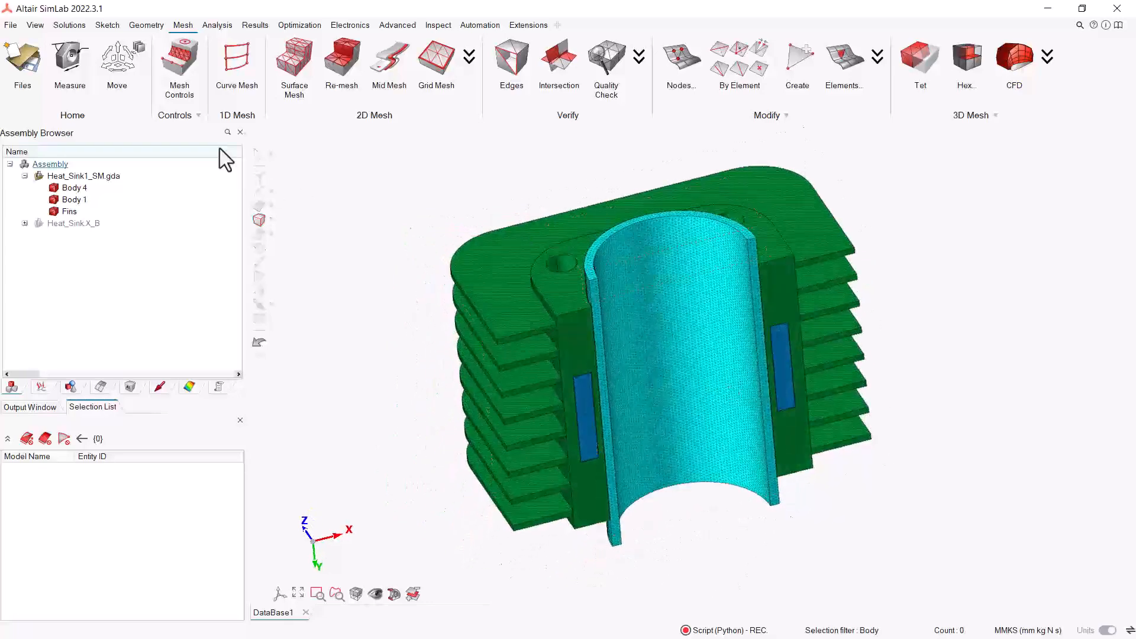
click(68, 25)
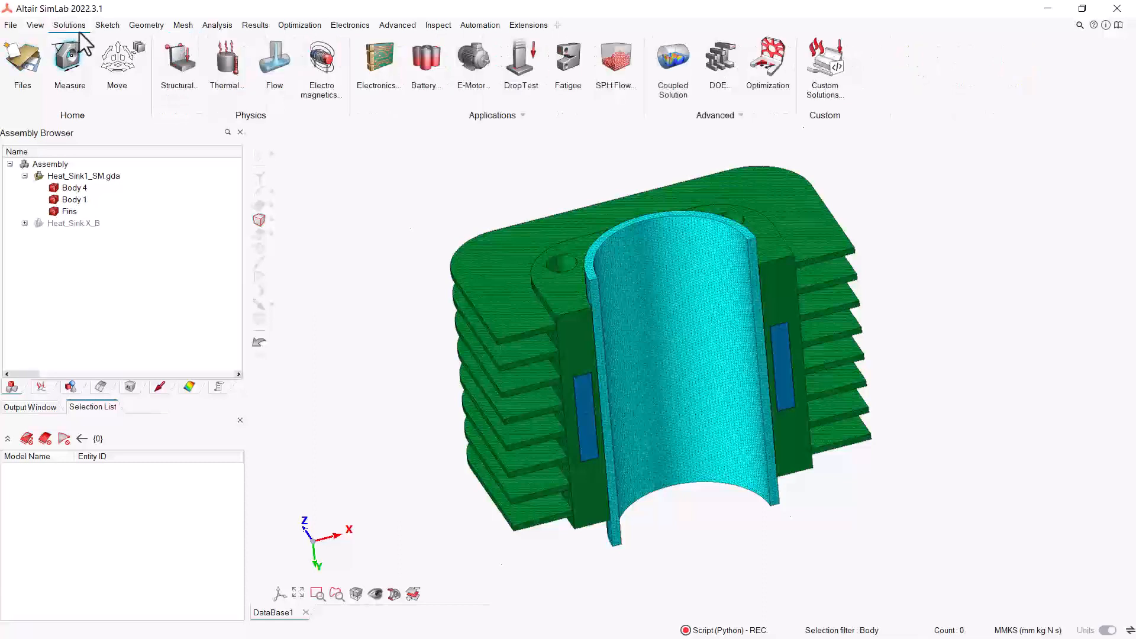
click(227, 62)
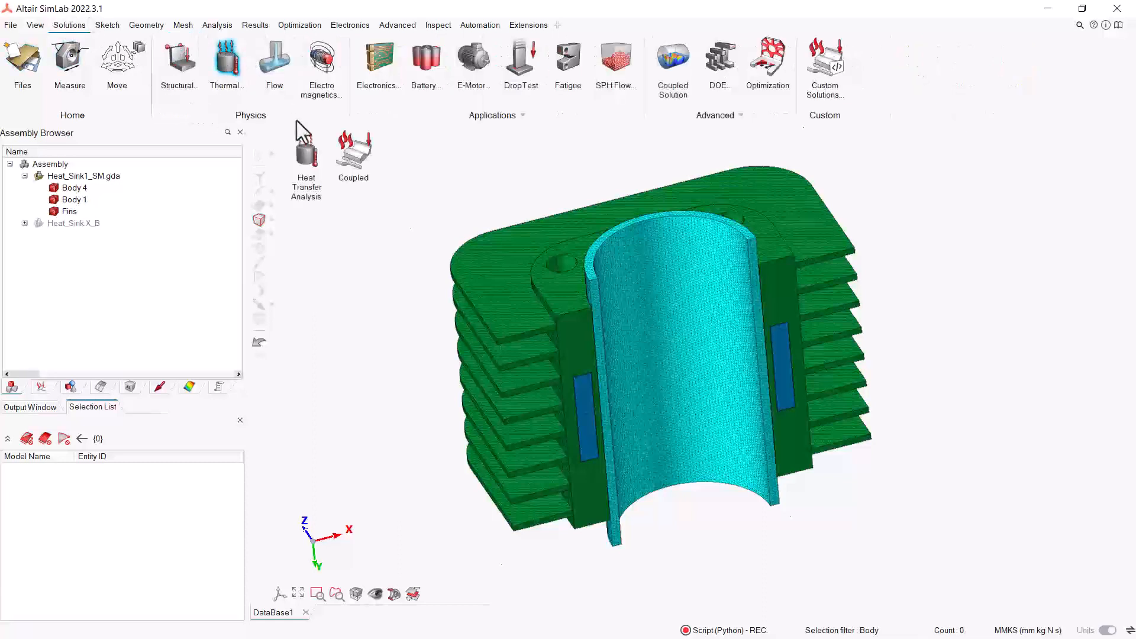
click(312, 172)
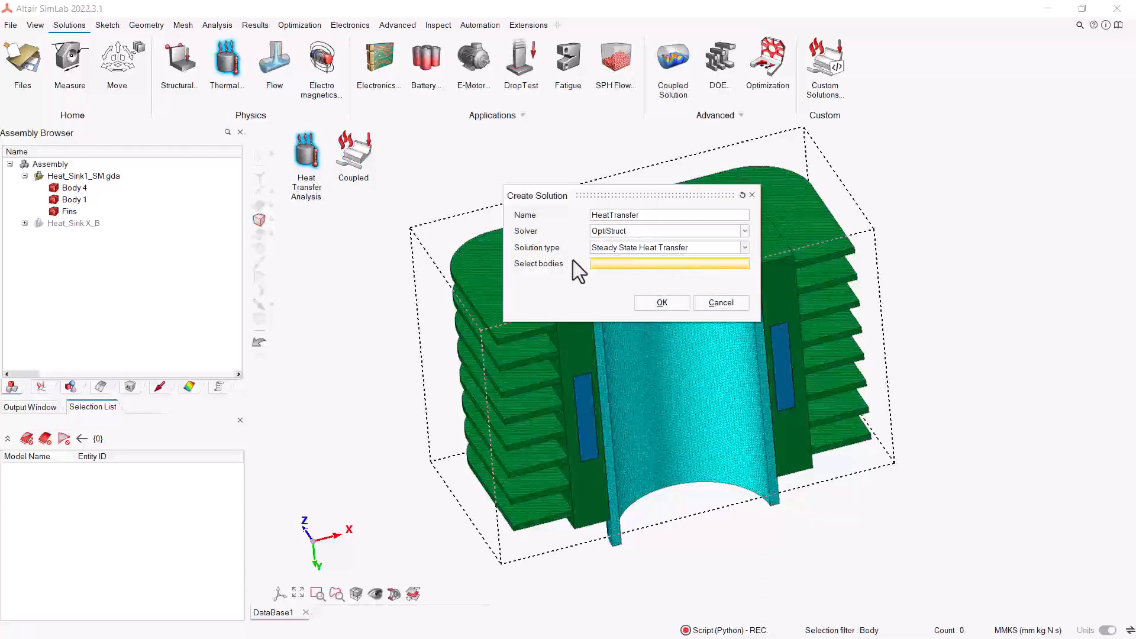
click(84, 175)
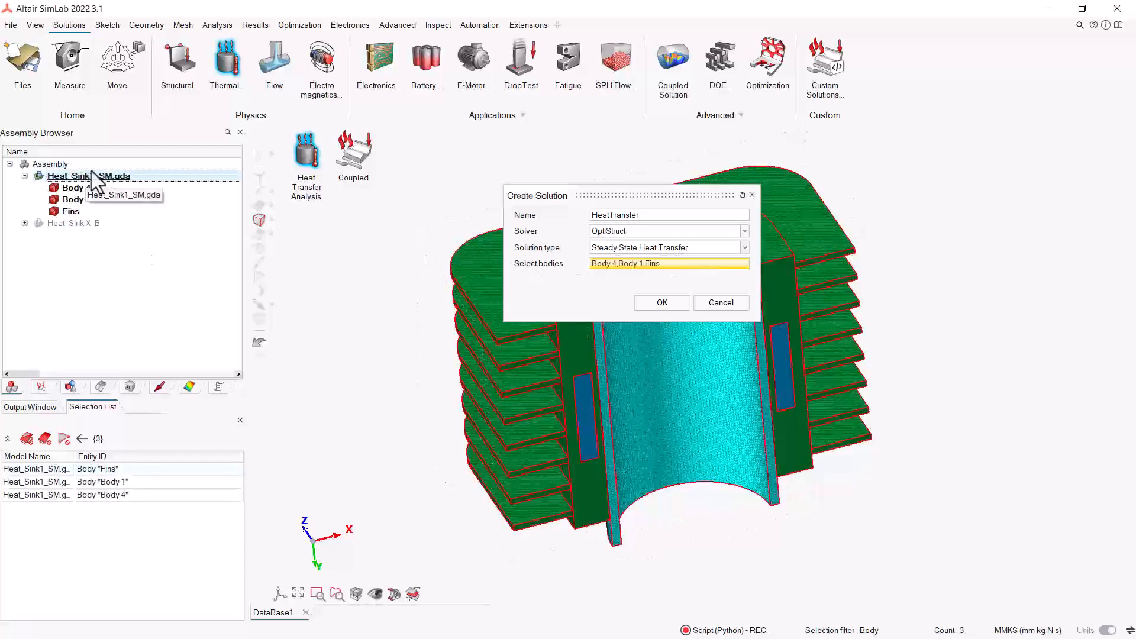
click(655, 303)
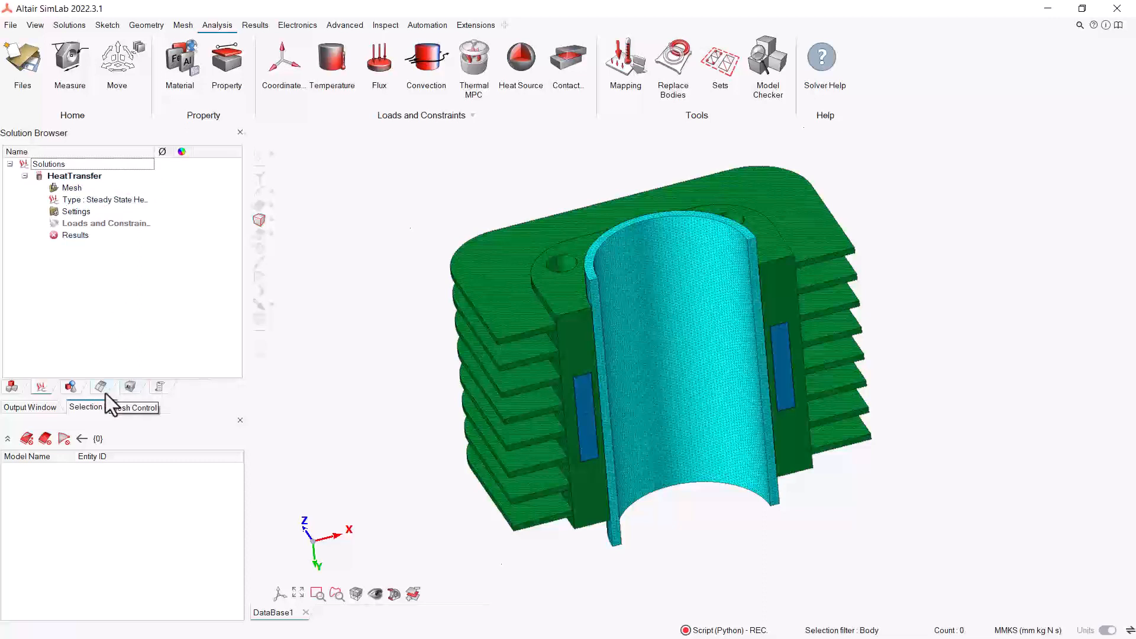
Delete all the existing solid and fluid materials from the model's material list
click(130, 390)
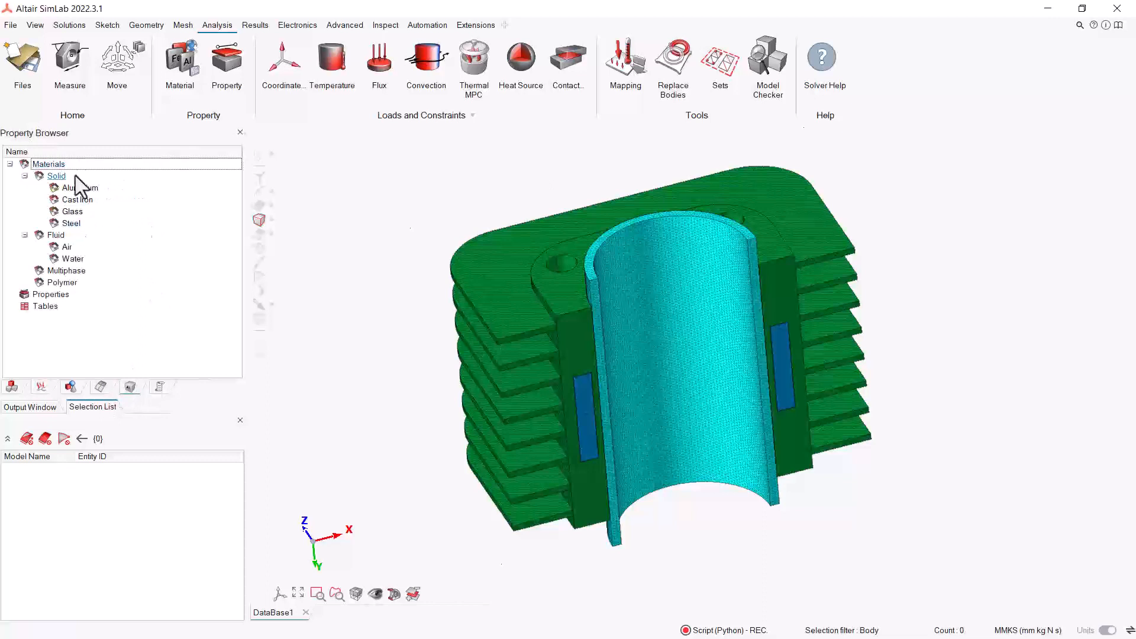
right_click(59, 164)
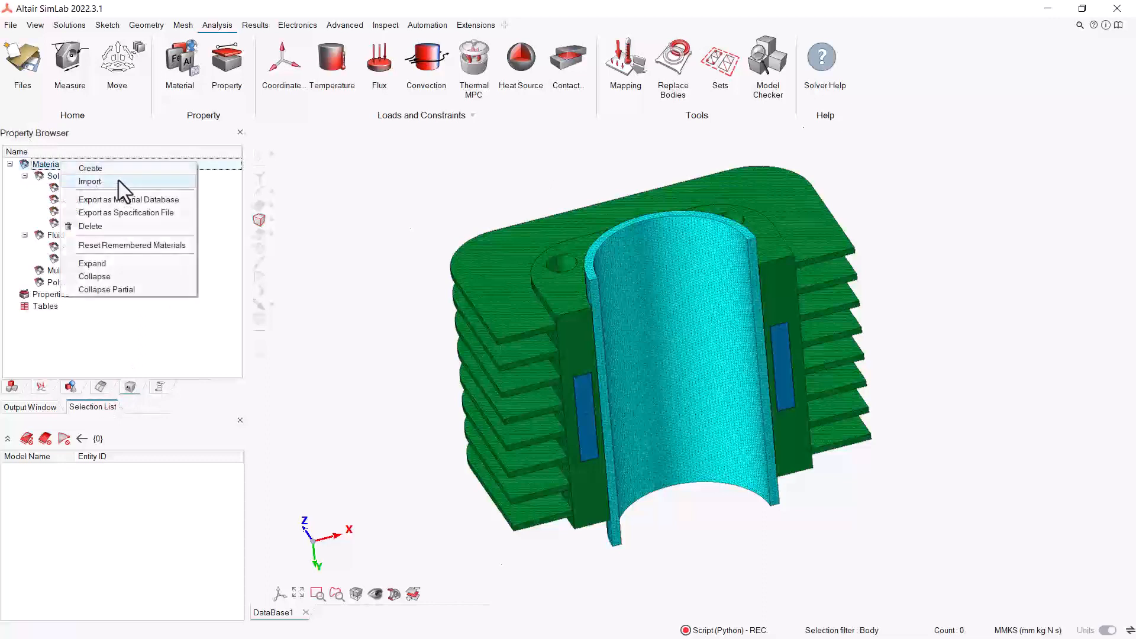
click(117, 229)
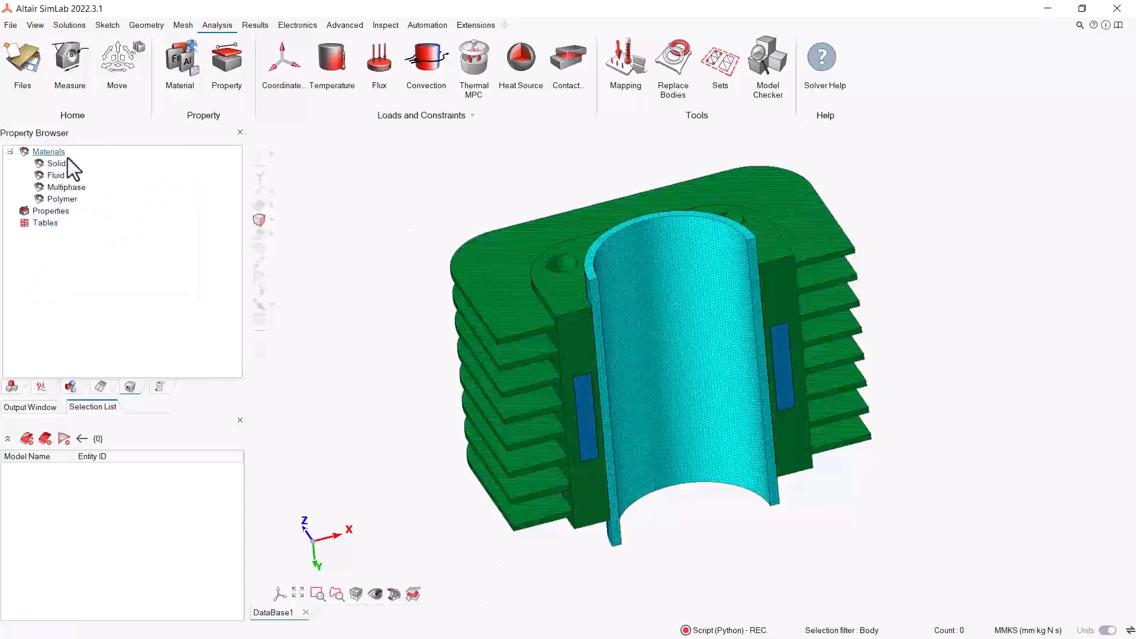
Import the material definitions from Heat_Sink_Material.xml in the Script_Creation folder
right_click(53, 152)
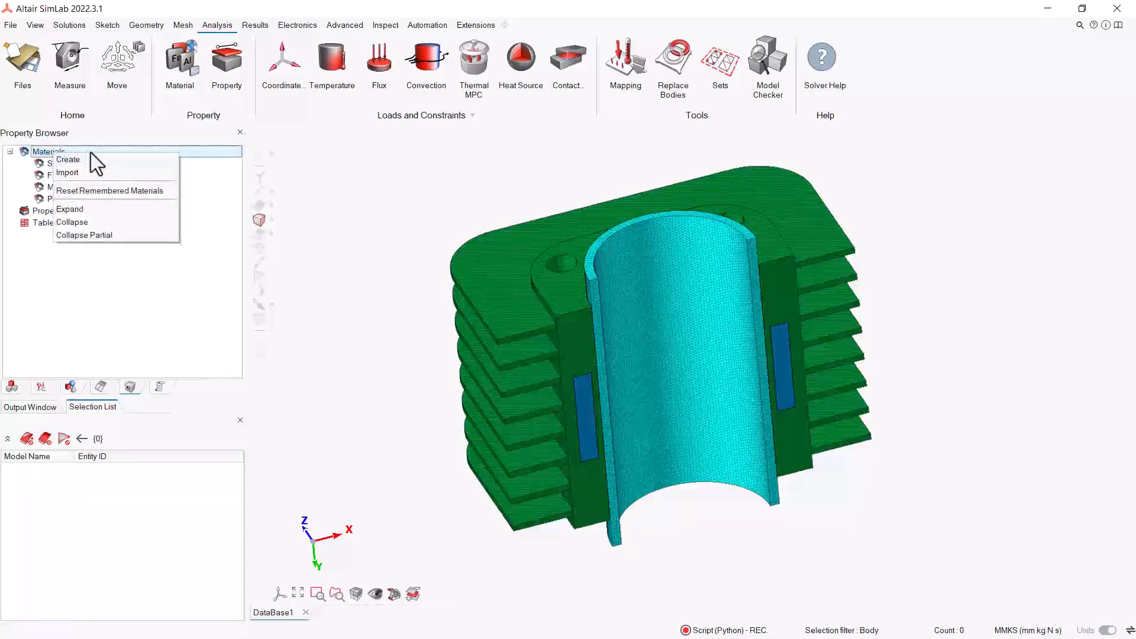
click(88, 171)
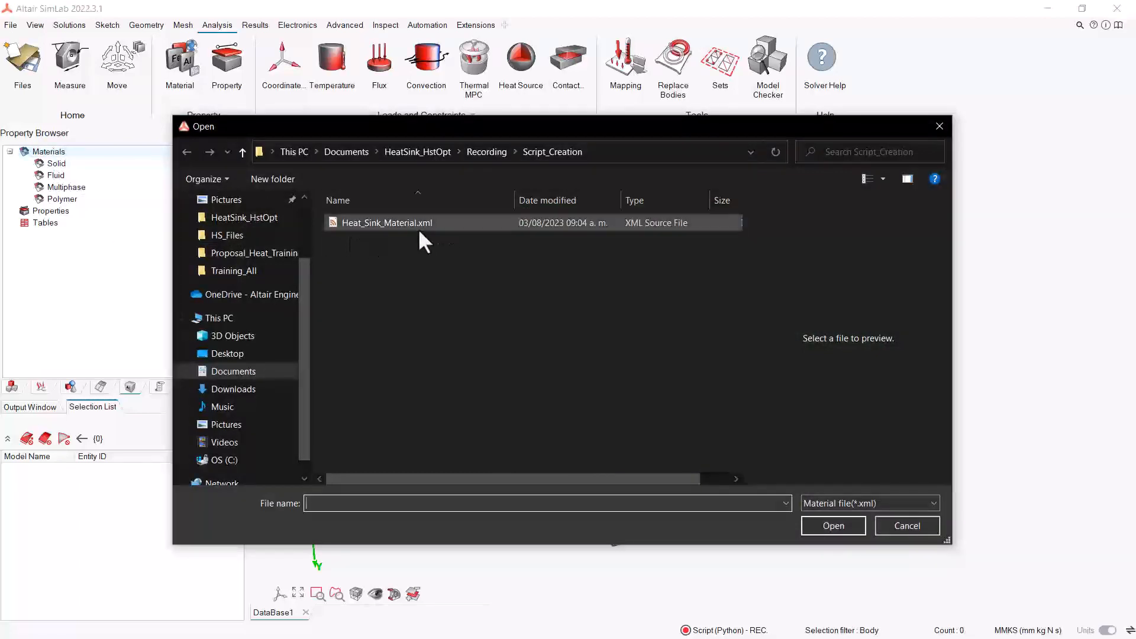
double_click(382, 228)
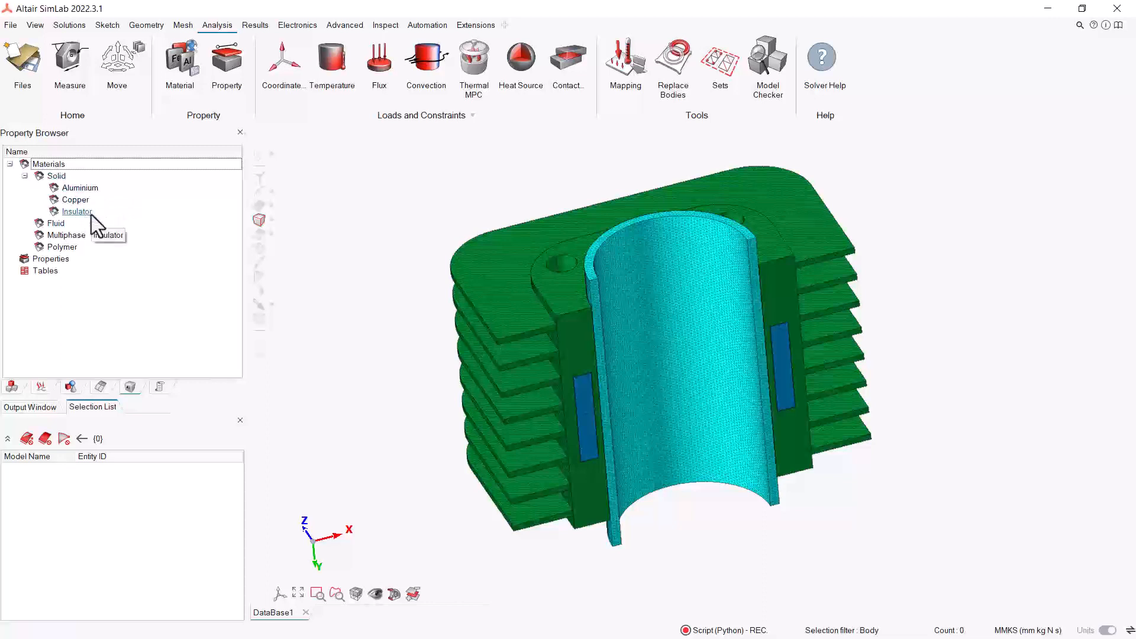
Hide the Original Name, Link, Mesh Control, Property, Start Node ID and Start Element ID columns in the Assembly Browser
click(11, 387)
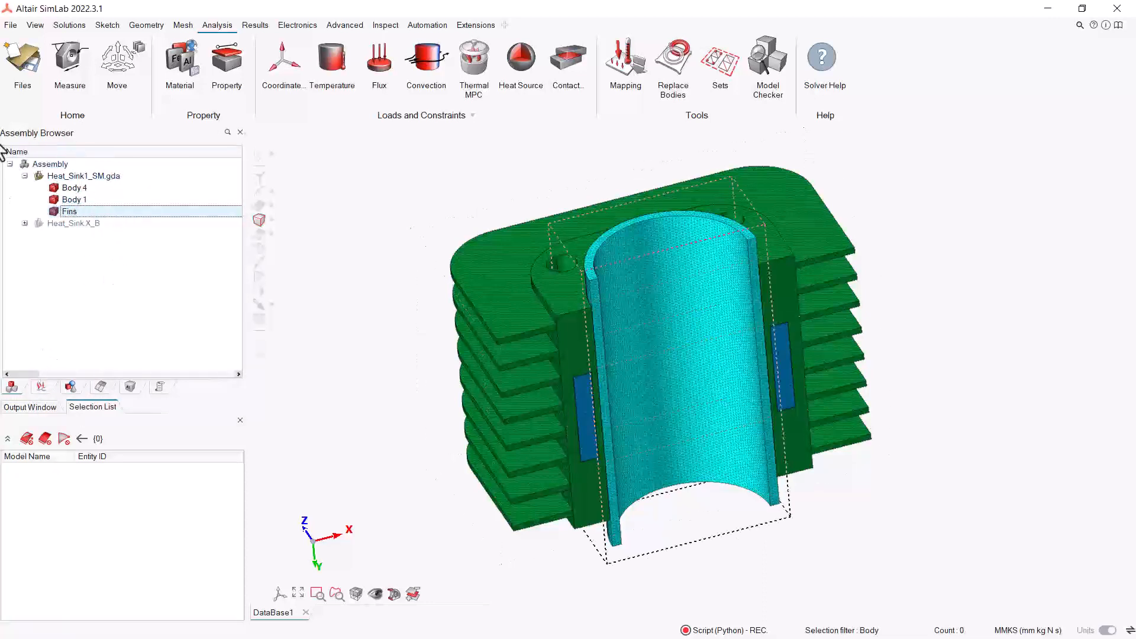
mouse_move(29, 375)
mouse_down()
mouse_move(195, 375)
mouse_move(24, 363)
mouse_up()
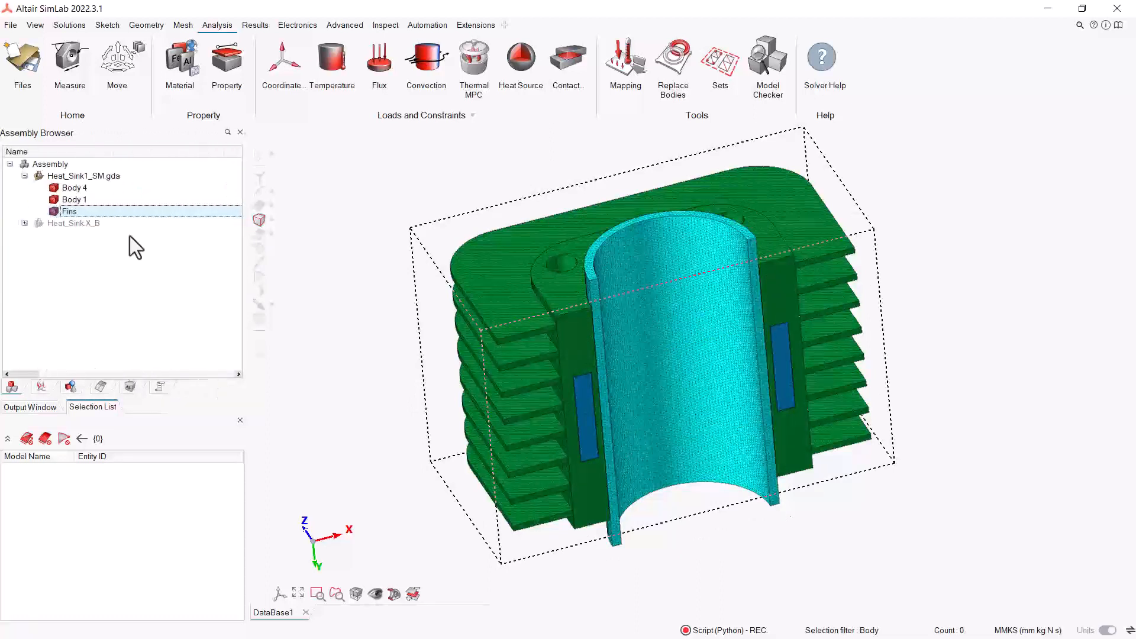
right_click(106, 154)
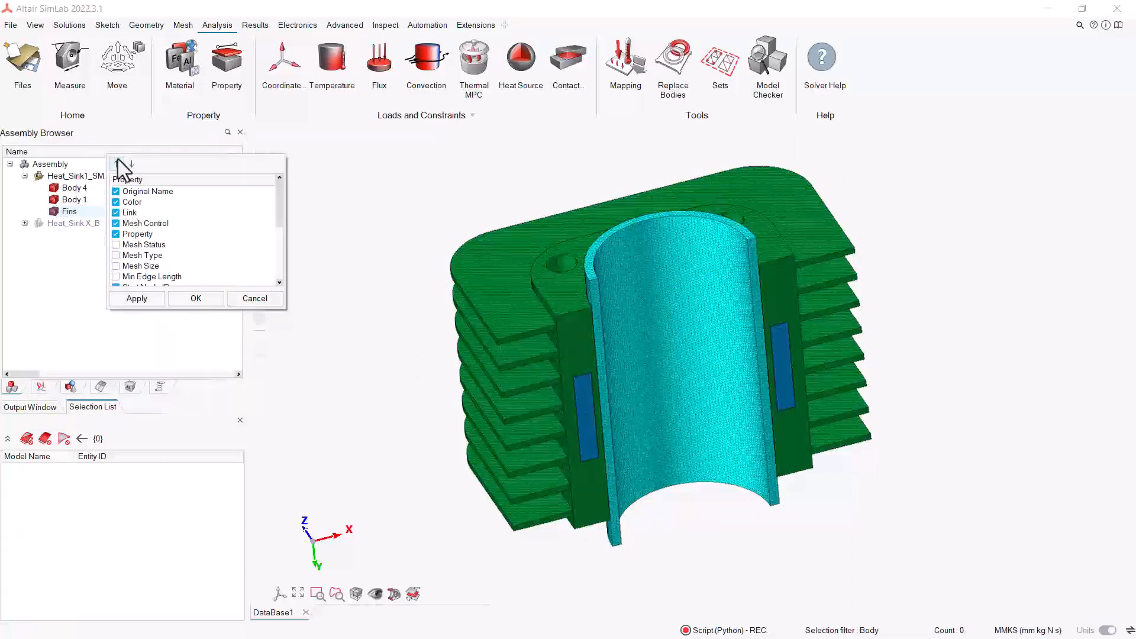
click(116, 191)
click(116, 212)
click(116, 224)
click(116, 233)
scroll(124, 256, down, 2)
click(116, 223)
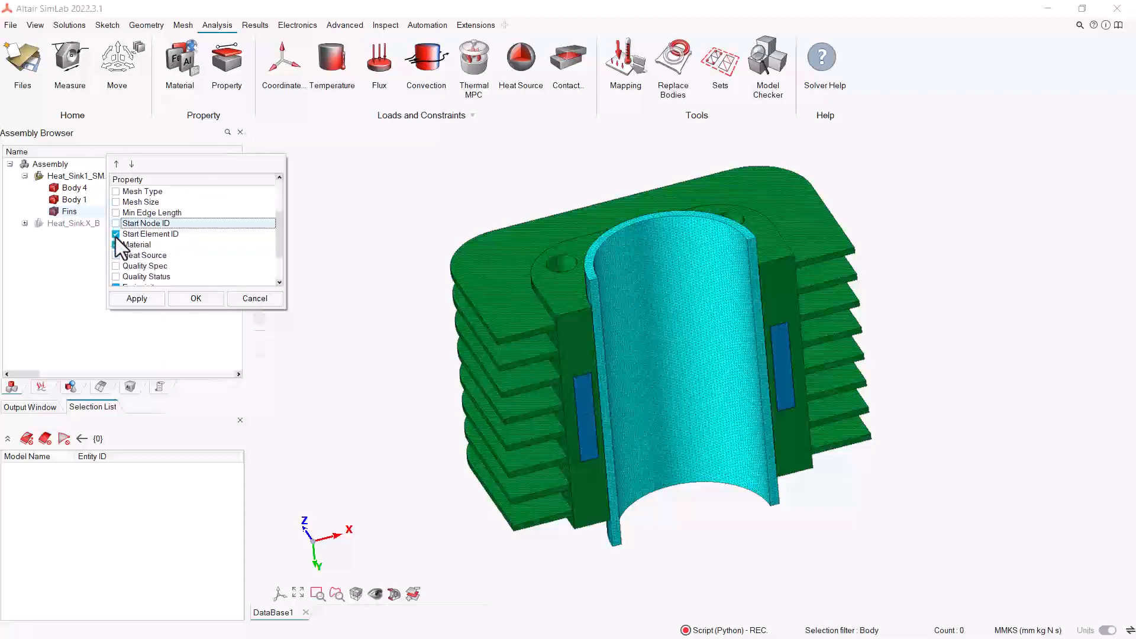
click(116, 235)
Hide the Emissivity, Material ID (MID) and Property ID (PID) columns too, and fit the remaining Color and Material columns in view
scroll(116, 237, down, 2)
click(116, 245)
click(116, 266)
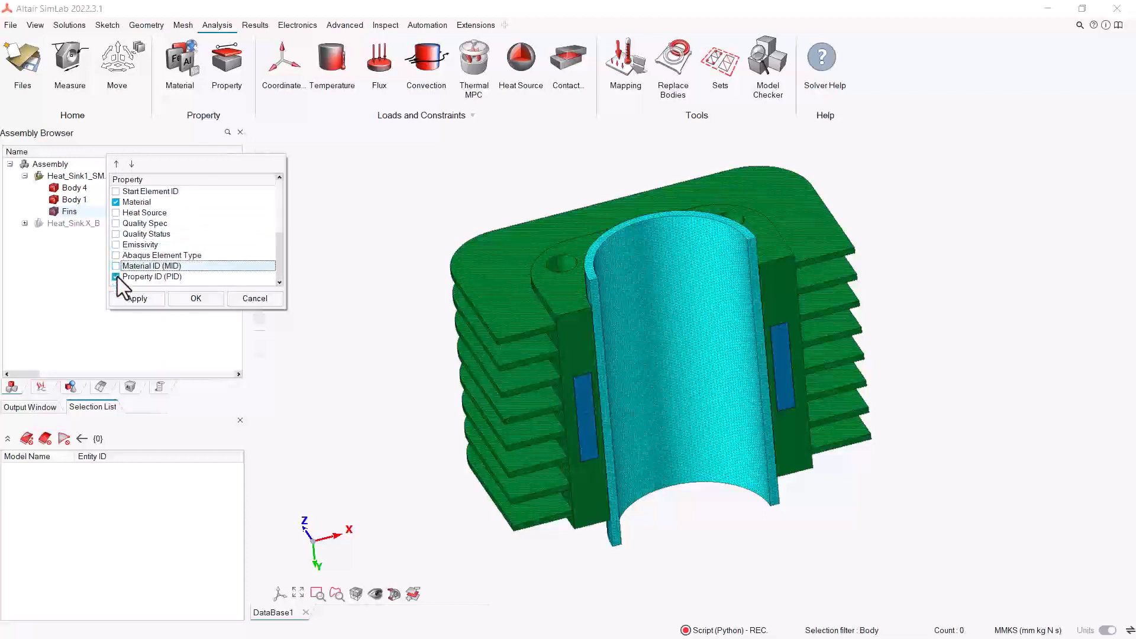
click(116, 276)
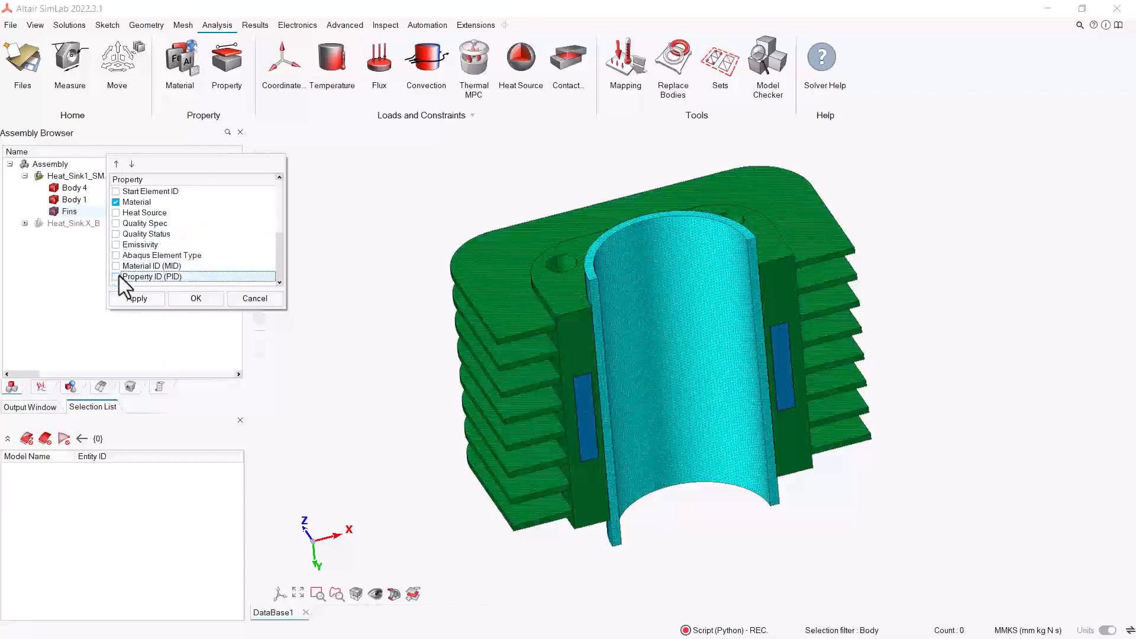
click(196, 298)
drag(42, 374, 225, 374)
mouse_move(148, 153)
mouse_down()
mouse_move(147, 172)
mouse_move(147, 157)
mouse_move(136, 171)
mouse_up()
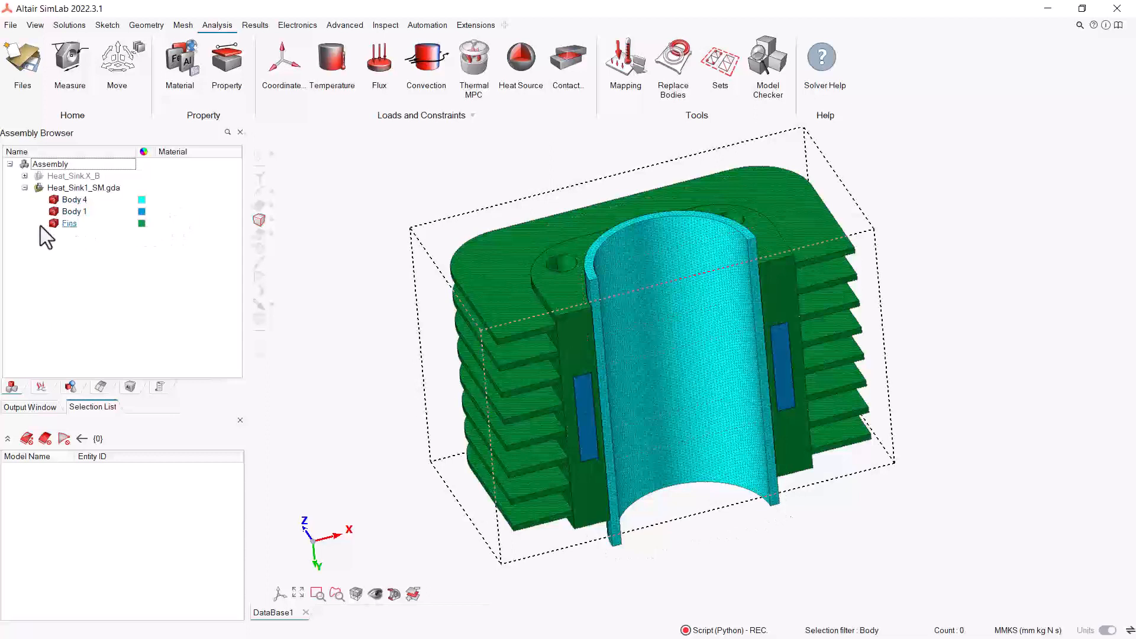
Assign Aluminium to Fins, Insulator to Body 1 and Copper to Body 4 of Heat_Sink1_SM.gda
click(158, 226)
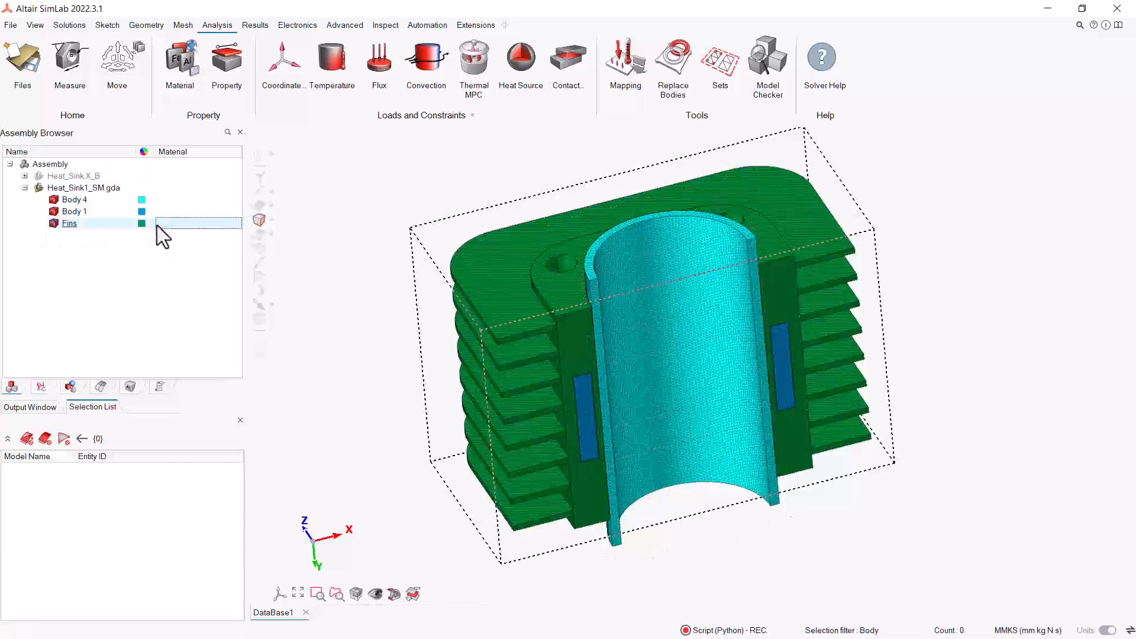
click(189, 225)
click(193, 237)
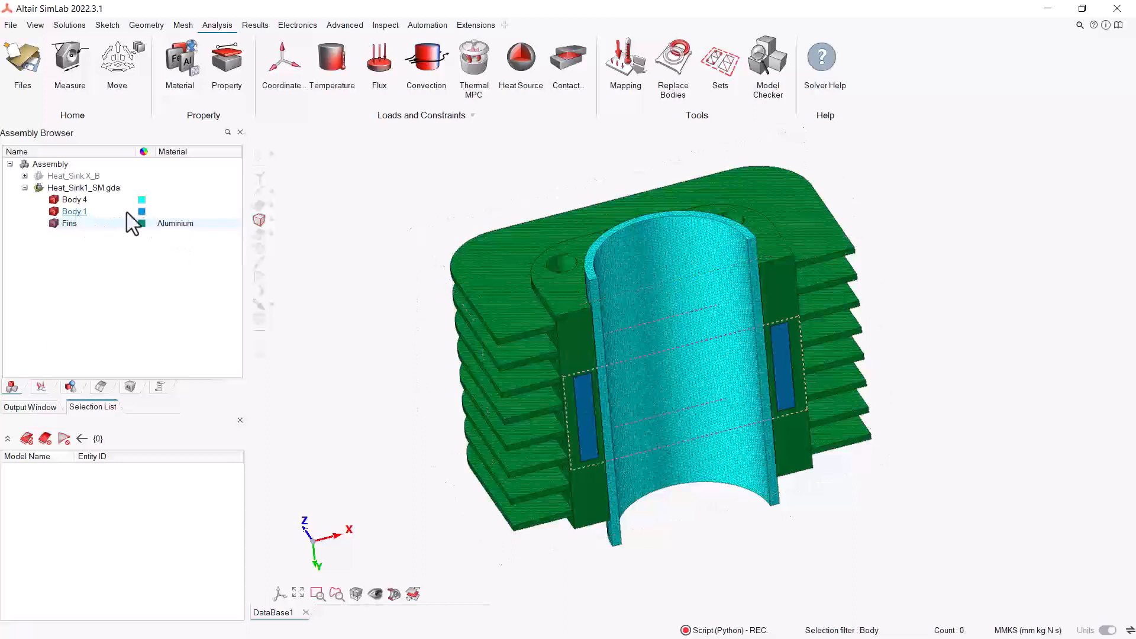
click(167, 211)
click(167, 211)
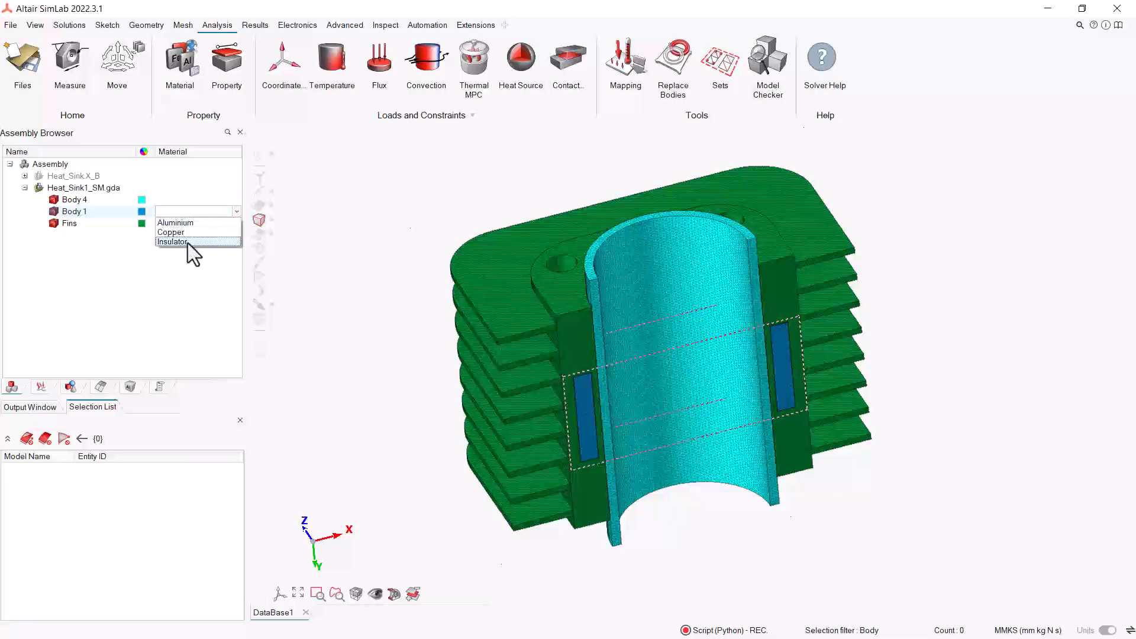
click(187, 243)
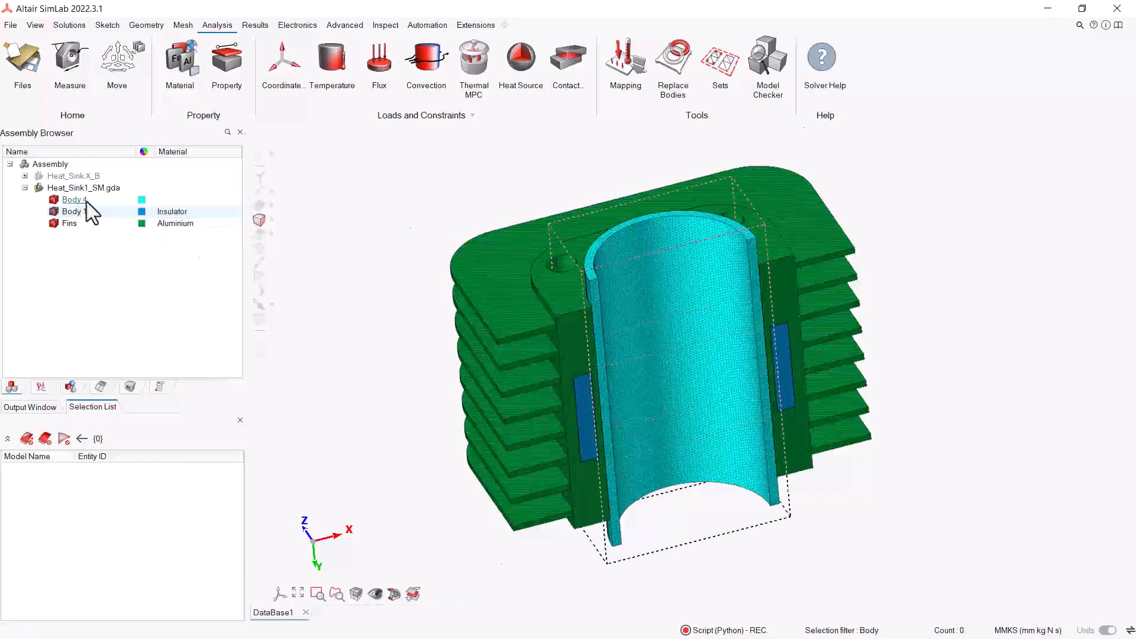
click(181, 202)
click(184, 201)
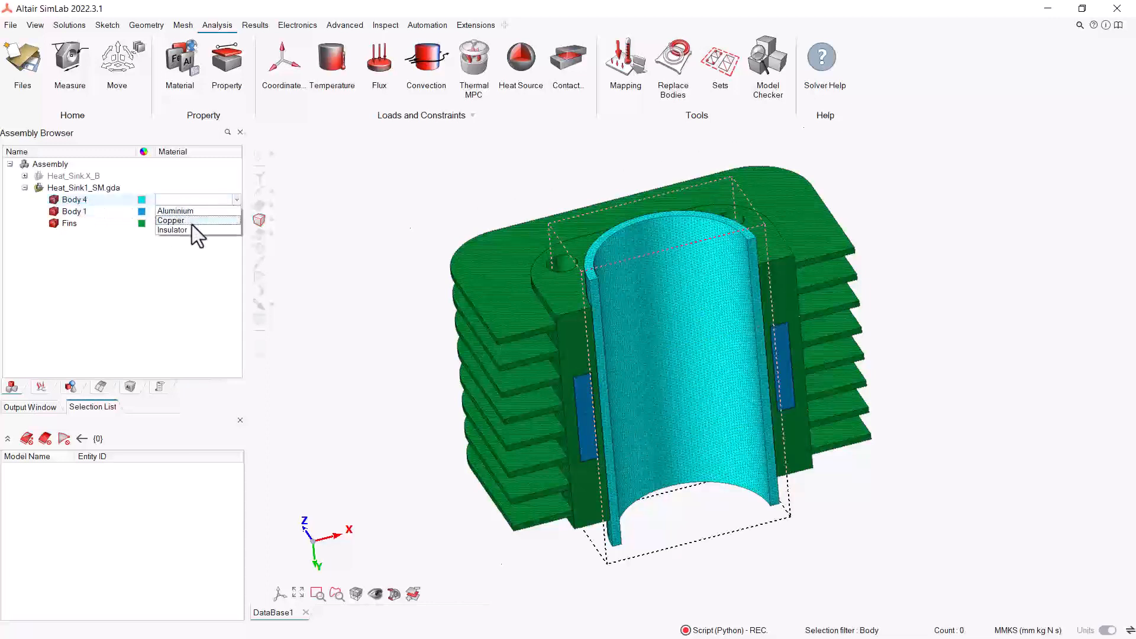
click(191, 224)
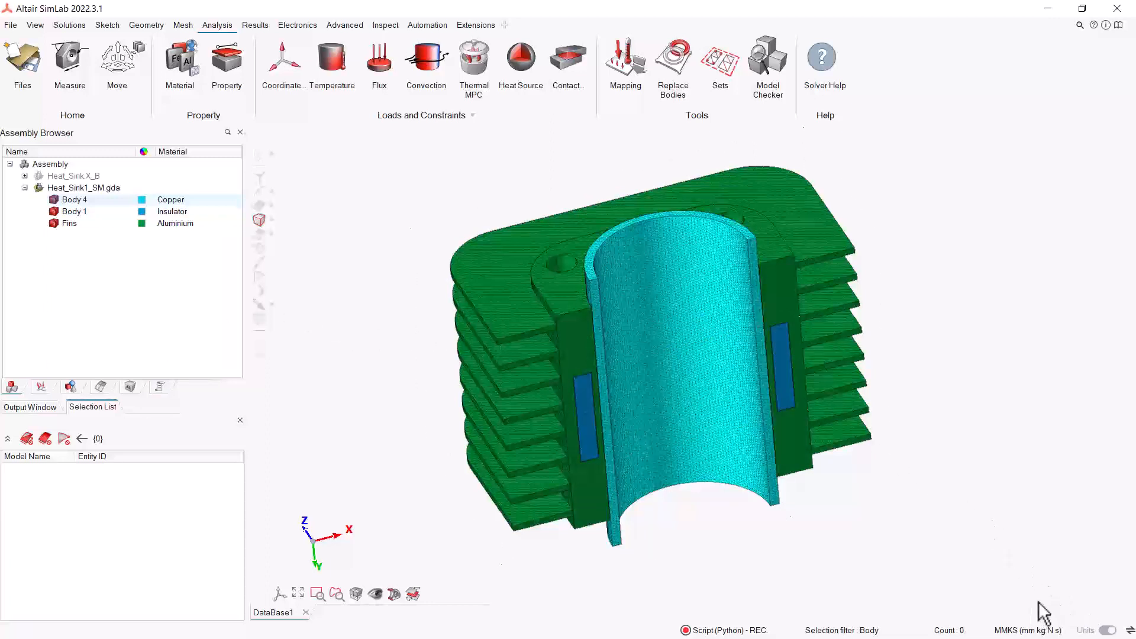
Switch the unit system to MKS (m kg N s) and apply a 300 W/m2 heat flux to the Flux face group
click(1069, 632)
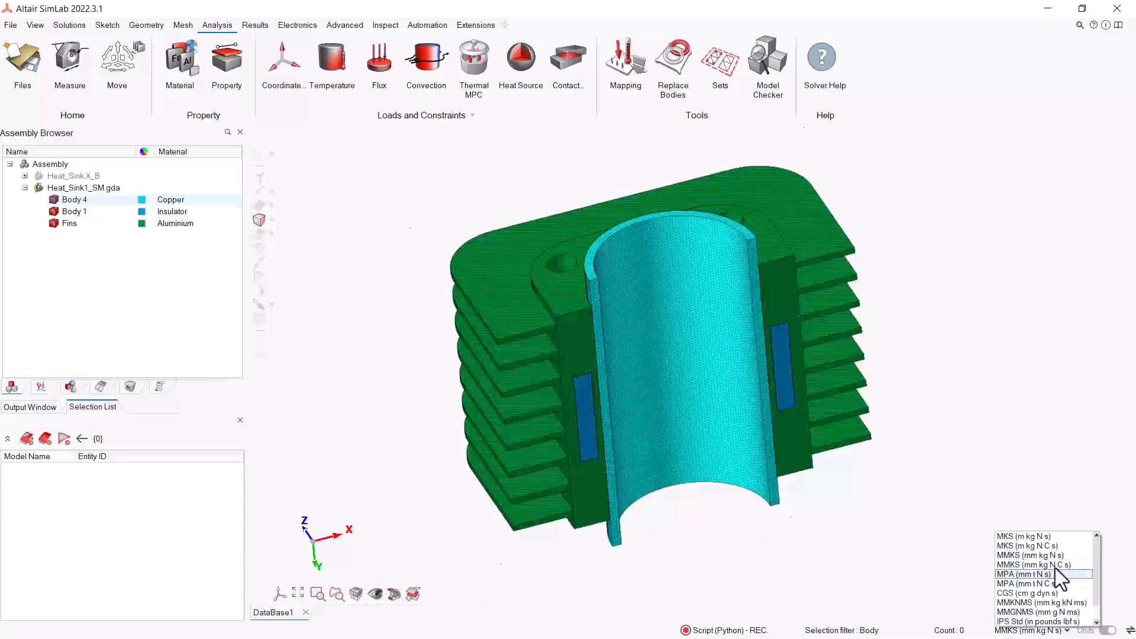
click(1042, 536)
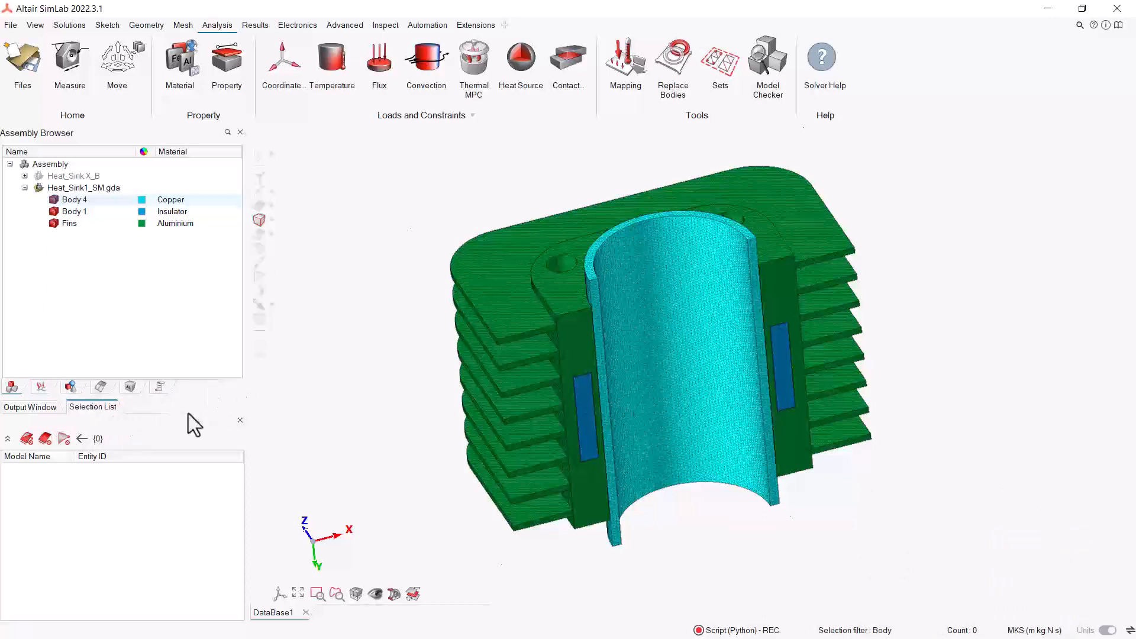
right_drag(422, 227, 383, 234)
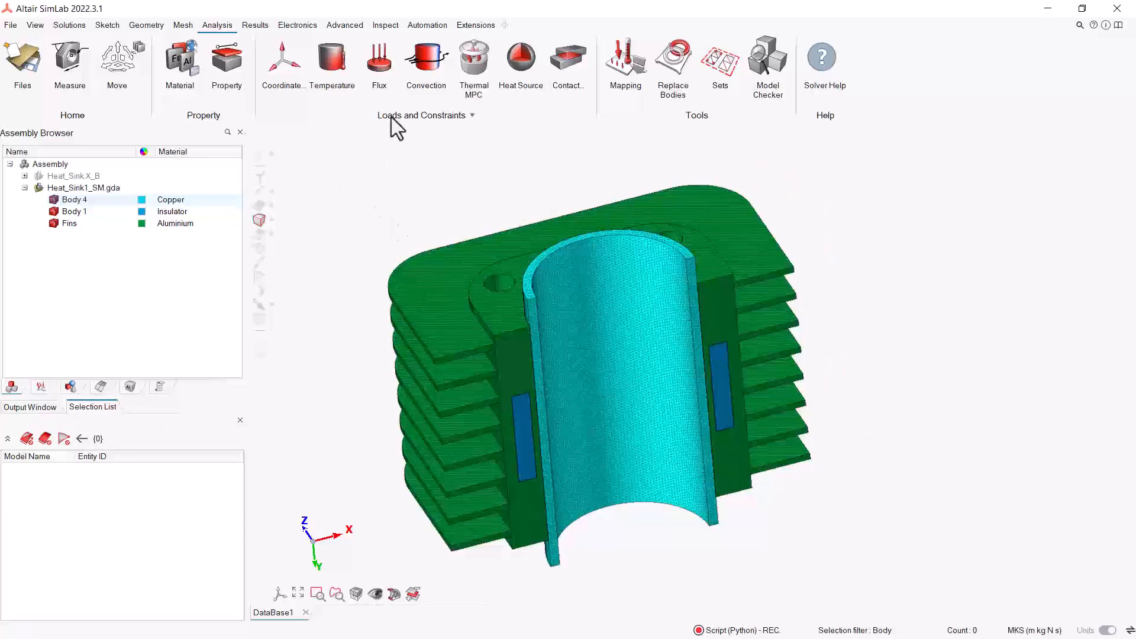
click(379, 61)
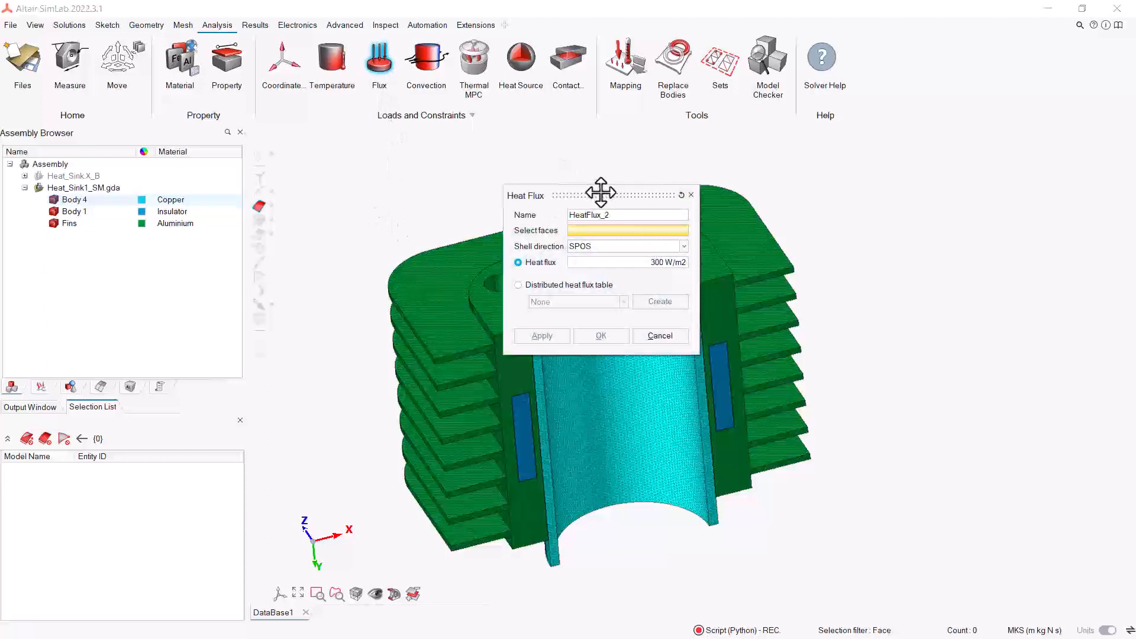
drag(599, 193, 659, 183)
click(73, 388)
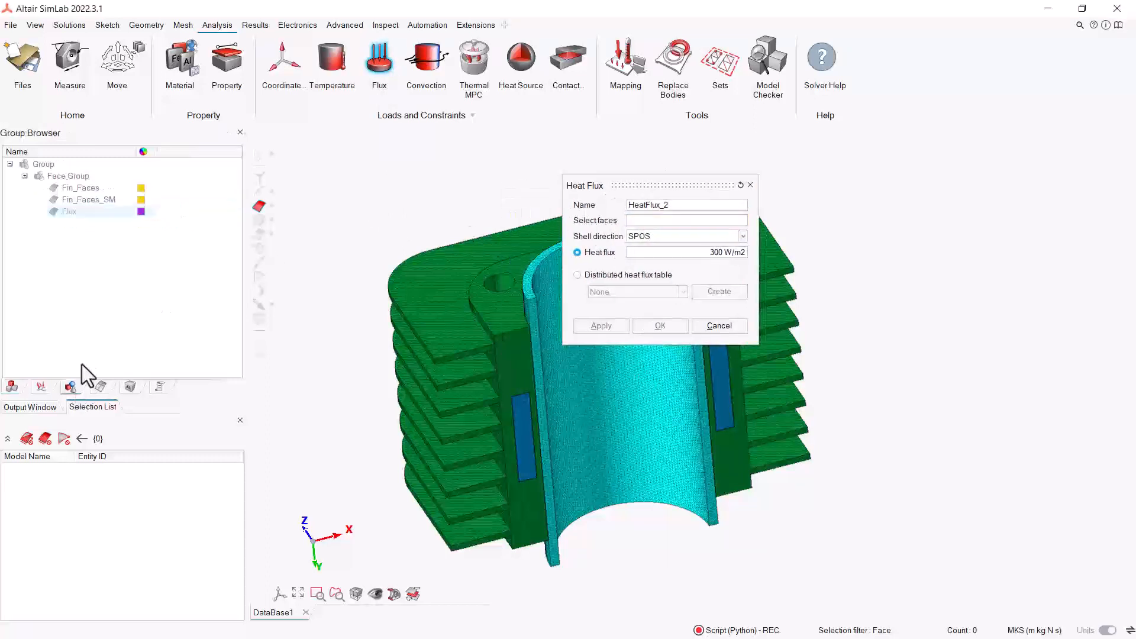
click(74, 212)
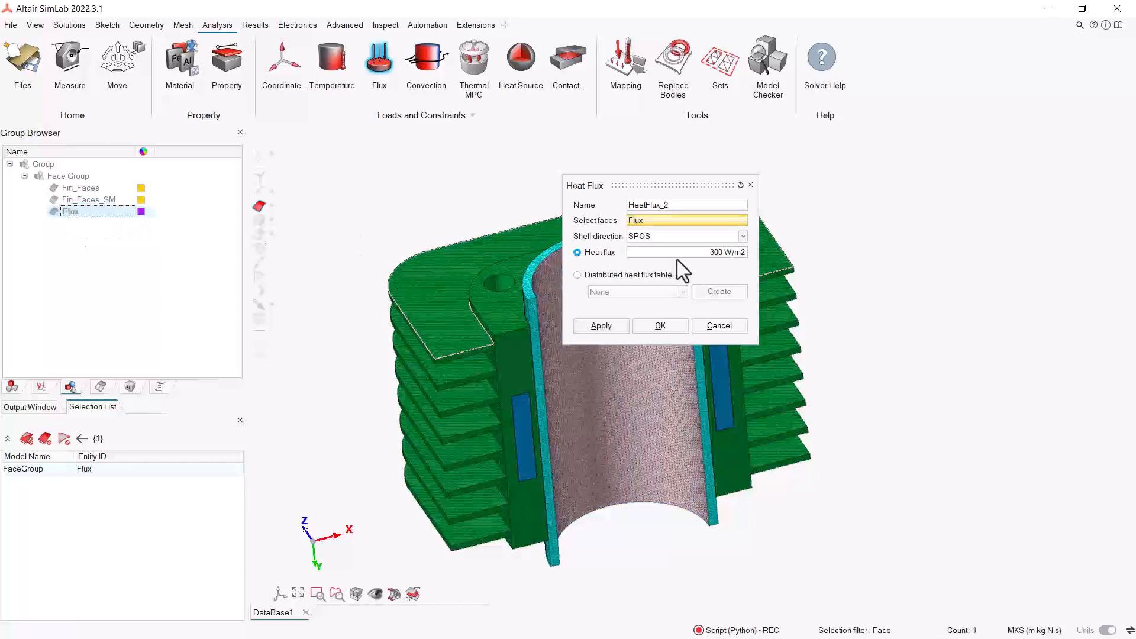
click(708, 255)
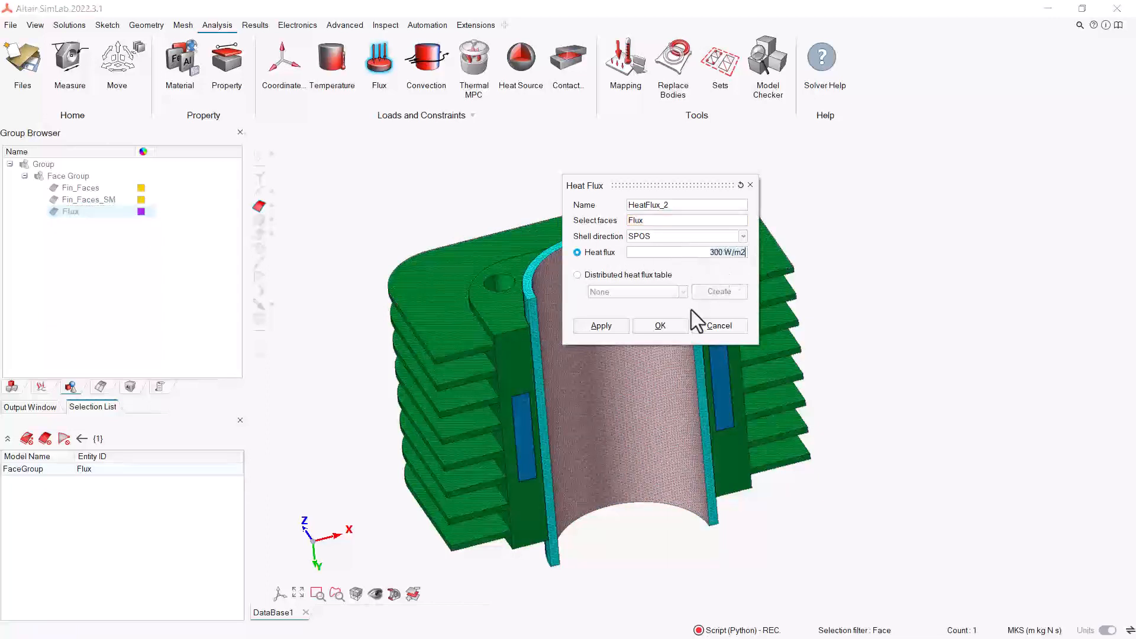
click(673, 328)
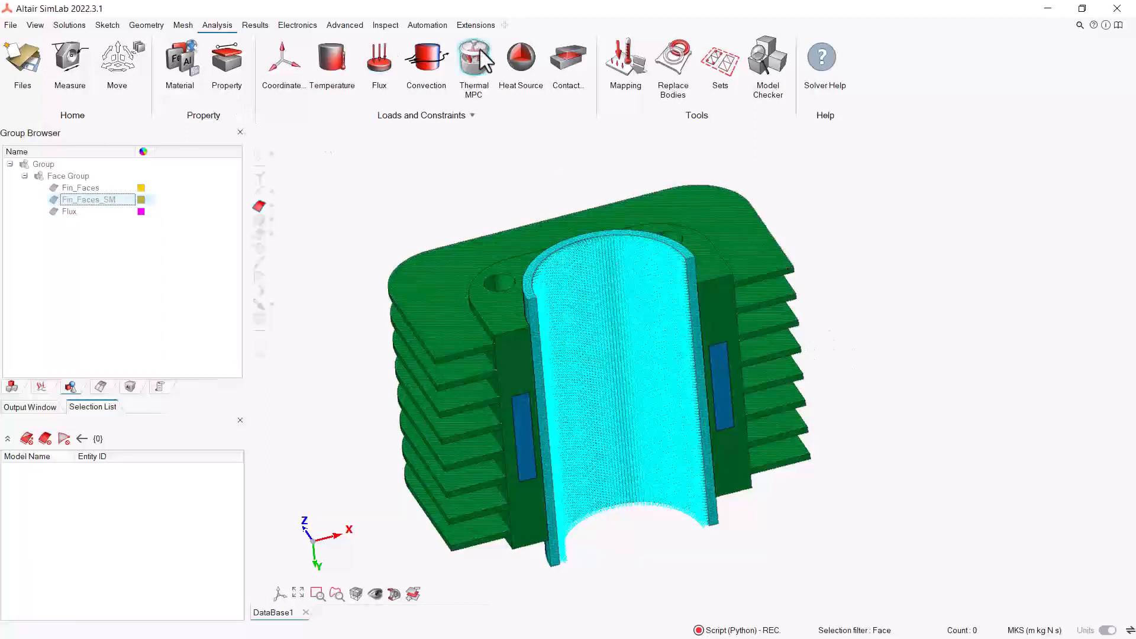
Apply uniform convection to the Fin_Faces_SM face group with temperature 308.15 K and film coefficient 1 W/(m2*K)
click(428, 58)
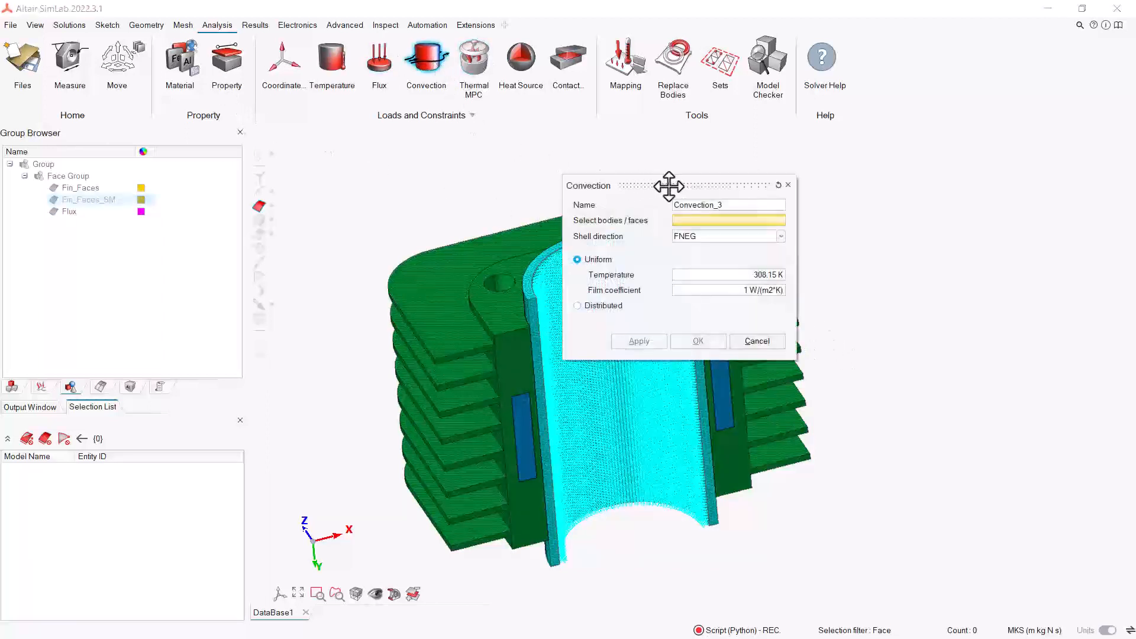
drag(667, 186, 779, 192)
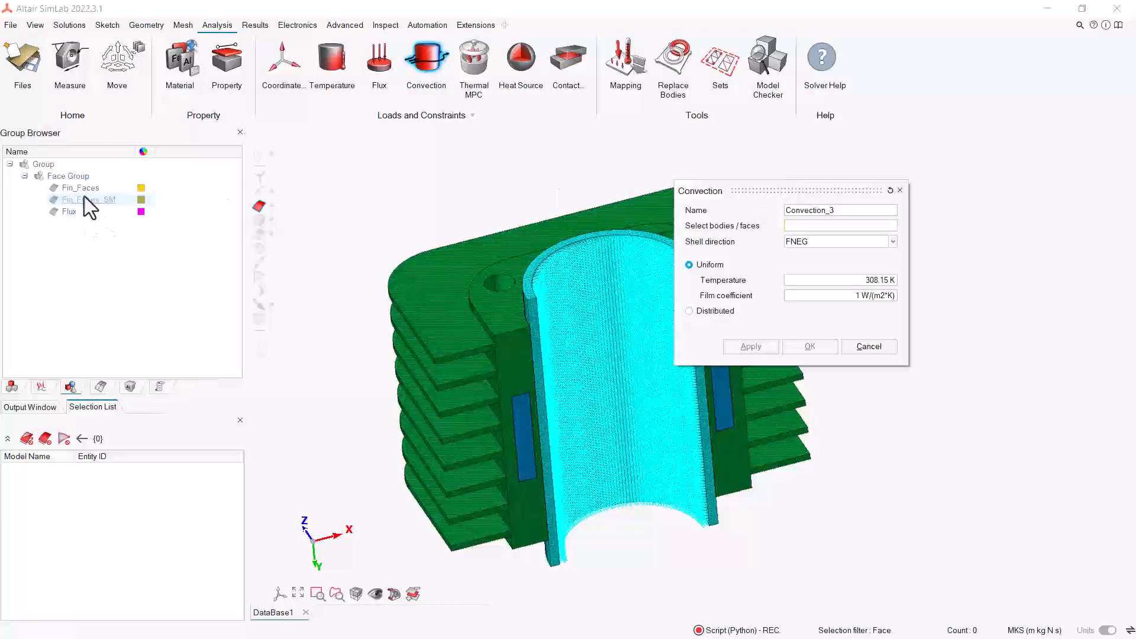
click(101, 200)
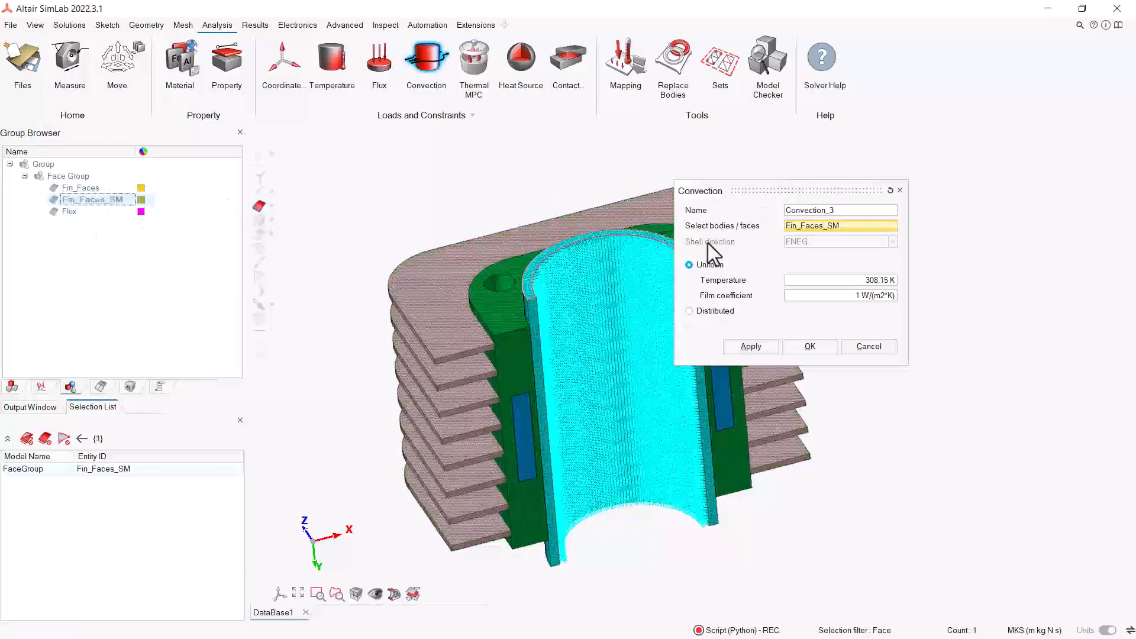
drag(845, 277, 959, 274)
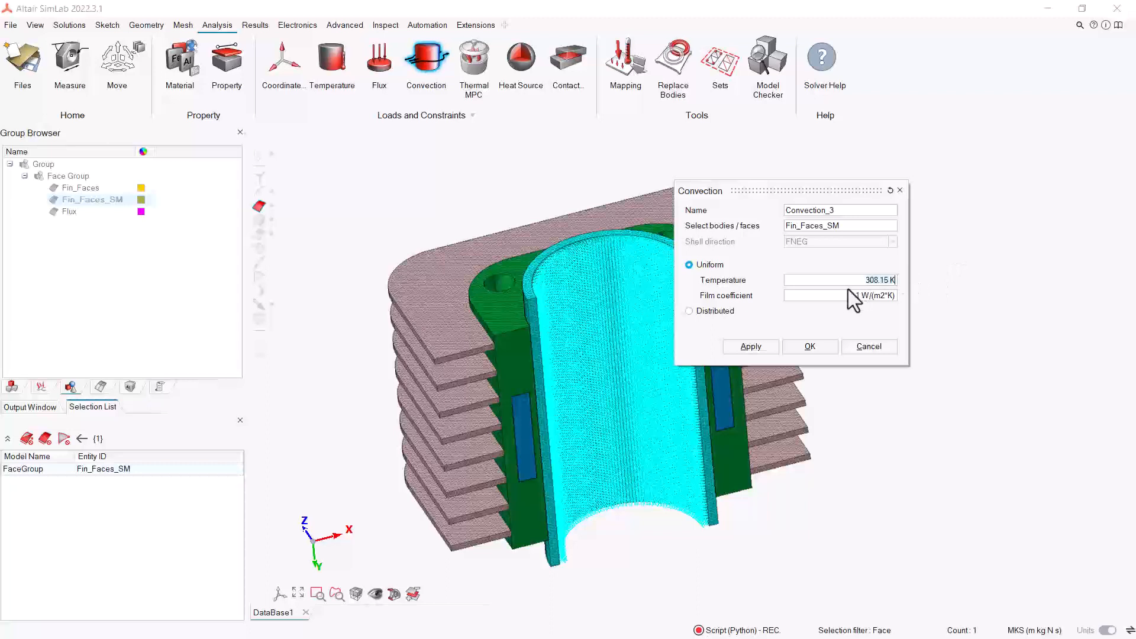
drag(849, 295, 867, 295)
click(822, 350)
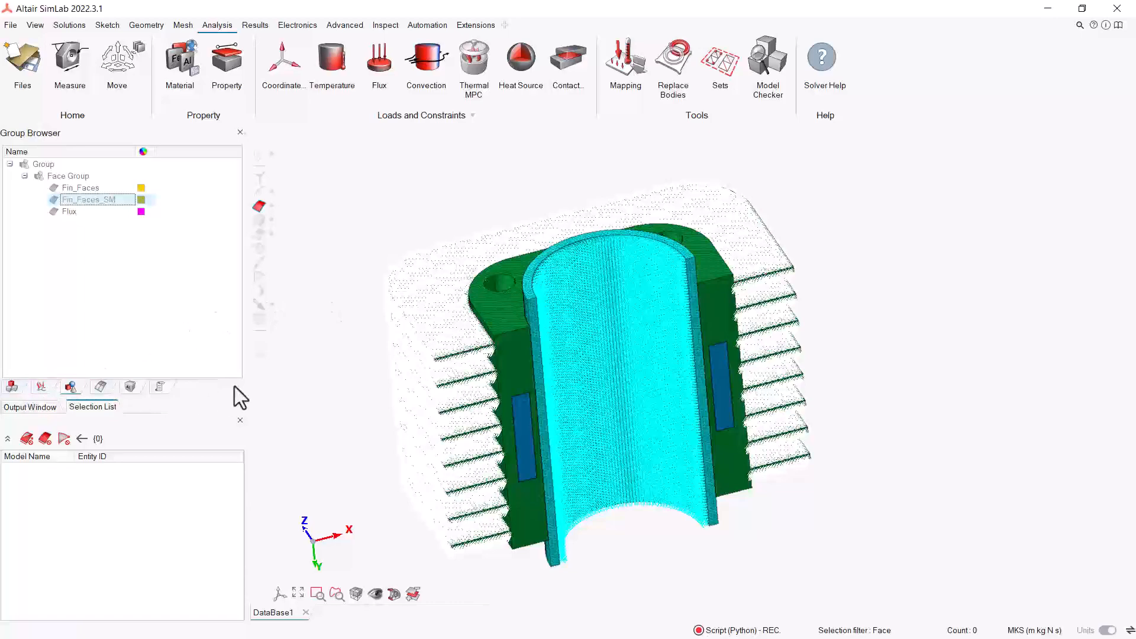
Create a Face-Face automatic contact of type TIE with Body 1 as main body and Fins as secondary body
middle_drag(446, 290, 483, 301)
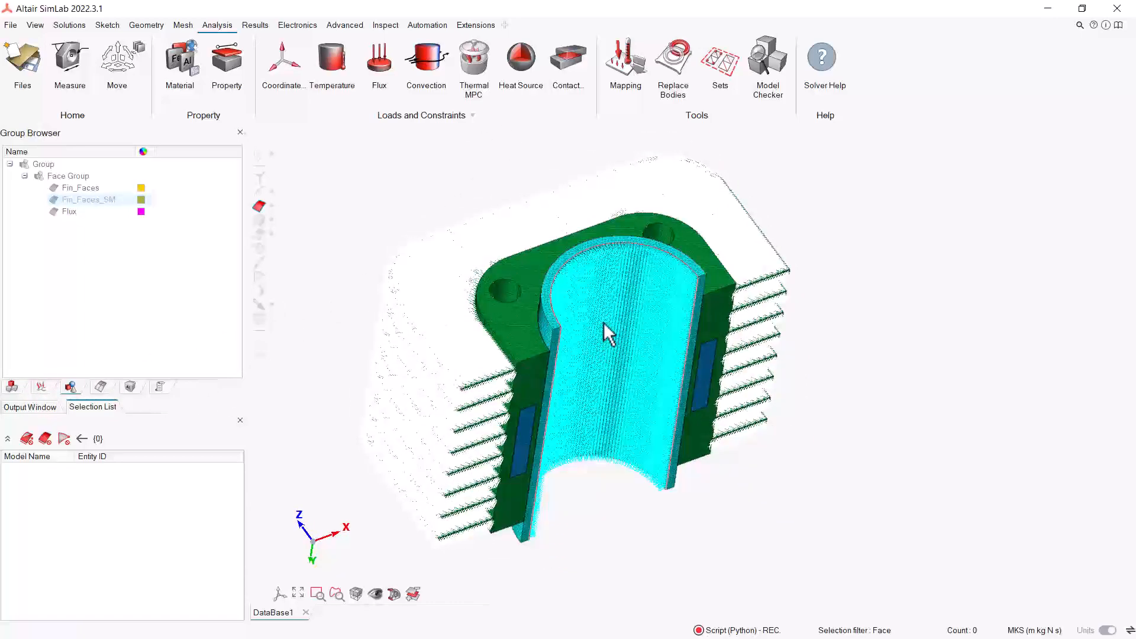
middle_drag(611, 234, 593, 195)
click(565, 62)
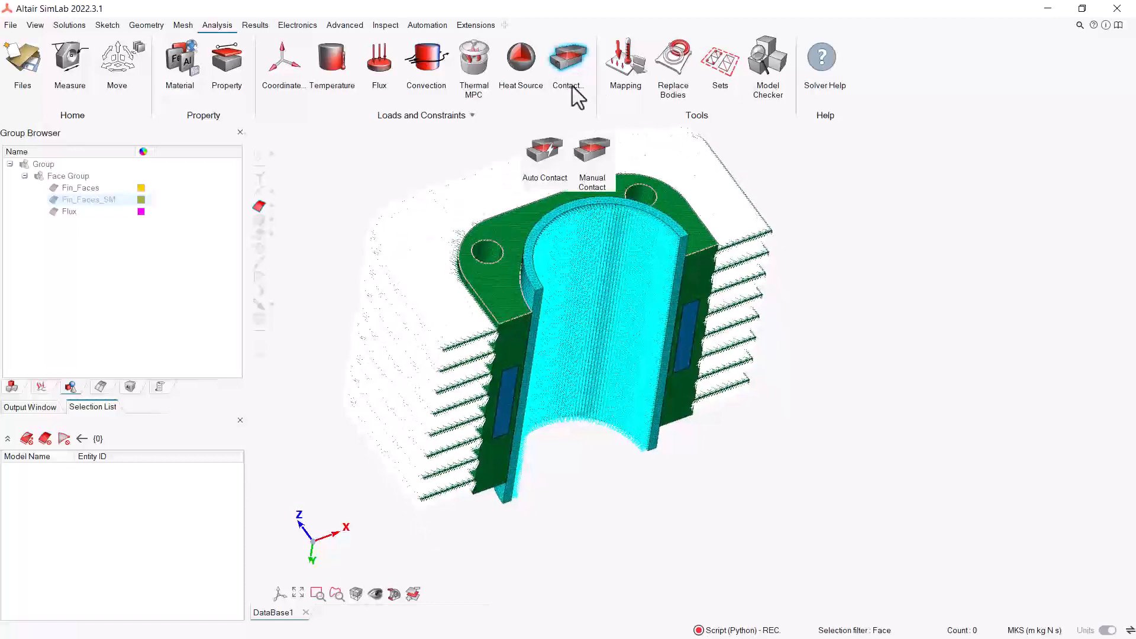
click(544, 153)
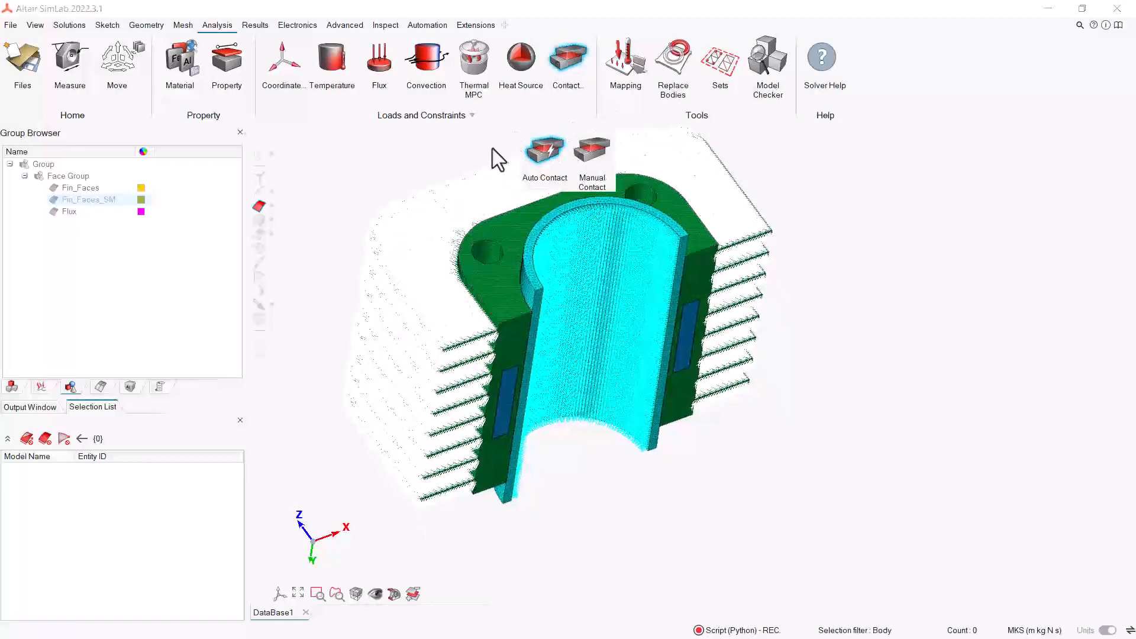
drag(817, 185, 911, 141)
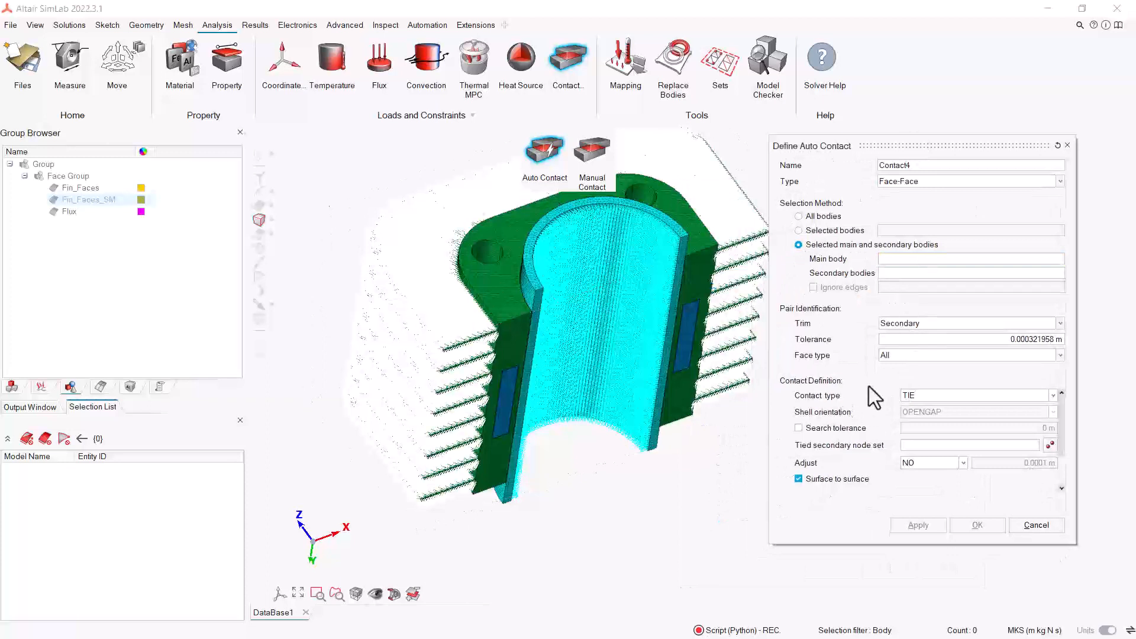
click(909, 395)
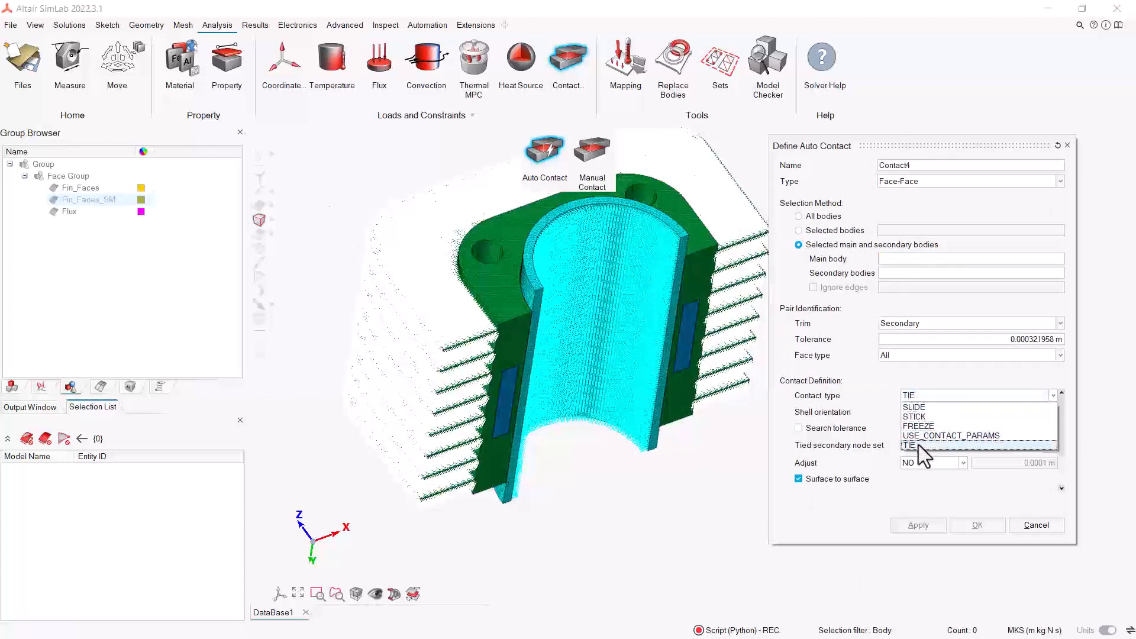
click(919, 445)
click(14, 387)
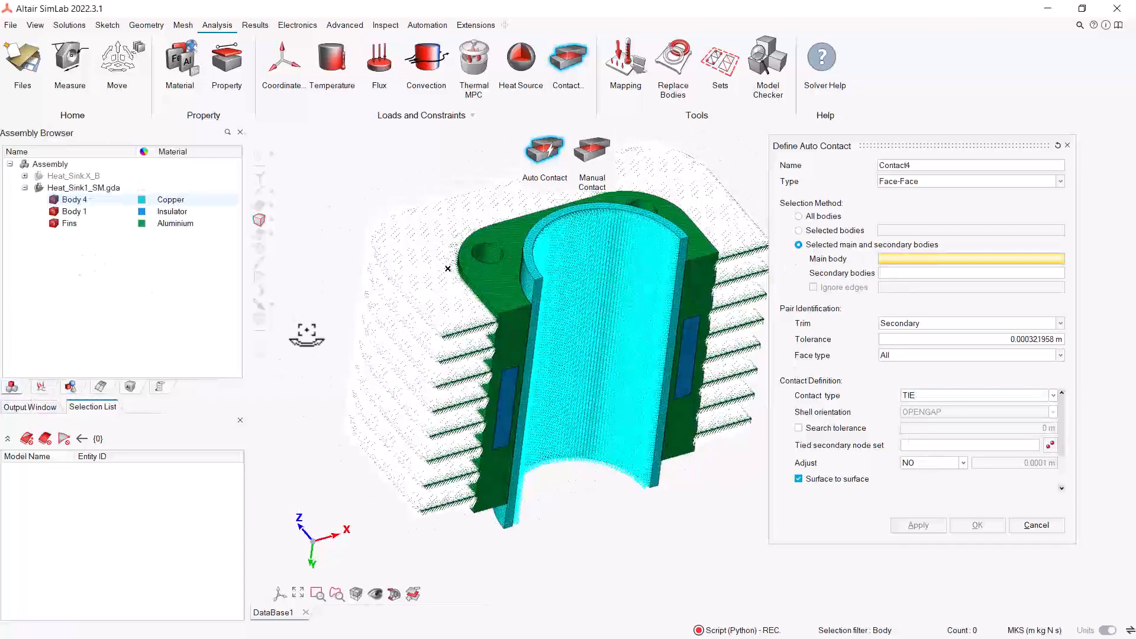
click(68, 215)
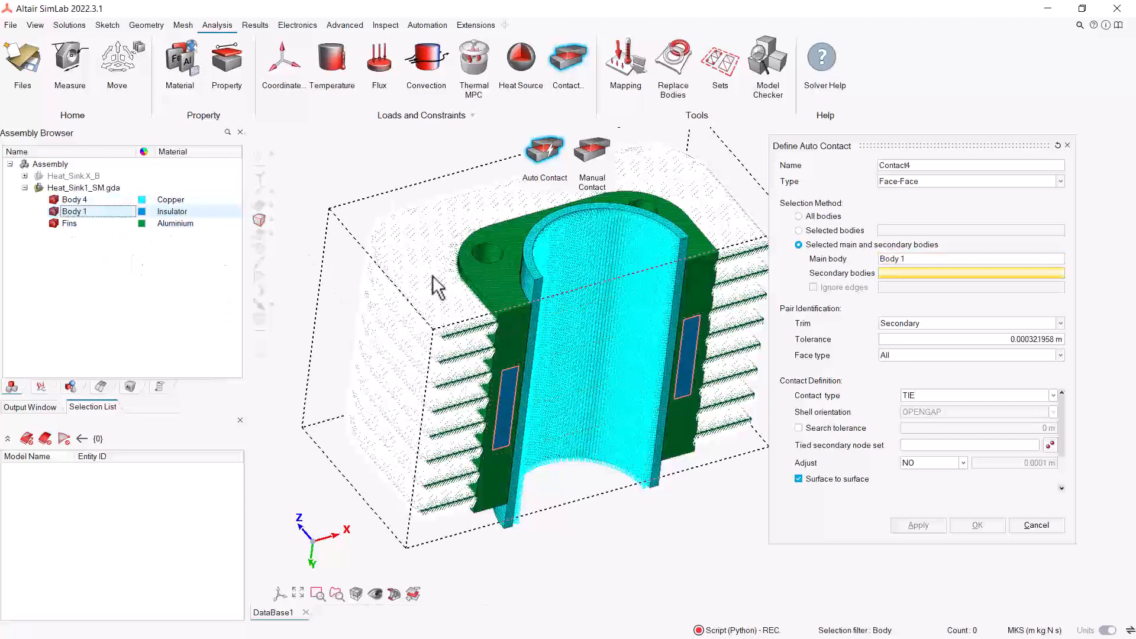
click(87, 222)
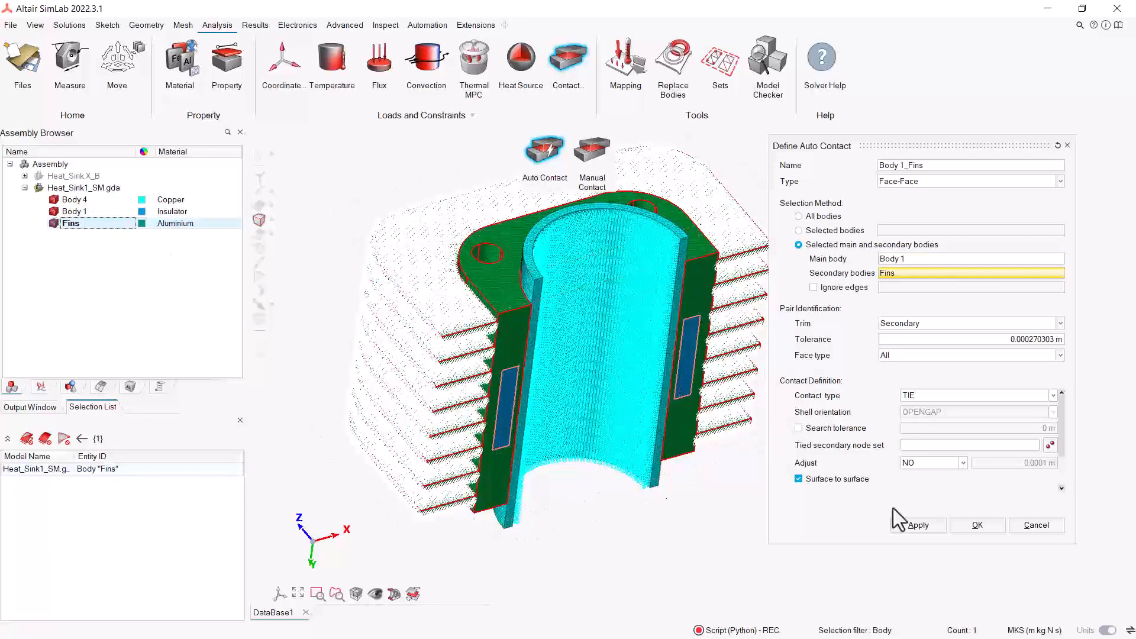
click(917, 525)
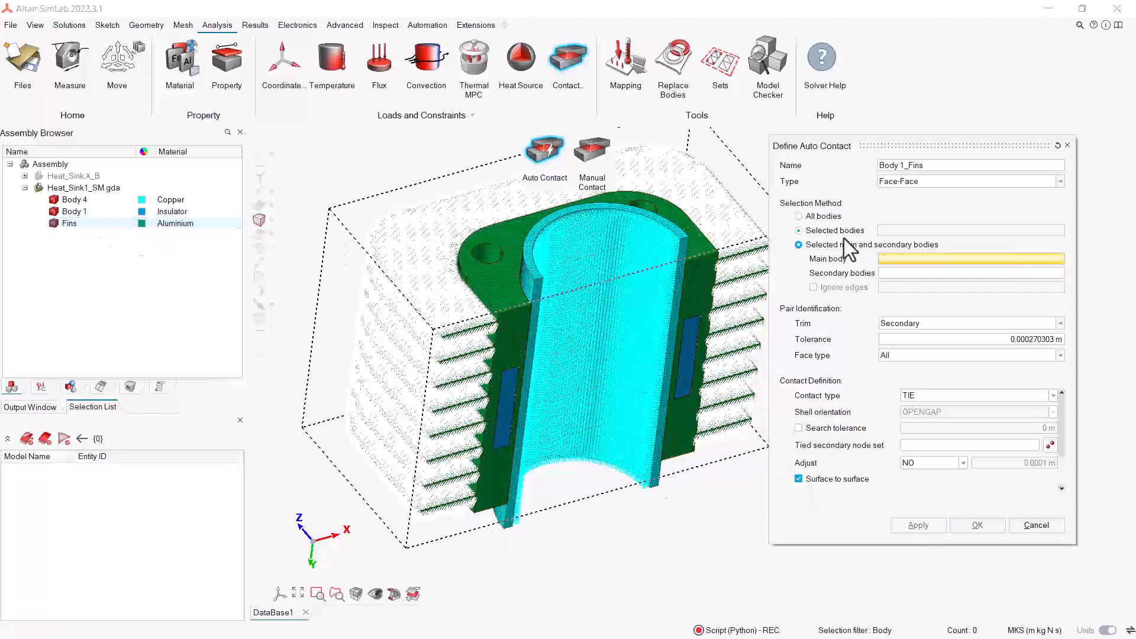
Create a Face-Face automatic contact of type TIE with Fins as main body and Body 4 as secondary body
click(82, 226)
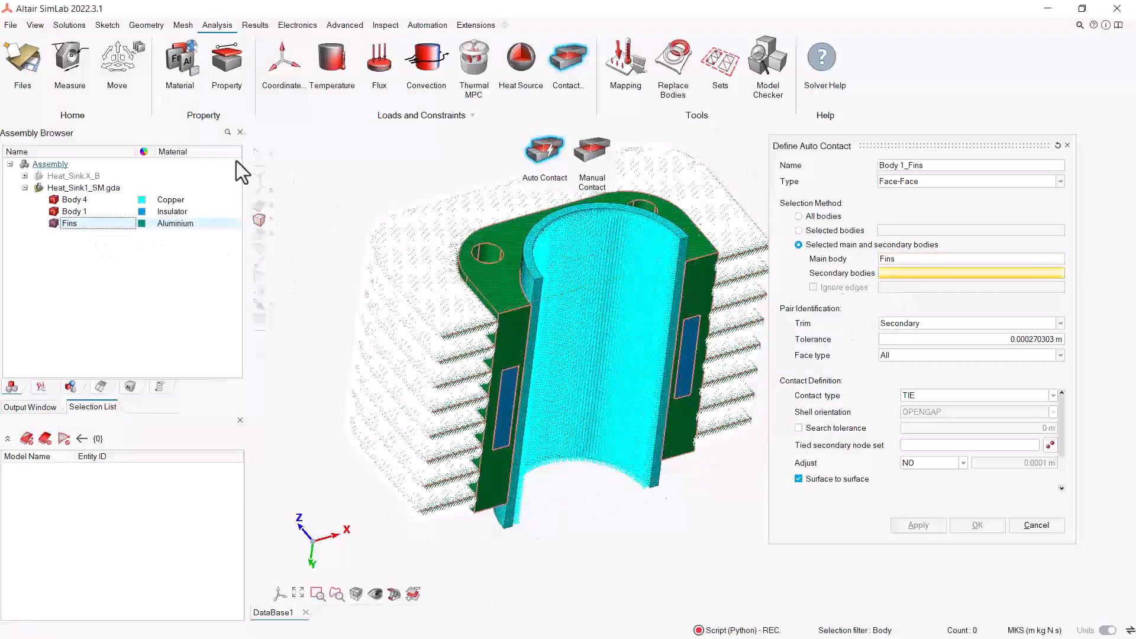
click(74, 200)
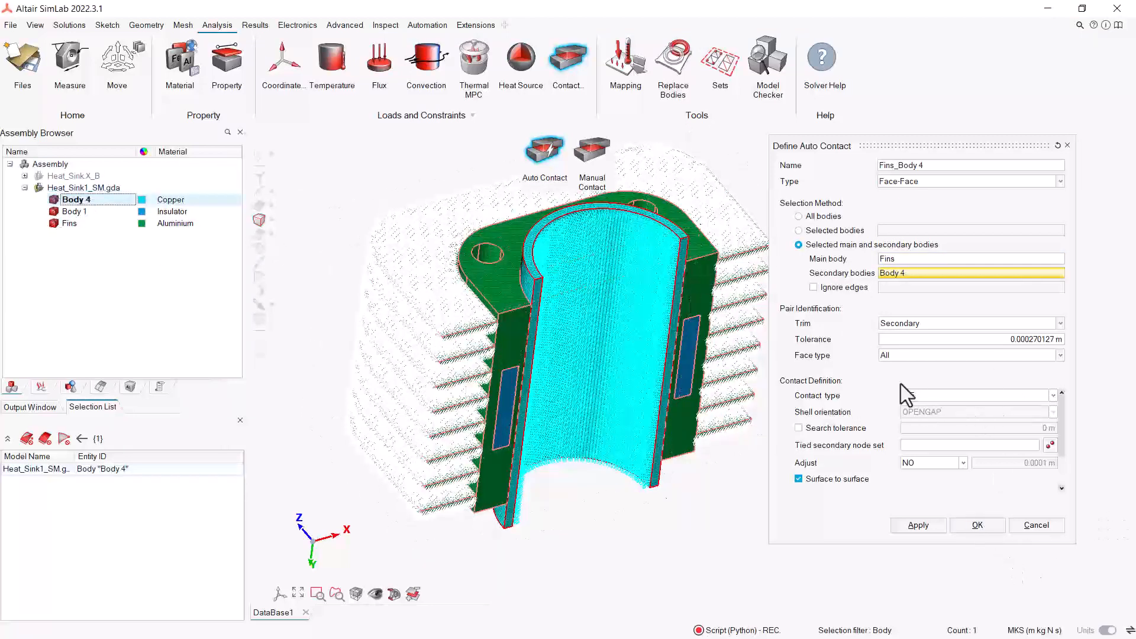
click(985, 524)
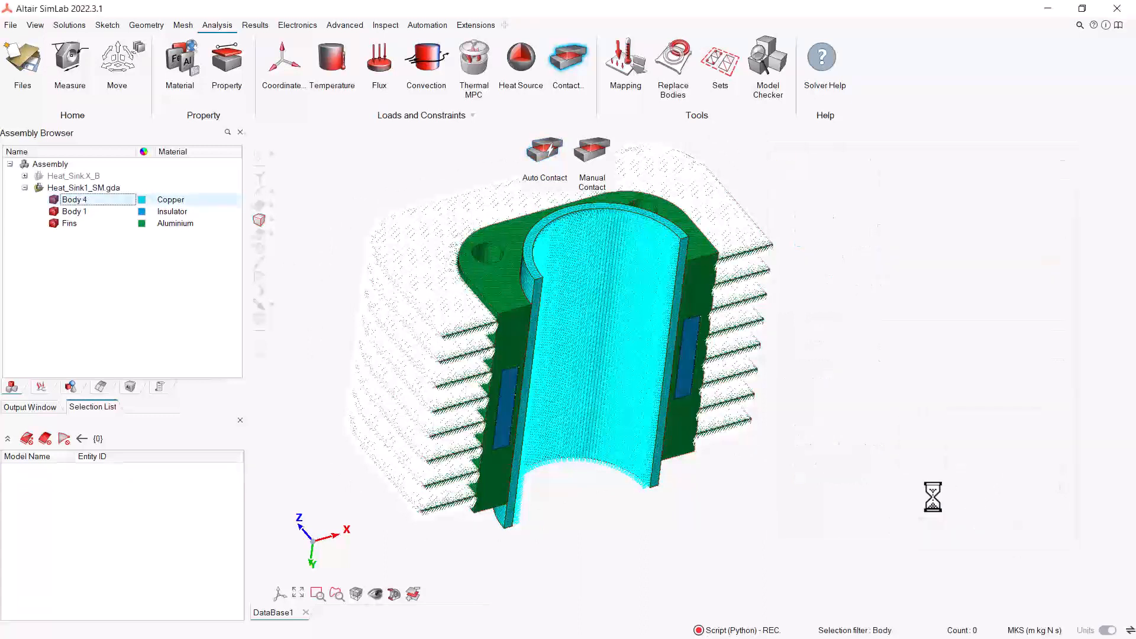
click(47, 390)
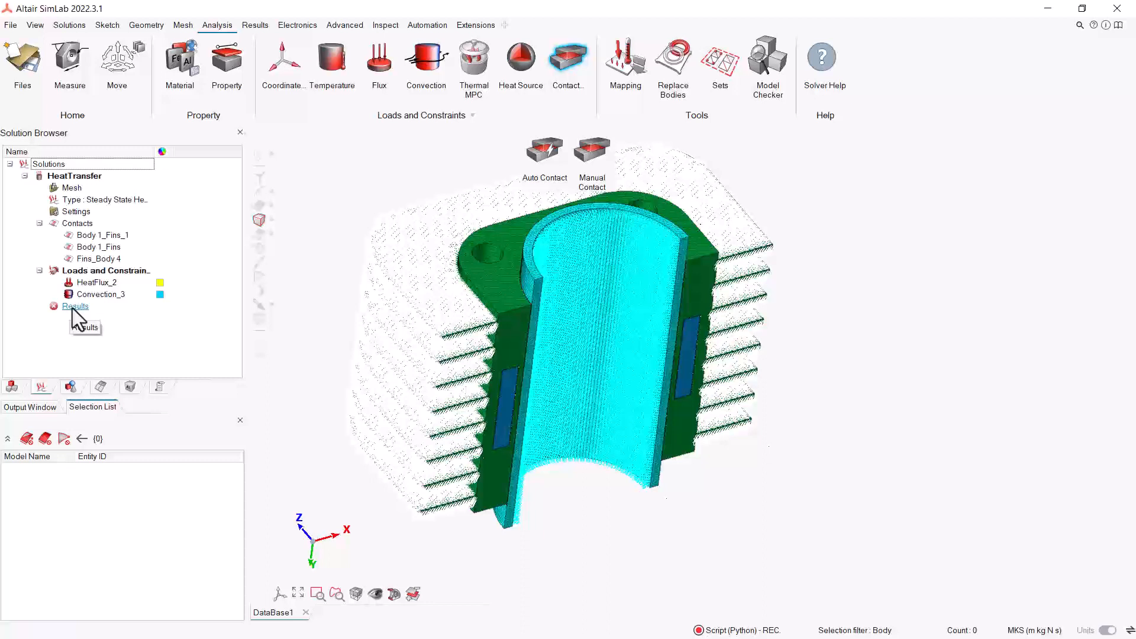
click(566, 66)
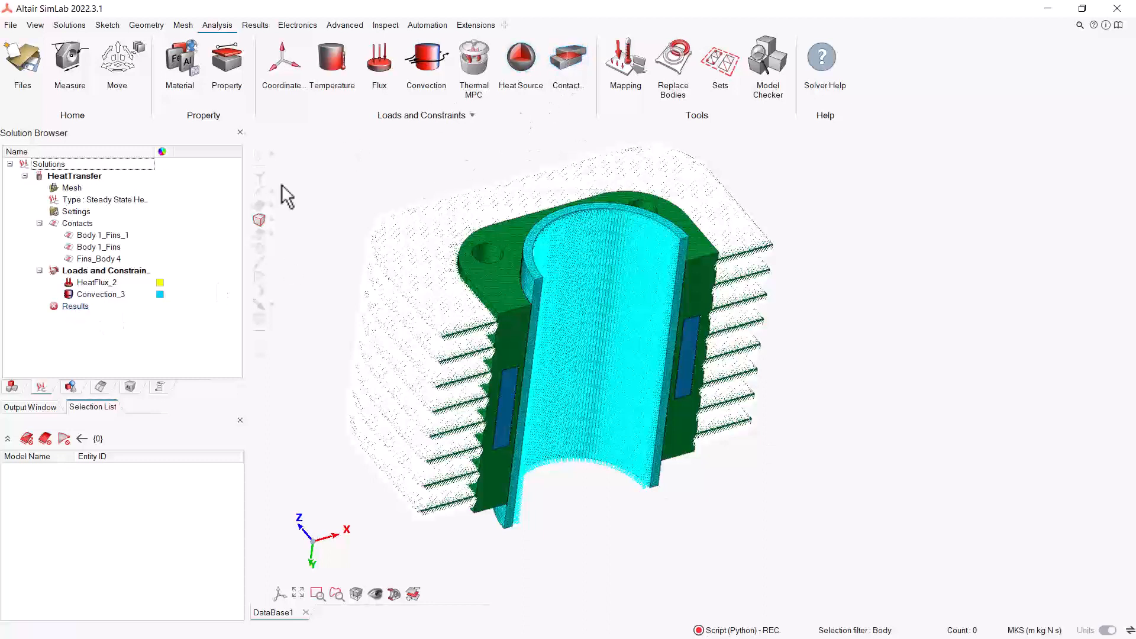
Create a Temperature response for the HeatTransfer results on the Fin_Faces_SM face group, using the Average value
right_click(66, 307)
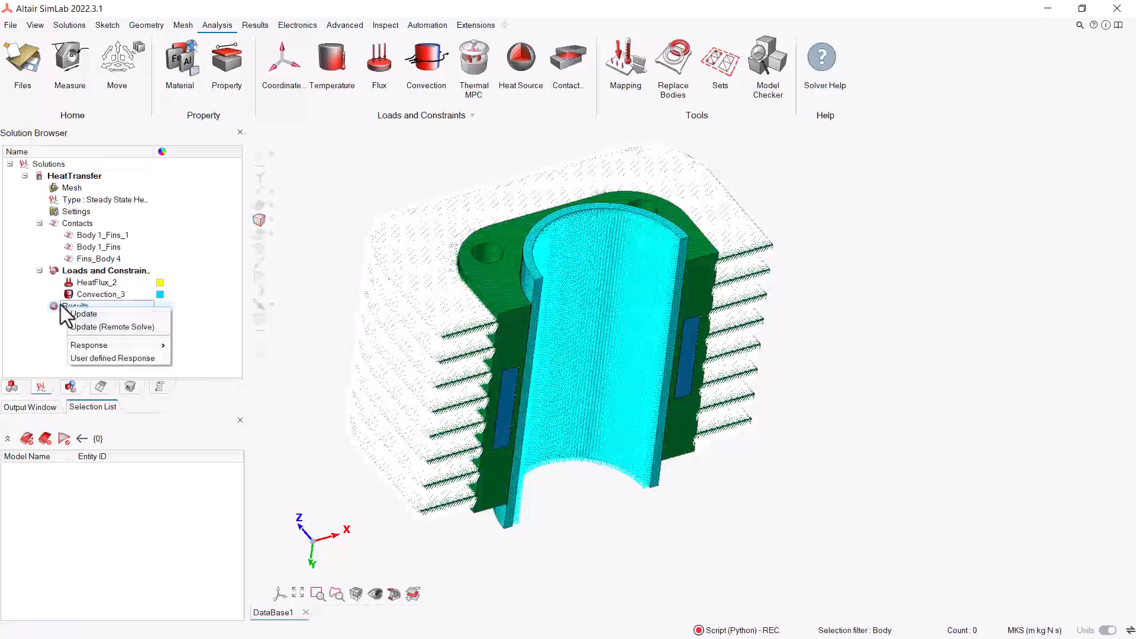
click(61, 306)
right_click(78, 304)
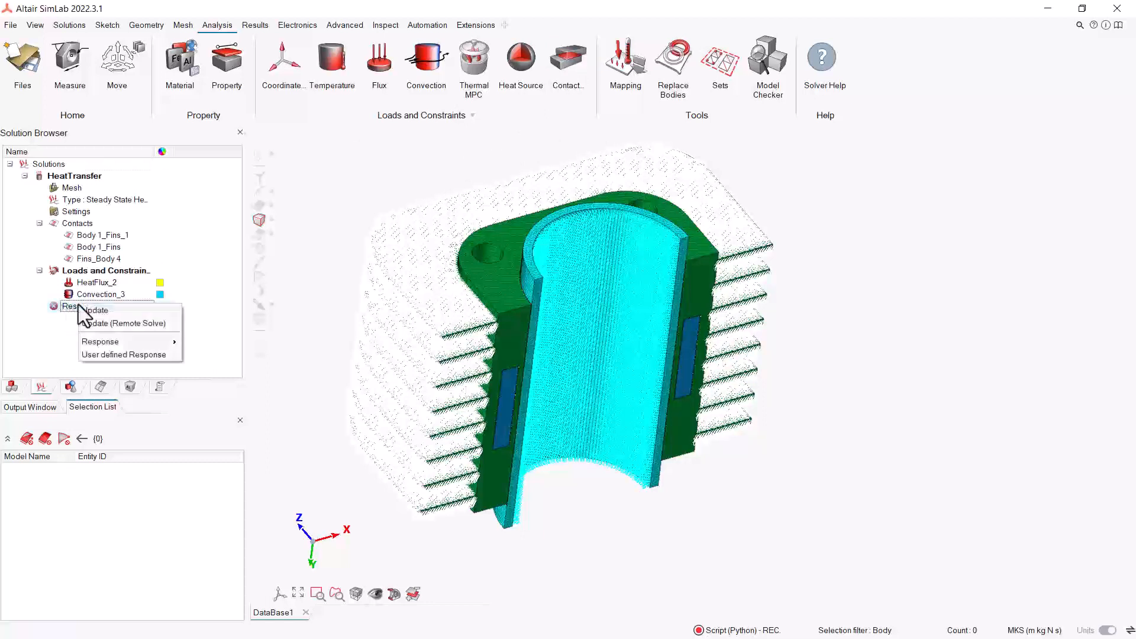
mouse_move(164, 341)
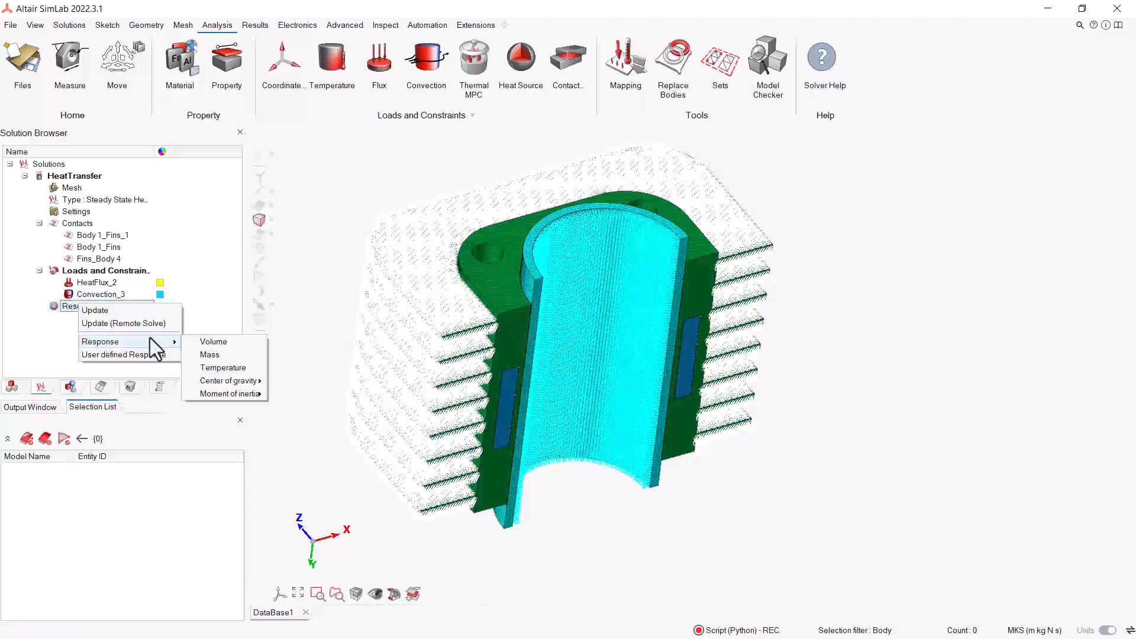
click(222, 369)
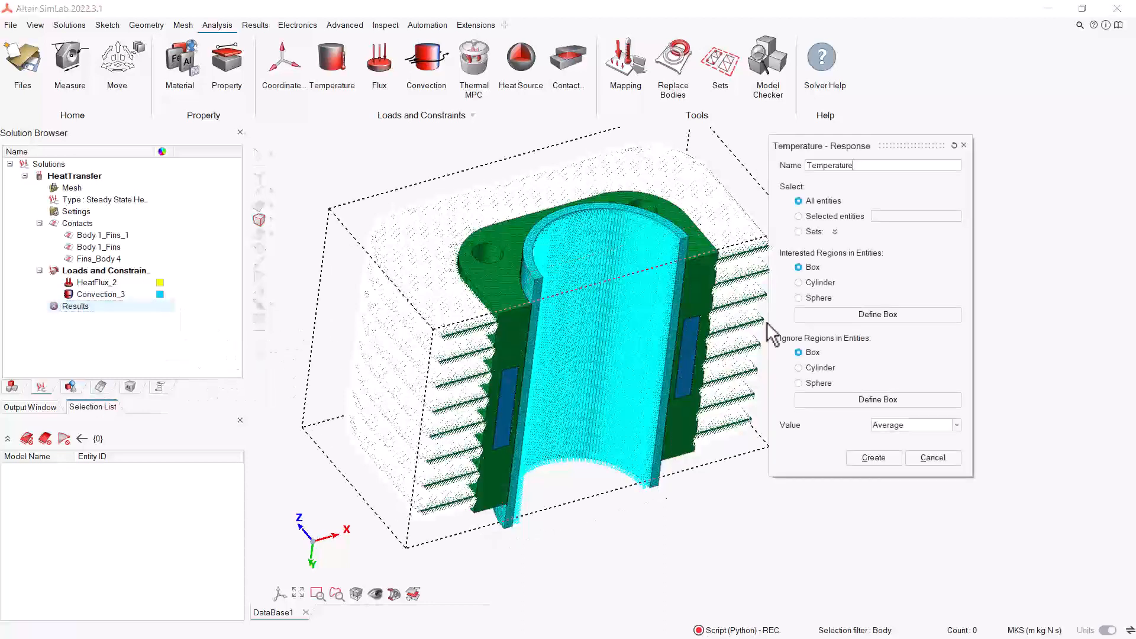
click(829, 219)
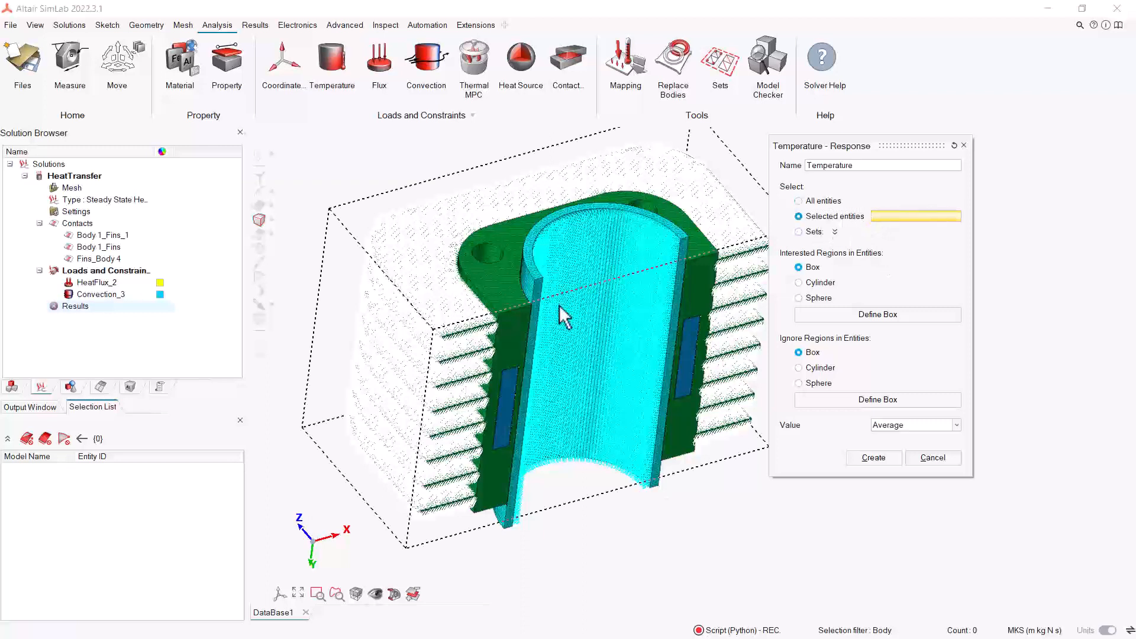
click(71, 387)
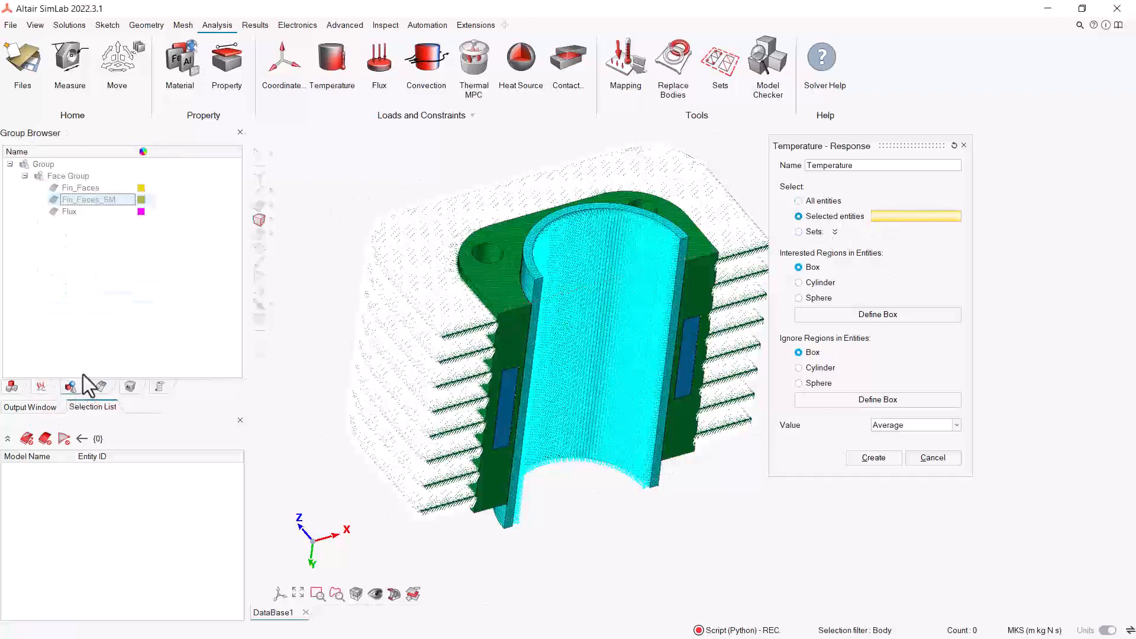
click(78, 200)
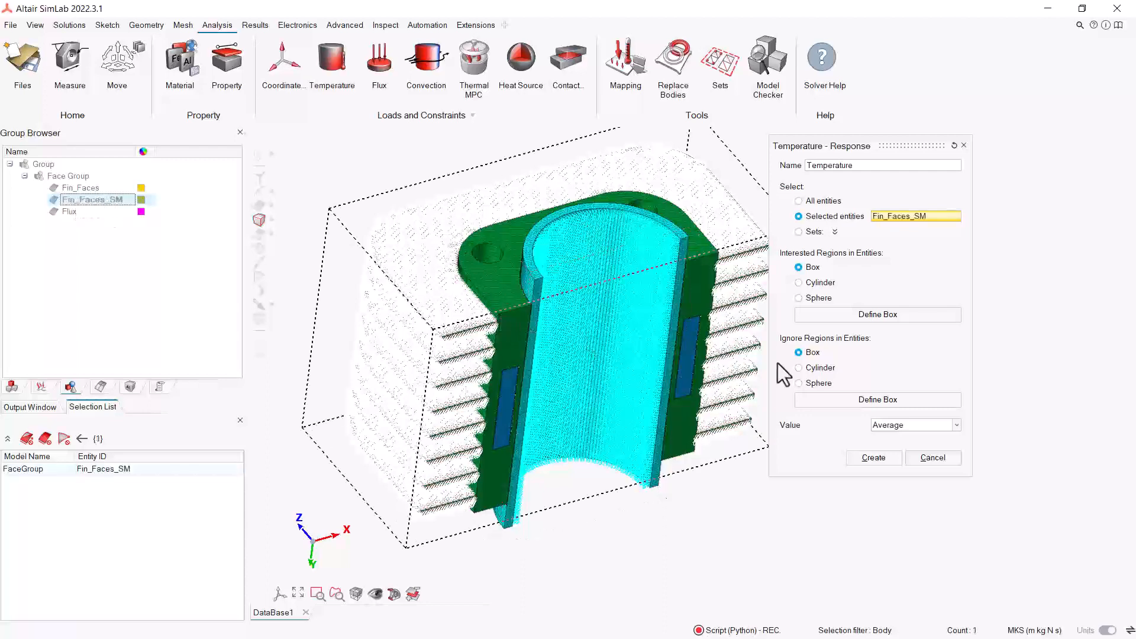
click(901, 425)
click(894, 473)
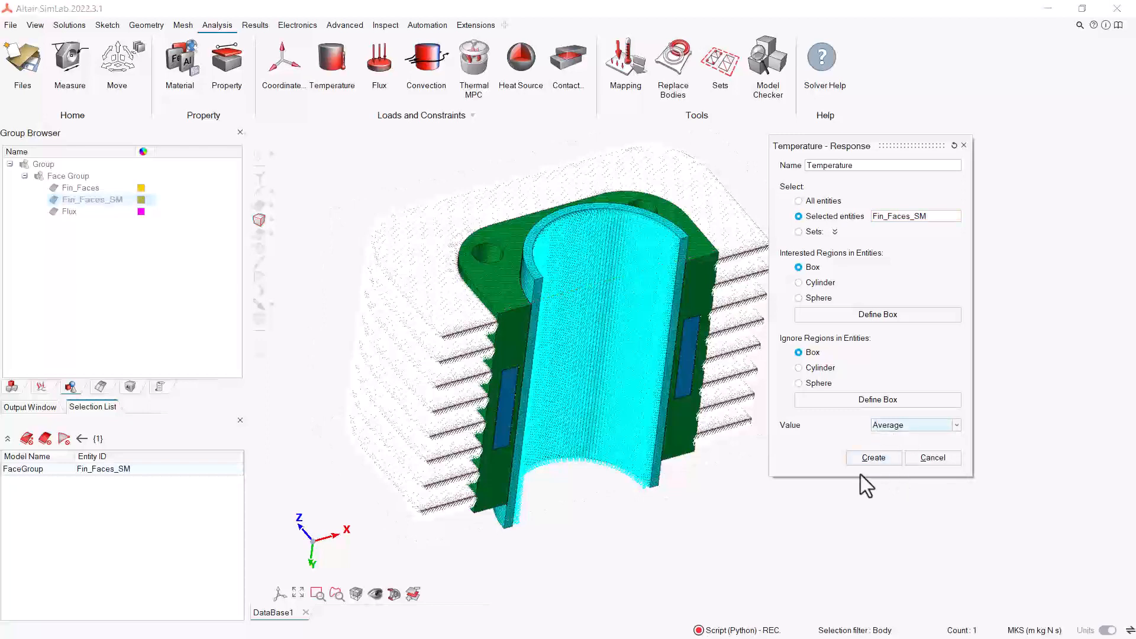
click(885, 459)
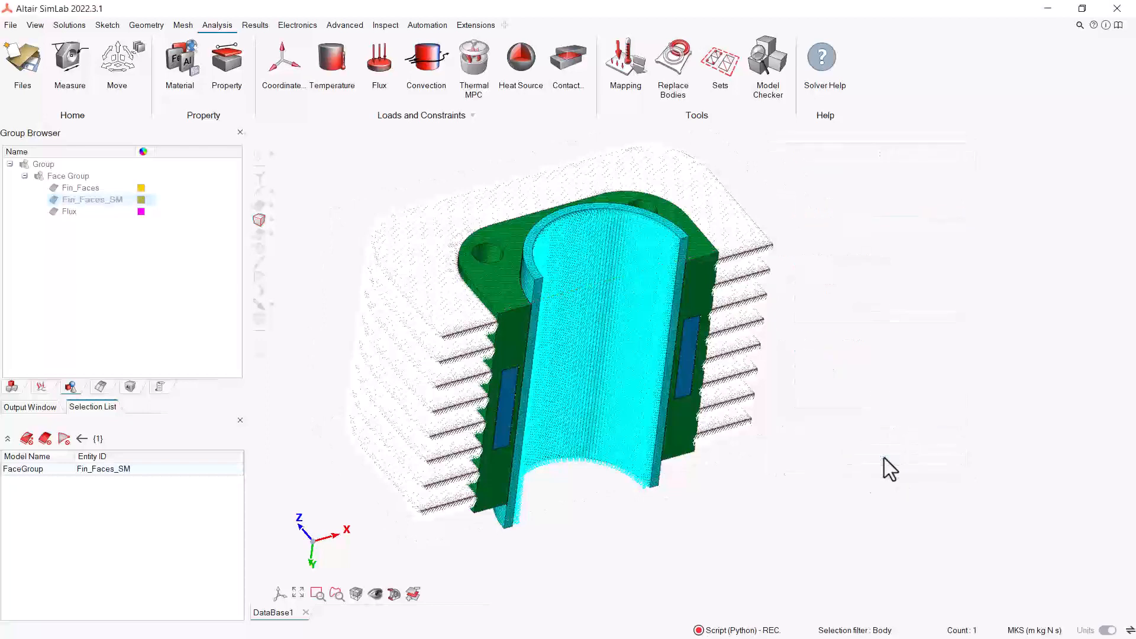
Set the number of processors to 4 in the HeatTransfer solution's Format and Execute Options
click(41, 387)
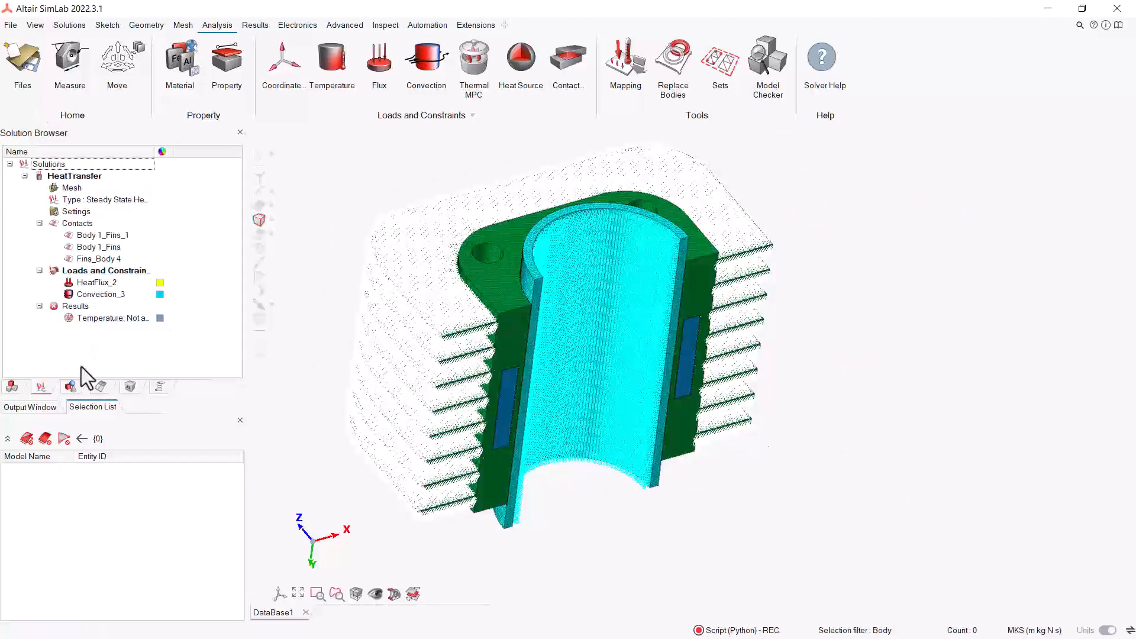
drag(158, 151, 178, 152)
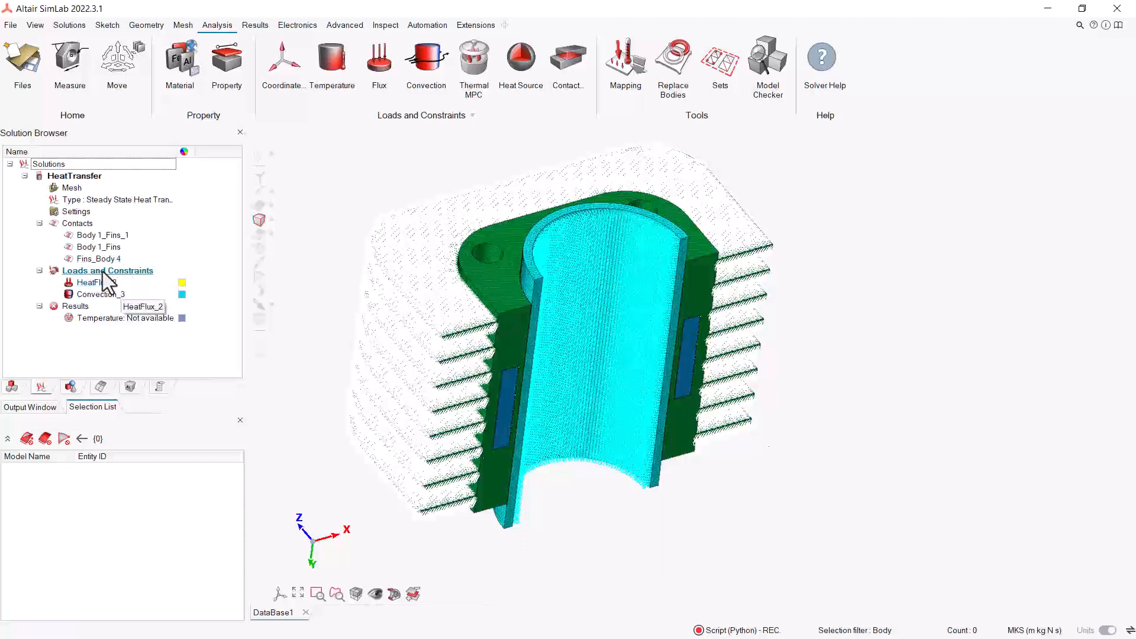
right_click(82, 215)
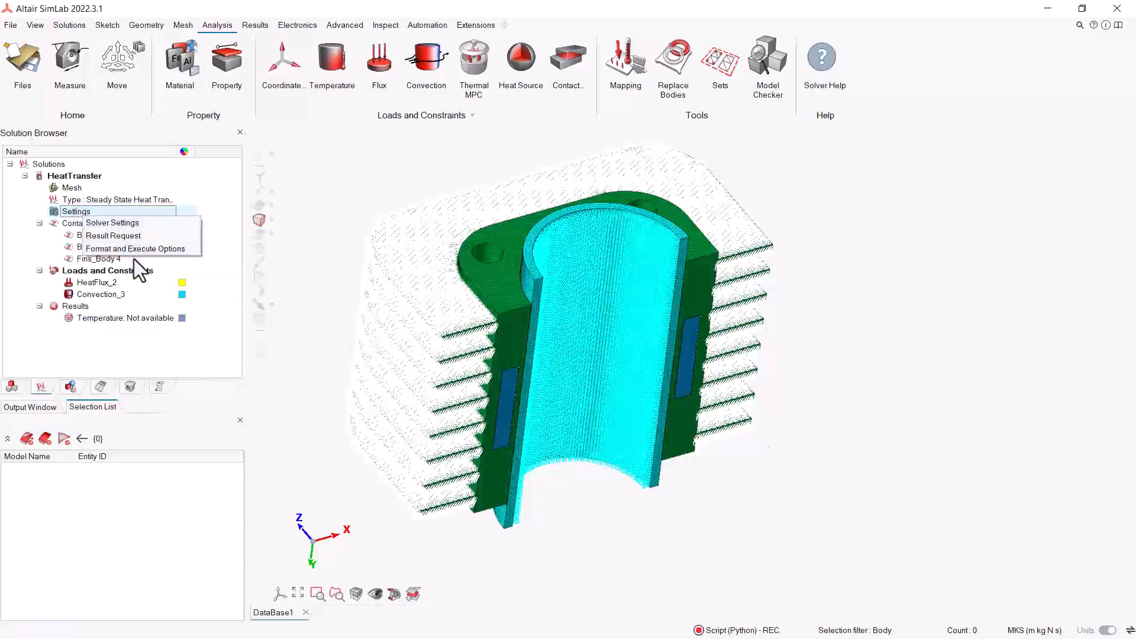
click(143, 249)
drag(950, 146, 813, 156)
click(828, 366)
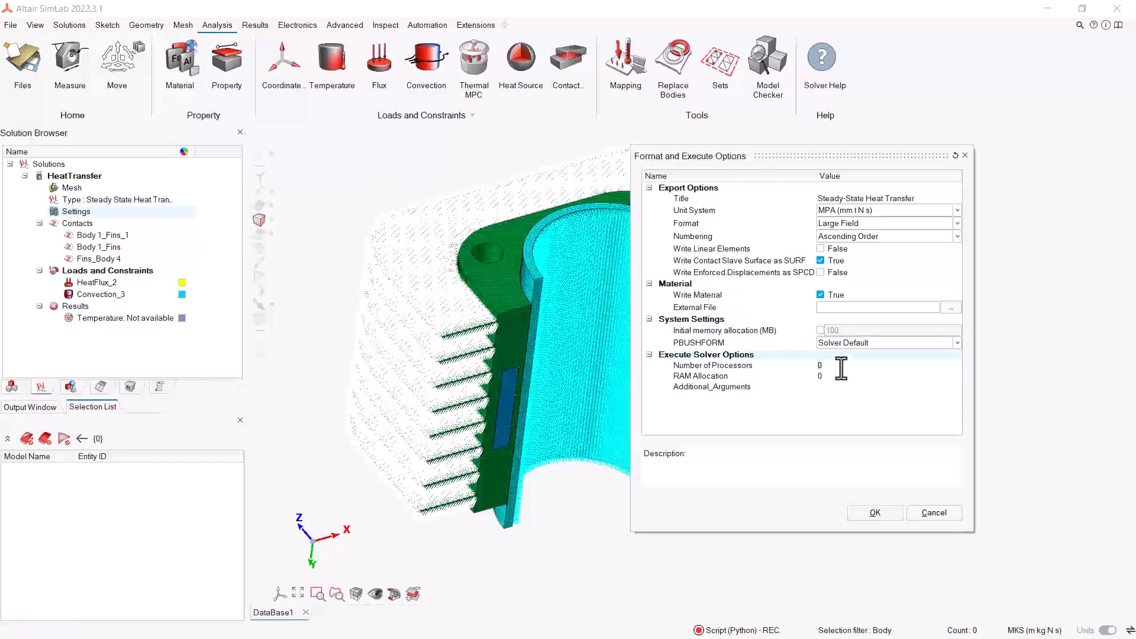
text(4)
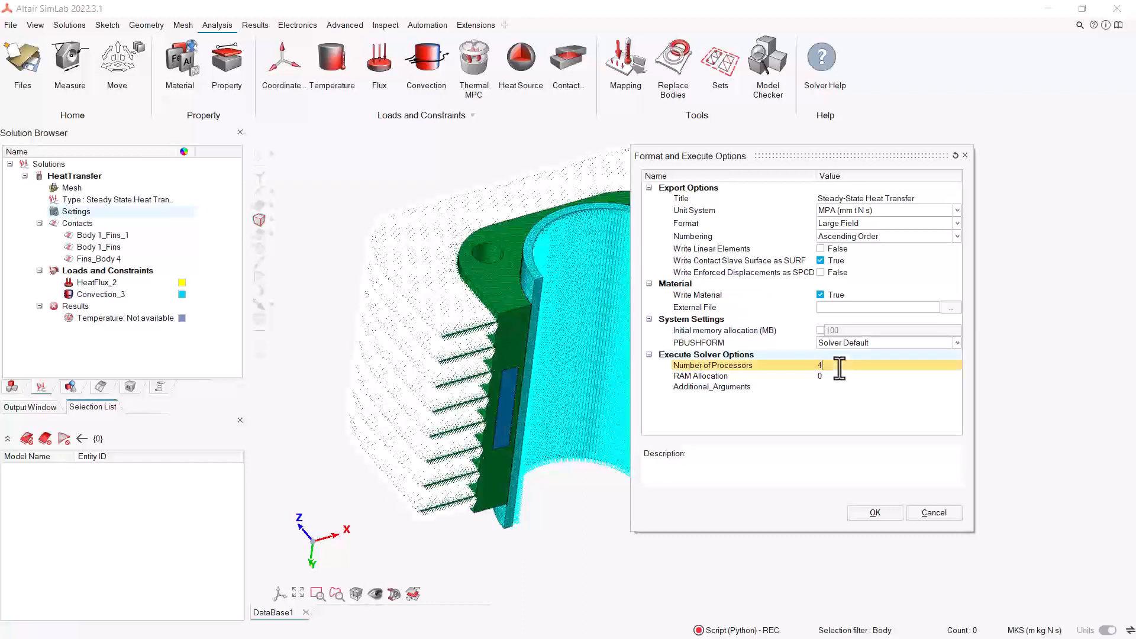
click(874, 512)
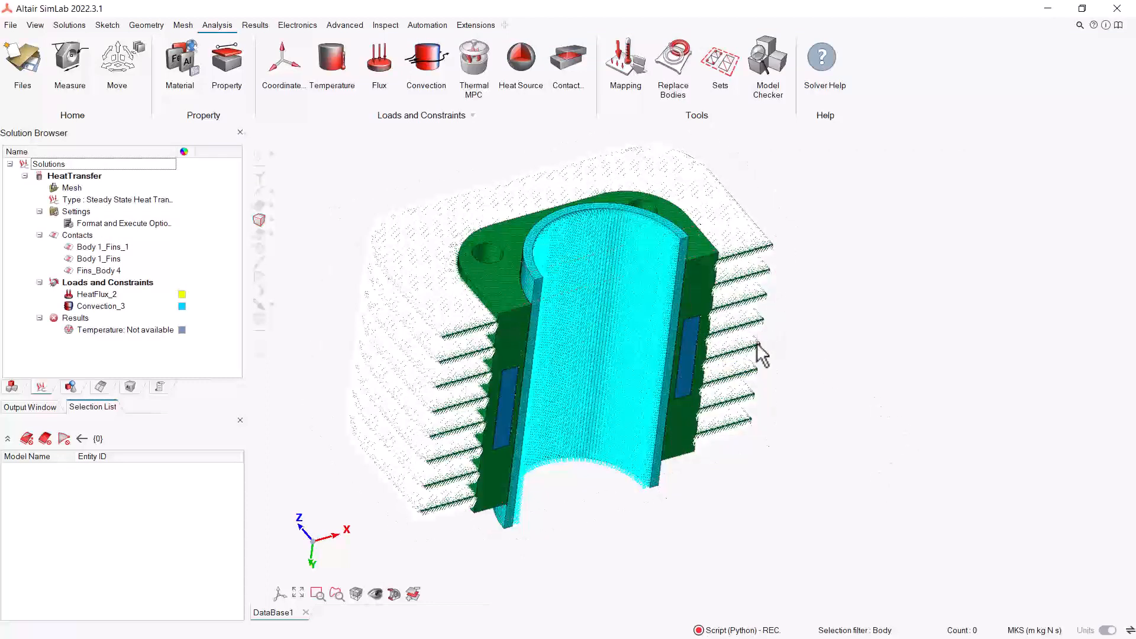
Save the database as HS_Solution in the Script_Creation folder and update the HeatTransfer results to run the analysis
middle_drag(789, 368, 915, 371)
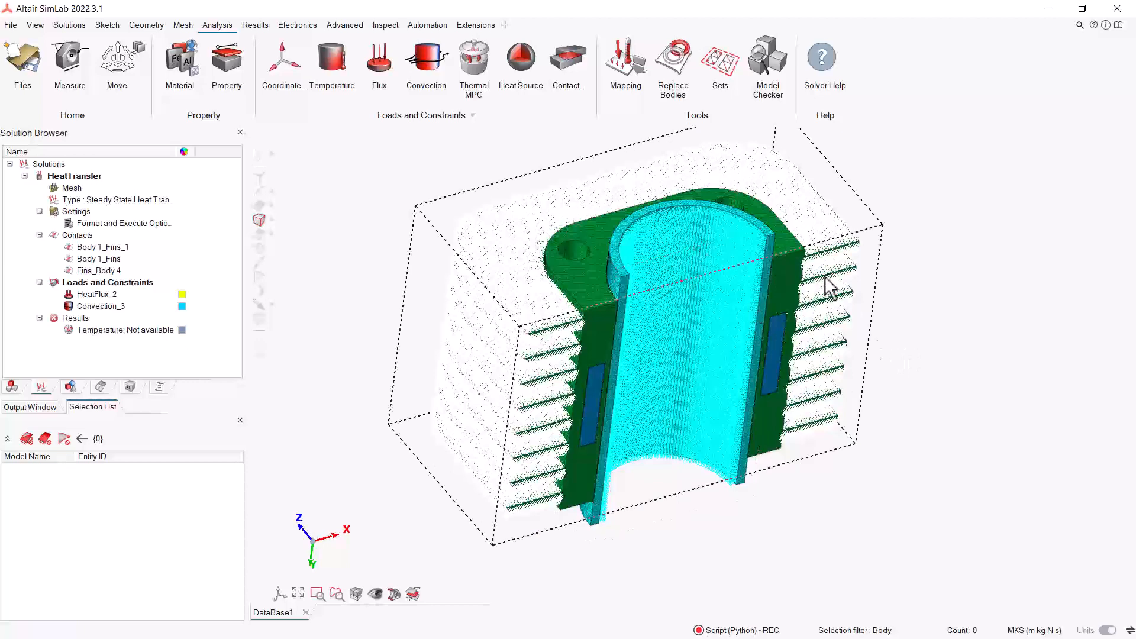
key(ctrl+s)
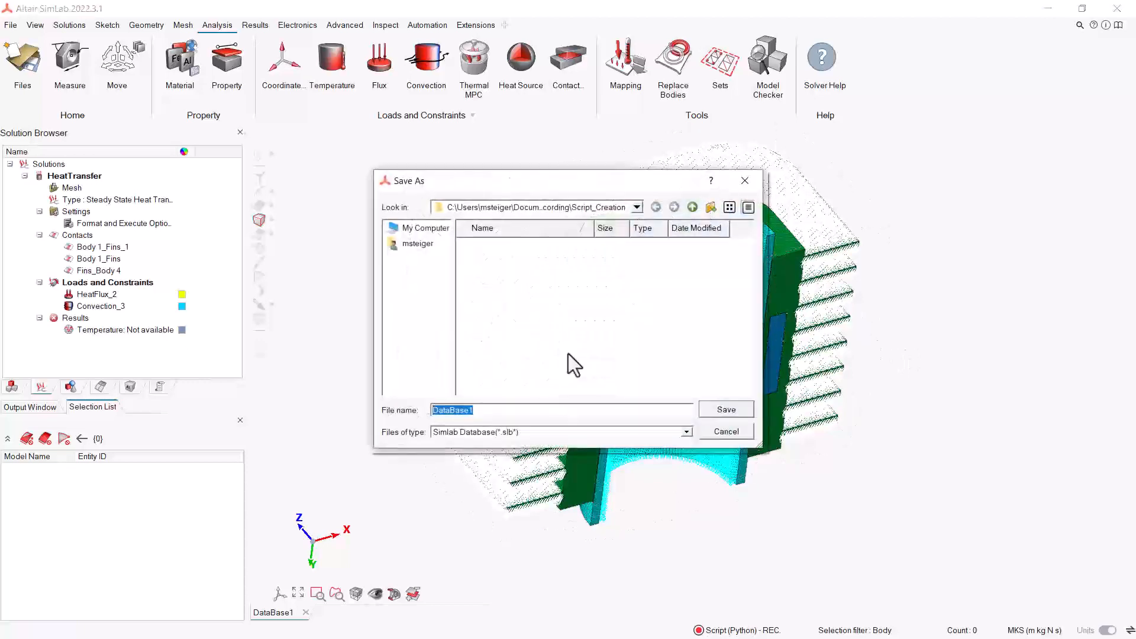
text(HS)
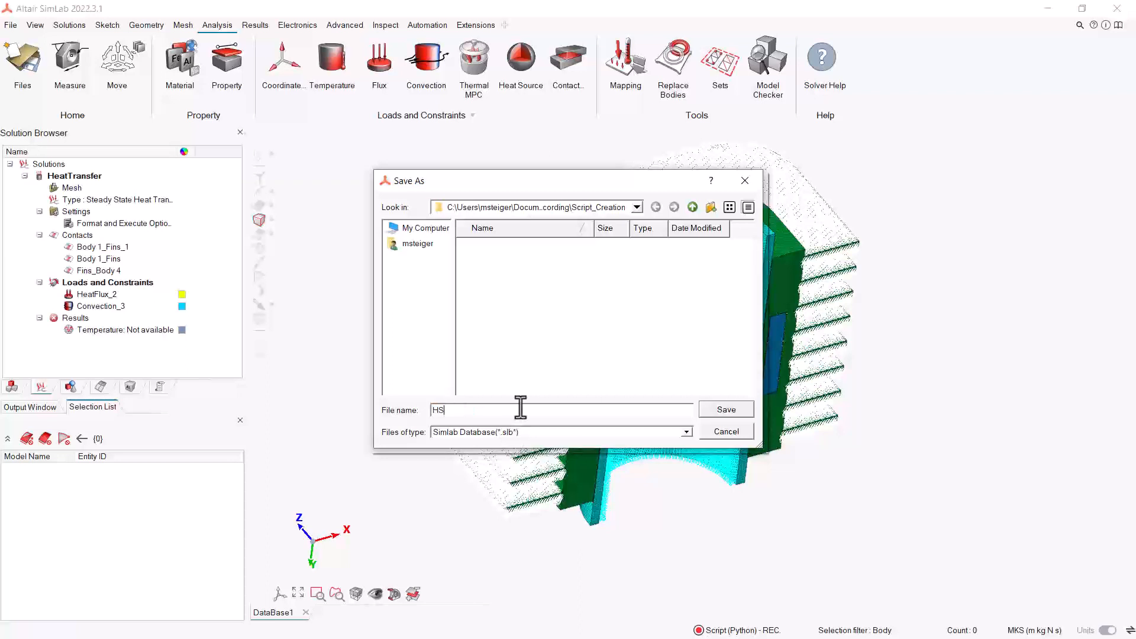
text(_Solution)
key(Return)
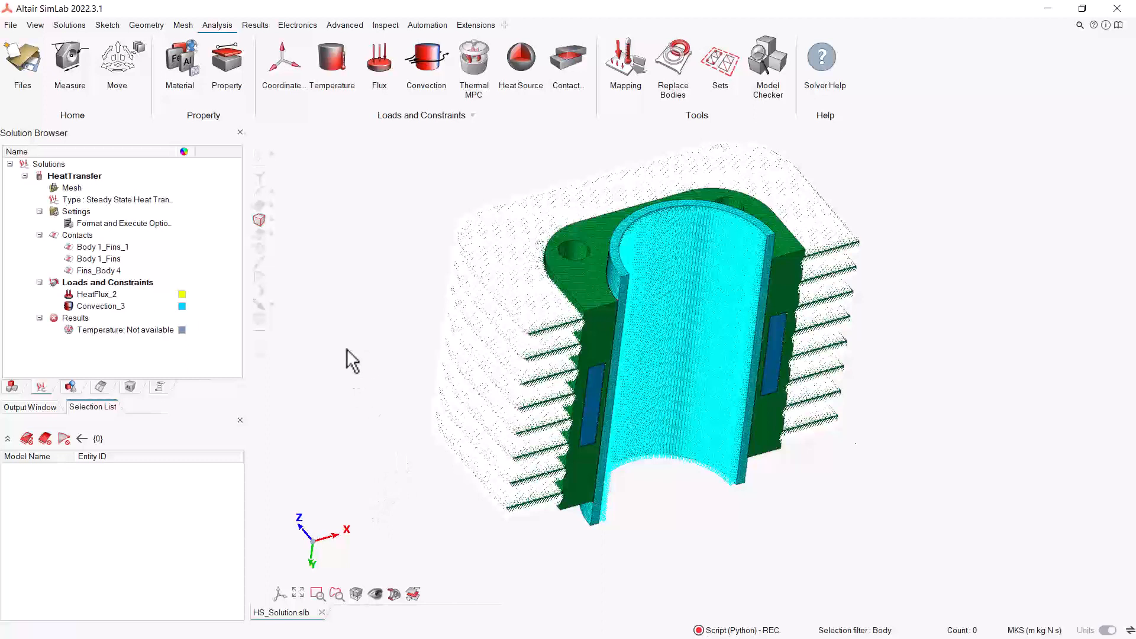
right_click(74, 321)
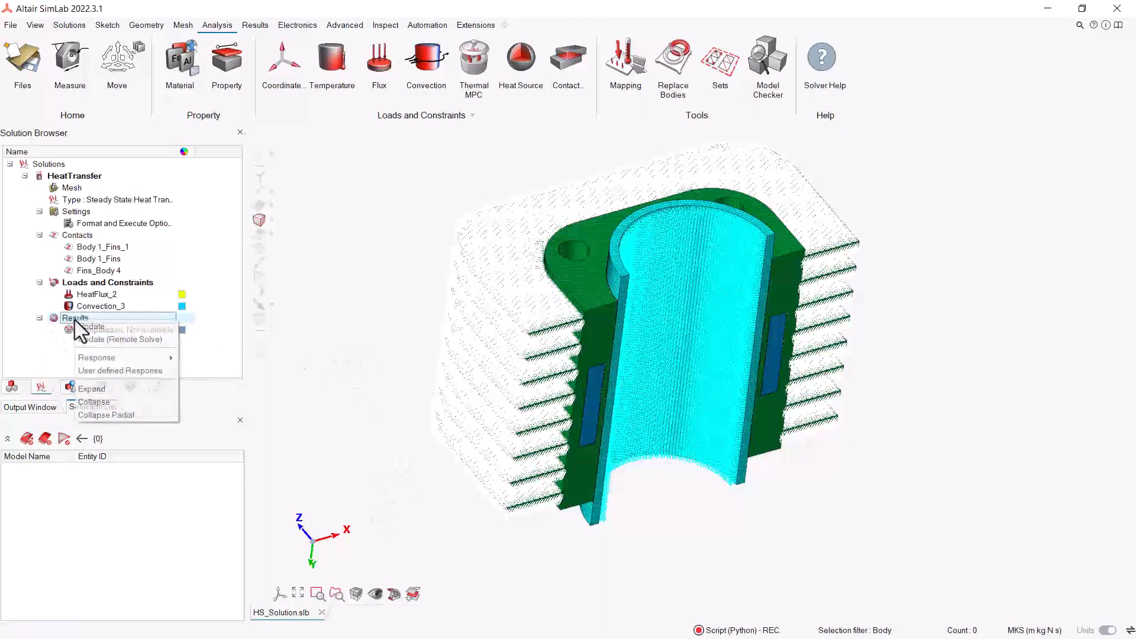
click(90, 332)
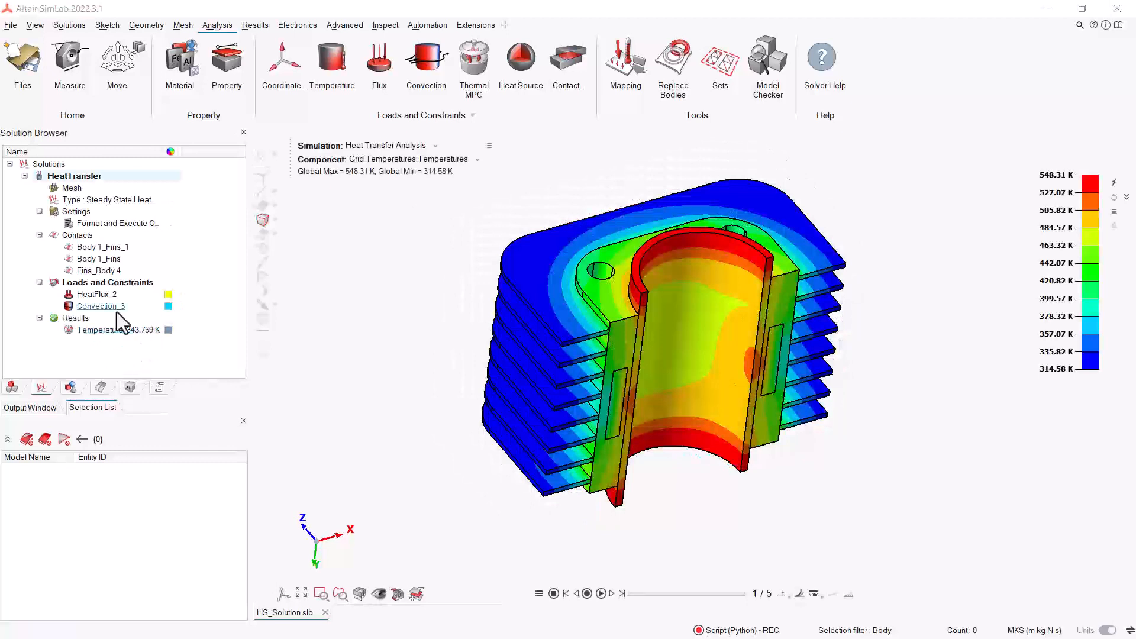
Export the HeatTransfer solution's responses to a SimLab response file named HS_response in the Script_Creation folder
right_click(88, 176)
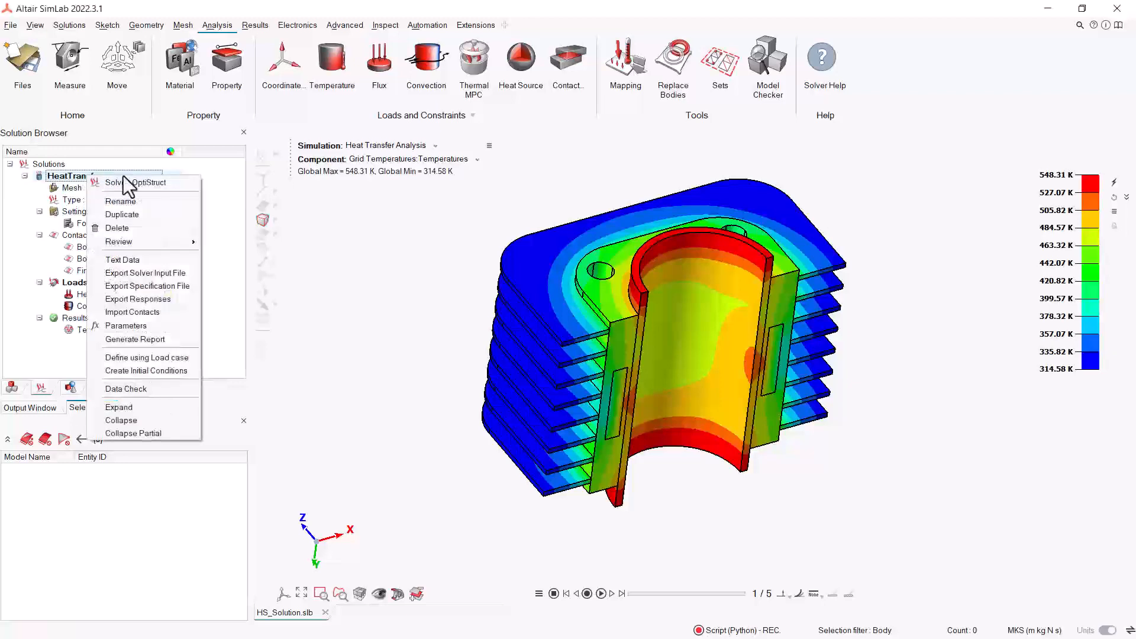
click(147, 299)
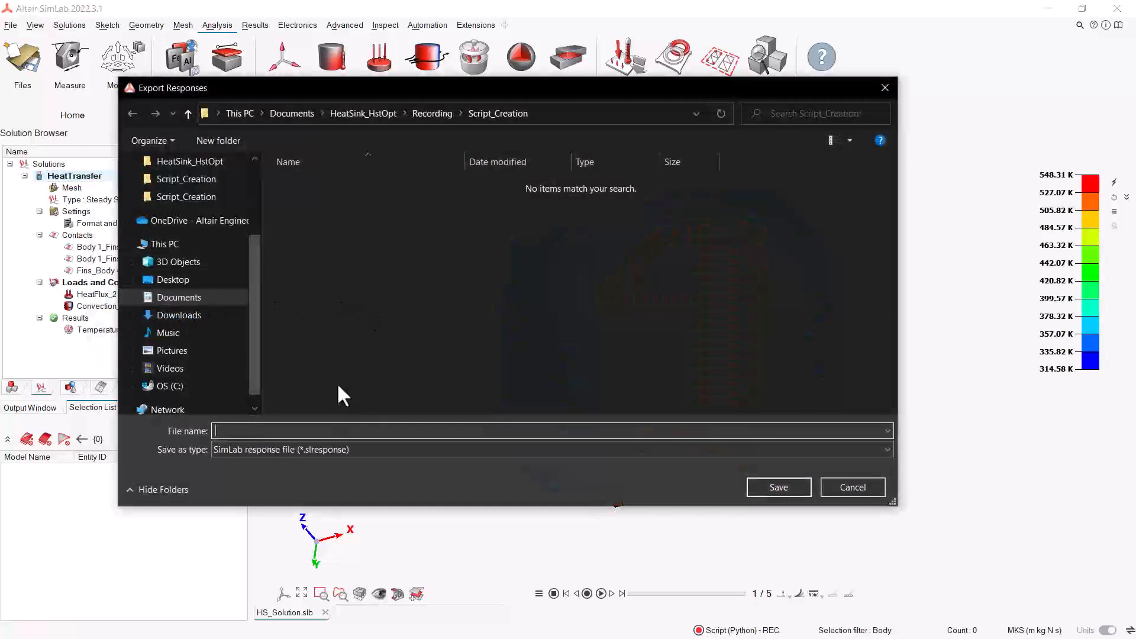
text(HS_)
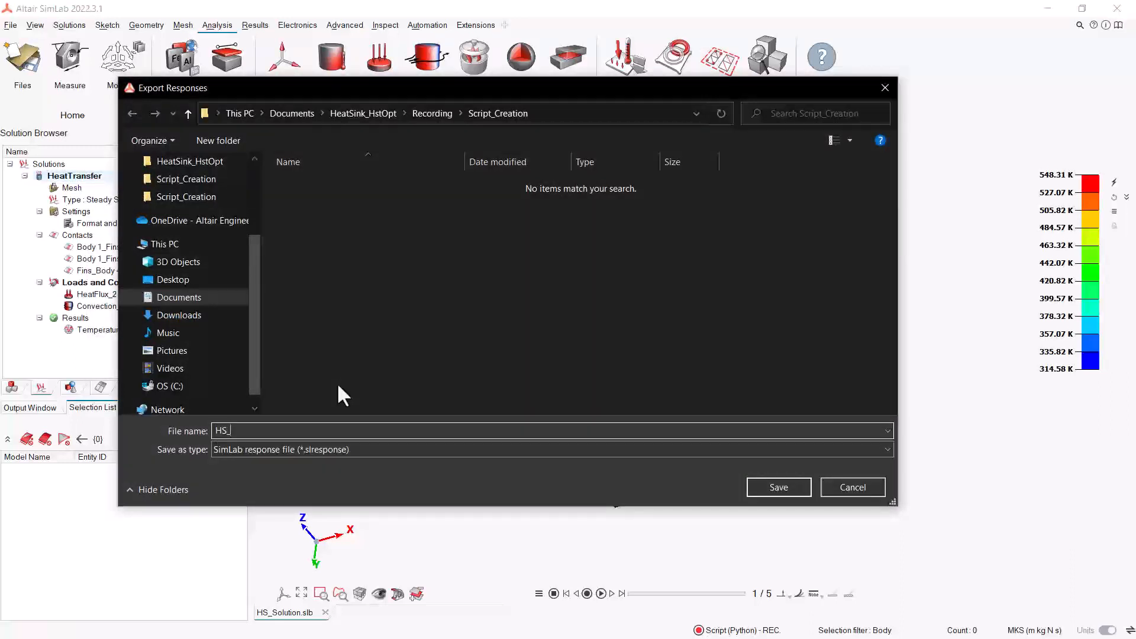
text(response)
key(Return)
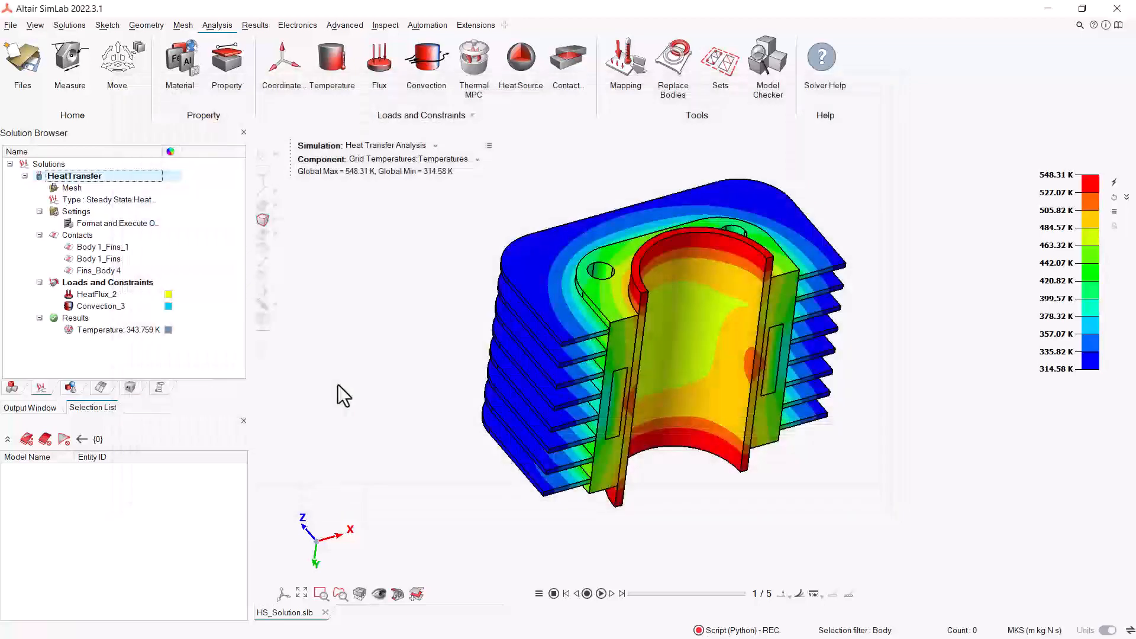
Stop the script recording and save it as the Python file HS_Script in the Script_Creation folder
click(428, 25)
mouse_move(456, 55)
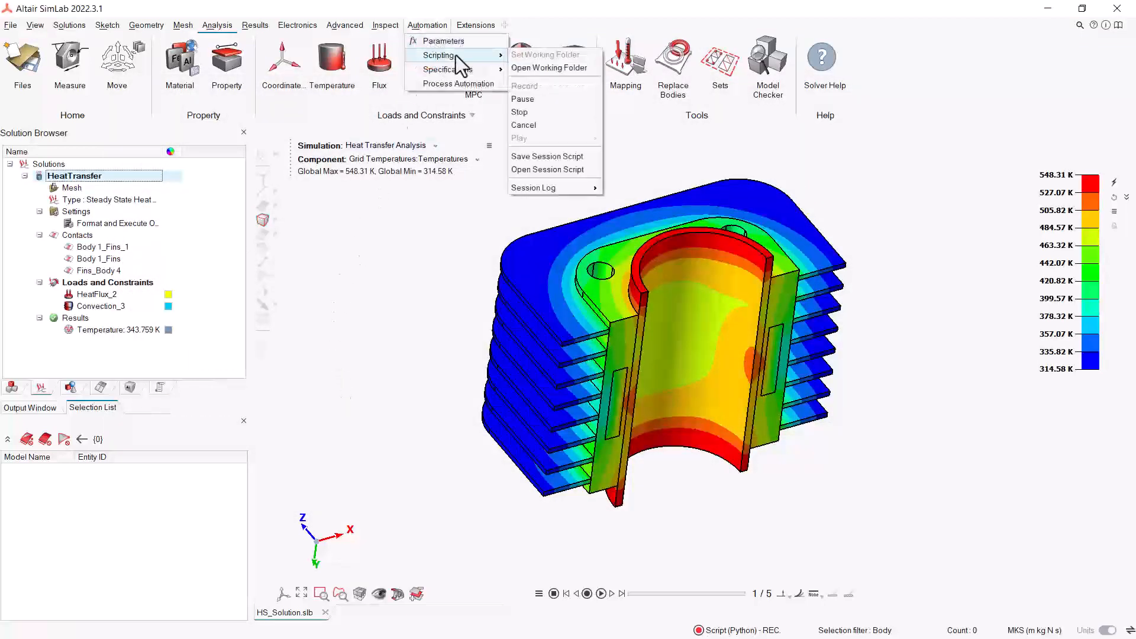
click(555, 116)
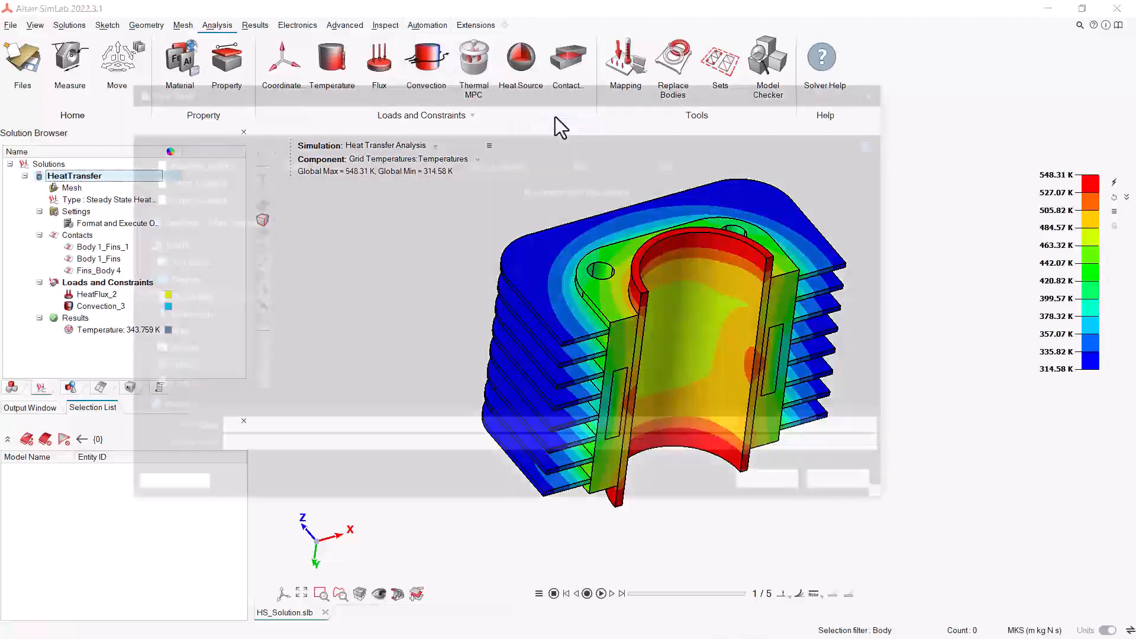
text(HS_Script)
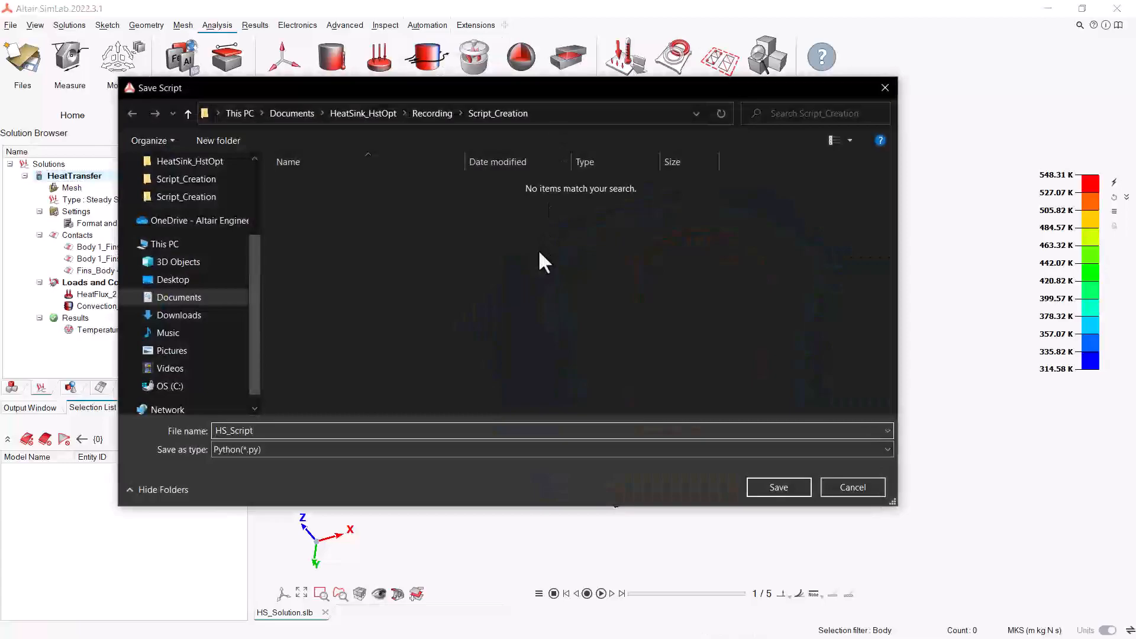
key(Return)
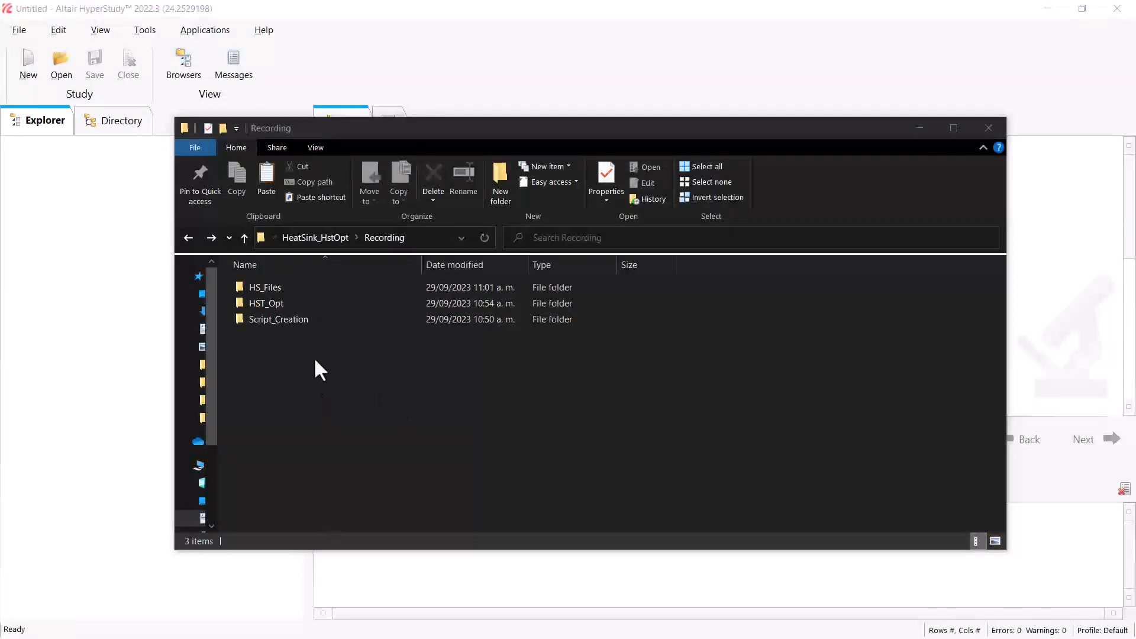
Copy Heat_Sink.stmod, Heat_Sink_Material.xml, HS_Script.py and HS_Script_Params.xml from the Script_Creation folder
click(286, 286)
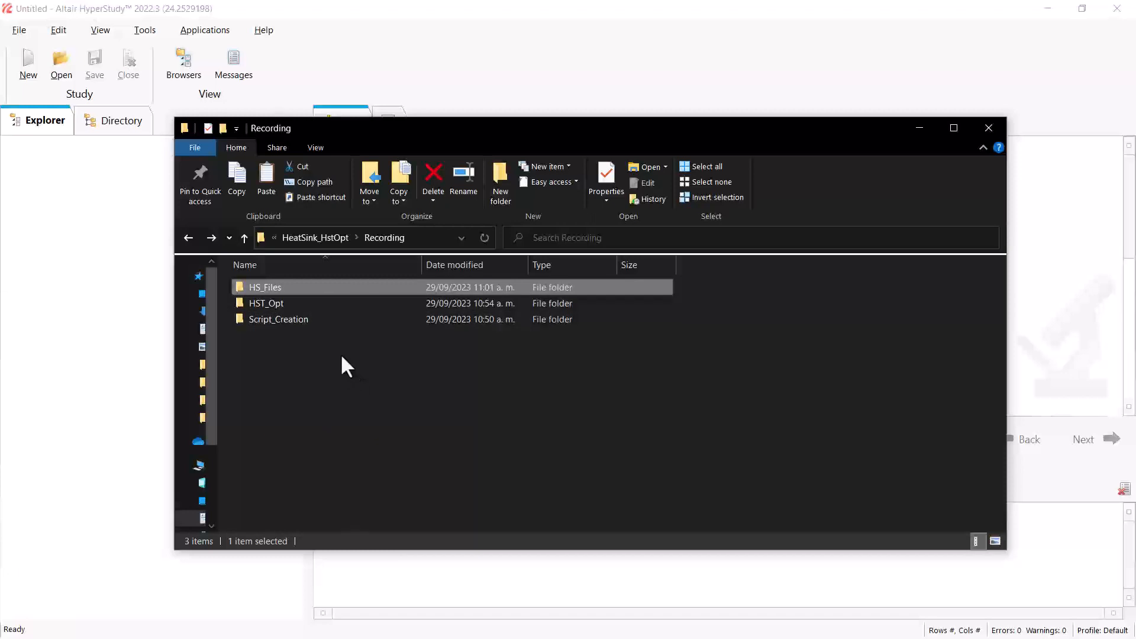
click(288, 304)
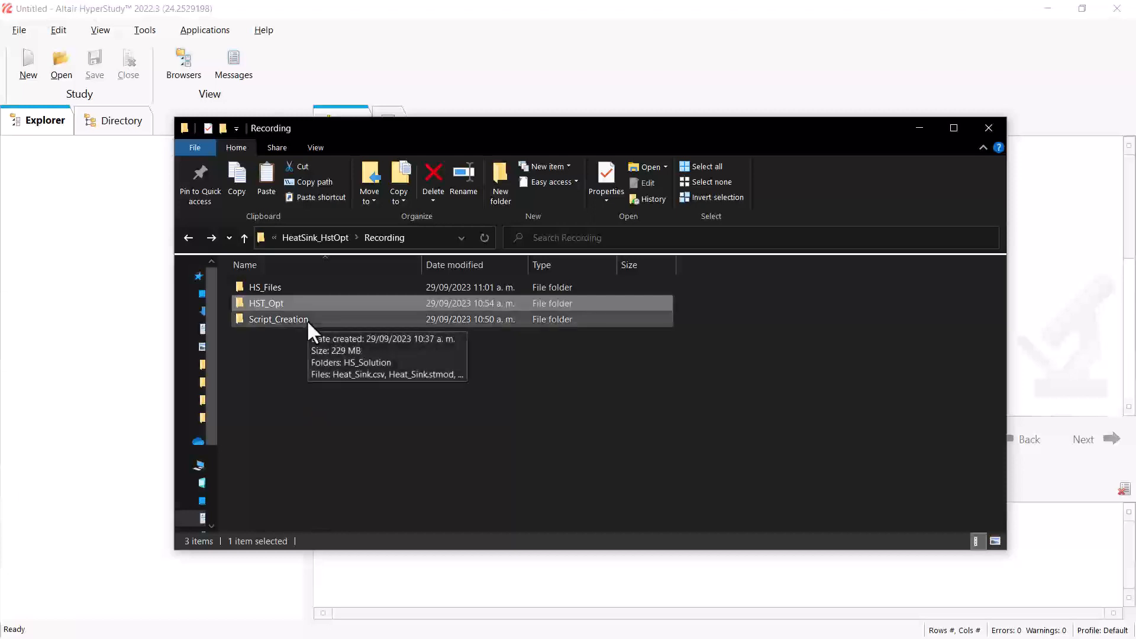
double_click(308, 320)
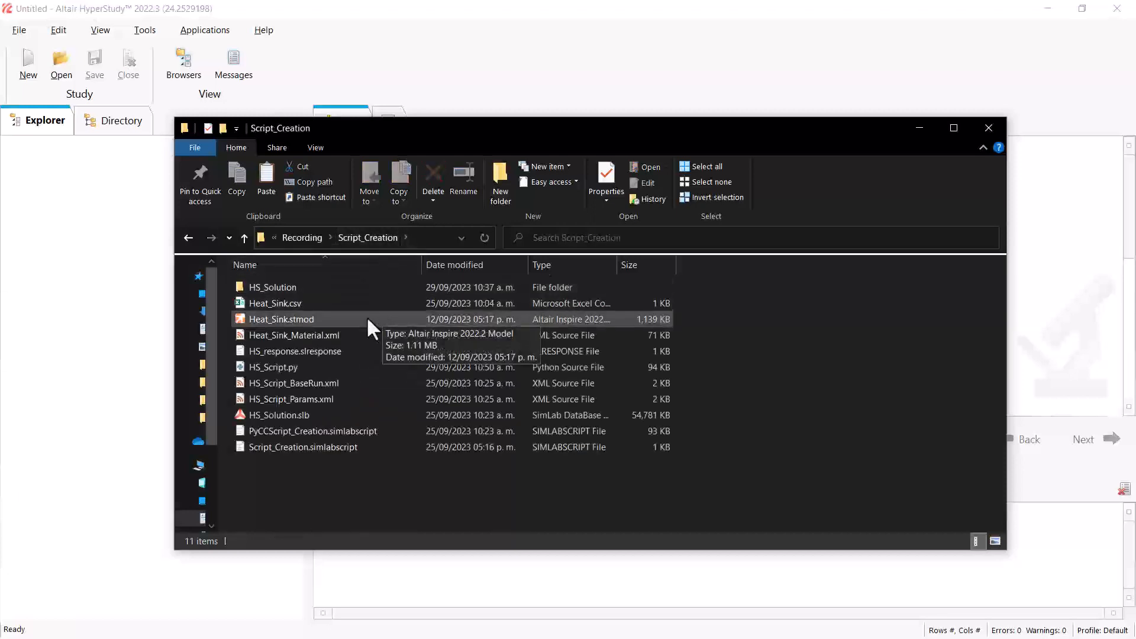
click(353, 367)
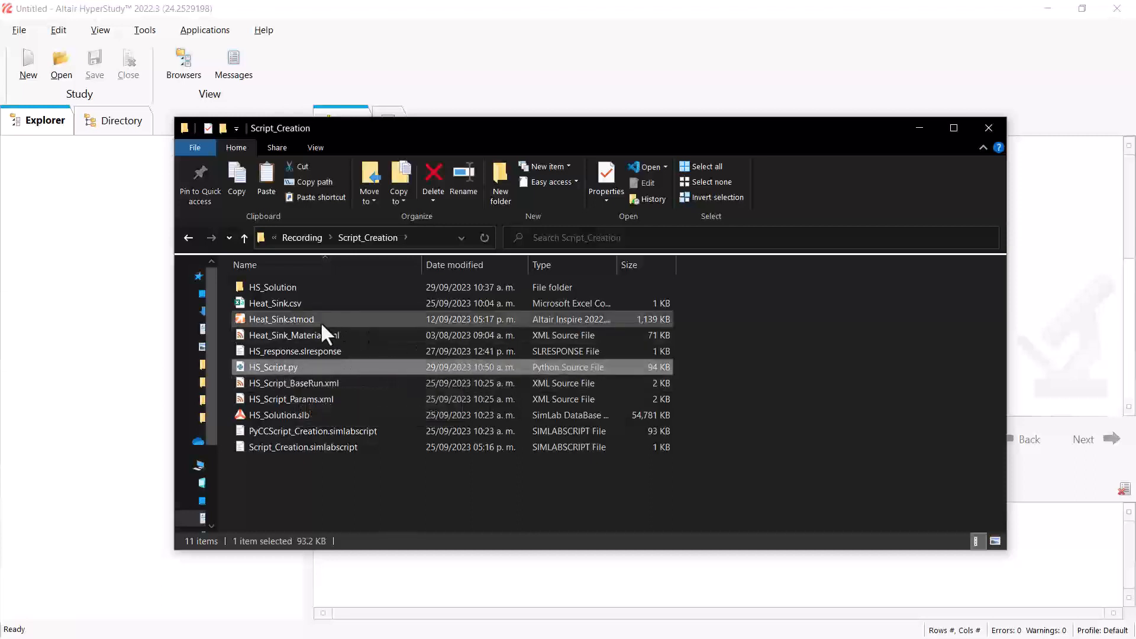
ctrl+click(290, 320)
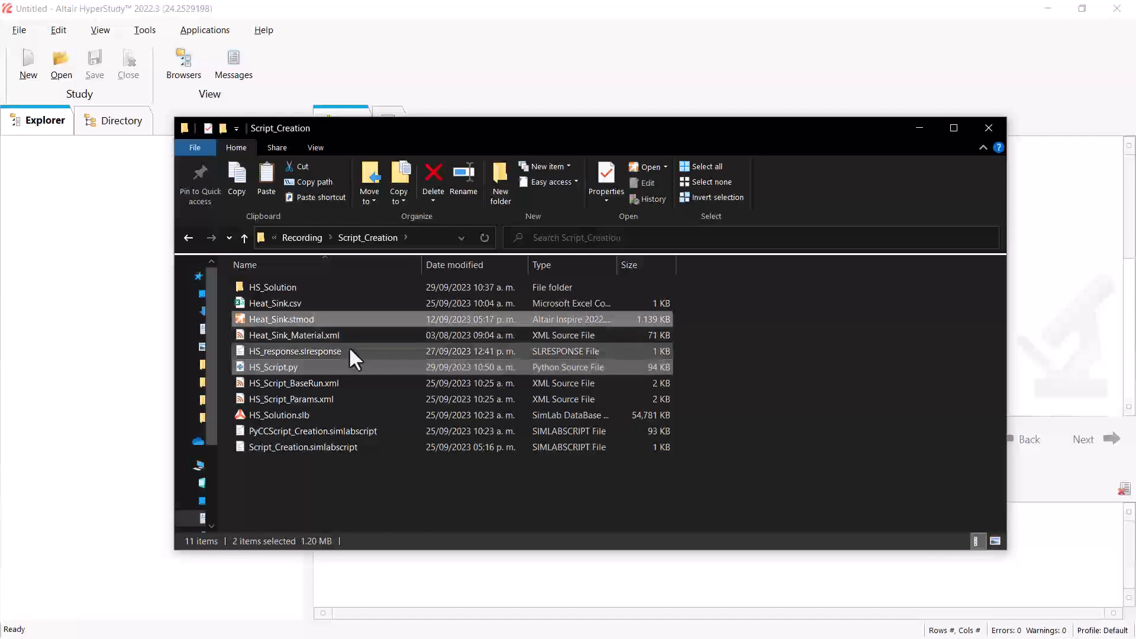
ctrl+click(335, 336)
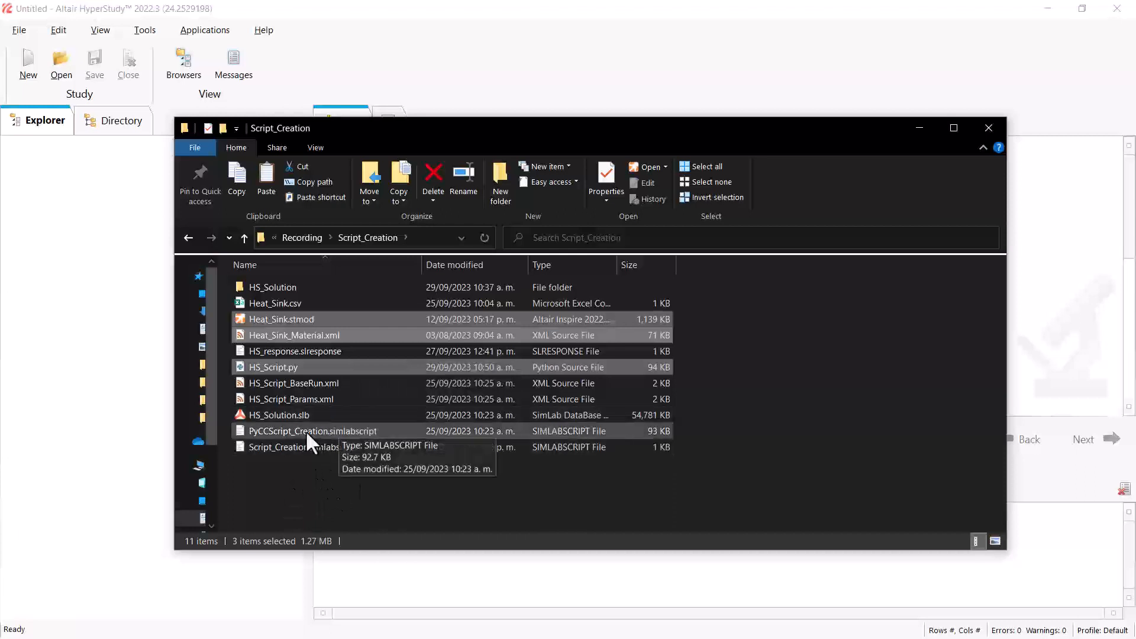
ctrl+click(312, 400)
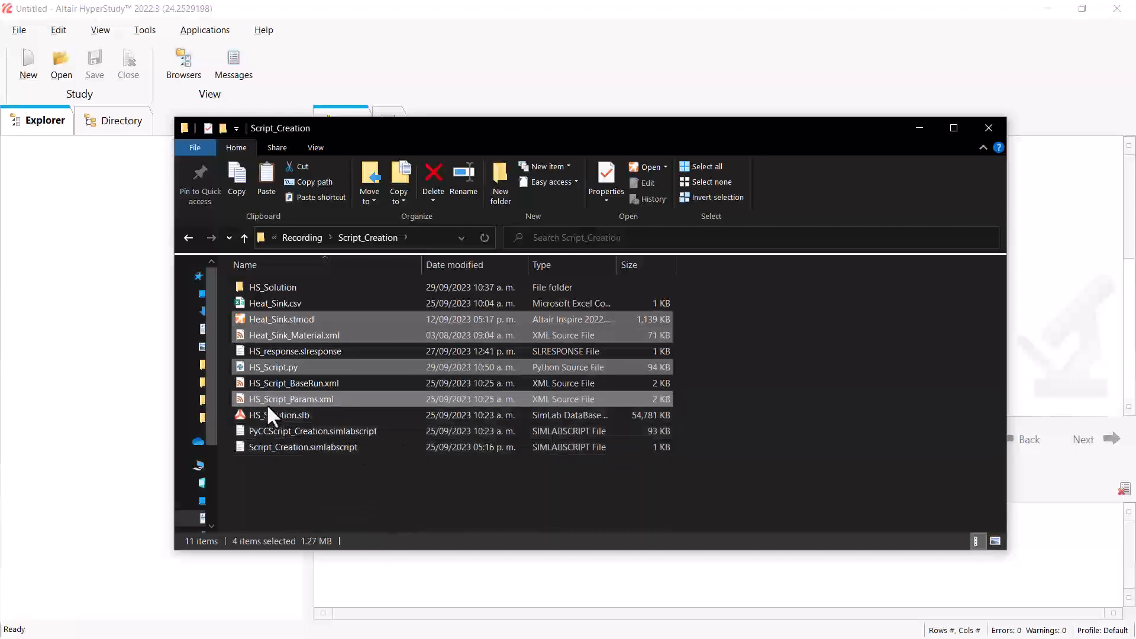
right_click(341, 399)
click(392, 310)
Paste the four copied files into the HS_Files folder inside Recording
click(323, 238)
double_click(321, 289)
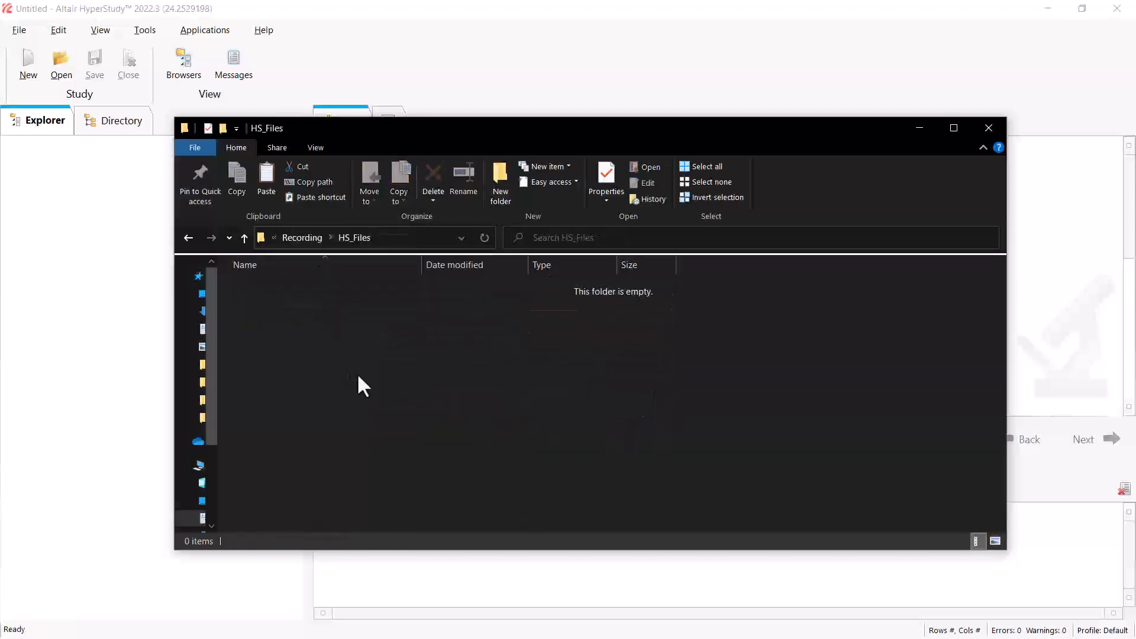
key(ctrl+v)
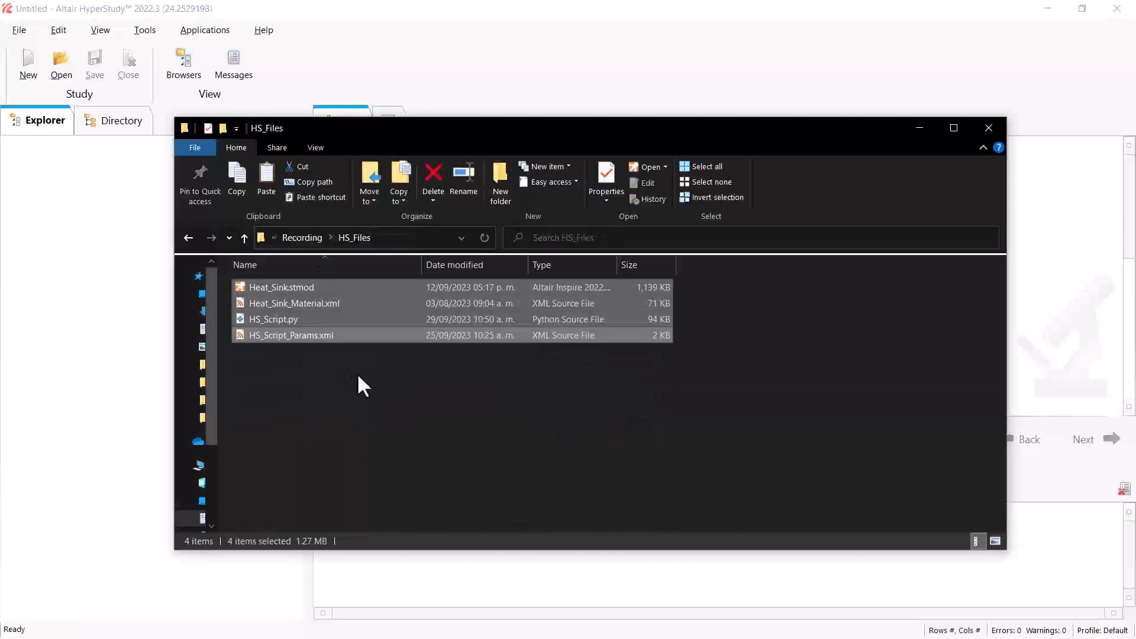
click(357, 373)
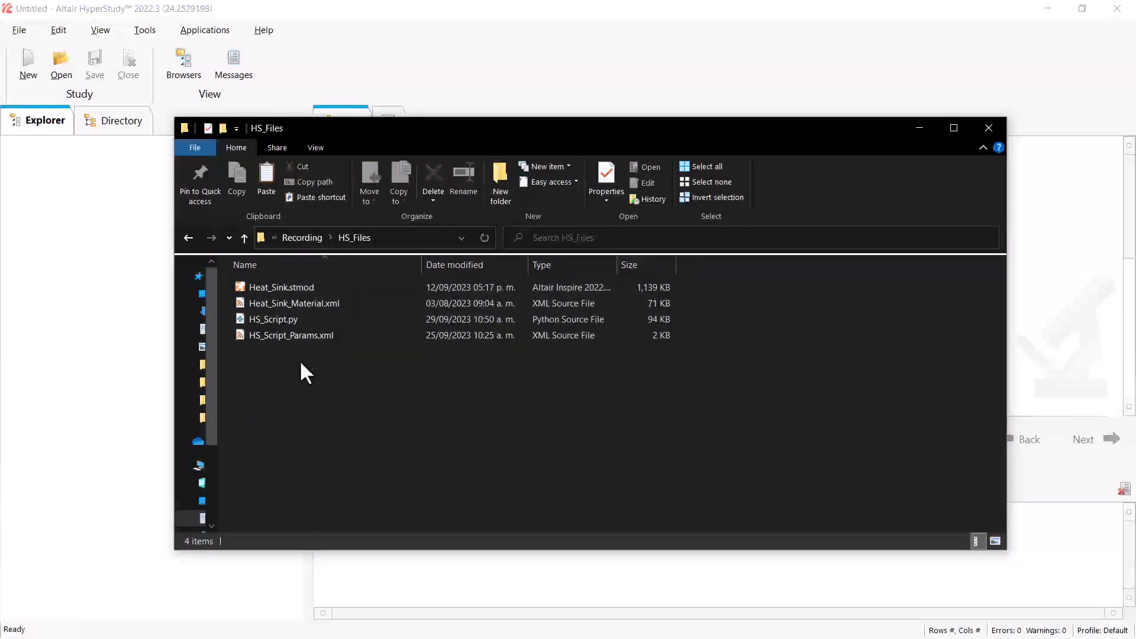
Rename HS_Script_Params.xml in the HS_Files folder as HS_Files_Params.xml
click(294, 339)
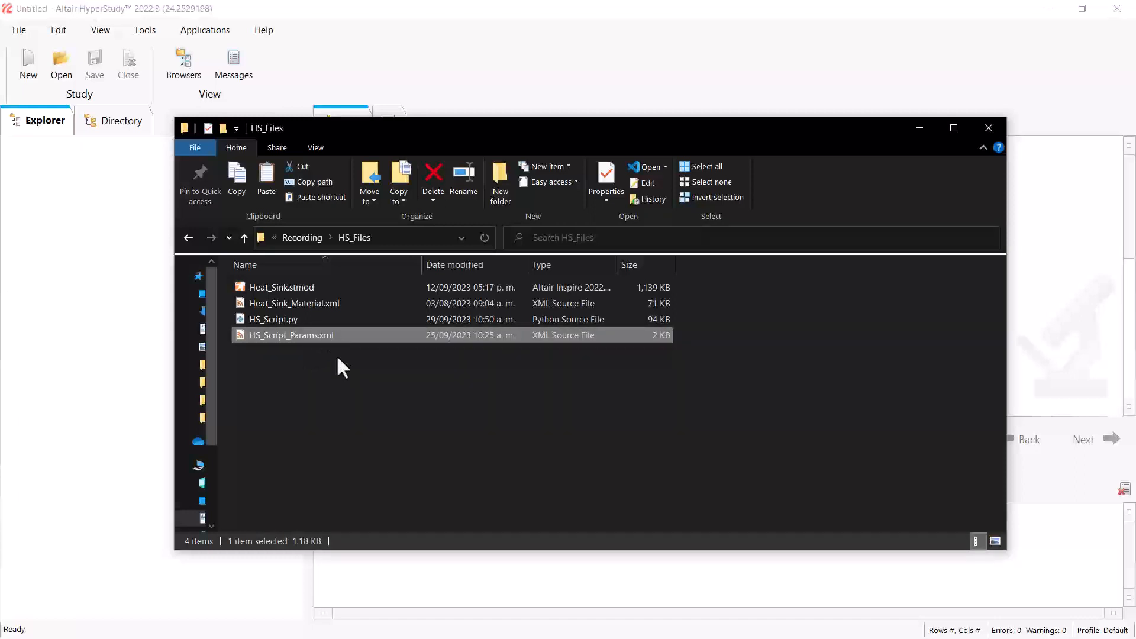
key(F2)
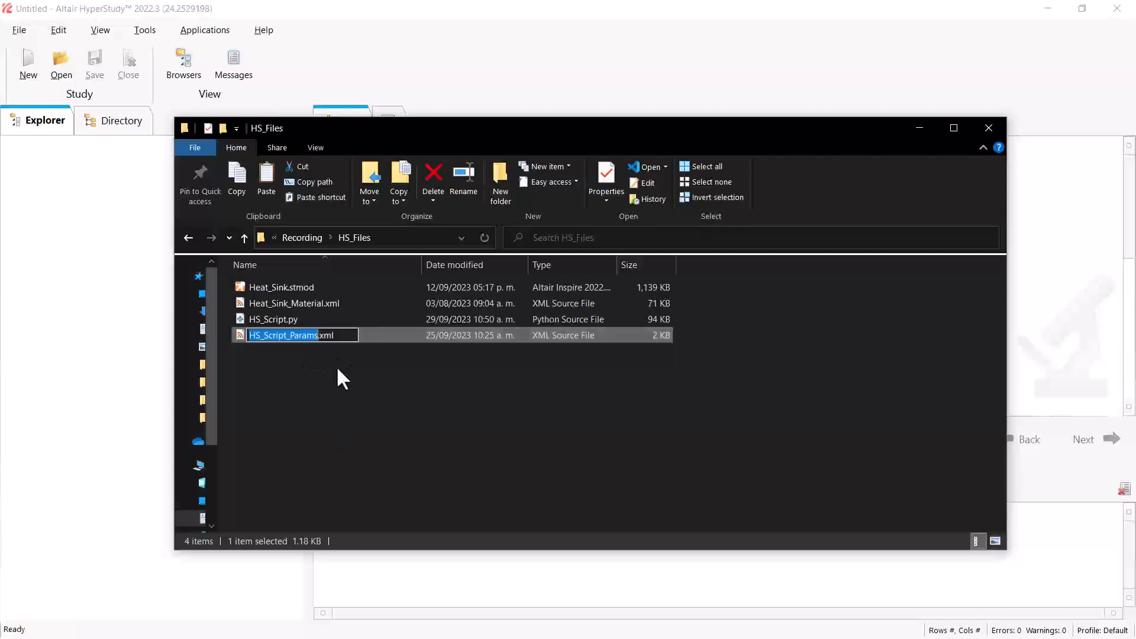
key(Right)
key(Left)
key(Left)
key(Left)
key(Left)
key(Left)
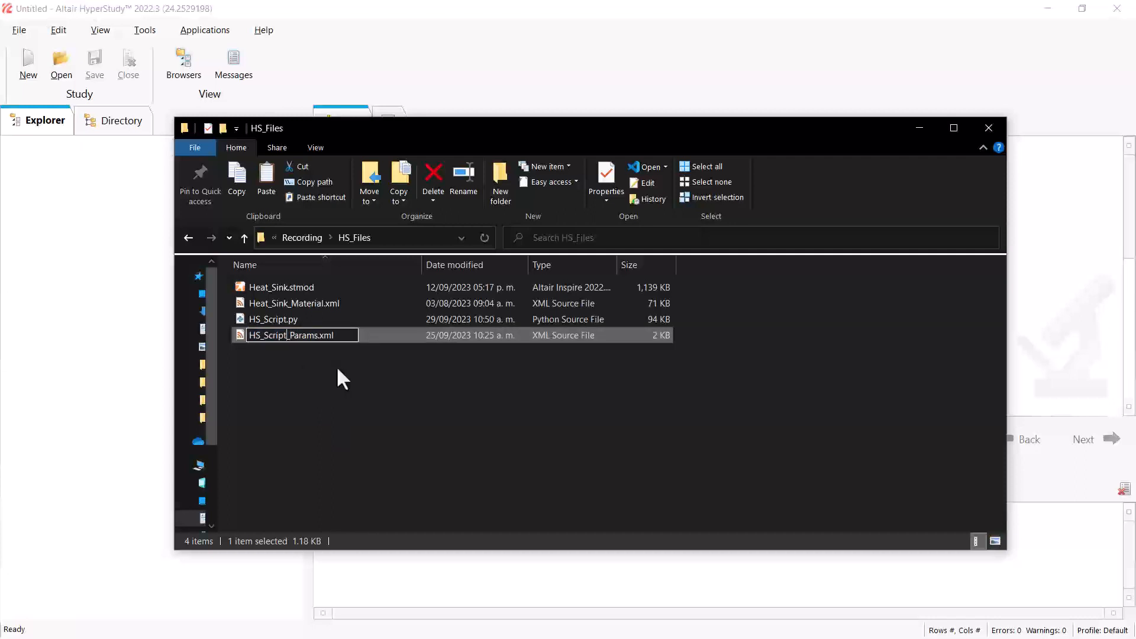
key(BackSpace)
key(BackSpace)
key(BackSpace)
key(BackSpace)
key(BackSpace)
key(BackSpace)
key(BackSpace)
text(Files)
key(Return)
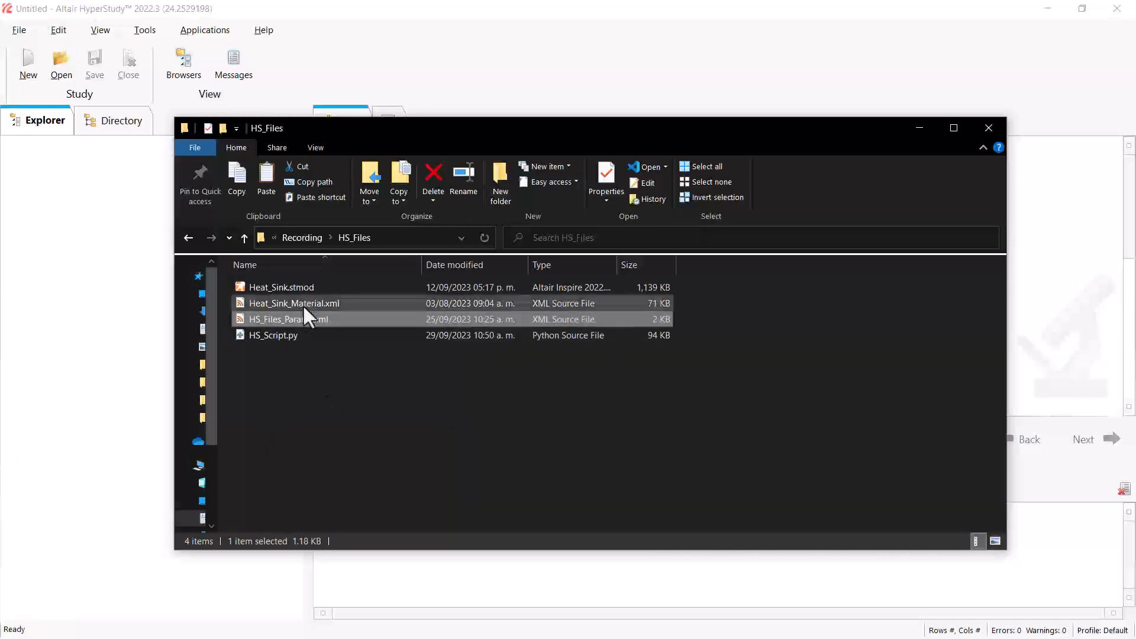
Open HS_Files_Params.xml in Visual Studio Code, examine the Model section's Width, Heigth and Thickness parameters, and close the editor
double_click(309, 325)
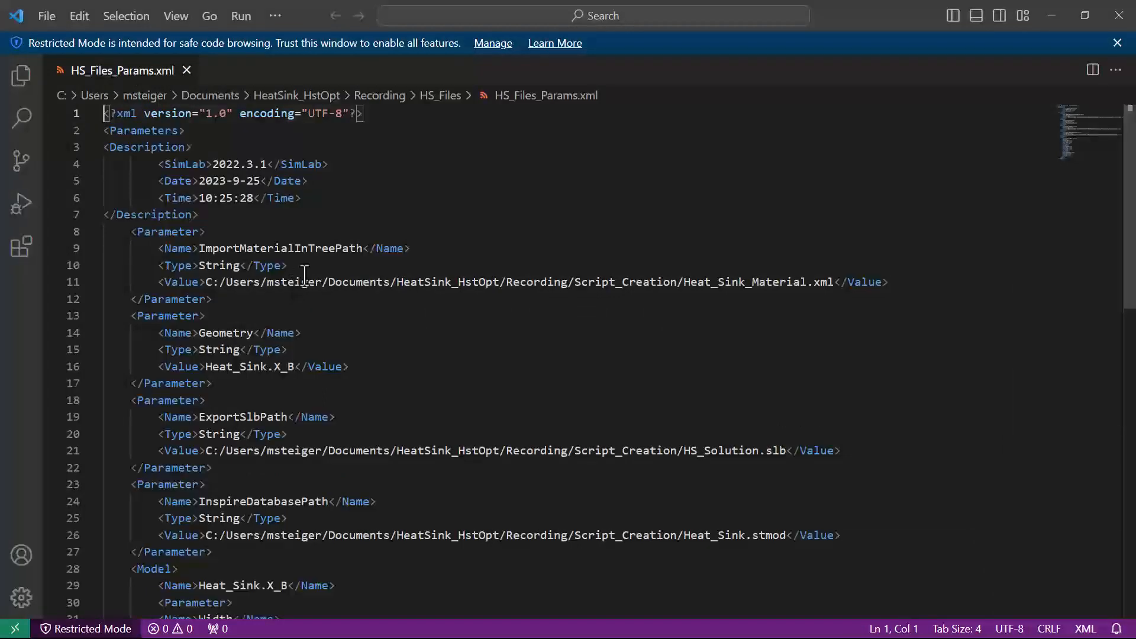
scroll(264, 243, down, 3)
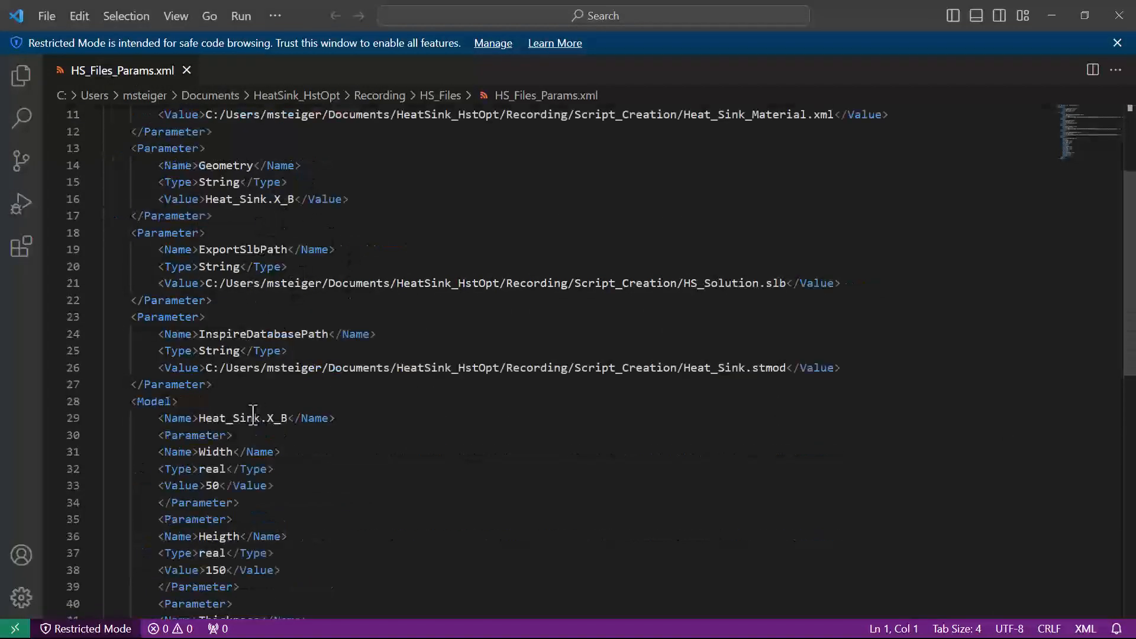
scroll(267, 377, down, 3)
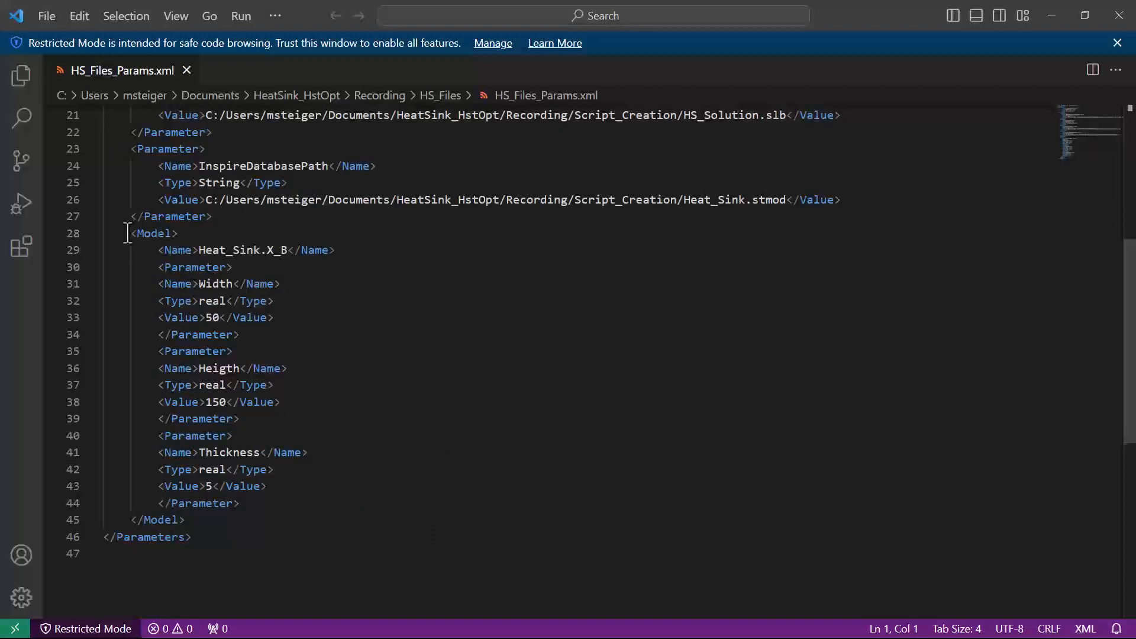
drag(132, 233, 263, 234)
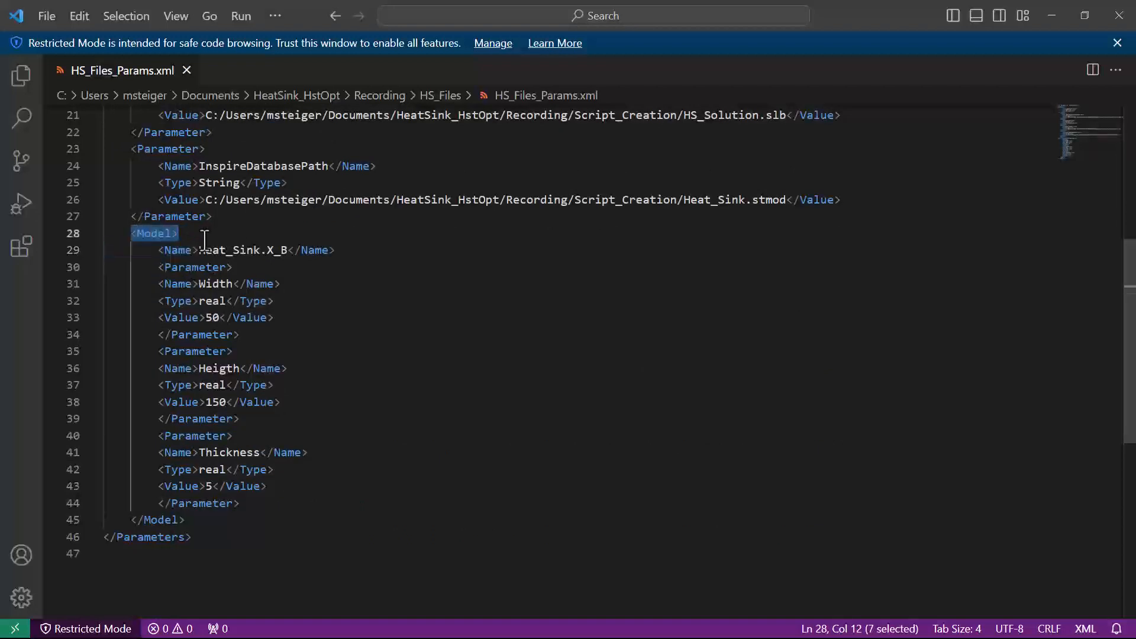
drag(199, 284, 235, 285)
drag(199, 368, 241, 368)
mouse_move(199, 452)
mouse_down()
mouse_move(263, 453)
mouse_move(198, 470)
mouse_up()
click(273, 486)
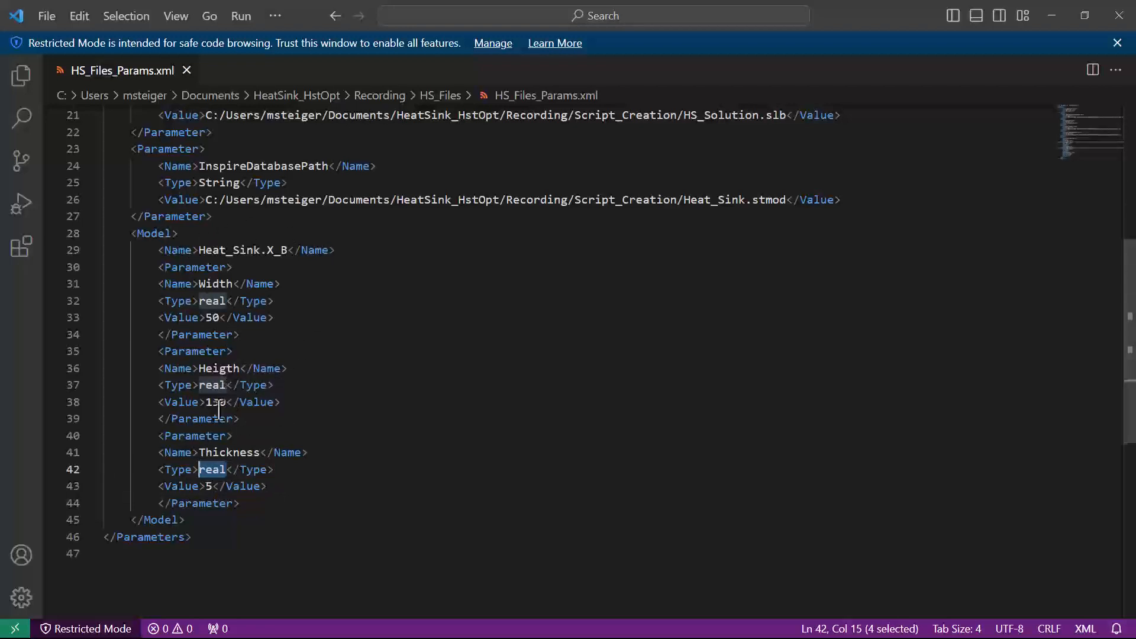
drag(206, 403, 228, 403)
click(296, 418)
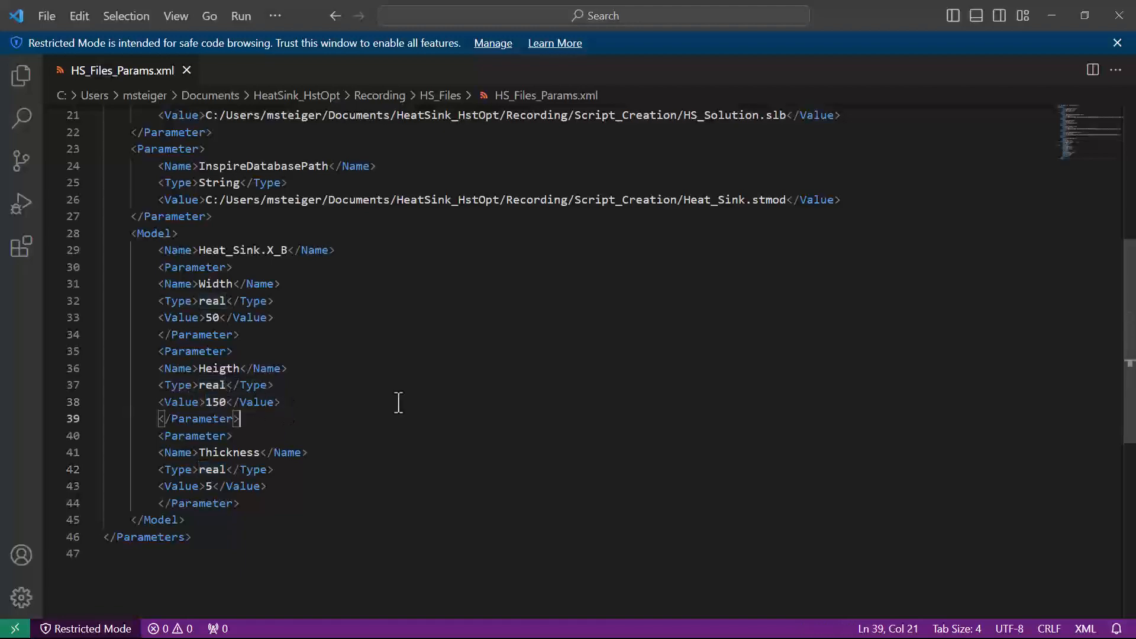
click(1132, 26)
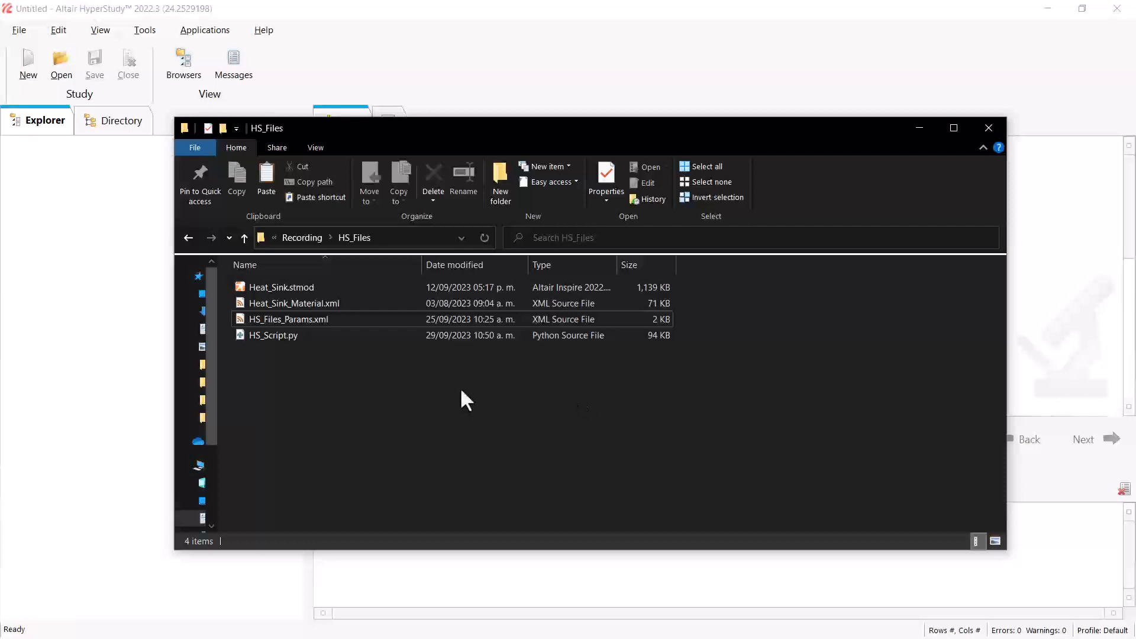
Open HS_Script.py from HS_Files in Visual Studio Code and examine the relative file path in the InspireDatabase block
double_click(292, 336)
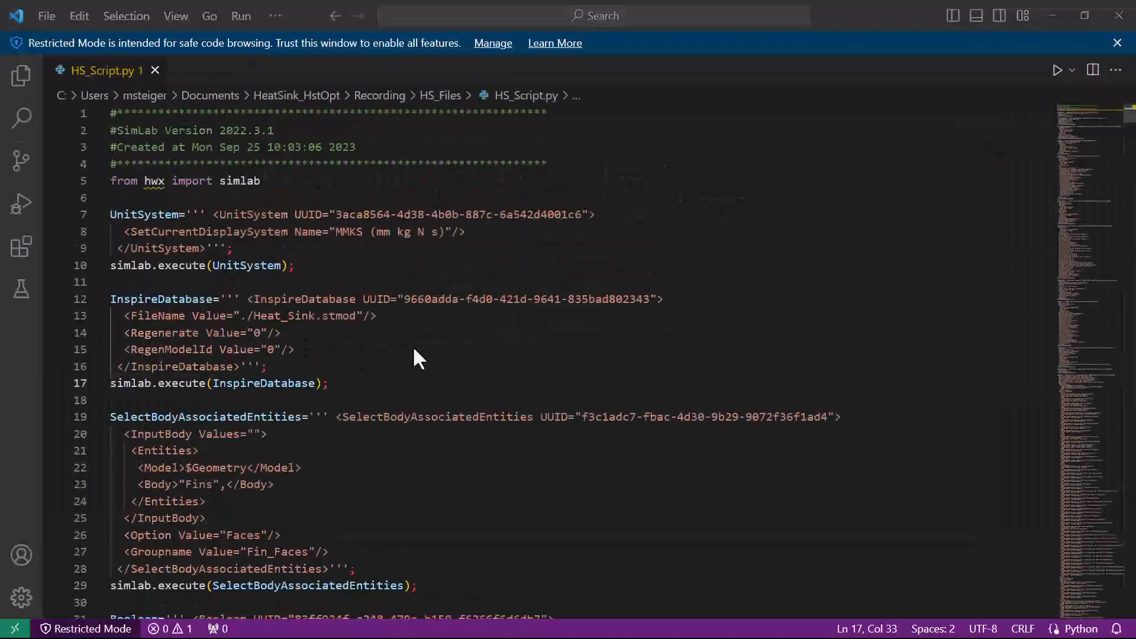
scroll(413, 349, down, 1)
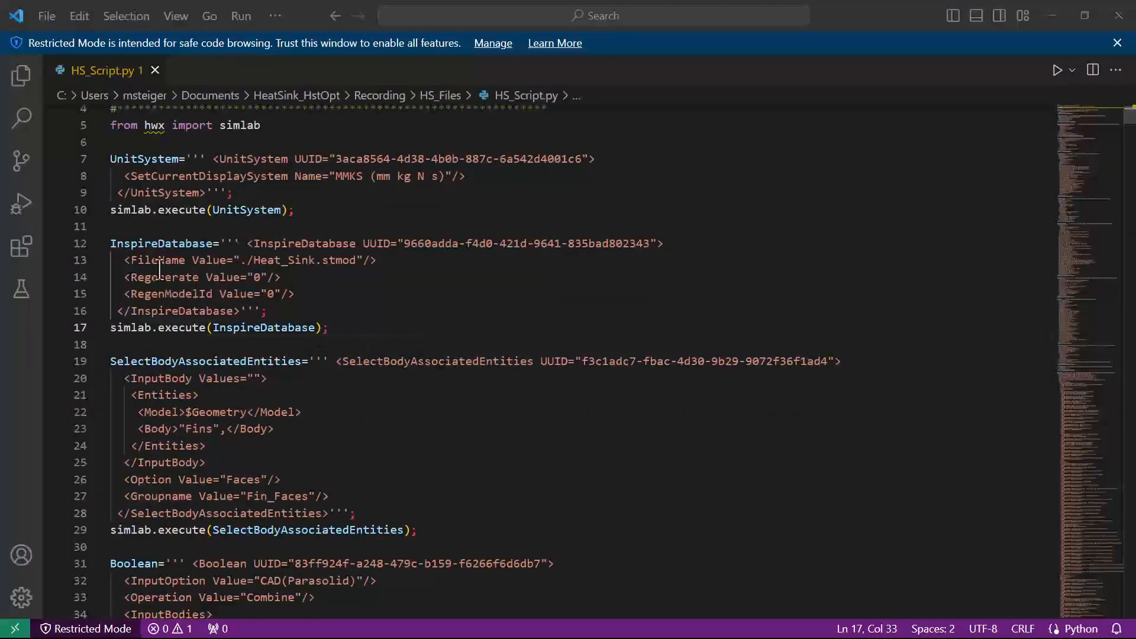
drag(346, 329, 110, 243)
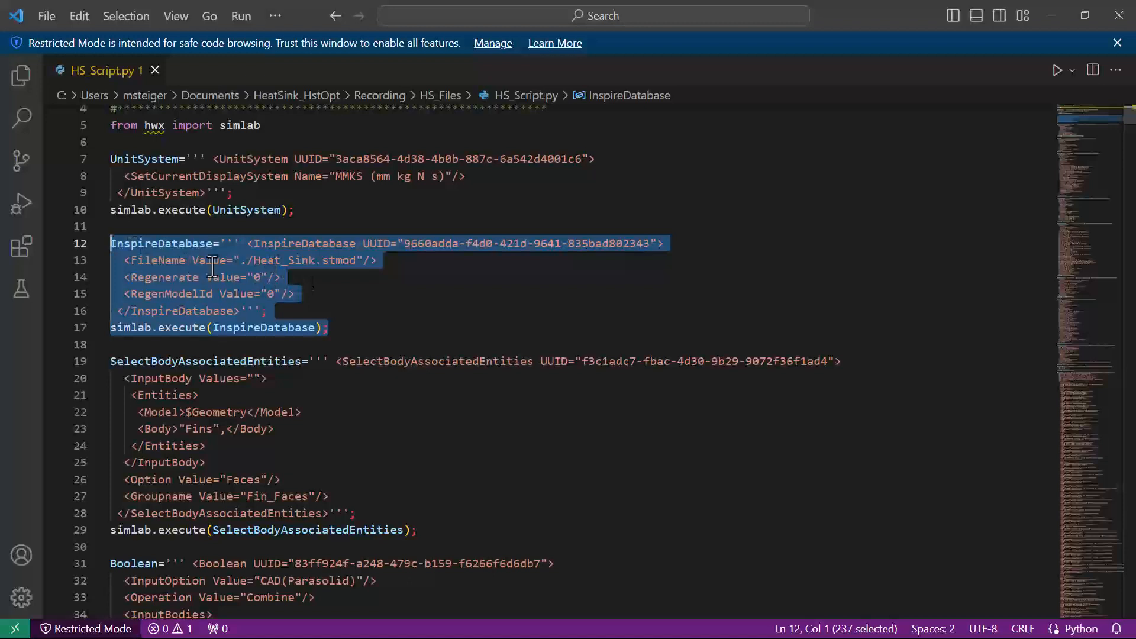
click(179, 243)
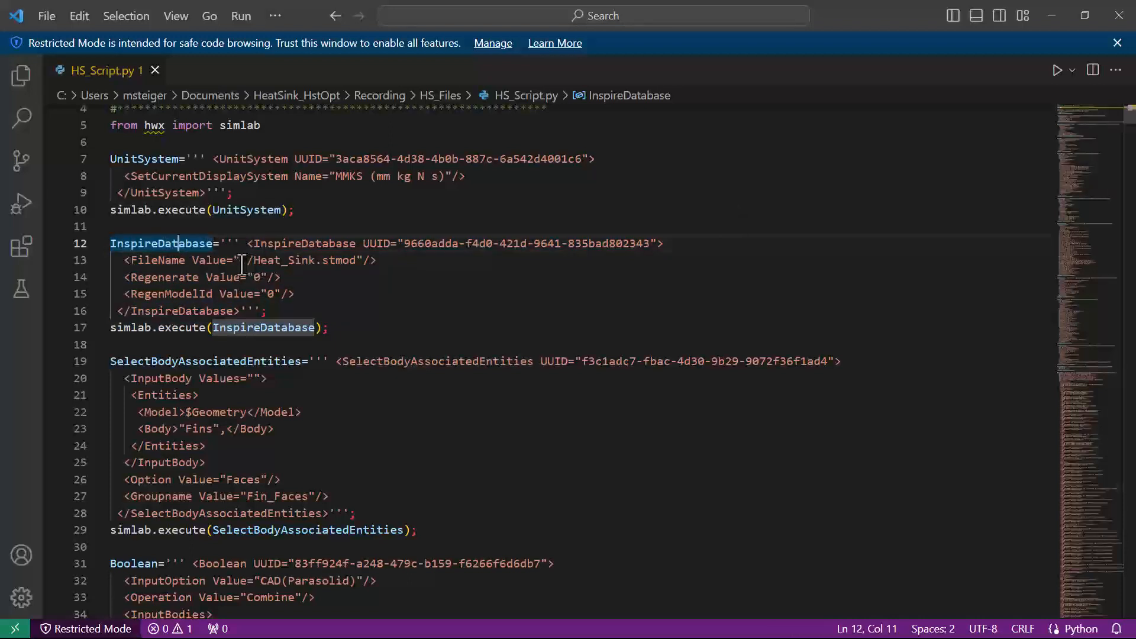
drag(239, 260, 355, 260)
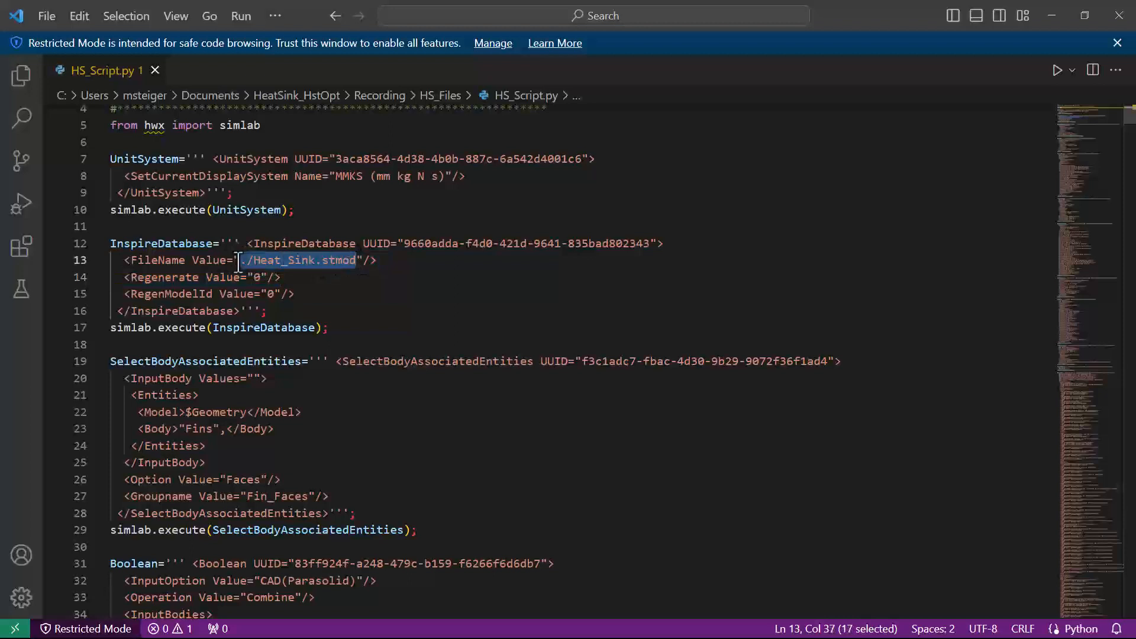
drag(239, 262, 252, 263)
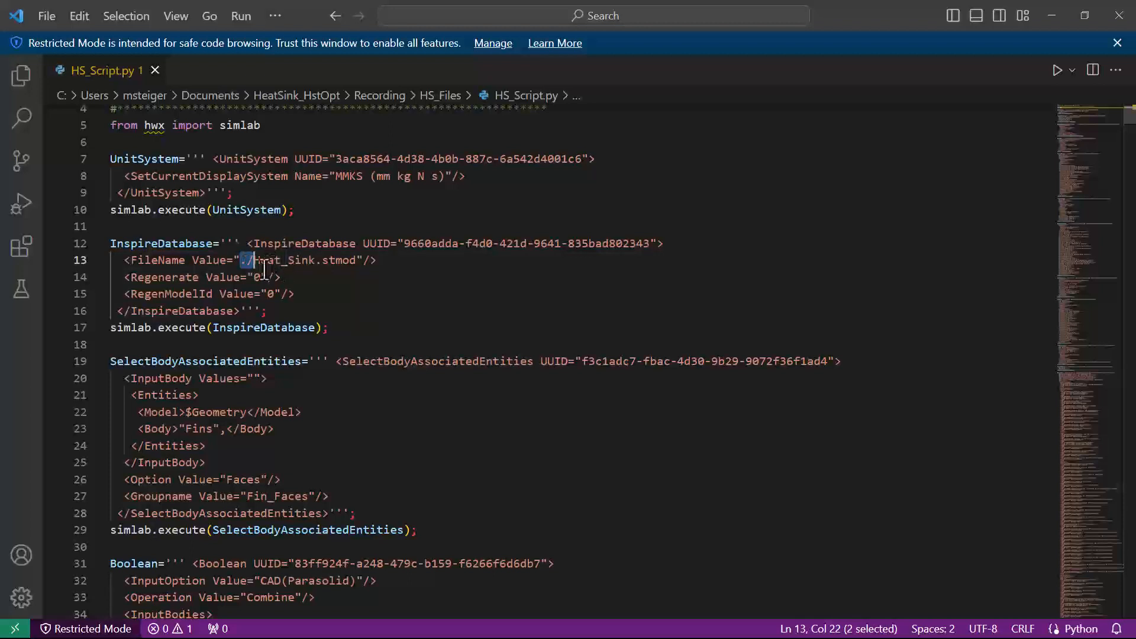
drag(255, 265, 356, 265)
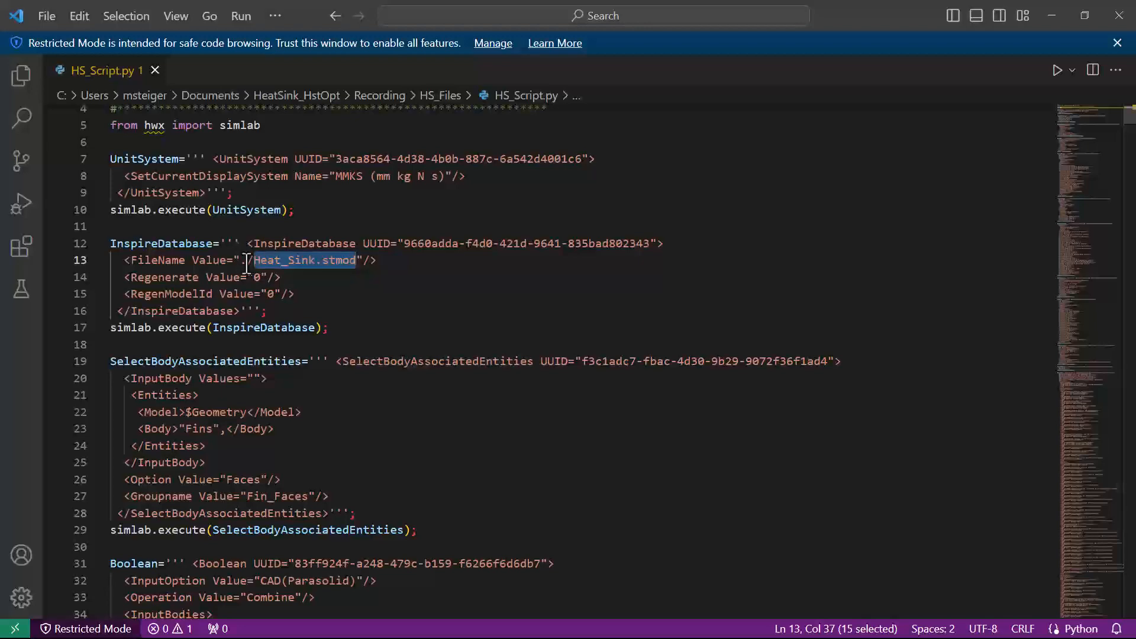
Collapse the three consecutive Material blocks between the DeleteMaterial and ImportMaterialInTree commands in HS_Script.py
scroll(284, 296, down, 6)
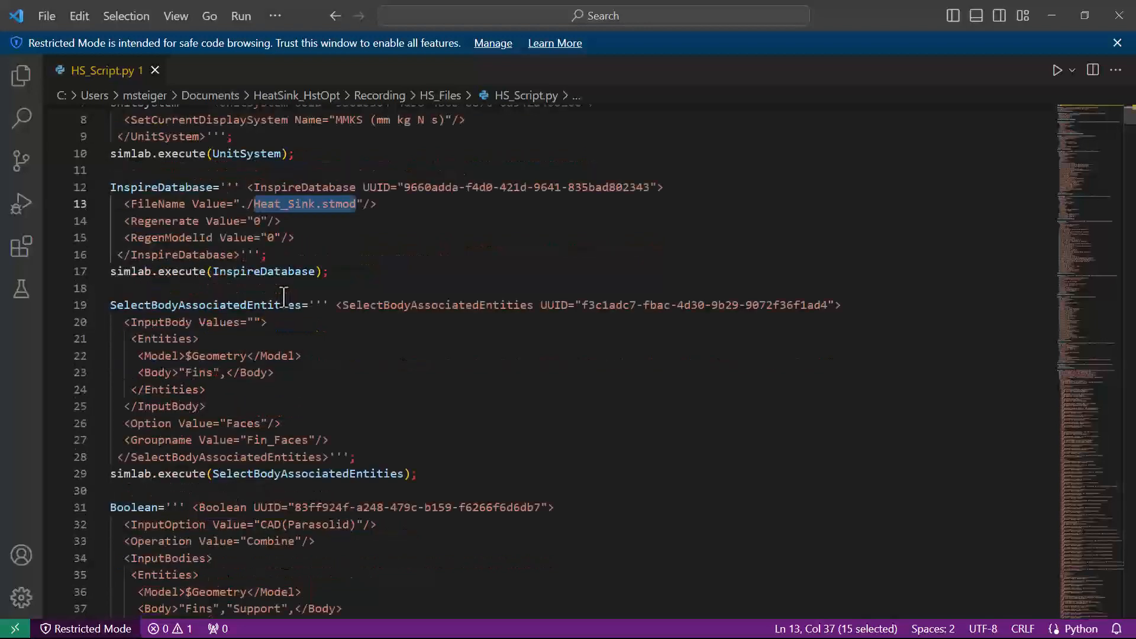
scroll(337, 454, down, 20)
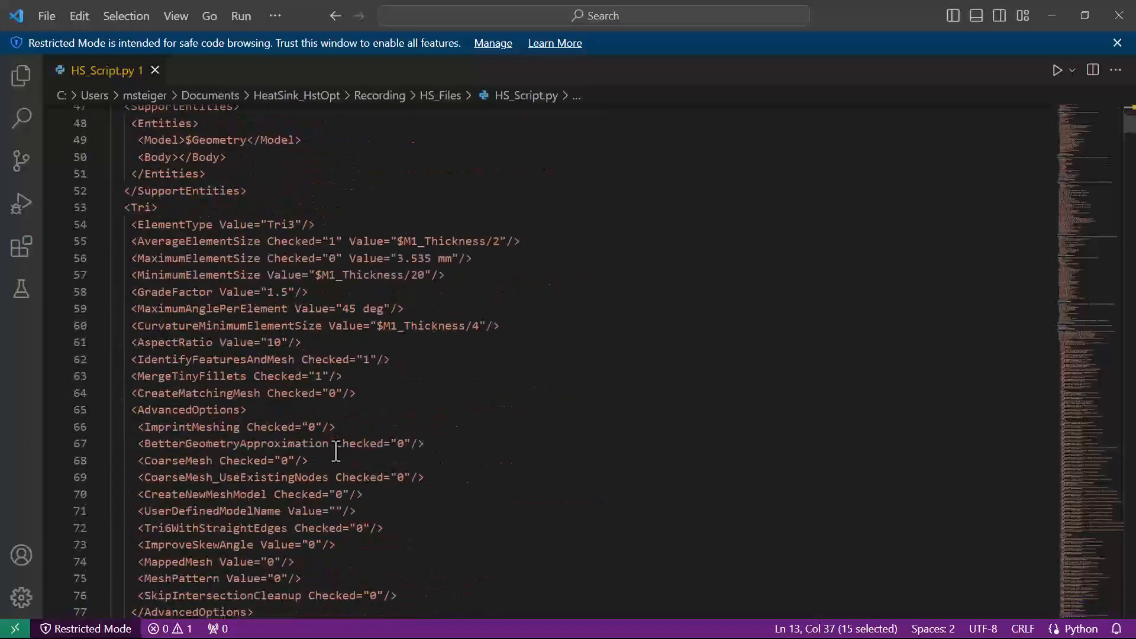
scroll(336, 452, down, 5)
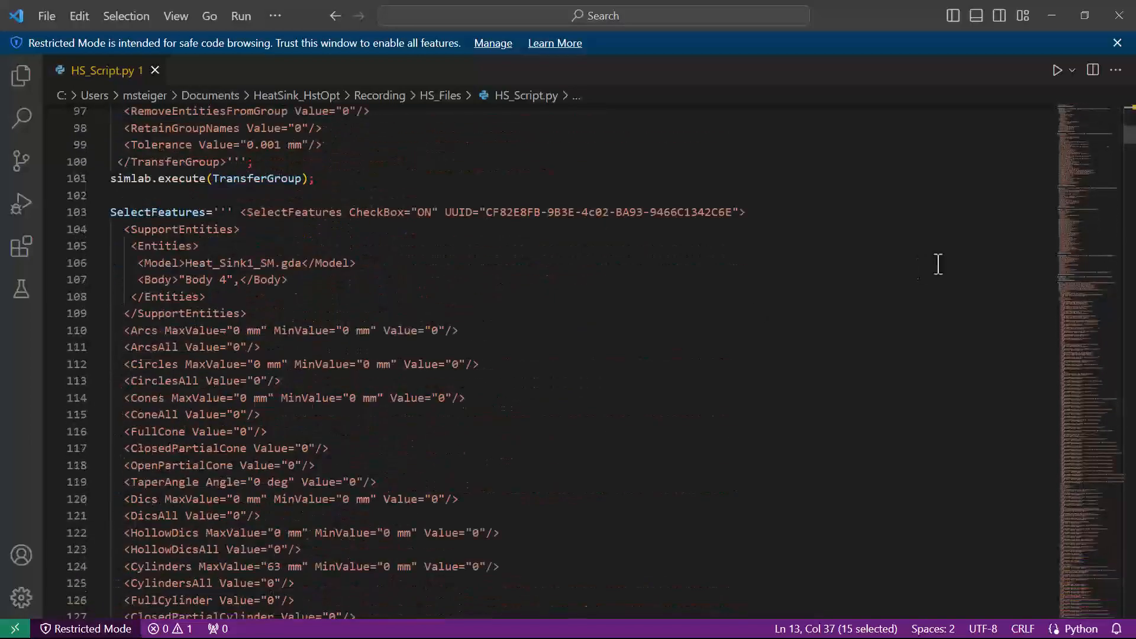
scroll(799, 307, down, 5)
scroll(1083, 172, down, 20)
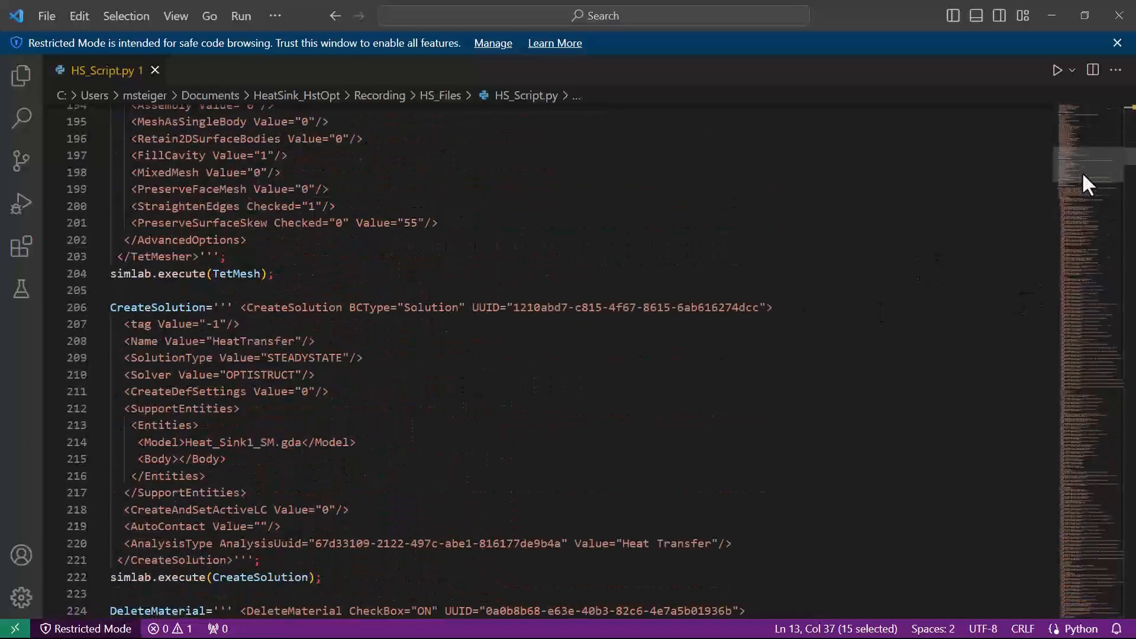
scroll(1085, 178, up, 7)
scroll(225, 462, down, 1)
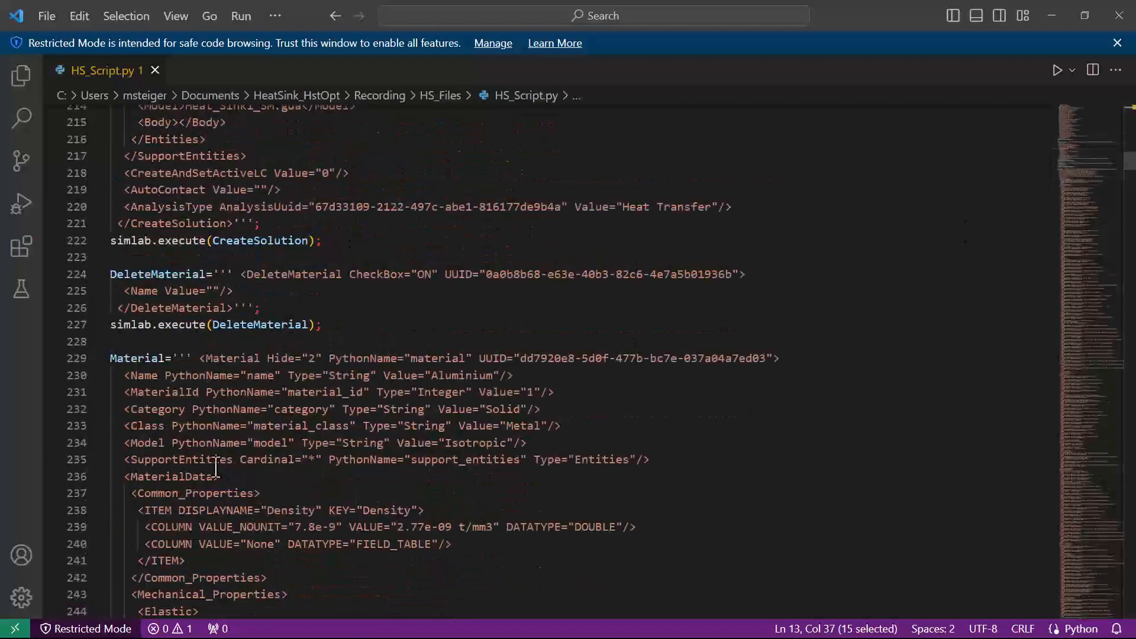
click(102, 359)
click(102, 410)
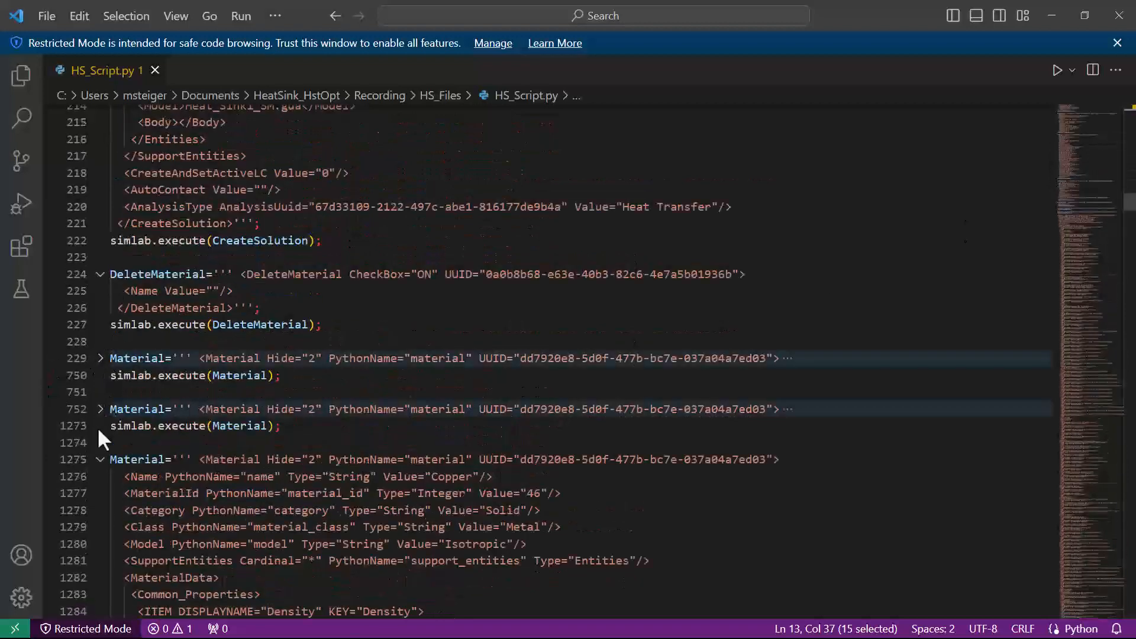
click(100, 460)
scroll(140, 460, down, 1)
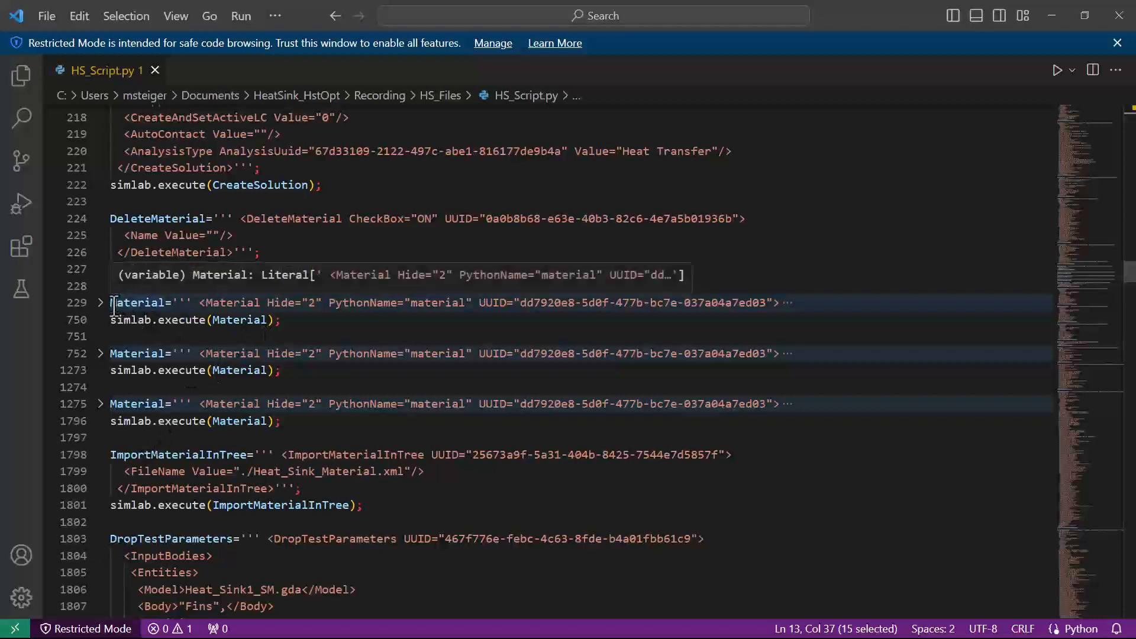
Examine the contents of the first Material block and the ImportMaterialInTree block that references Heat_Sink_Material.xml in HS_Script.py
drag(110, 305, 289, 423)
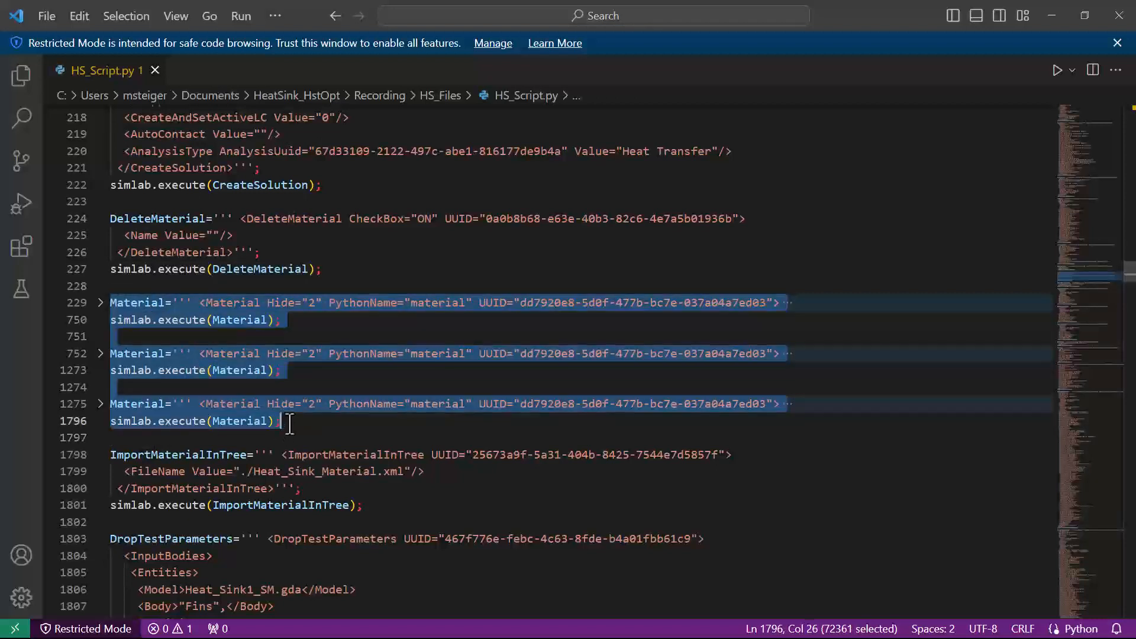
click(100, 304)
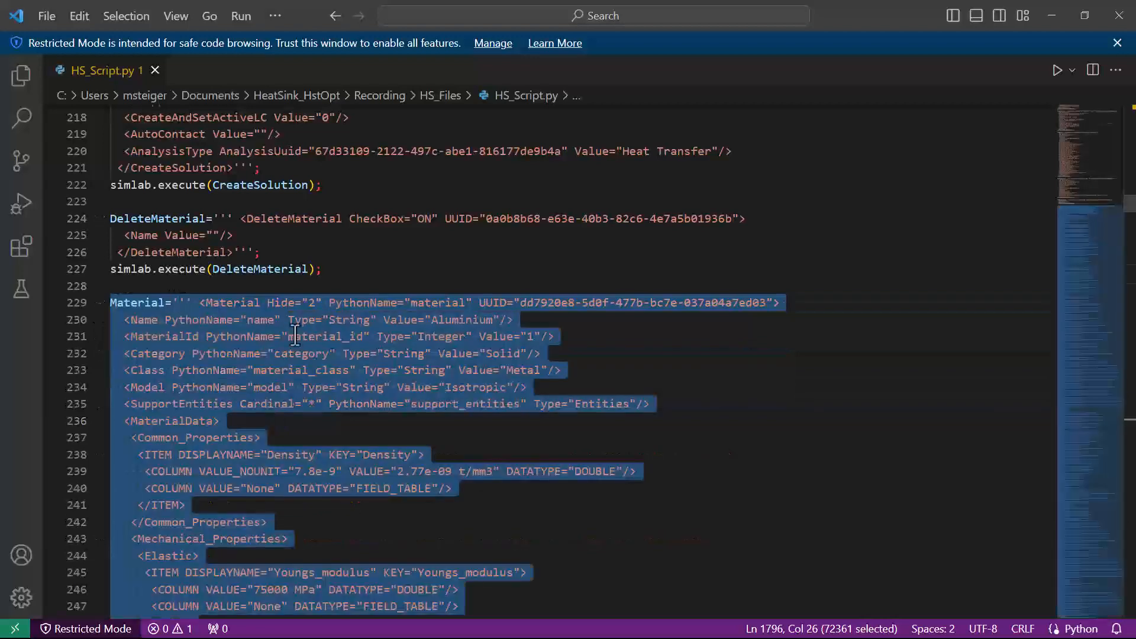
click(100, 303)
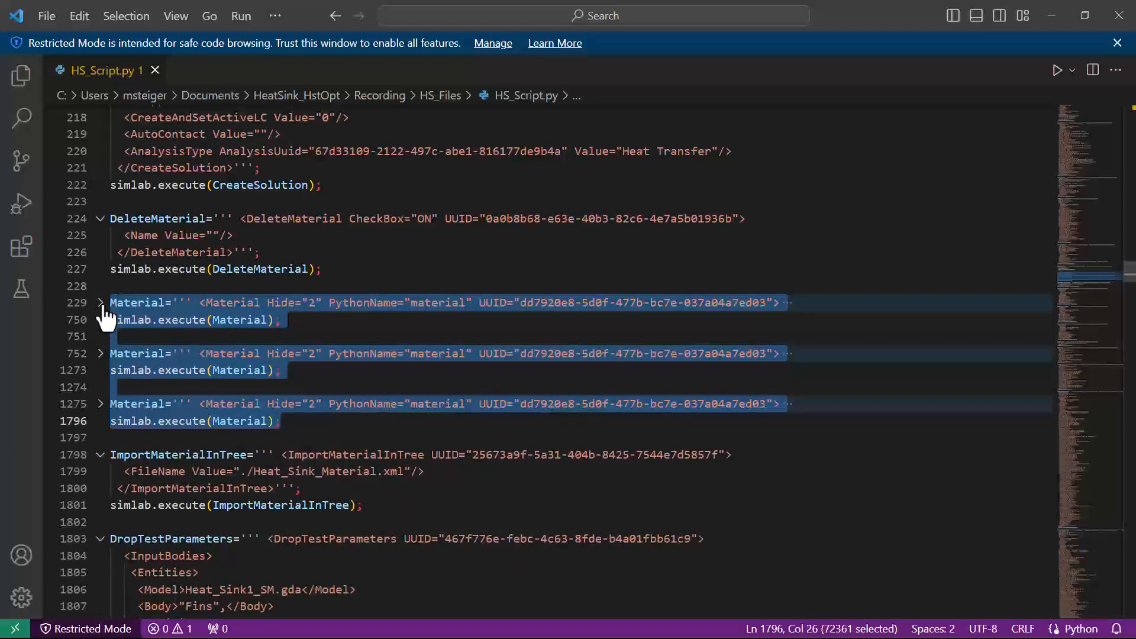
click(100, 303)
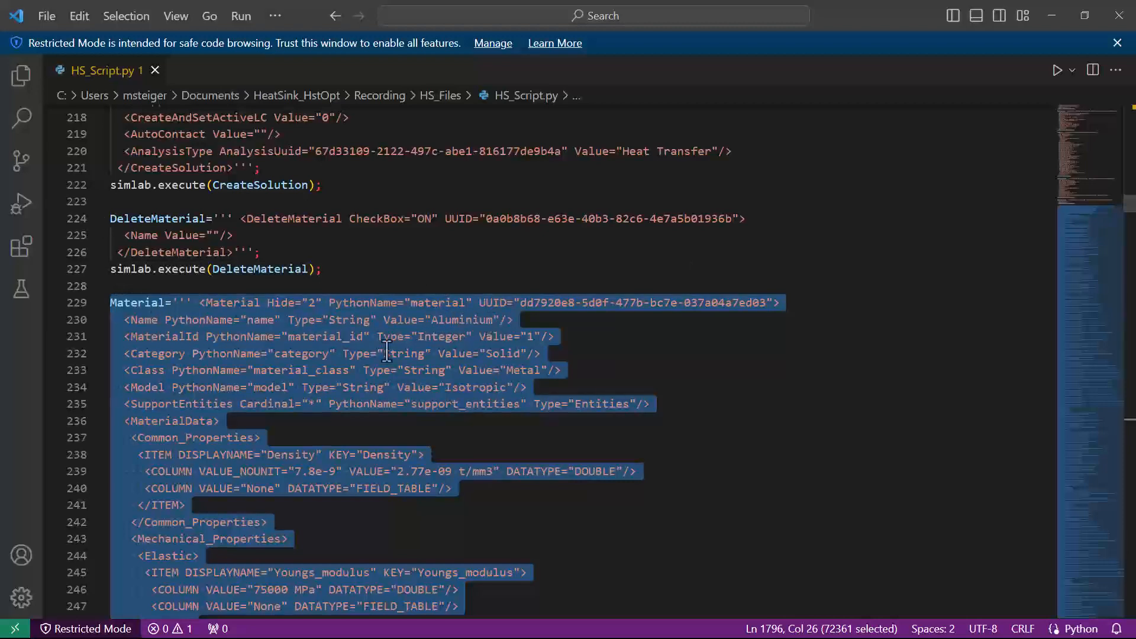
scroll(303, 401, down, 3)
scroll(238, 473, up, 2)
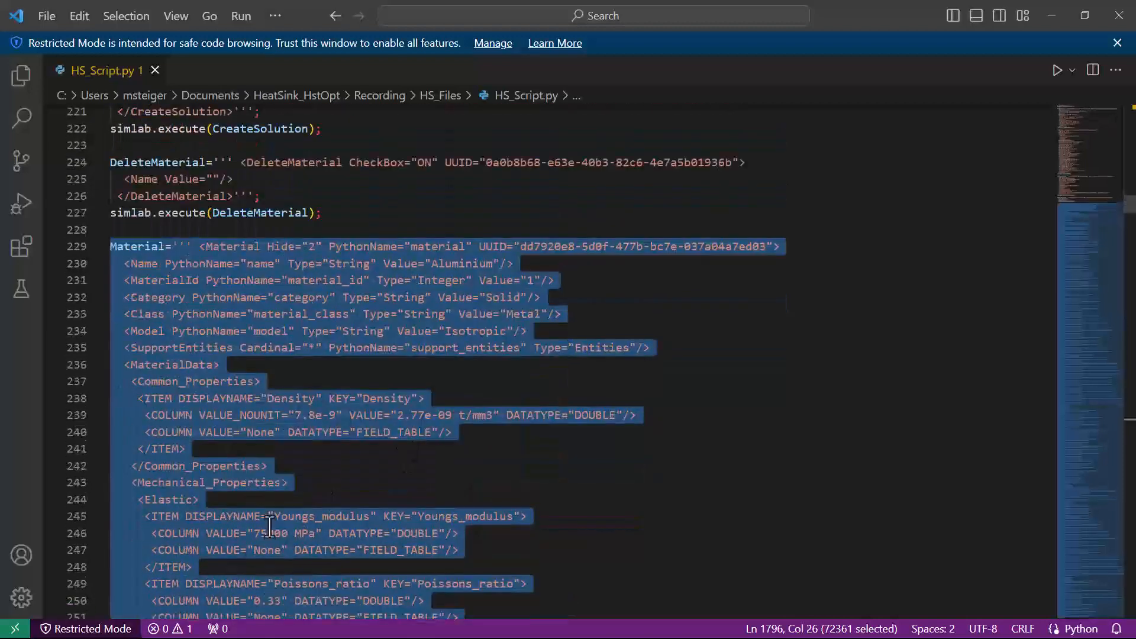
click(101, 247)
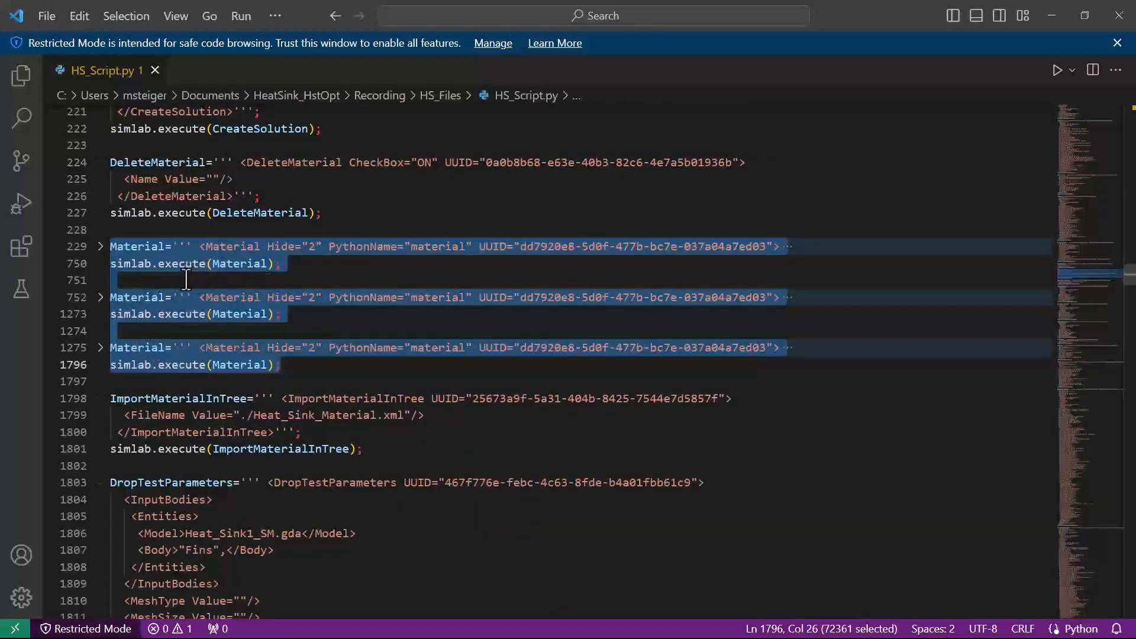
click(151, 404)
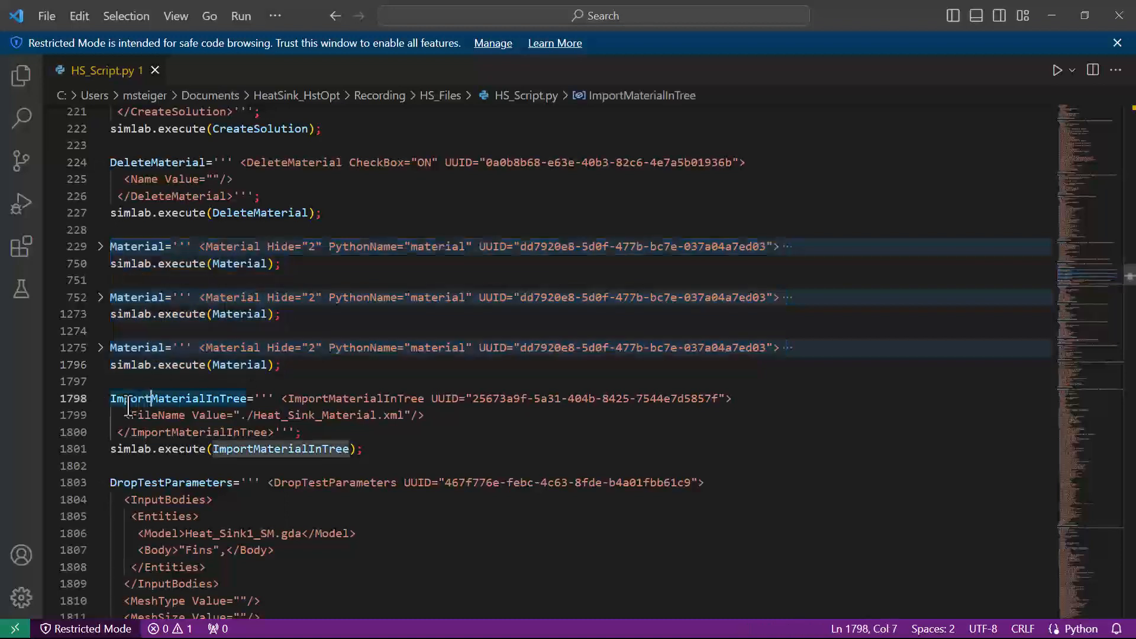
drag(111, 401, 391, 447)
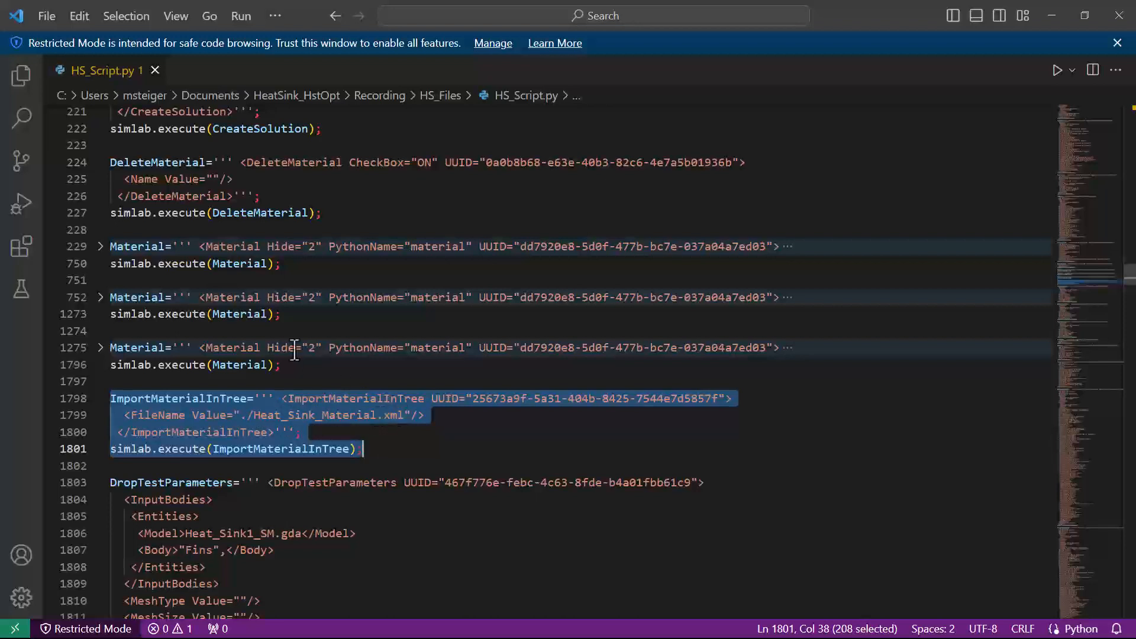
Delete the three collapsed Material blocks and their leftover blank lines between DeleteMaterial and ImportMaterialInTree
click(291, 312)
drag(316, 365, 111, 247)
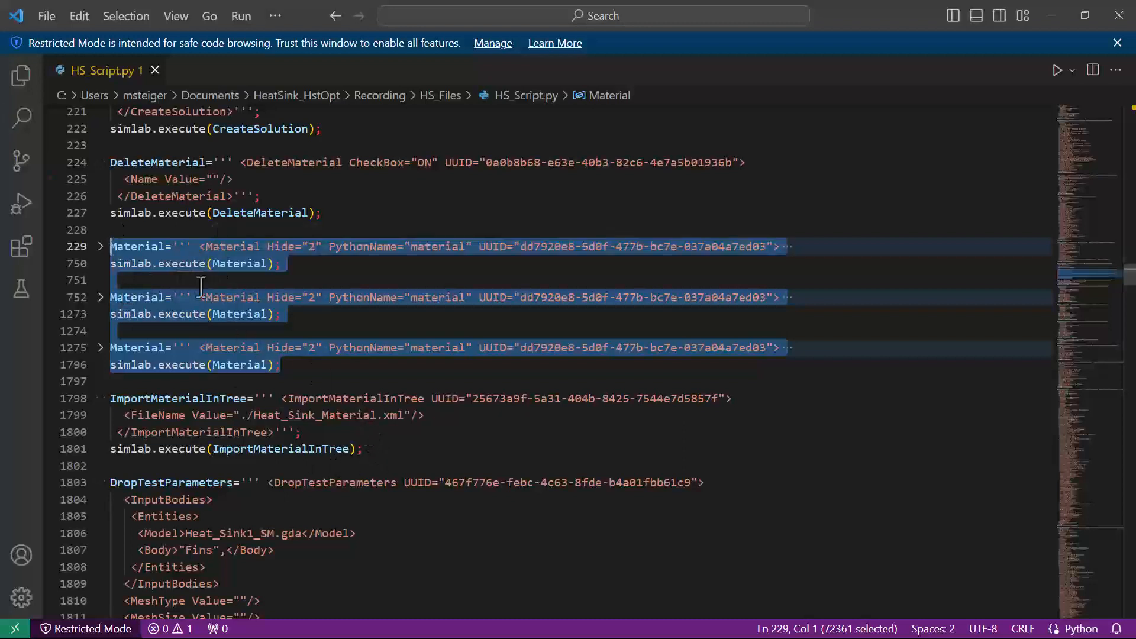
key(Delete)
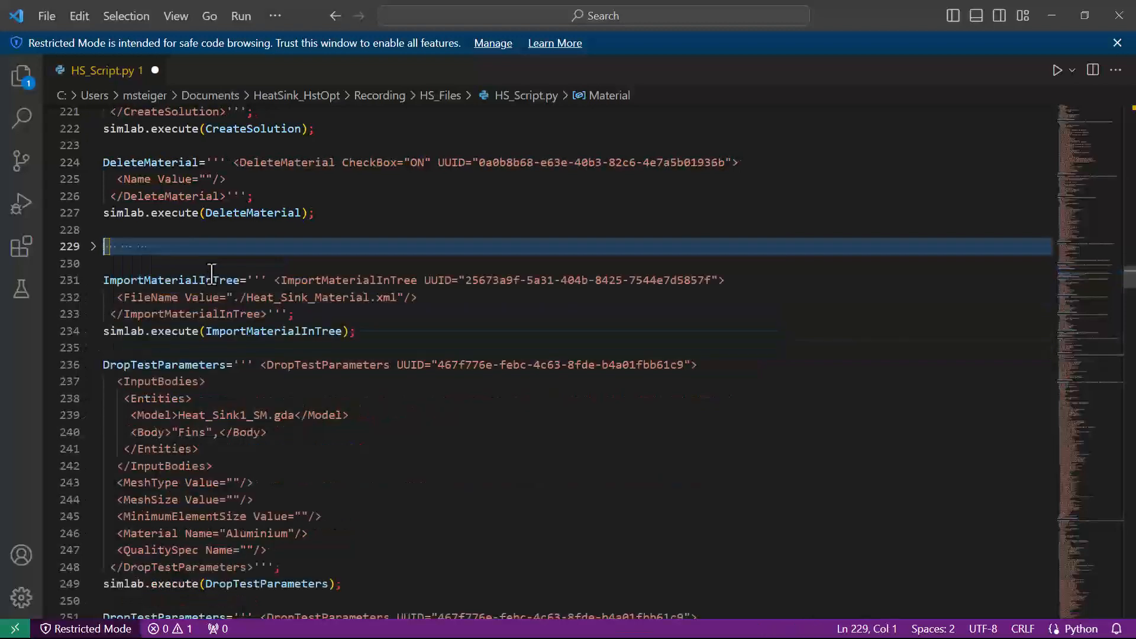
key(BackSpace)
key(BackSpace)
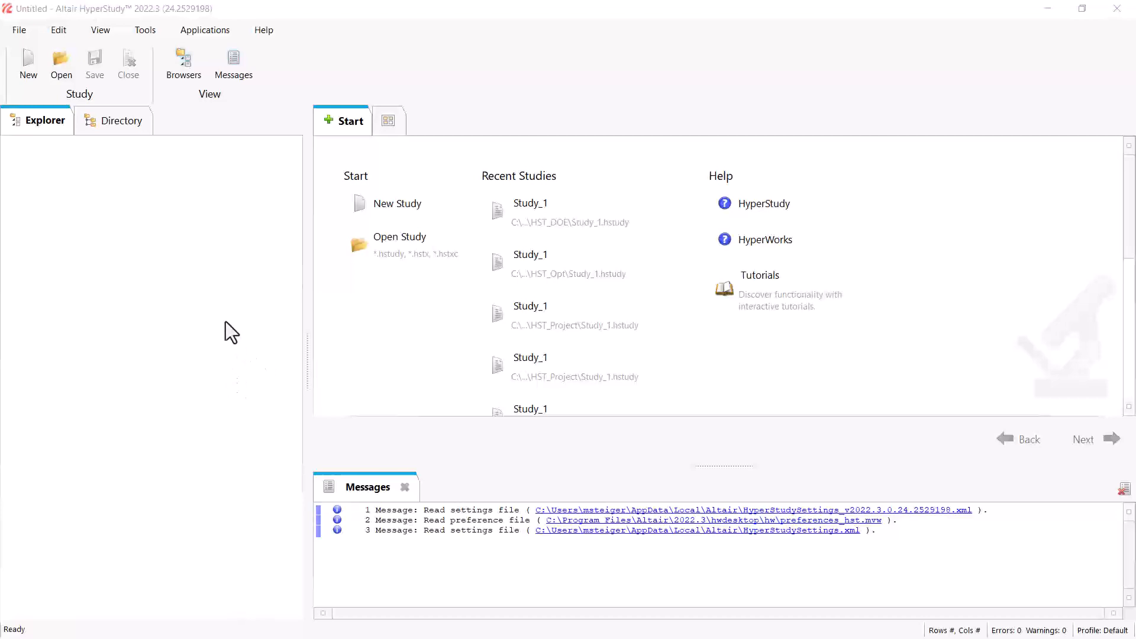
Switch to HyperStudy and check the SimLab entry's path among the registered solver scripts
click(61, 32)
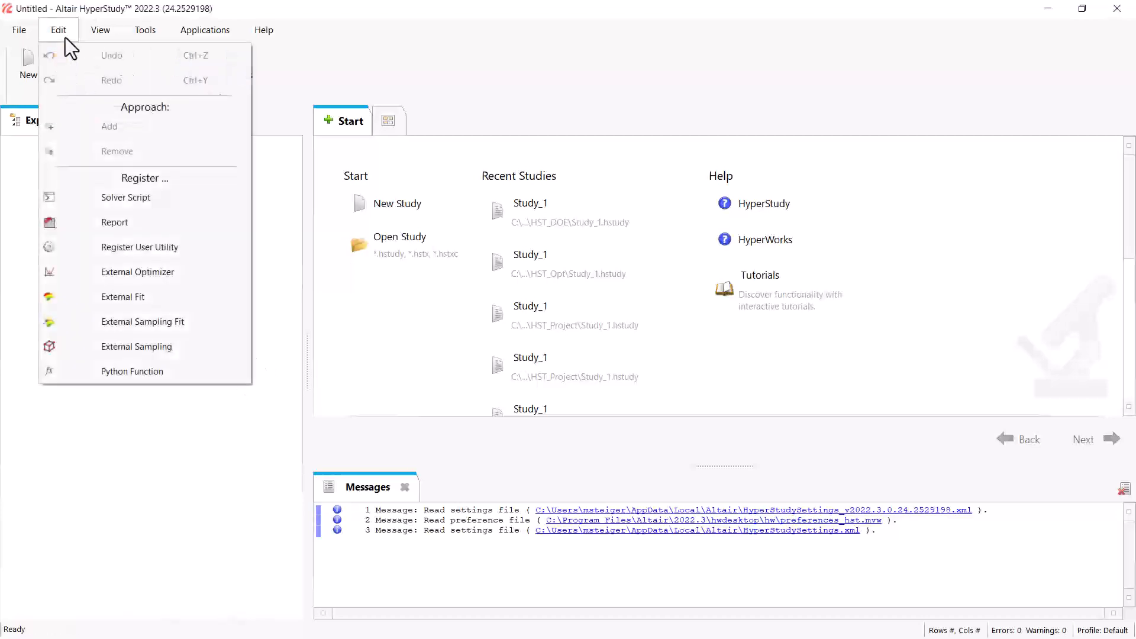
click(132, 199)
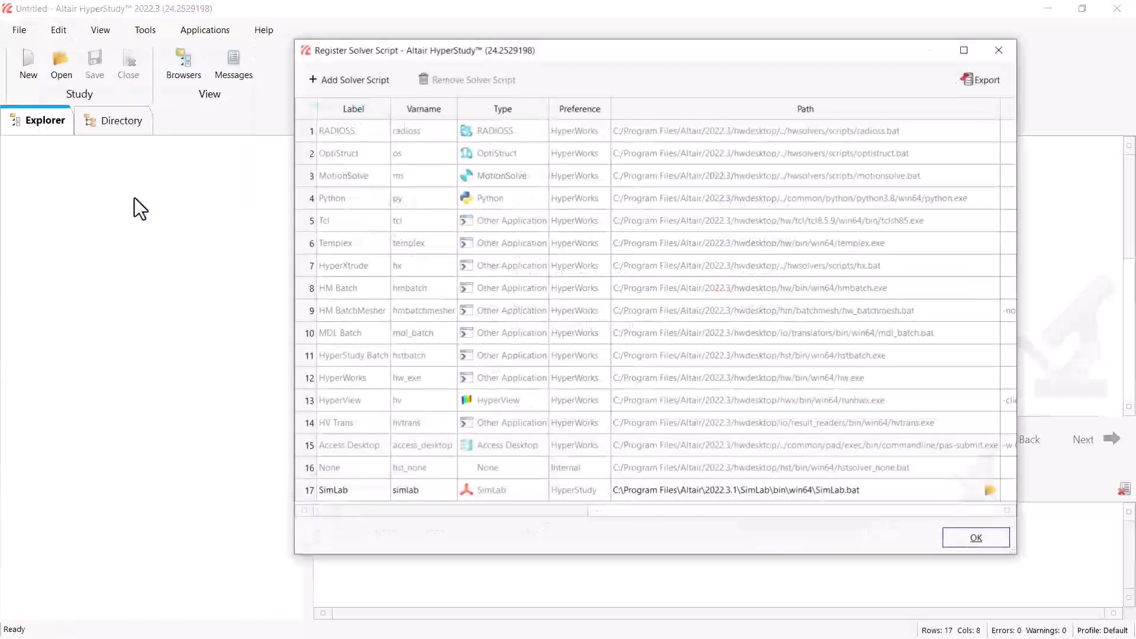
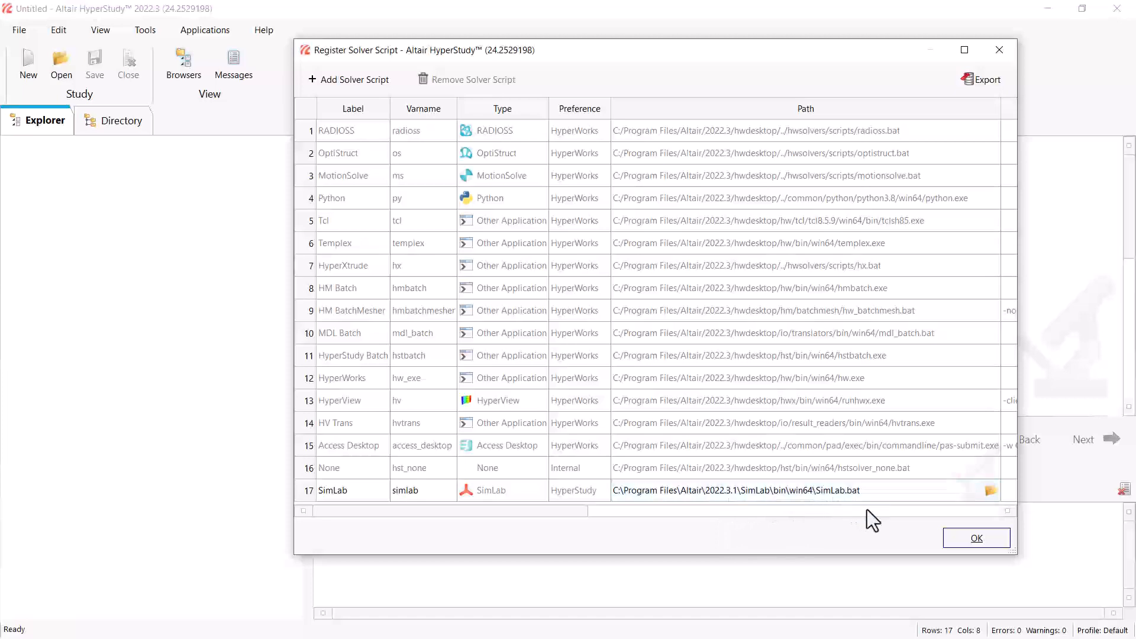
click(964, 540)
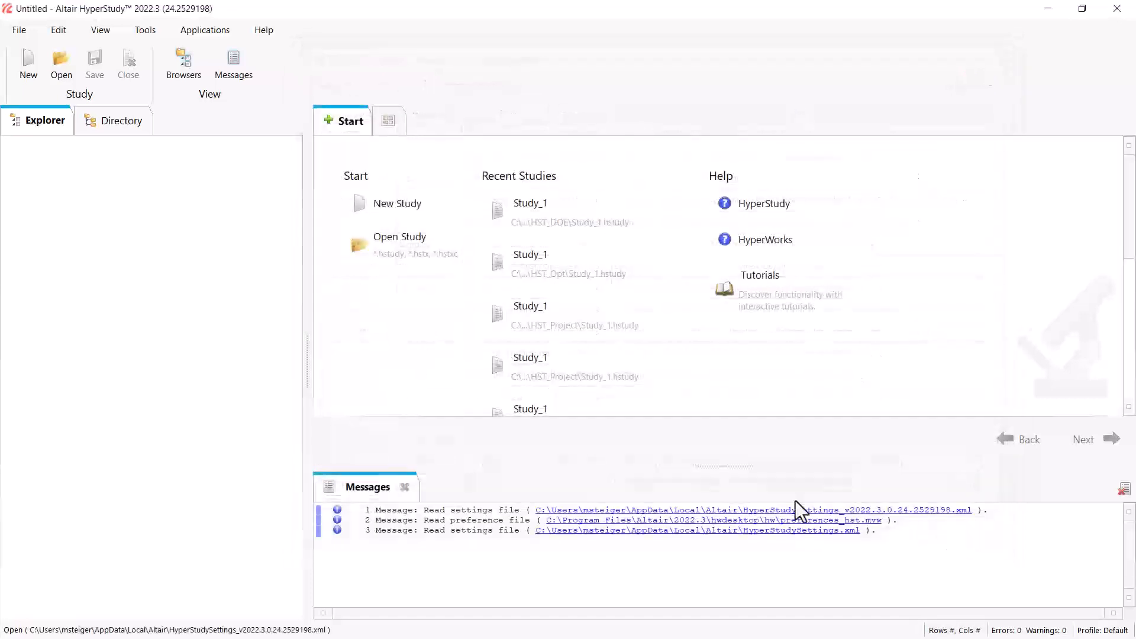
Create a new study labelled Study_1 located in the Recording folder's HST_Opt subfolder
click(408, 207)
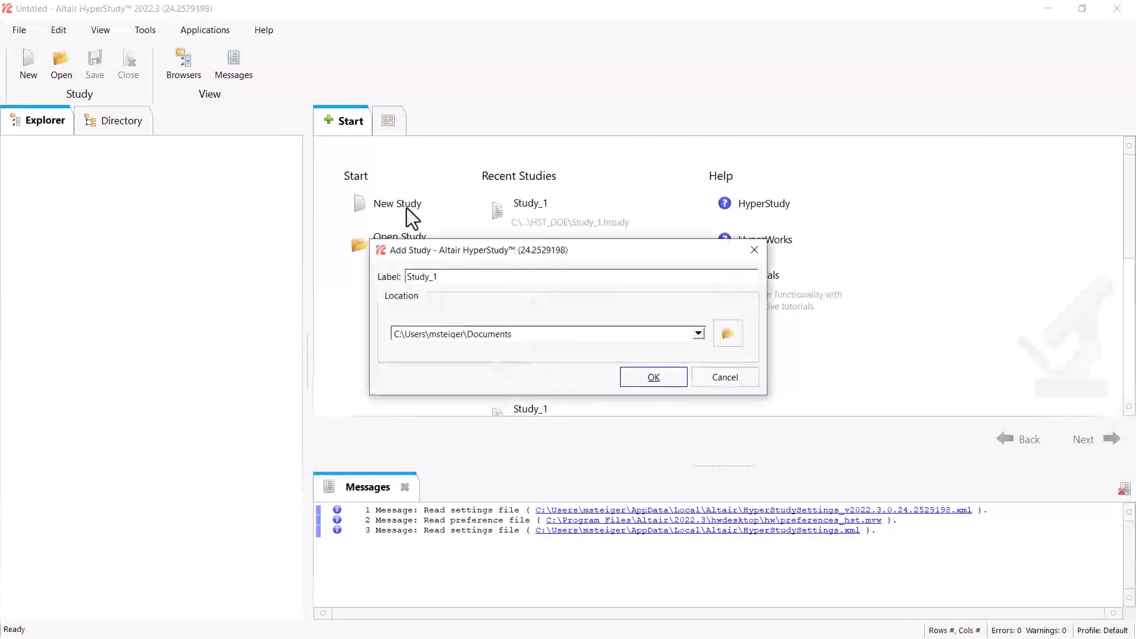
click(735, 342)
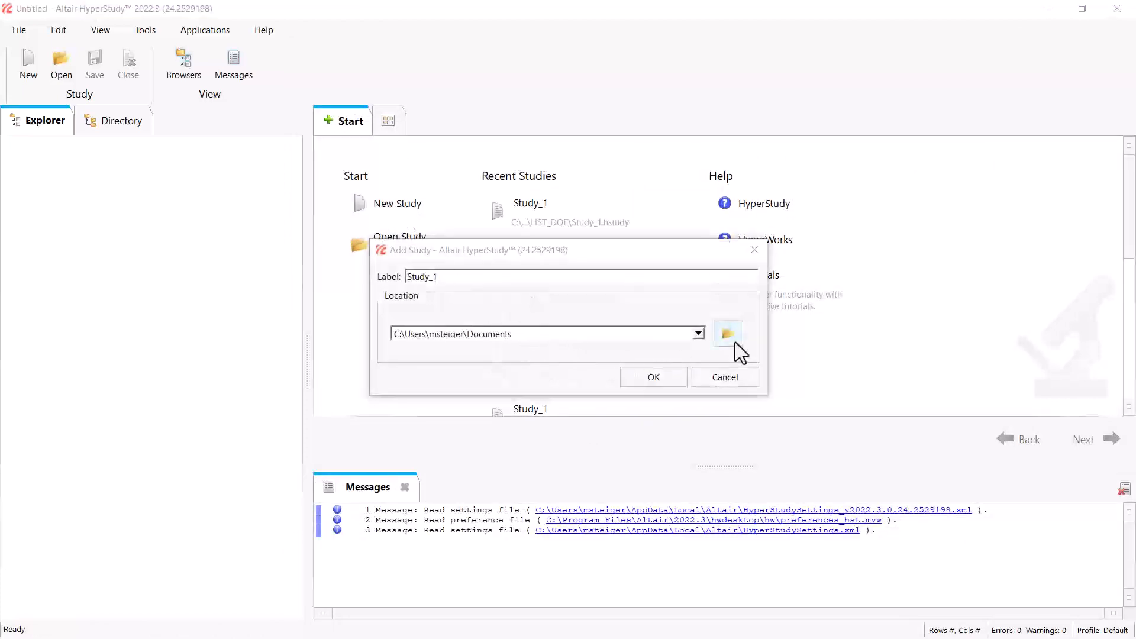
click(613, 207)
text(C:\Users\msteiger\Documents\HeatSink_HstOpt\Recording\HS_Files)
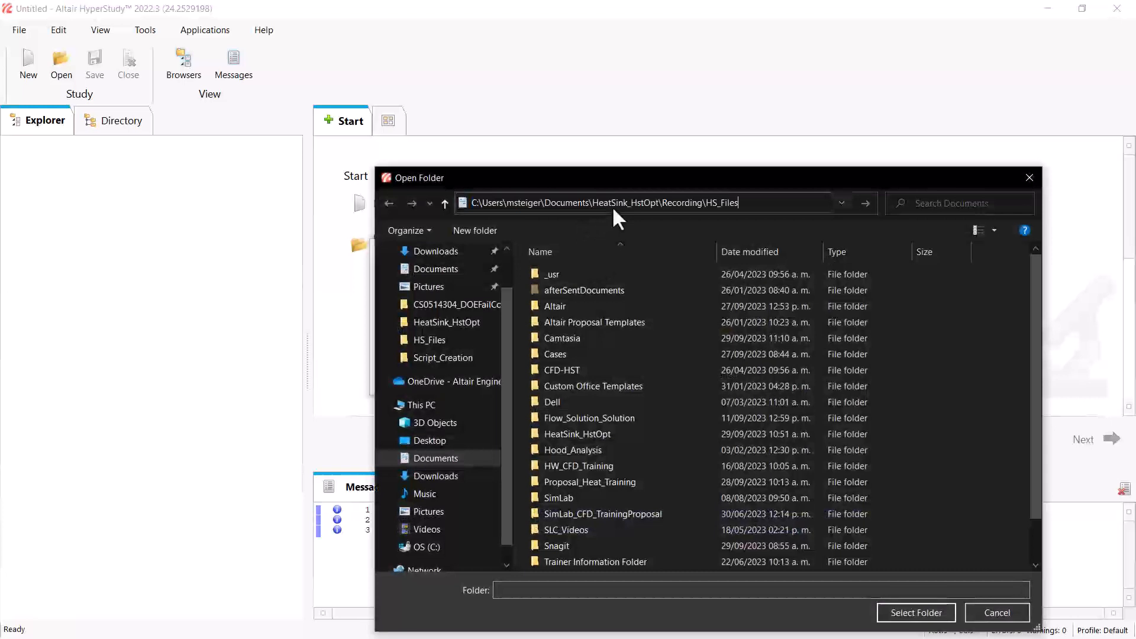
key(Return)
click(687, 203)
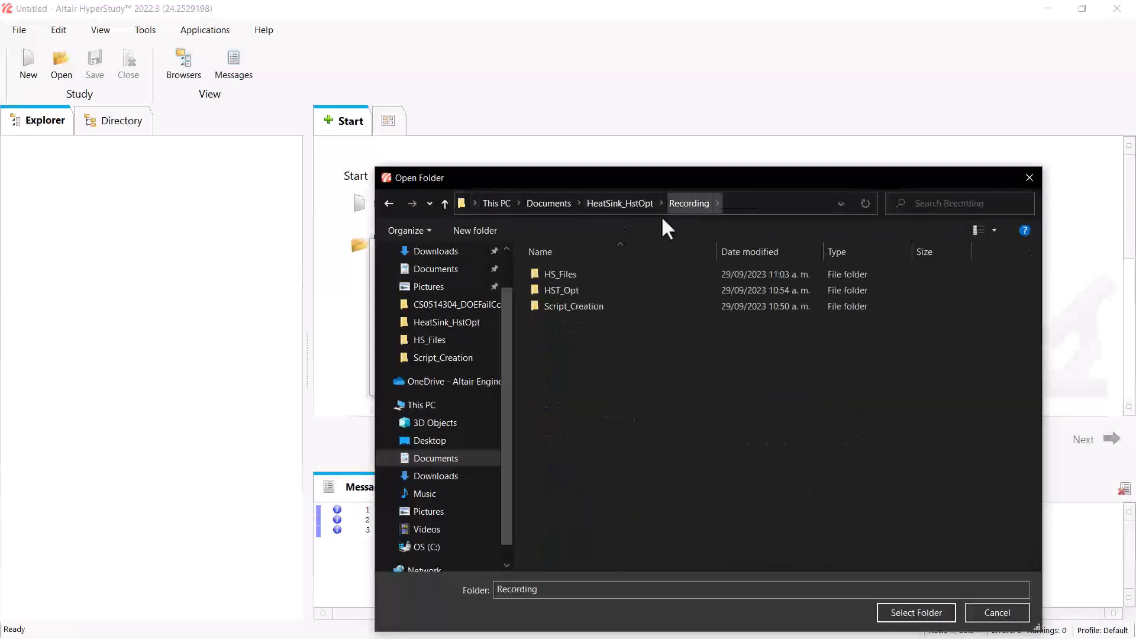
double_click(583, 290)
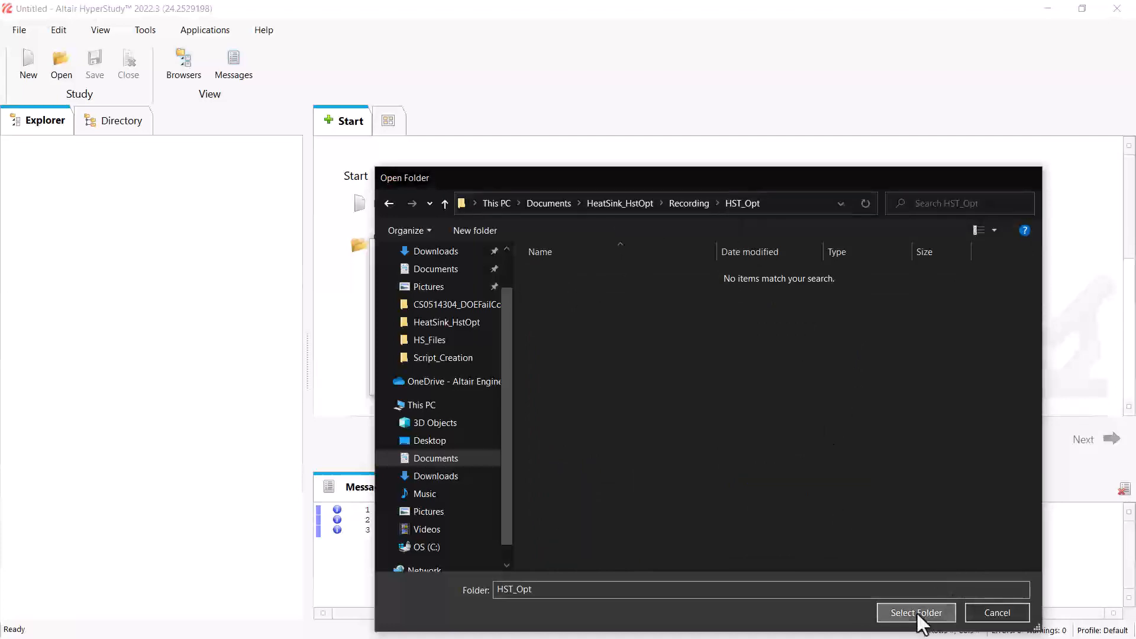
click(917, 613)
click(655, 377)
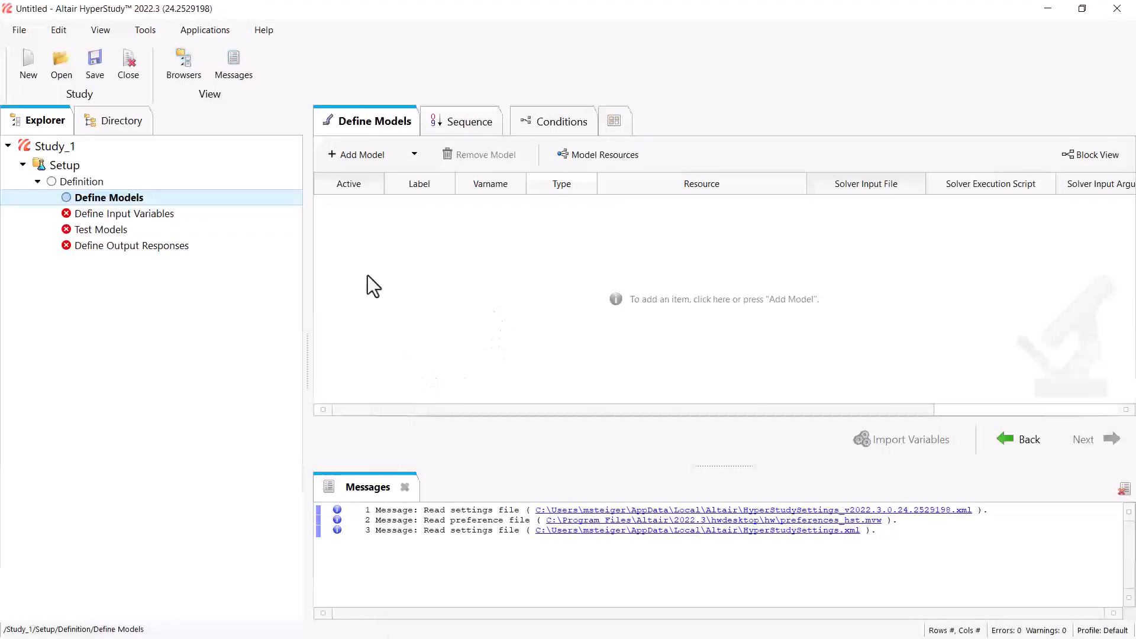
Add a SimLab model labelled SimLab 1 and load HS_Script.py from the HS_Files folder as its resource
click(362, 156)
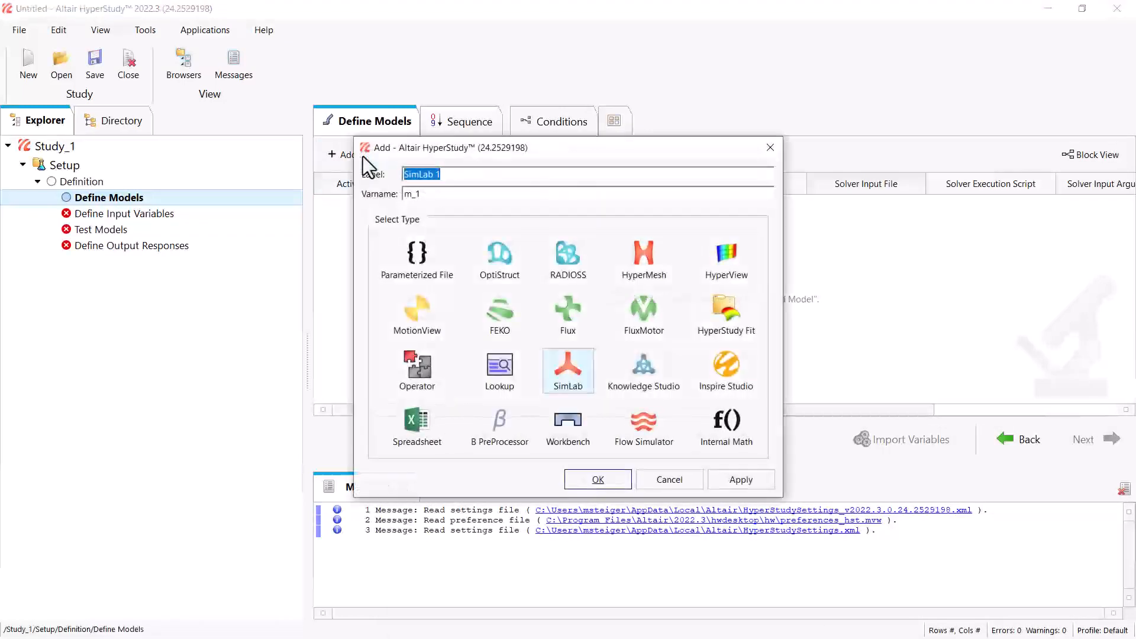
click(608, 479)
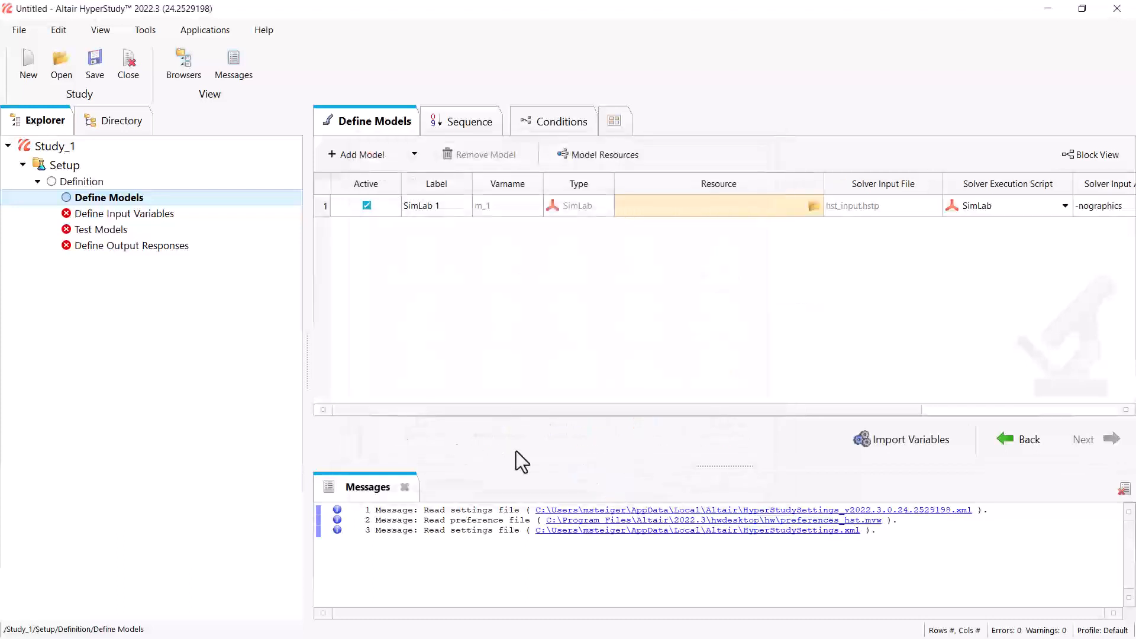
click(814, 206)
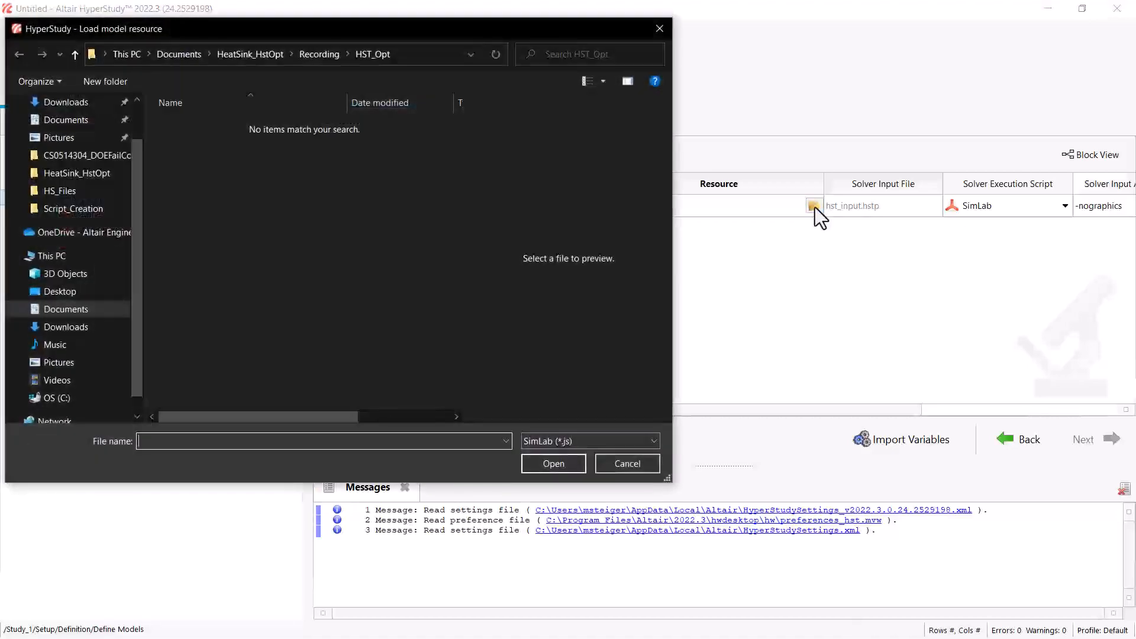
click(325, 54)
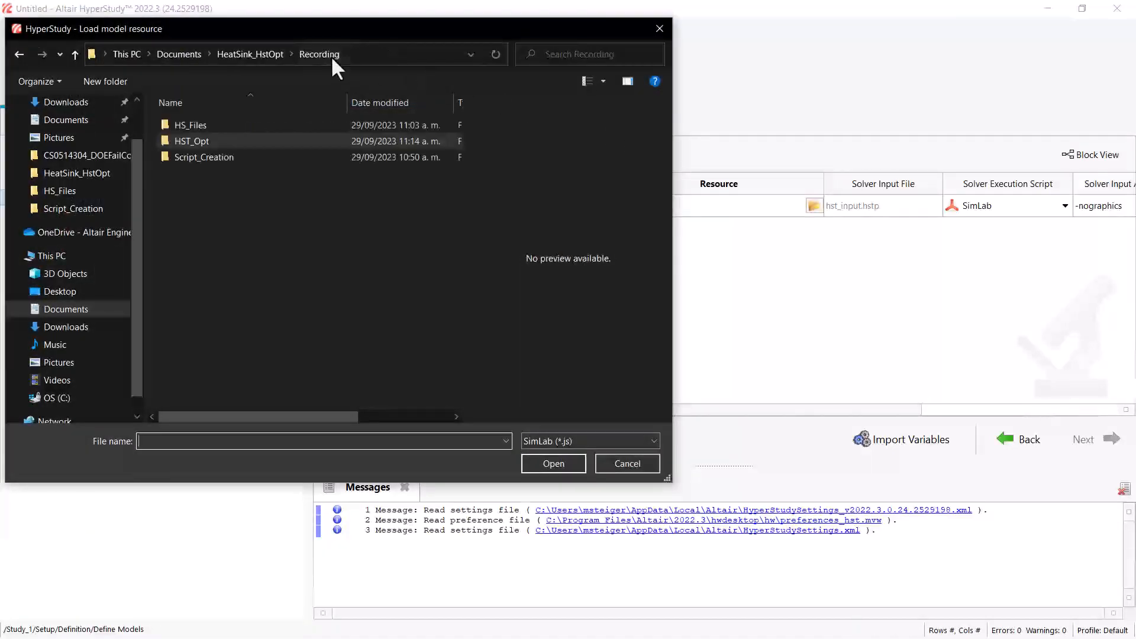
click(282, 131)
double_click(283, 132)
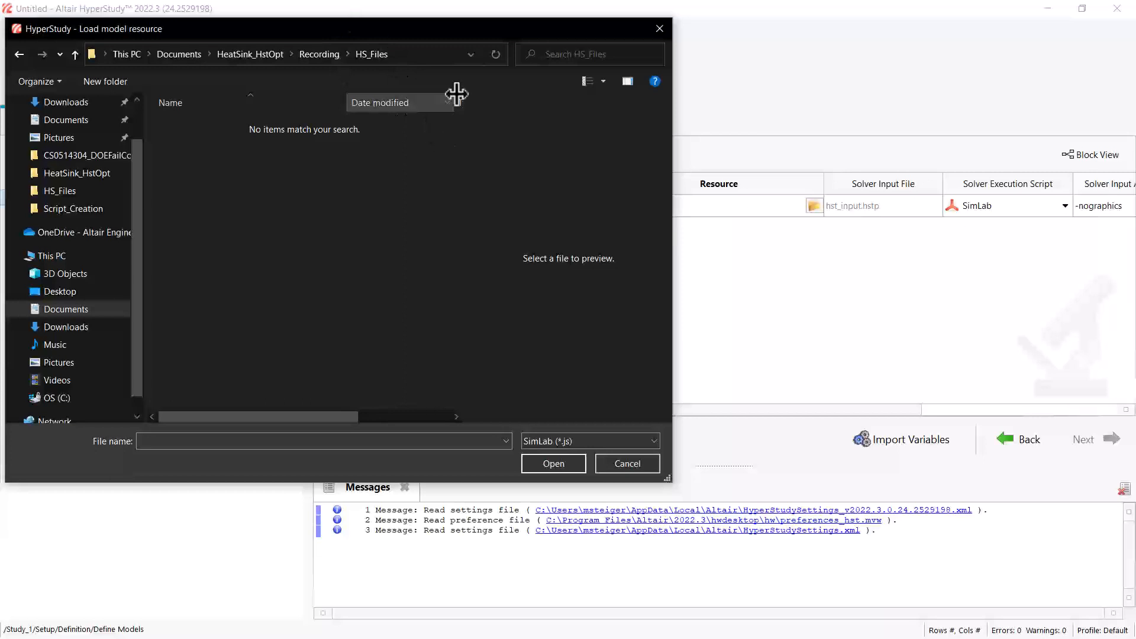
click(596, 442)
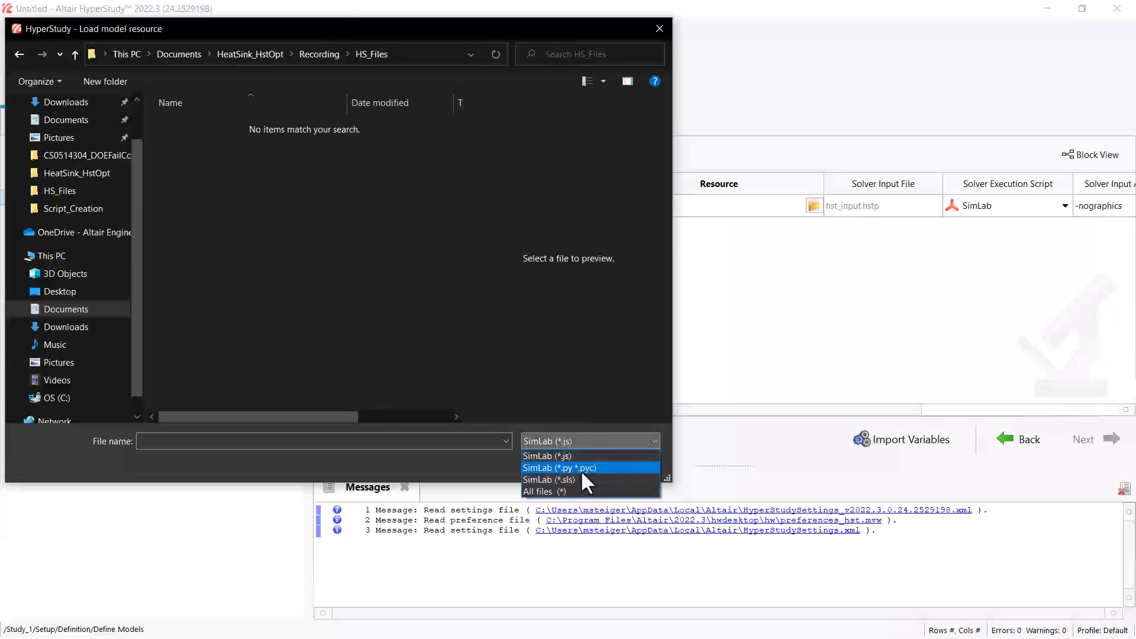
click(580, 469)
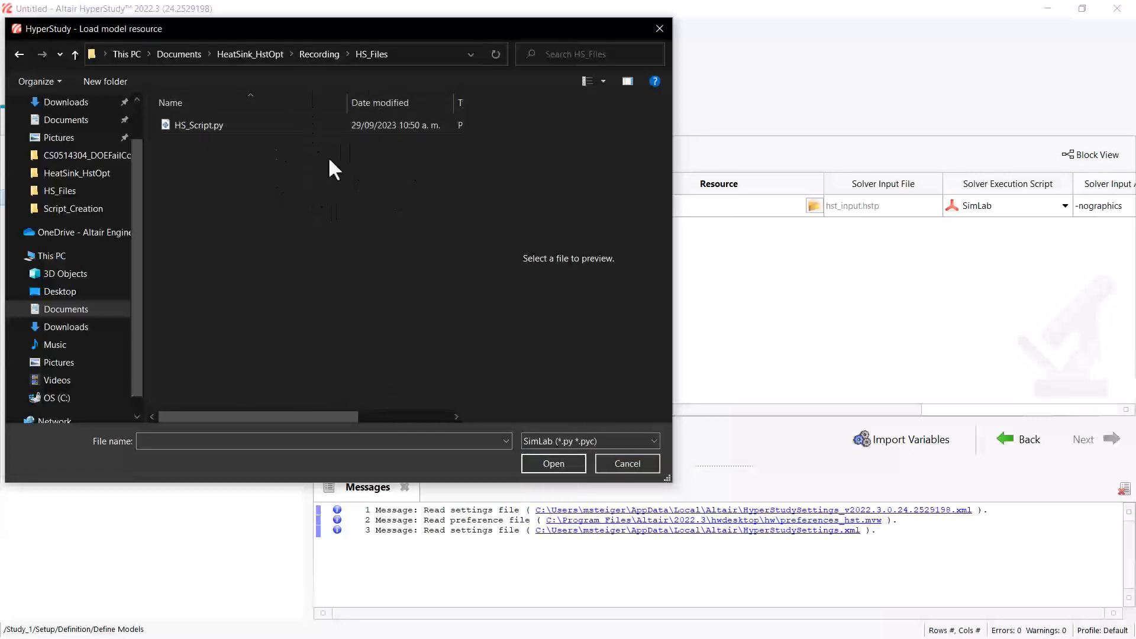
click(221, 127)
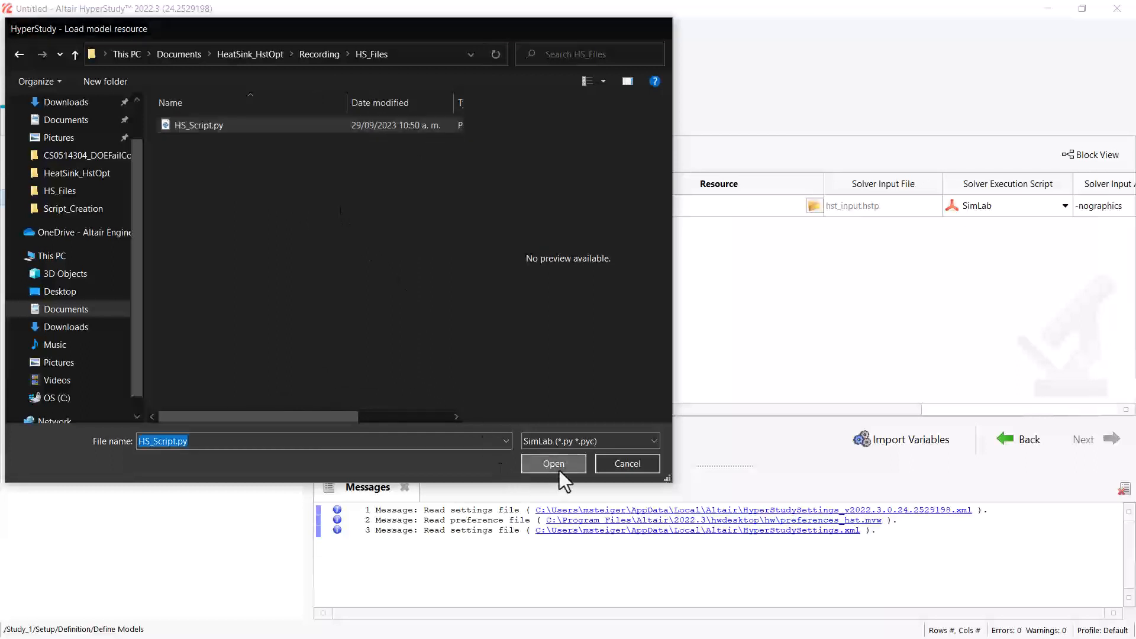
click(558, 469)
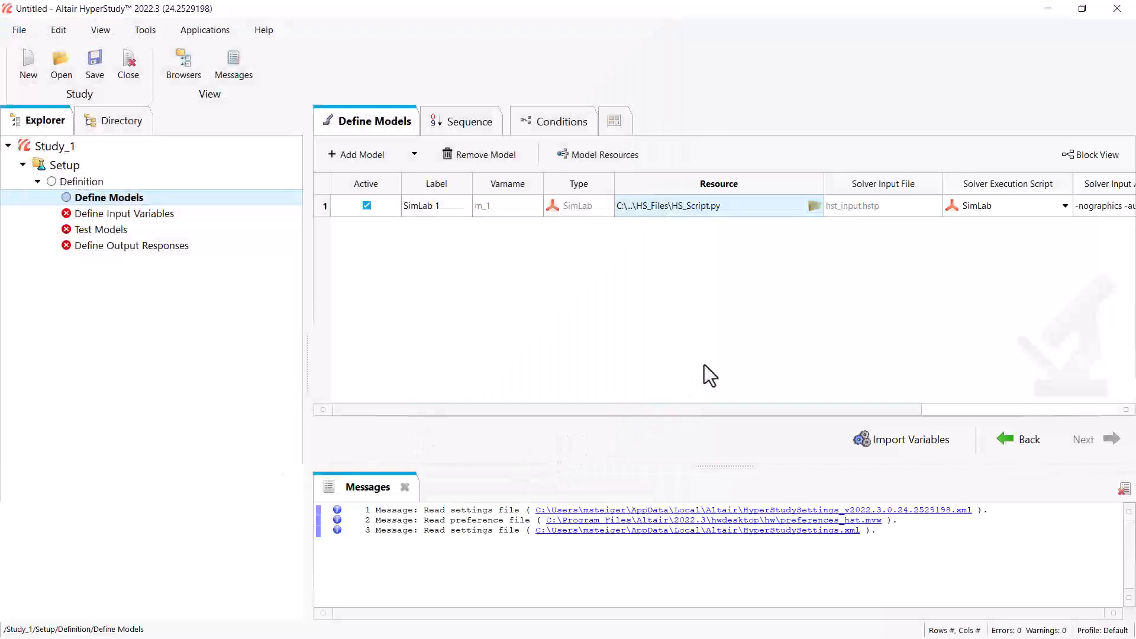
Import the variables from the SimLab model and review the bounds of Width, Heigth and Thickness
click(912, 441)
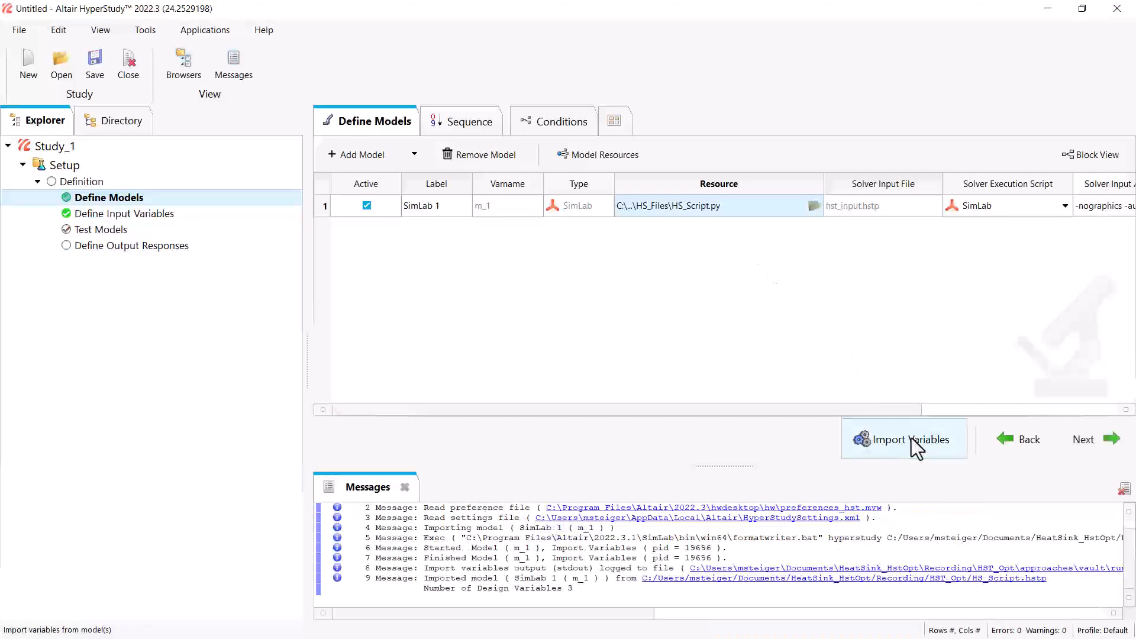
click(1070, 445)
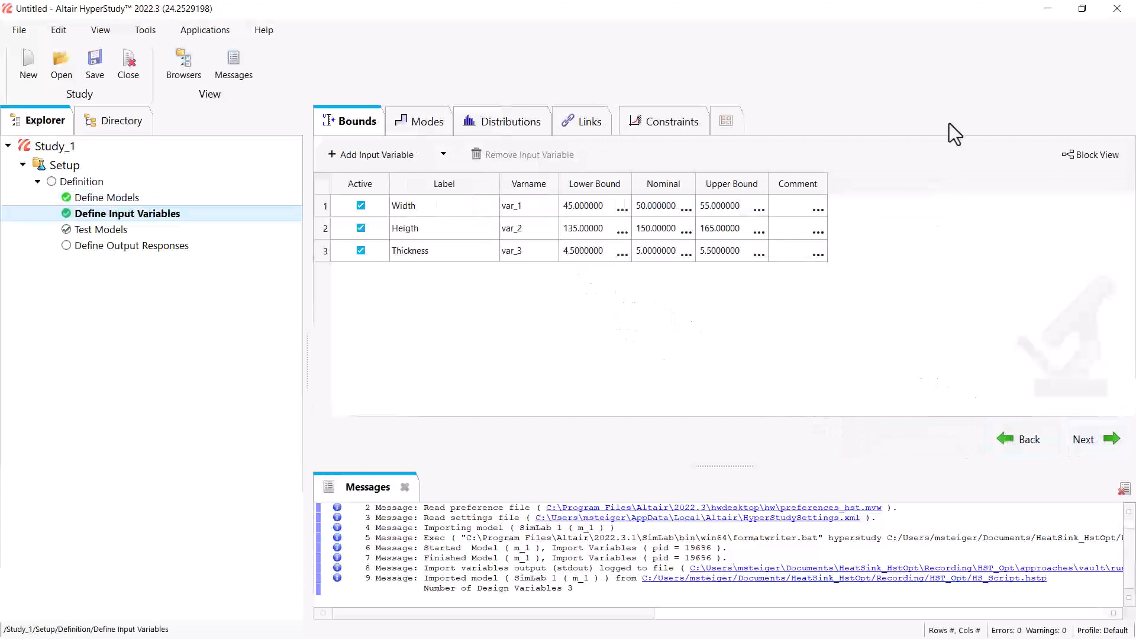
key(alt+Tab)
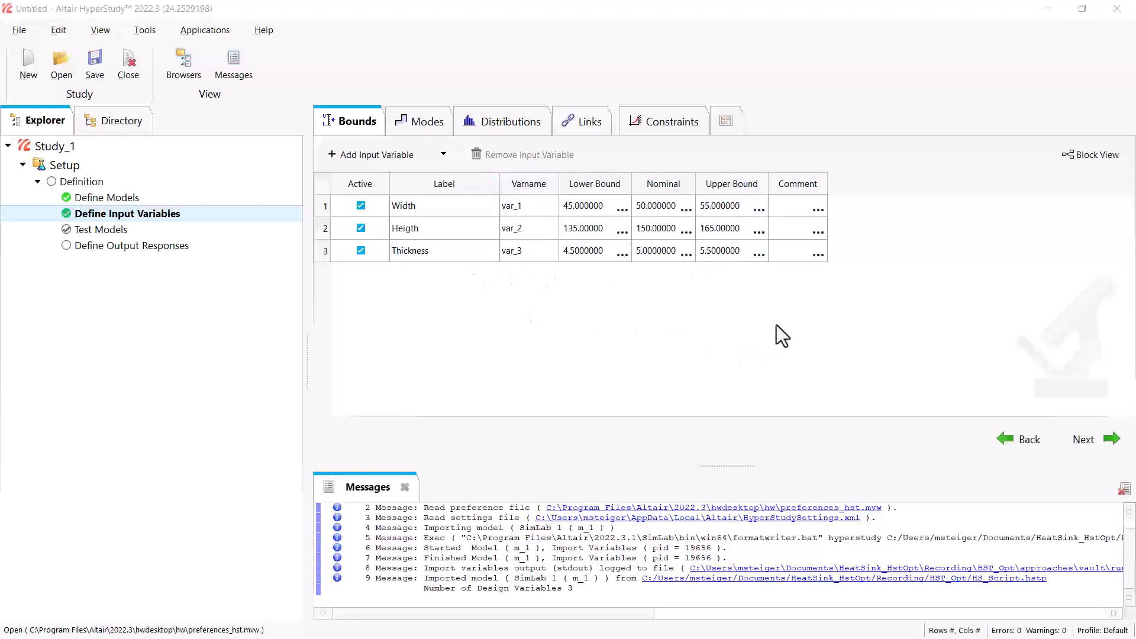
Proceed to the model test stage and run the definition for SimLab 1
click(1085, 444)
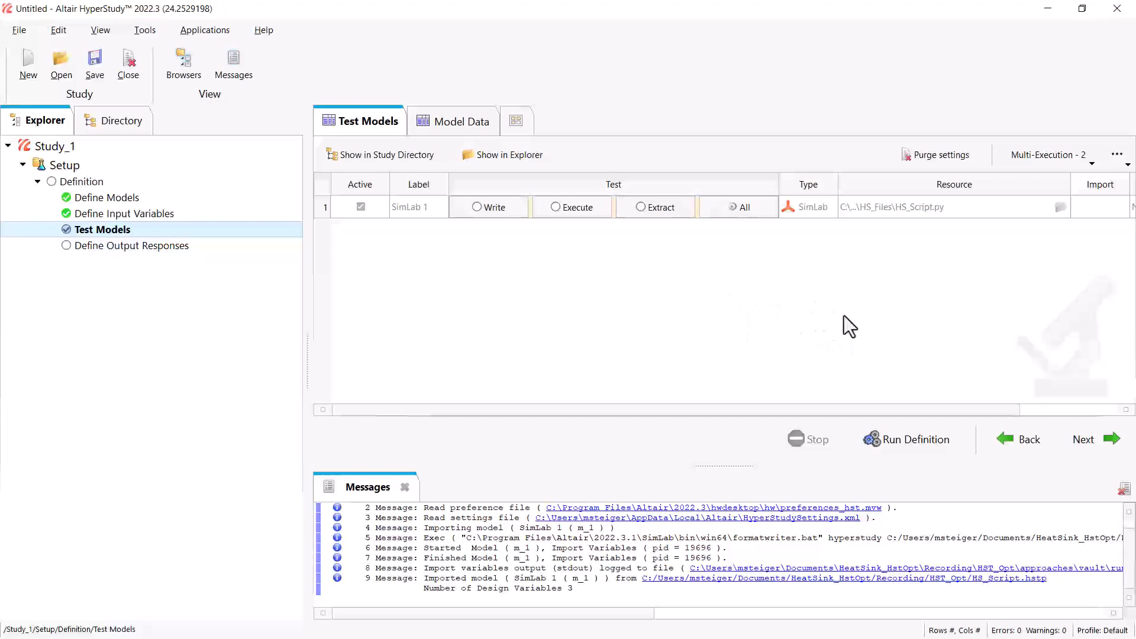
click(908, 447)
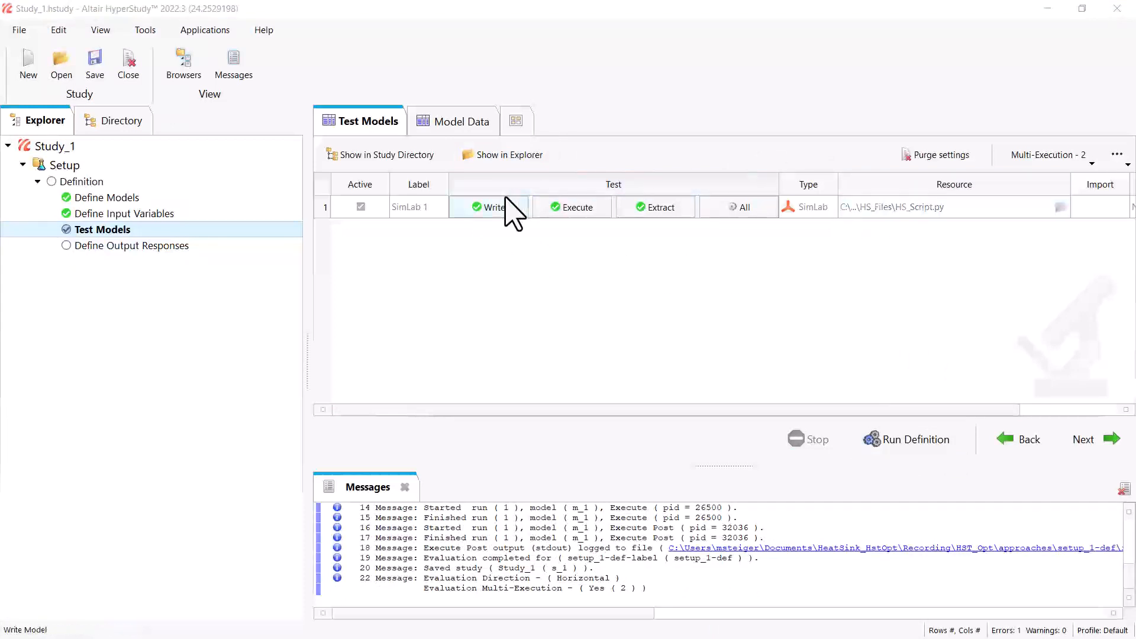
In the output response definition, open HS_response.slresponse from the HS_Files folder of run__00001/m_1 in the File Assistant
click(204, 249)
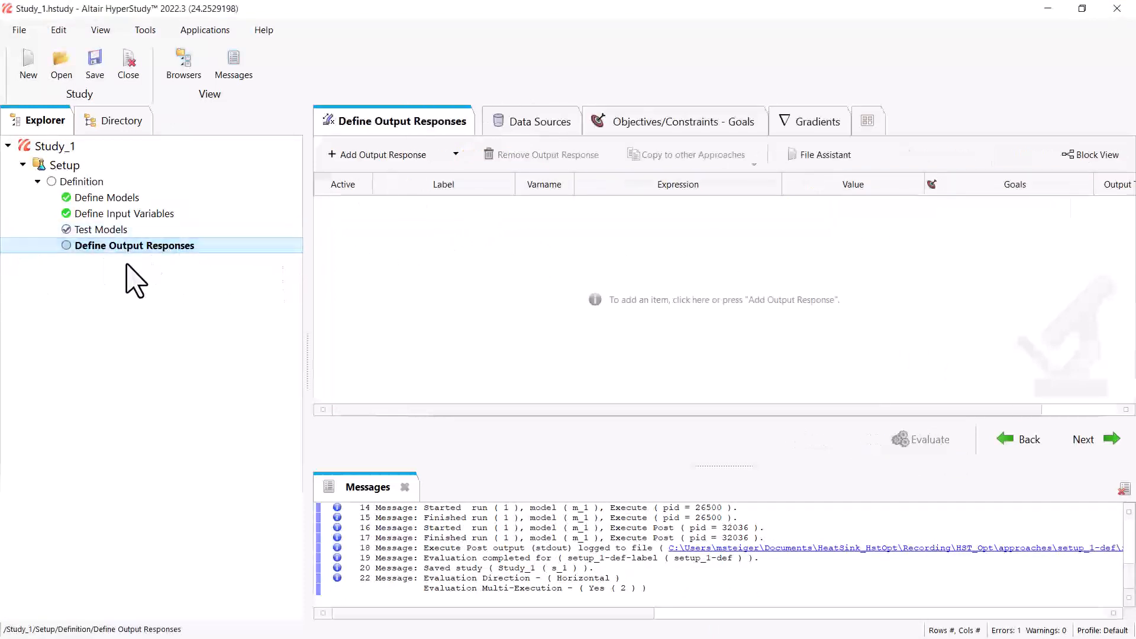
click(119, 124)
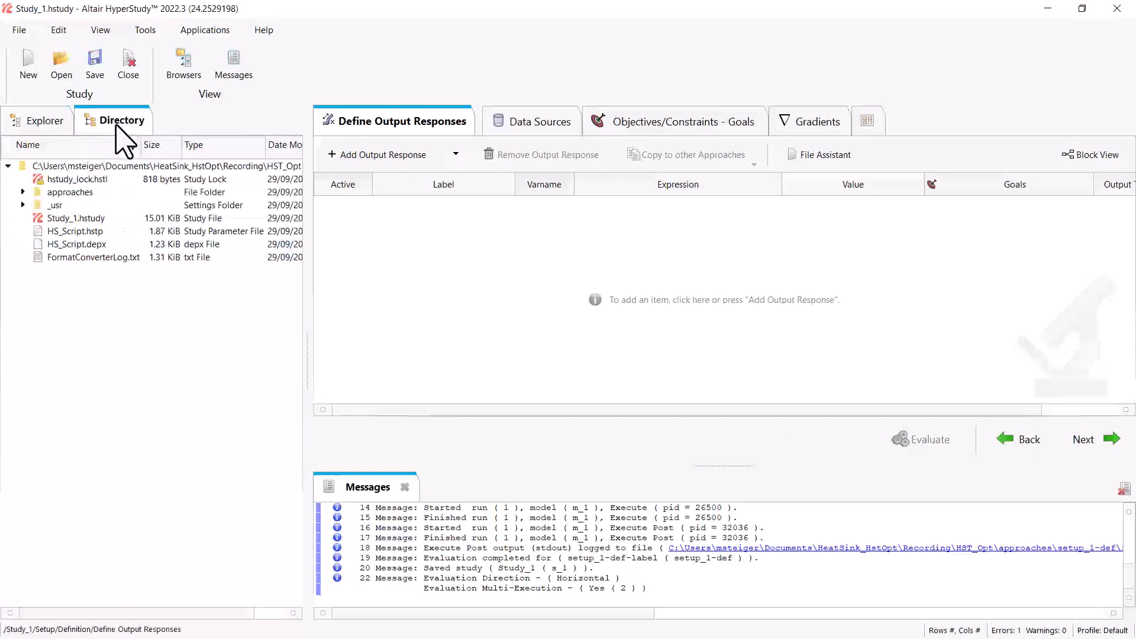
click(23, 192)
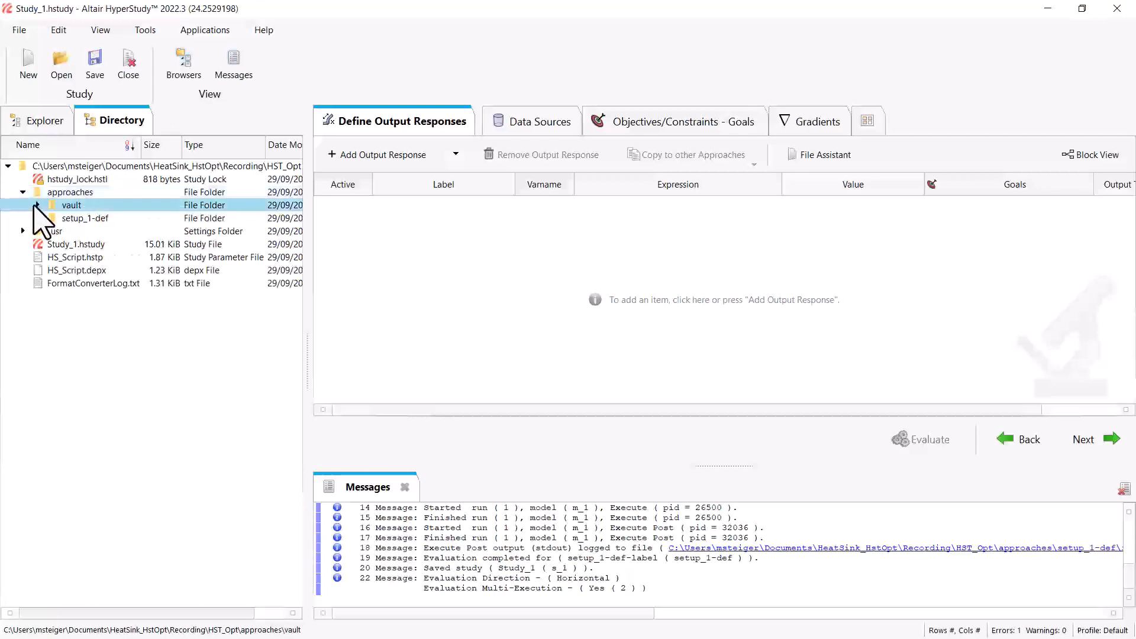
click(37, 218)
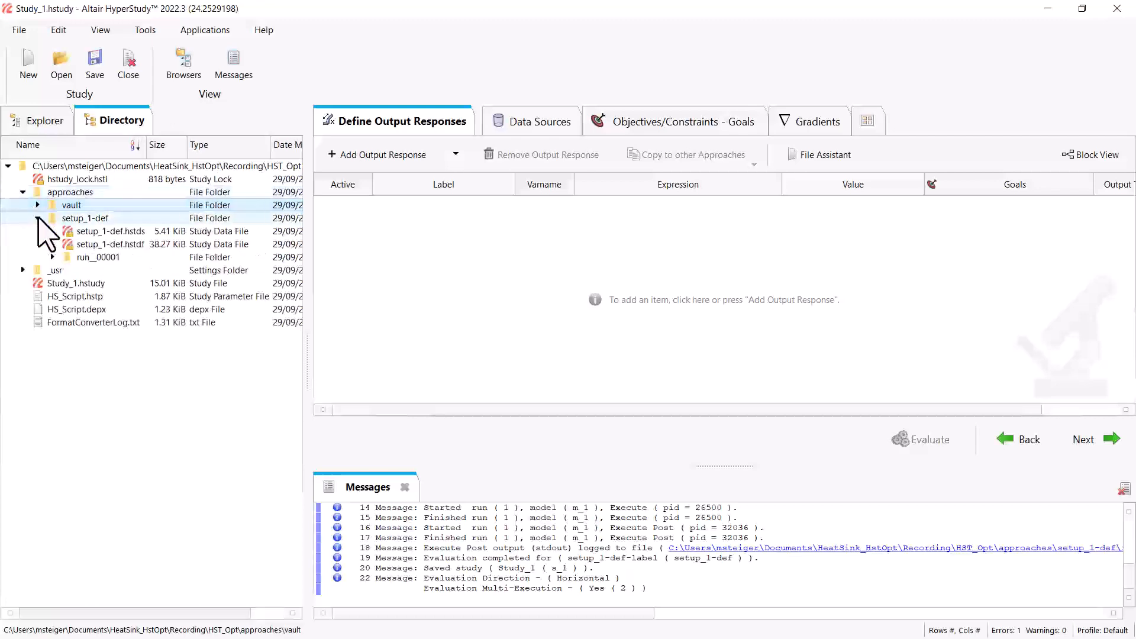
click(52, 257)
click(67, 270)
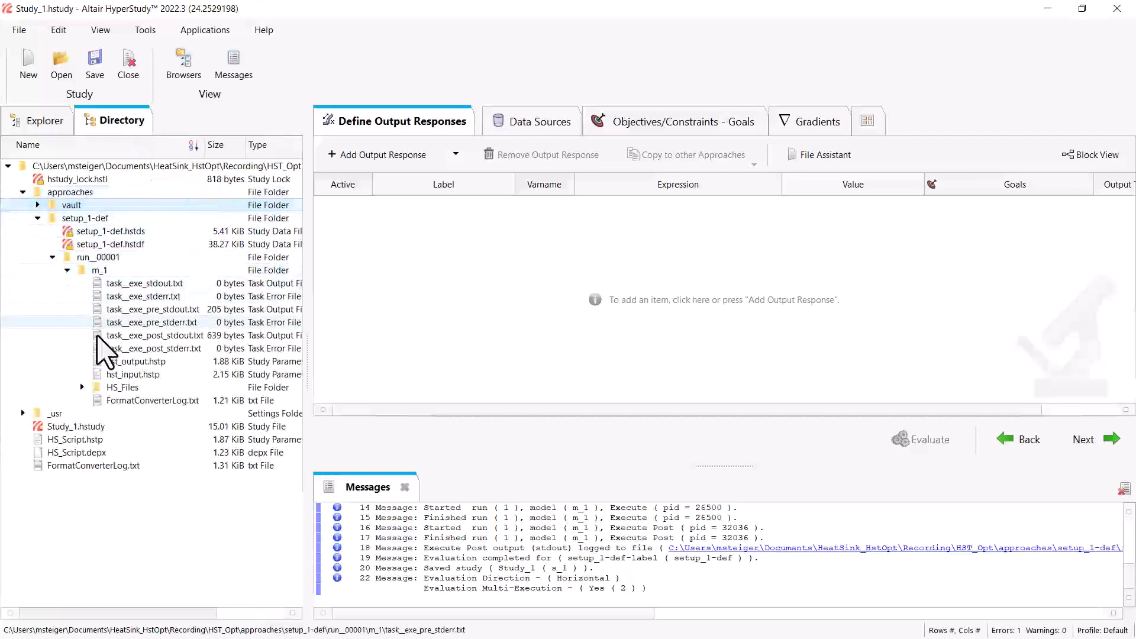
click(81, 387)
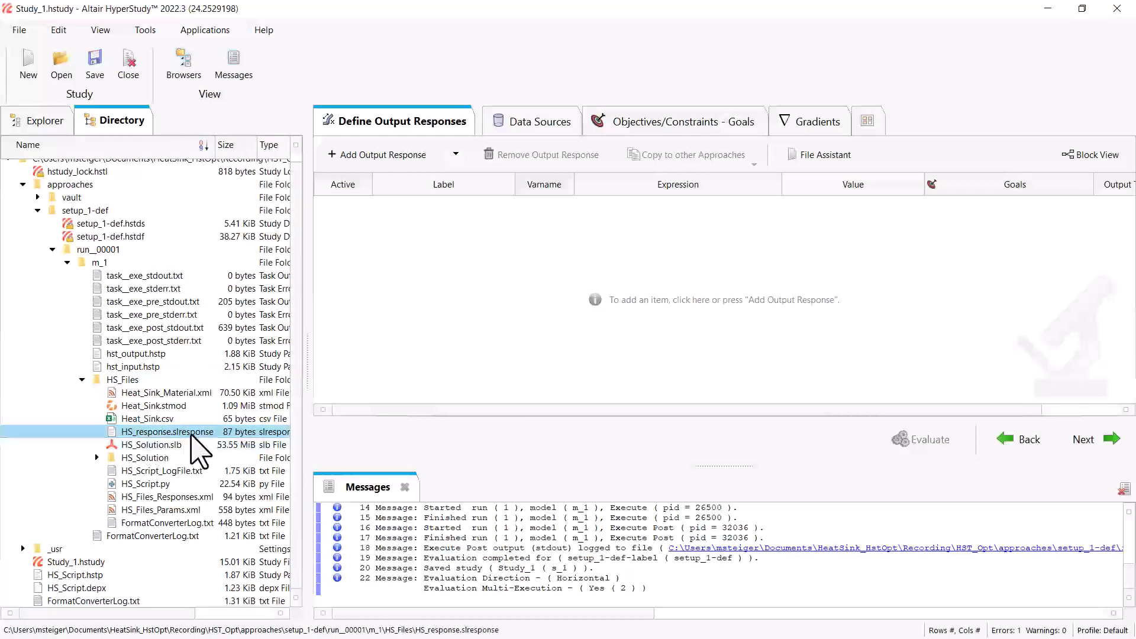
drag(176, 440, 456, 318)
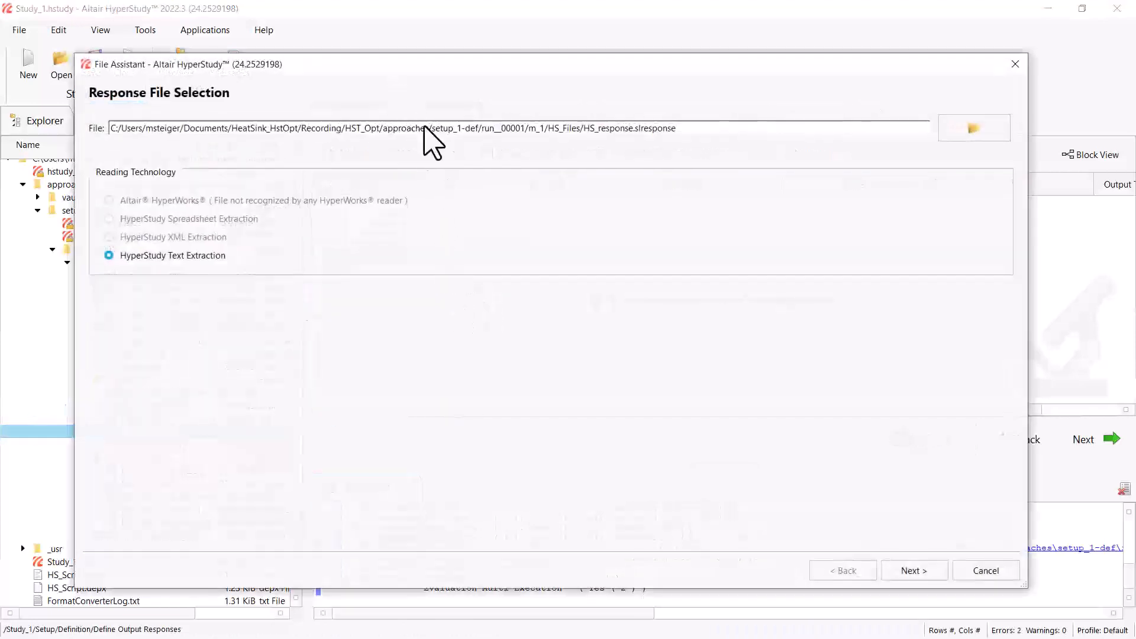
Use Fixed Width Text extraction and mark the number on the HeatTransfer line as the value to extract
click(914, 572)
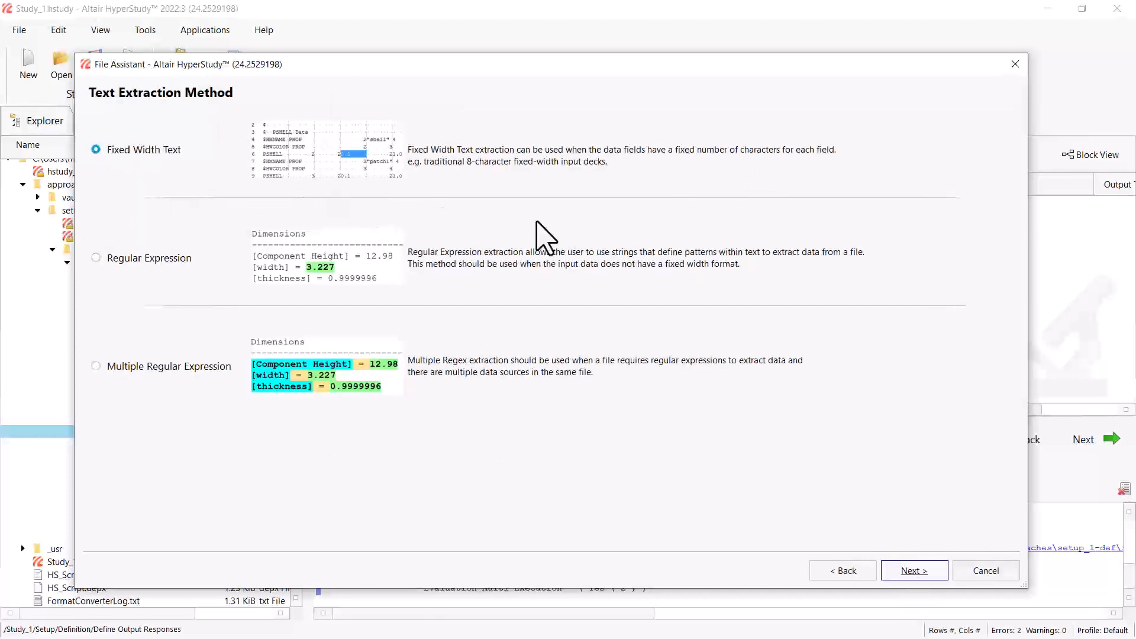
click(913, 572)
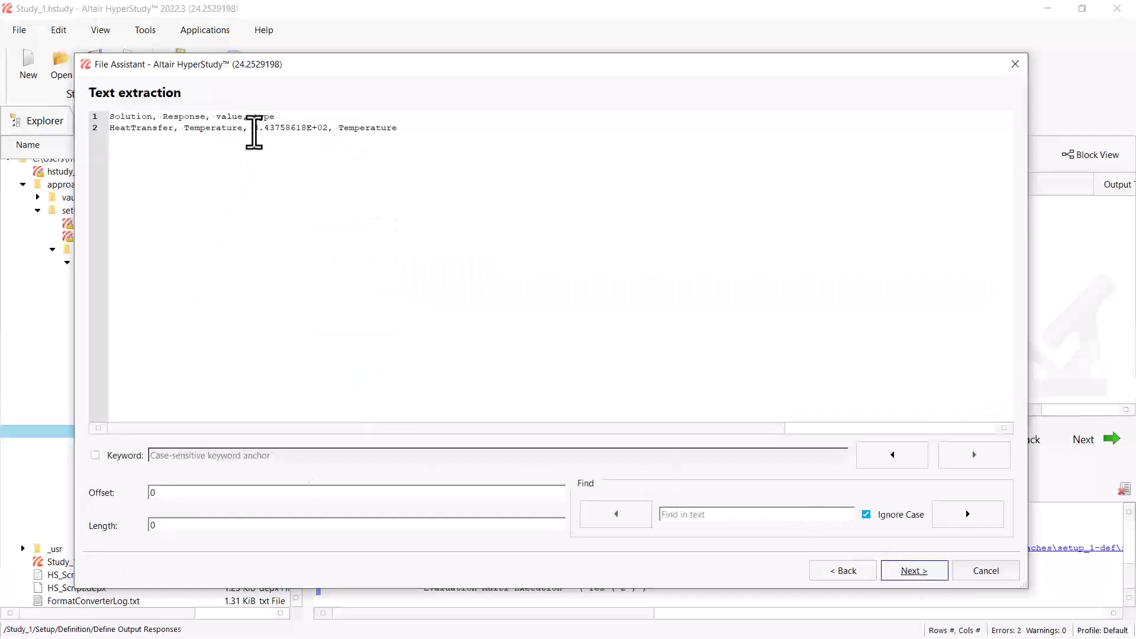
drag(254, 132, 331, 130)
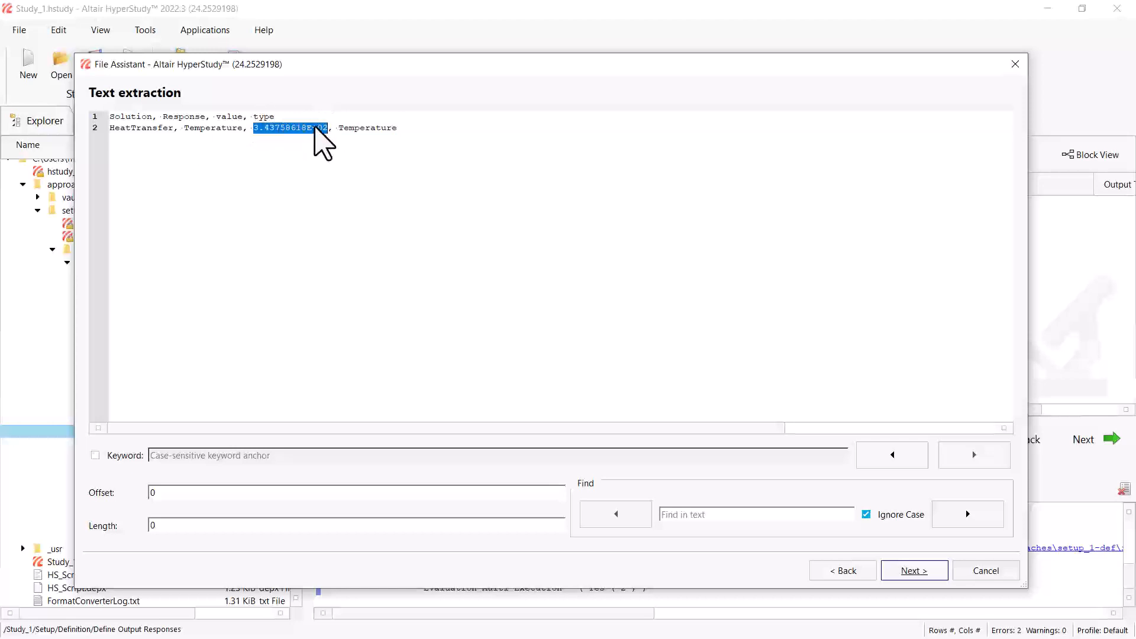
right_click(324, 128)
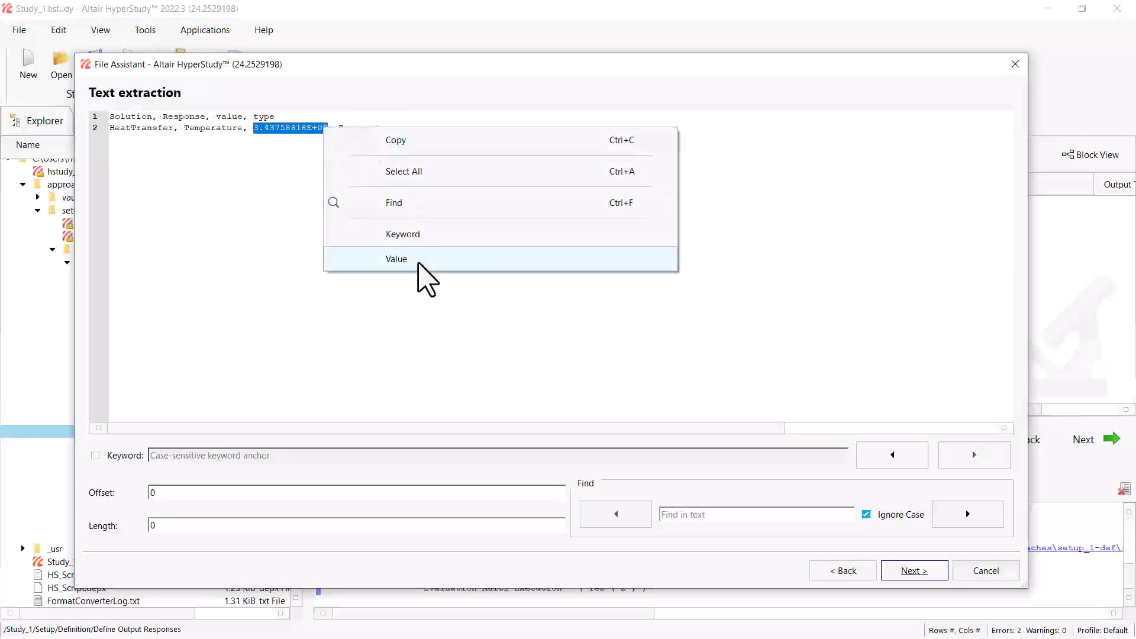
click(402, 260)
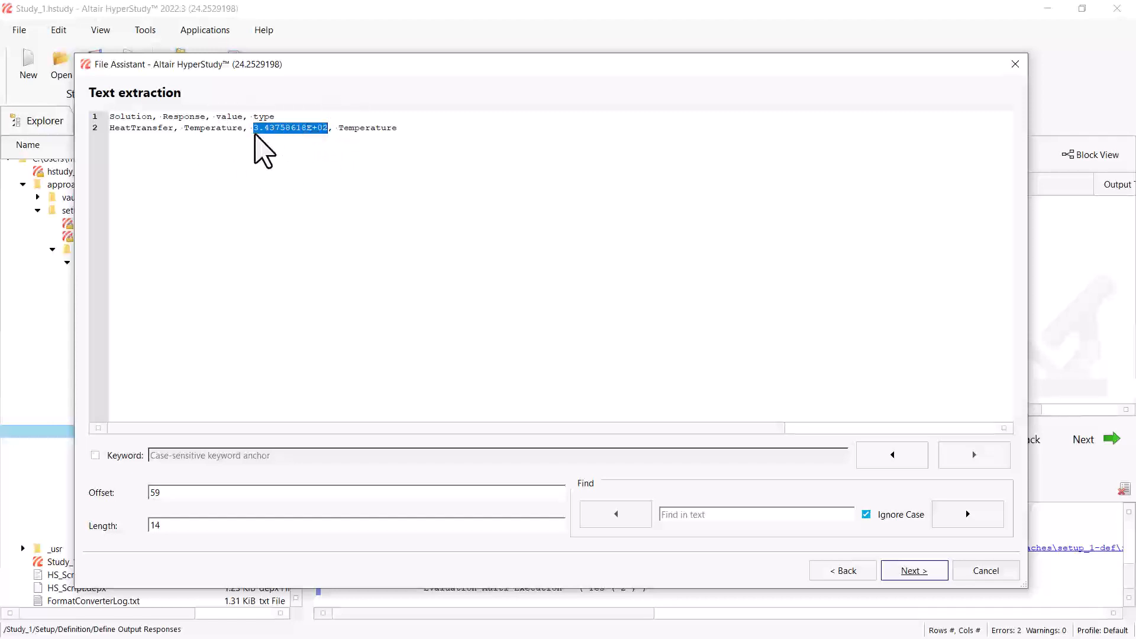
click(912, 572)
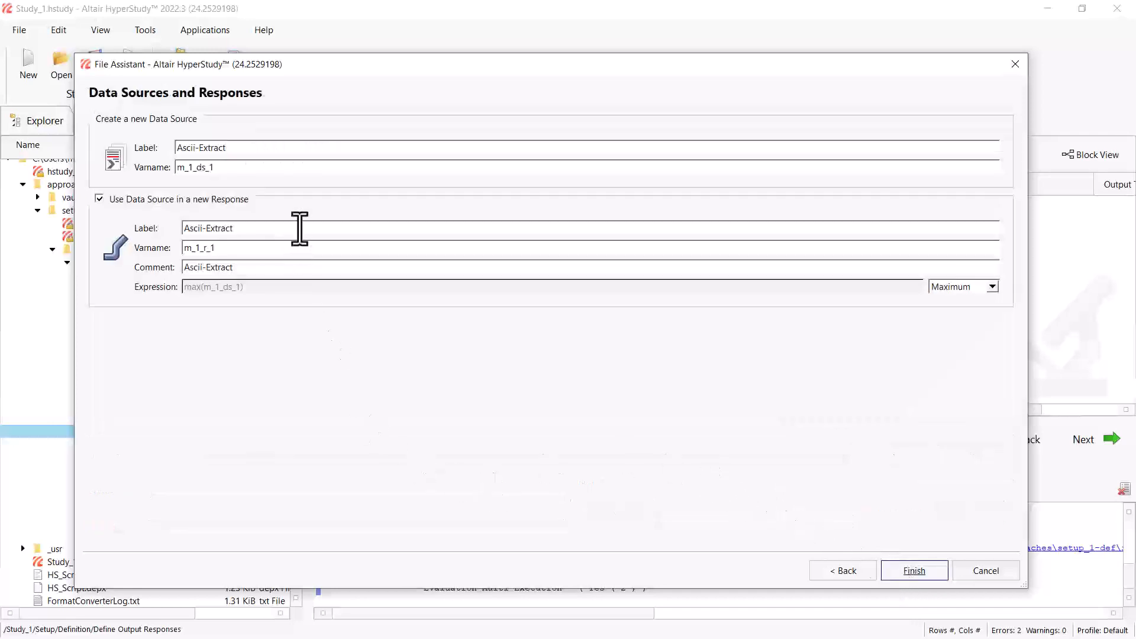
Label the new response HeatTransfer_Temperature with the Maximum expression, finish the extraction and evaluate the response
drag(299, 228, 126, 229)
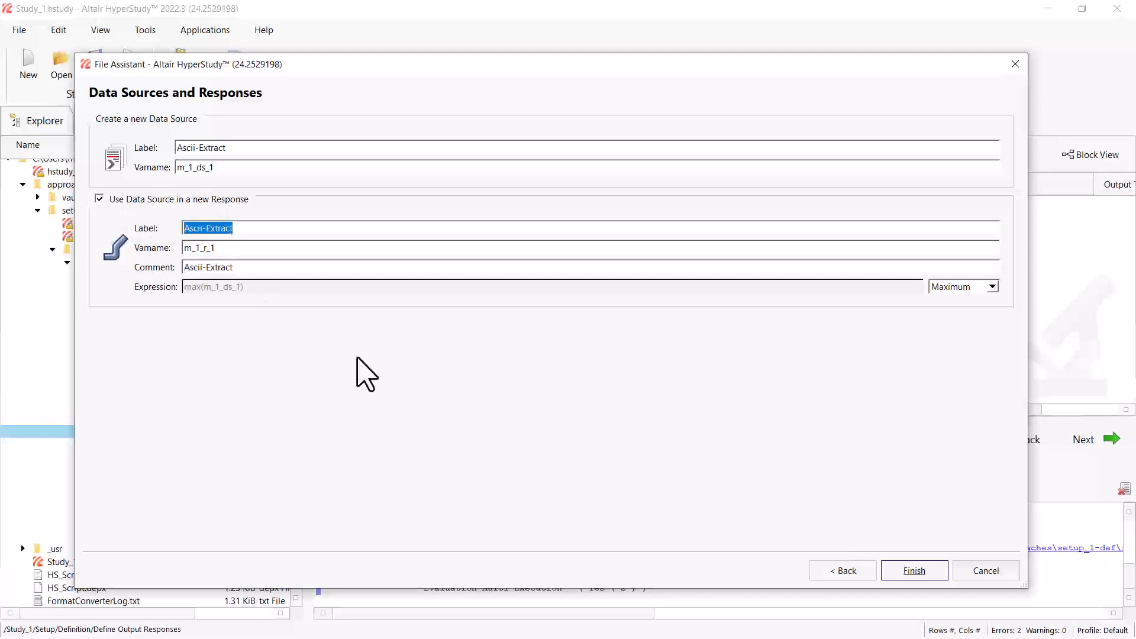
text(HeatTransfer_Temperature)
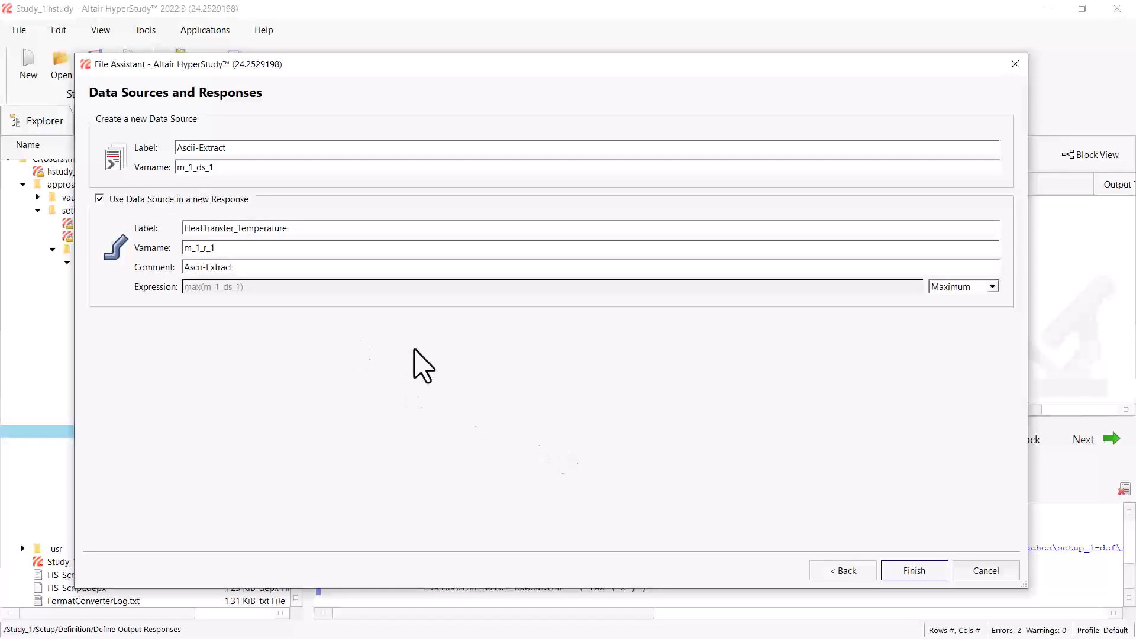
click(906, 570)
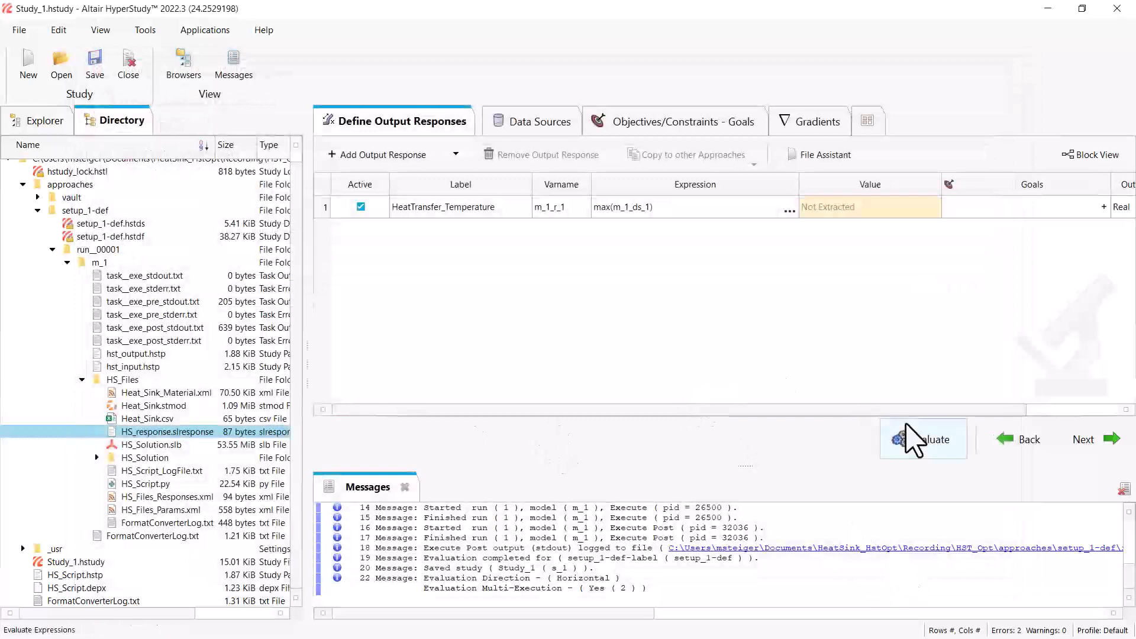
click(927, 447)
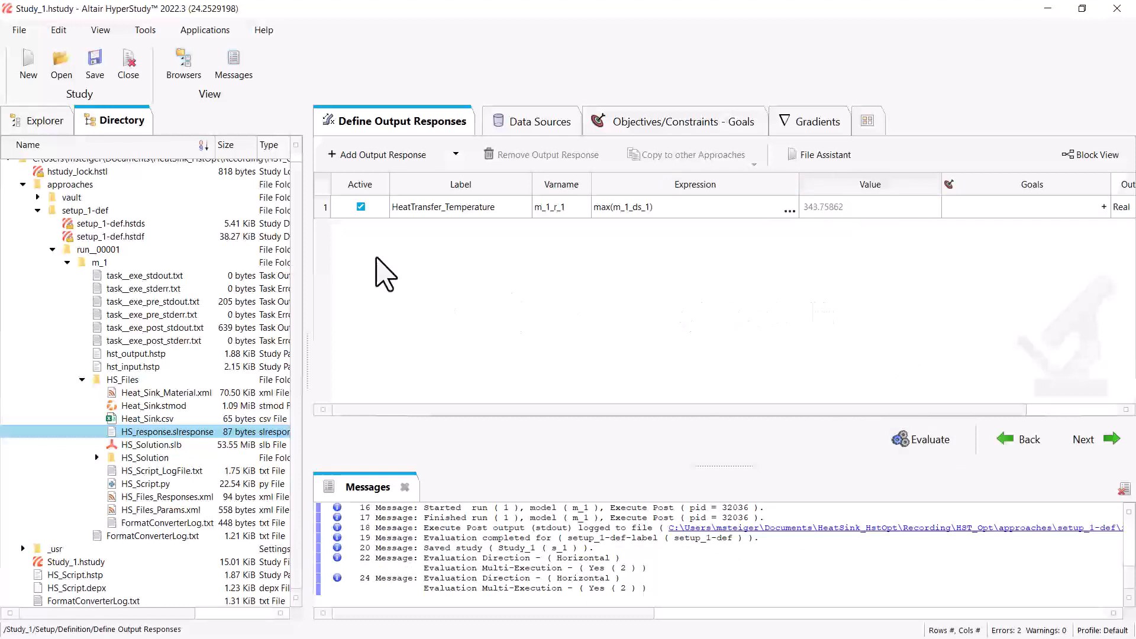
Add a goal of type Maximize to the HeatTransfer_Temperature response
click(45, 120)
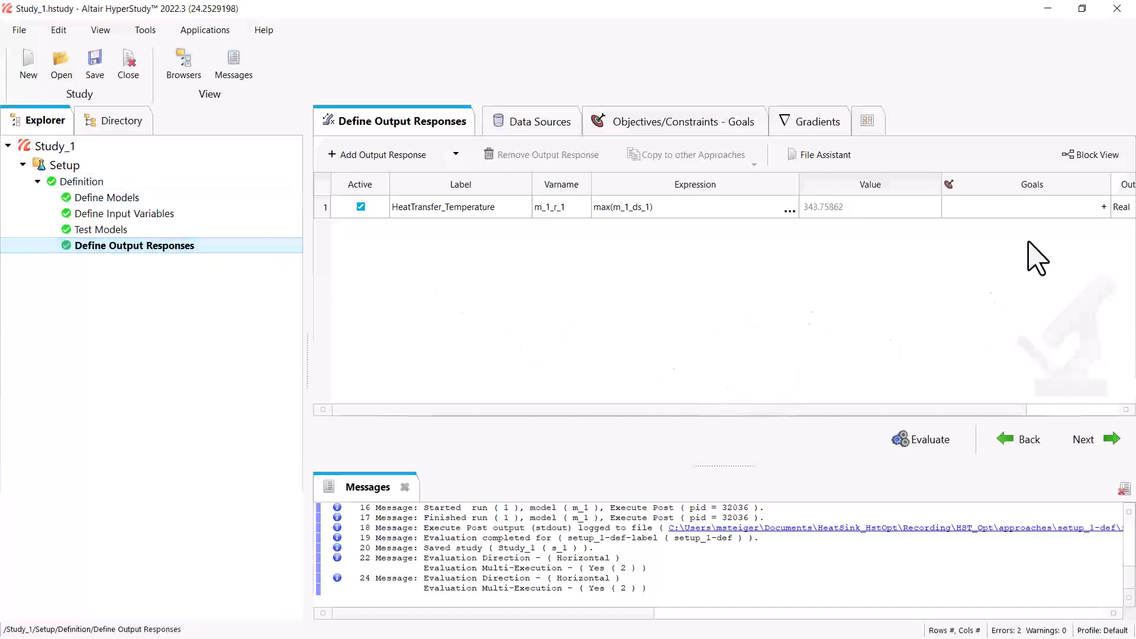
click(1104, 207)
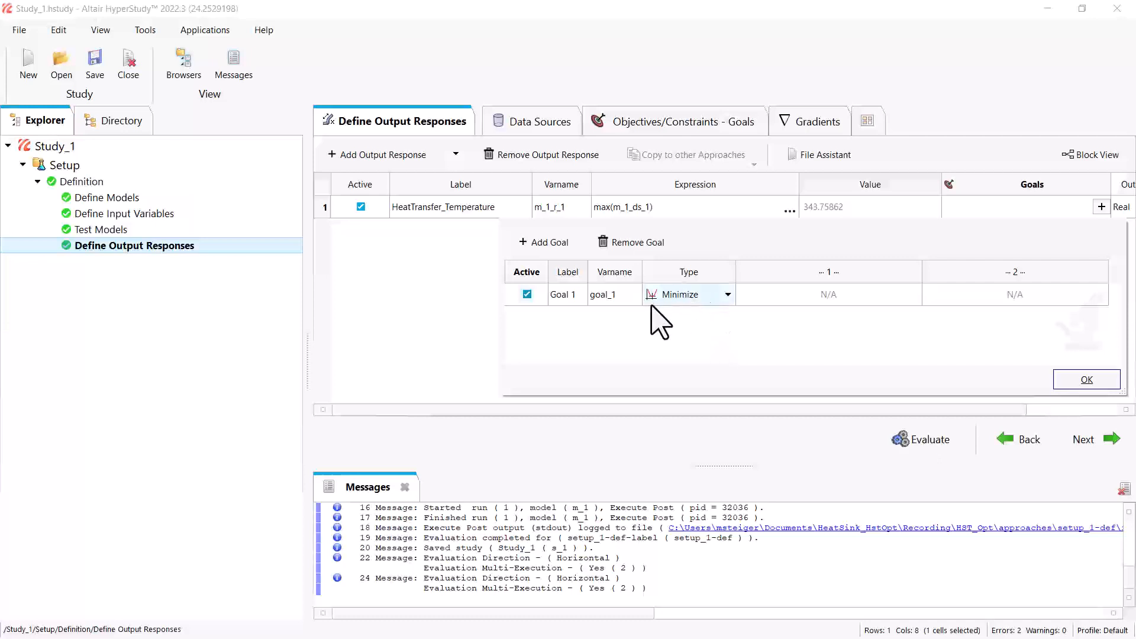
click(721, 299)
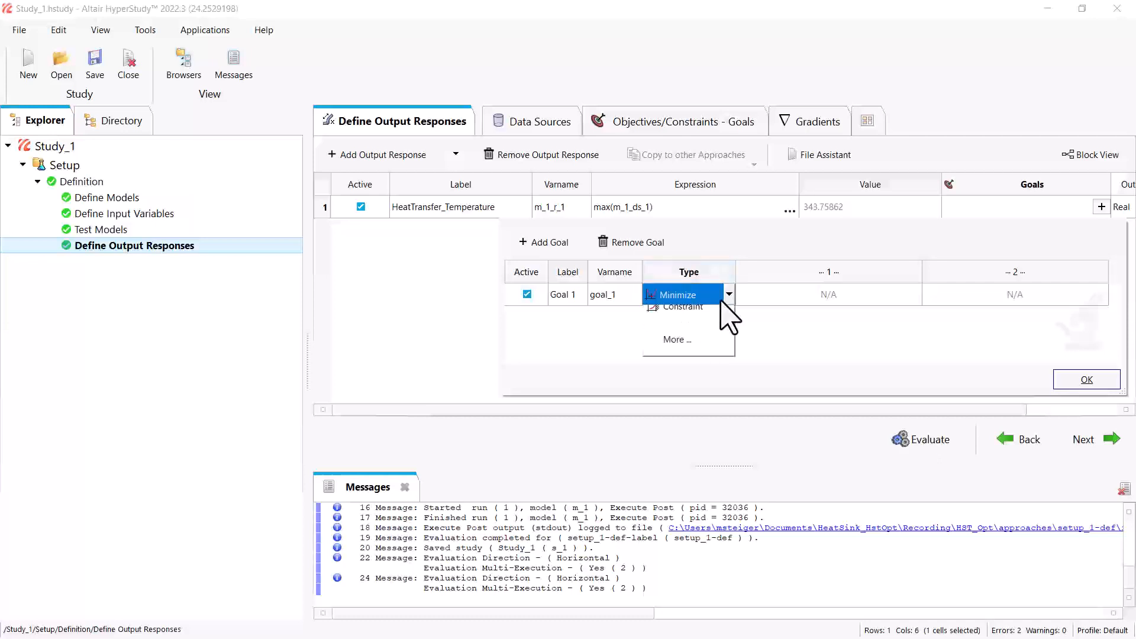
click(708, 318)
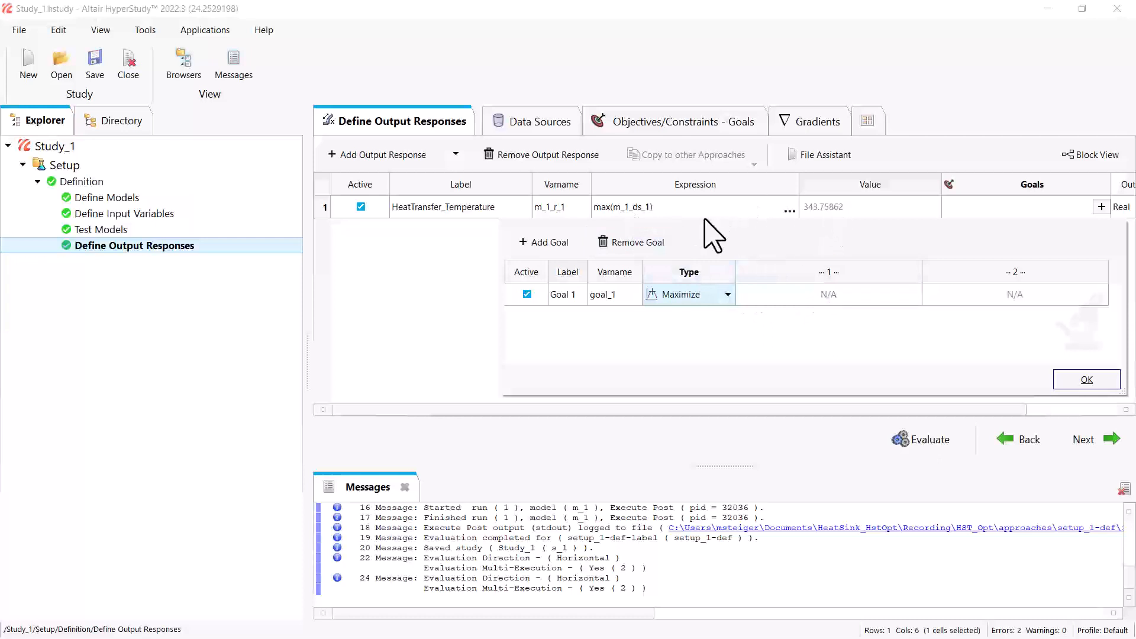
click(1089, 381)
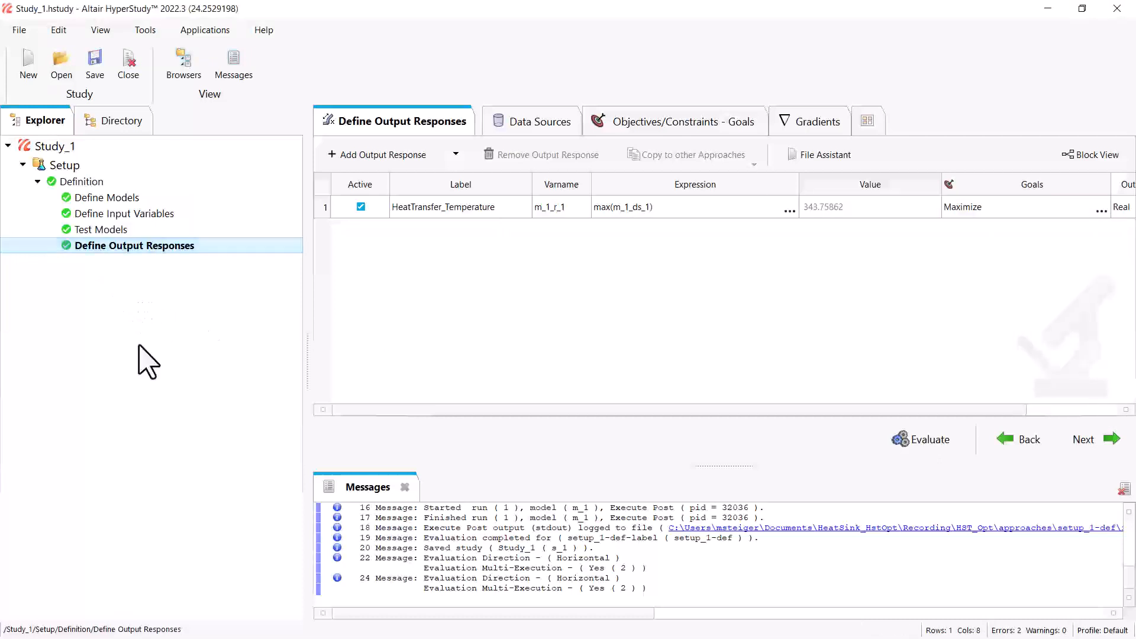
Add a DOE approach labelled DOE 1 that takes its definition from Setup
right_click(84, 300)
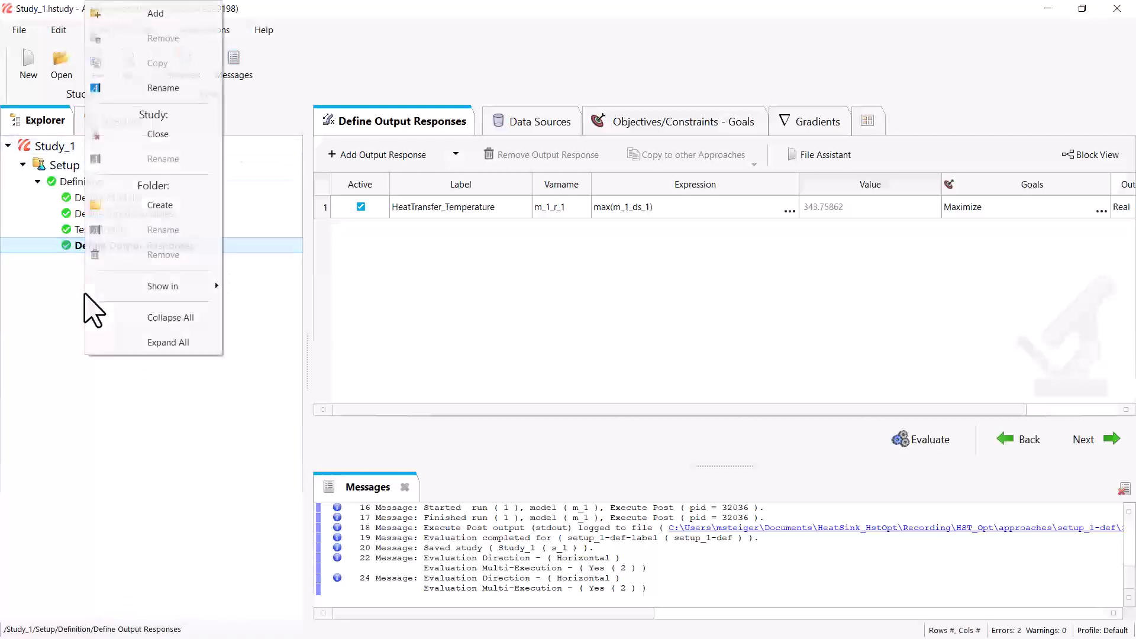
click(168, 13)
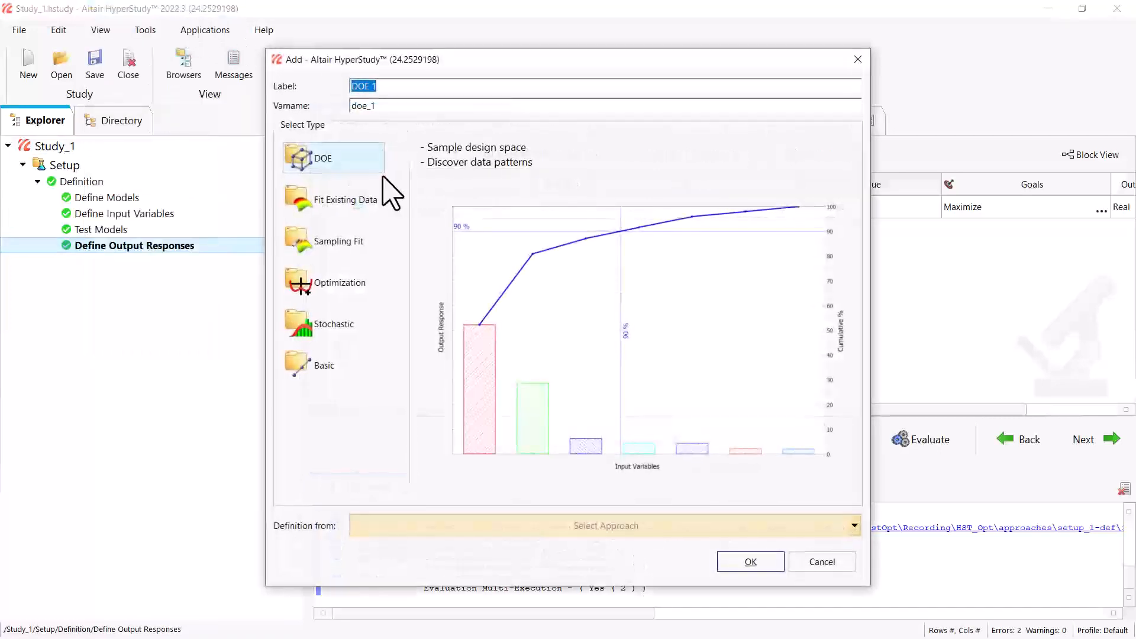
click(415, 529)
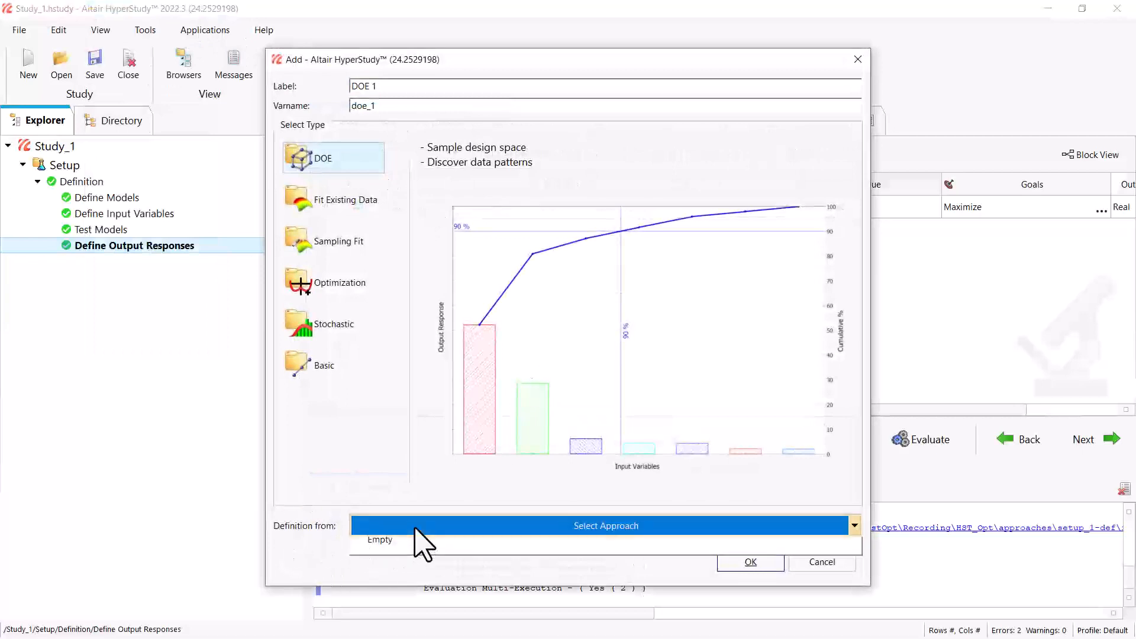
click(416, 544)
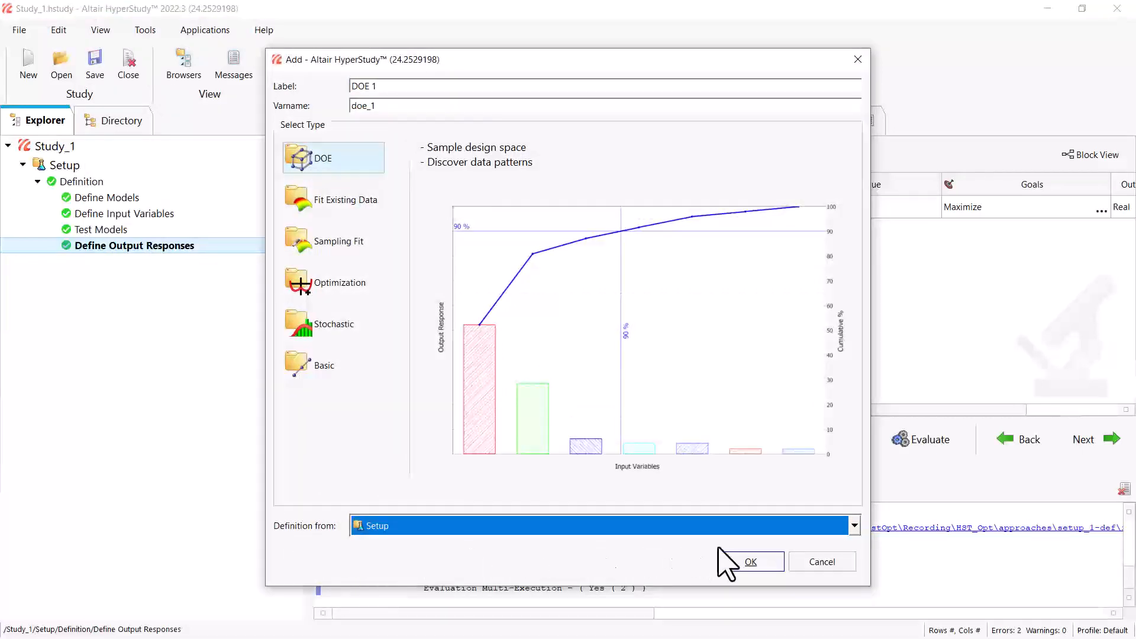
click(749, 562)
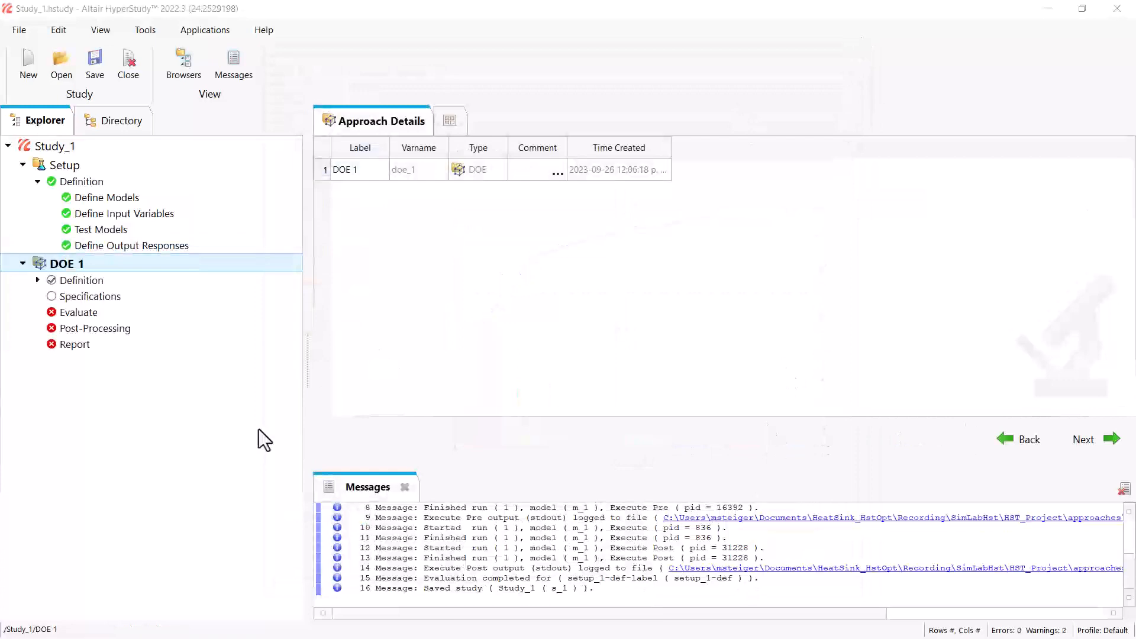
Specify the Sobol Sequence with 11 runs for DOE 1 and apply it
click(120, 297)
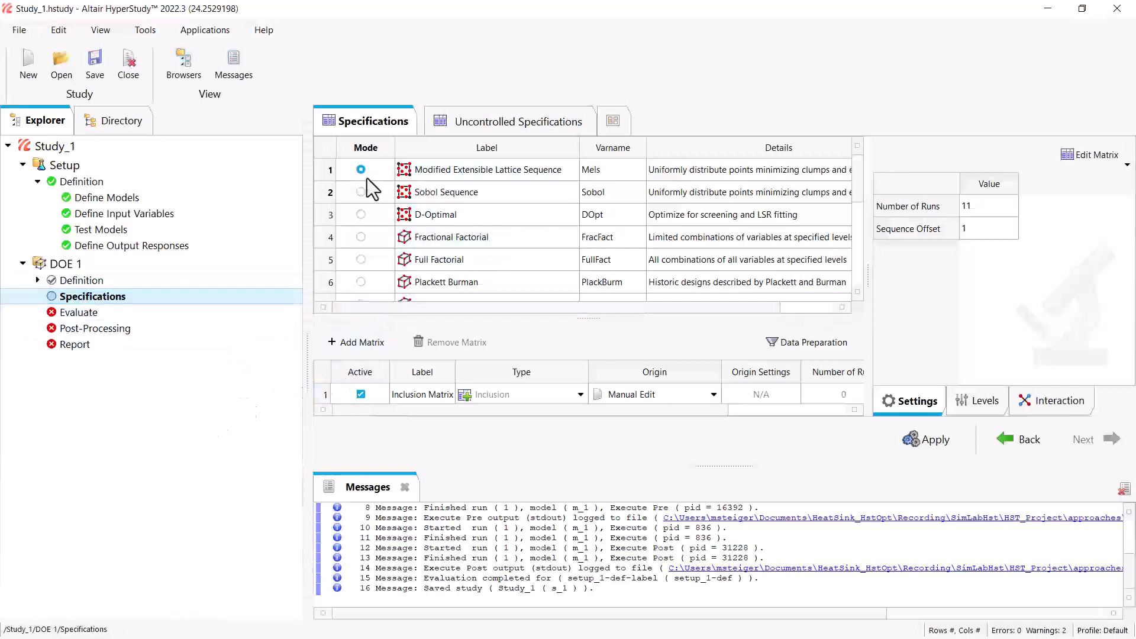
click(361, 193)
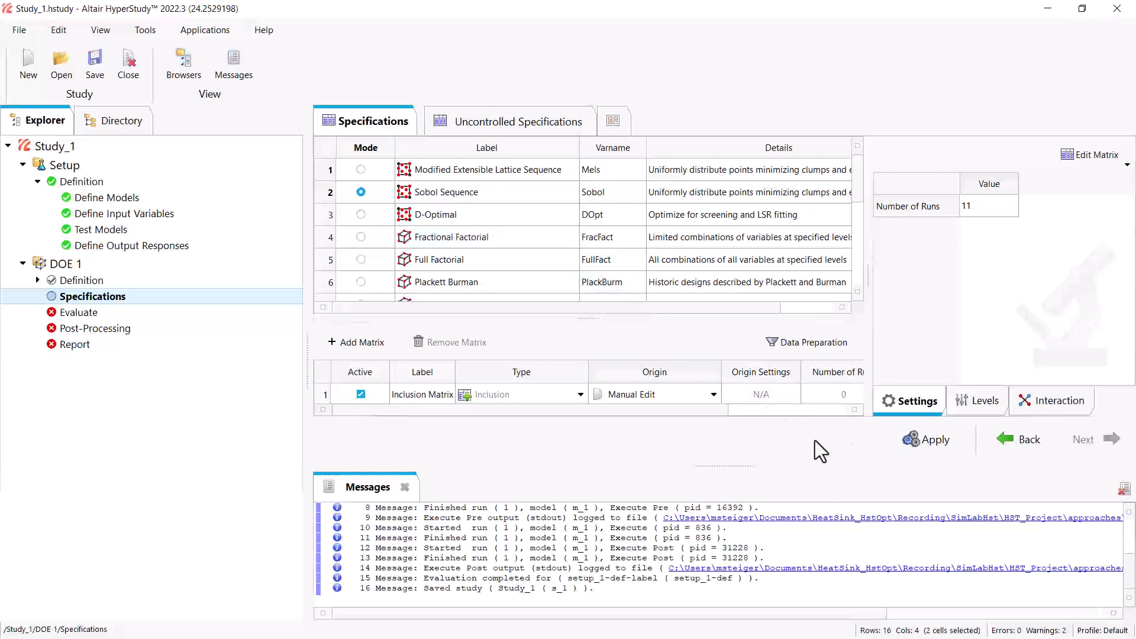
click(946, 445)
Review the Heigth, Width and Thickness samples generated for each run in DOE 1's evaluation data
click(162, 310)
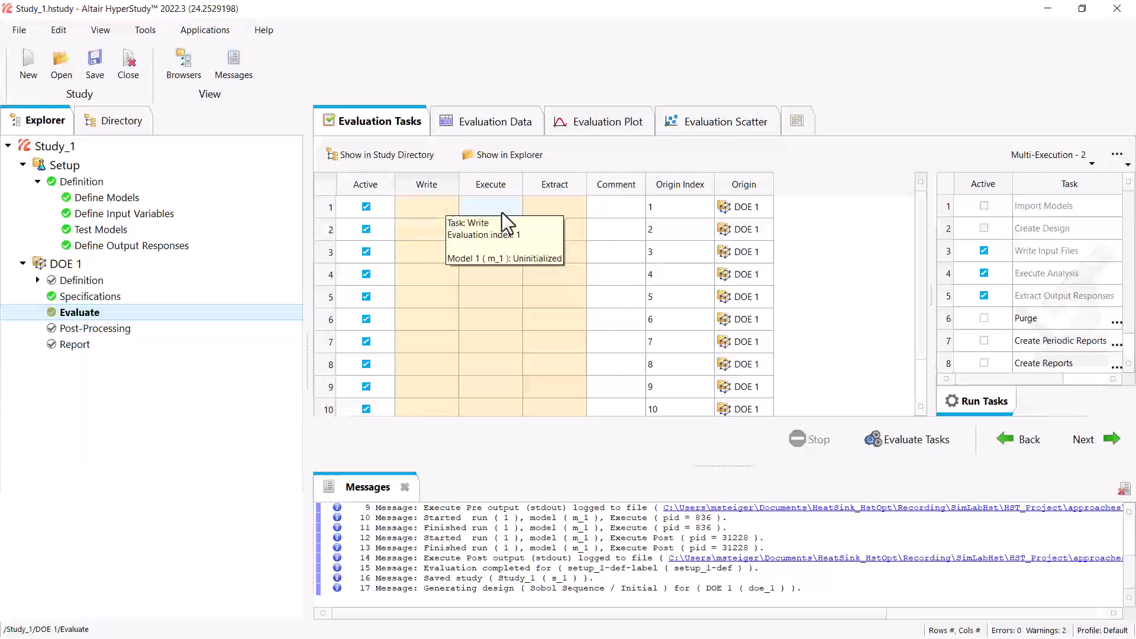
click(500, 123)
scroll(423, 313, down, 2)
scroll(425, 313, up, 2)
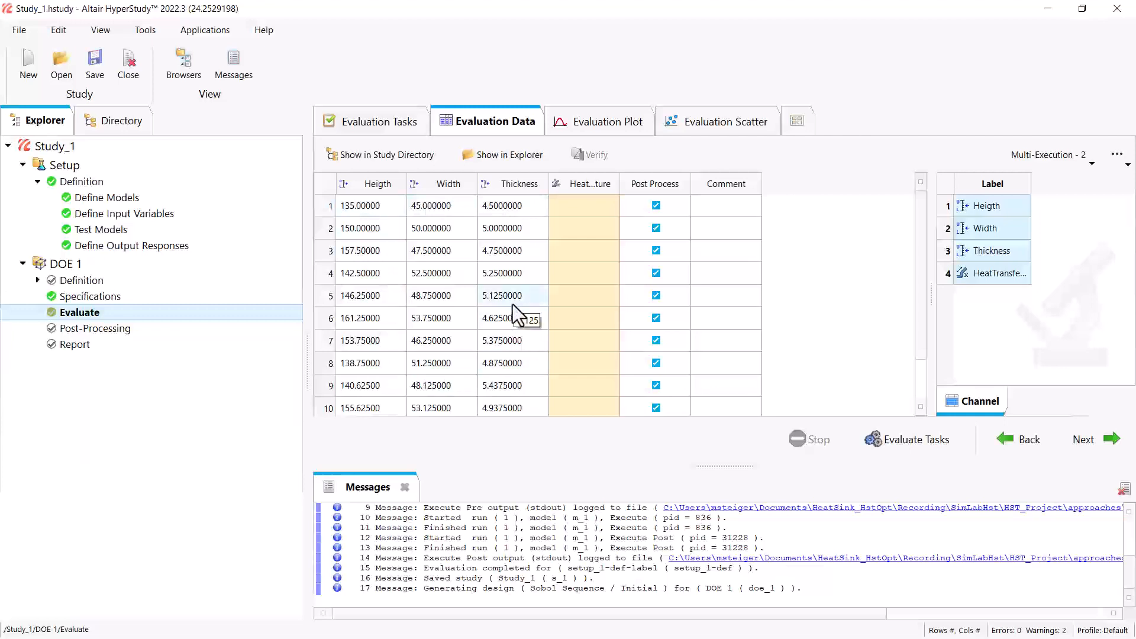
Inspect DOE 1's run matrix from the specifications without changing it, and return to the evaluation tasks
click(107, 298)
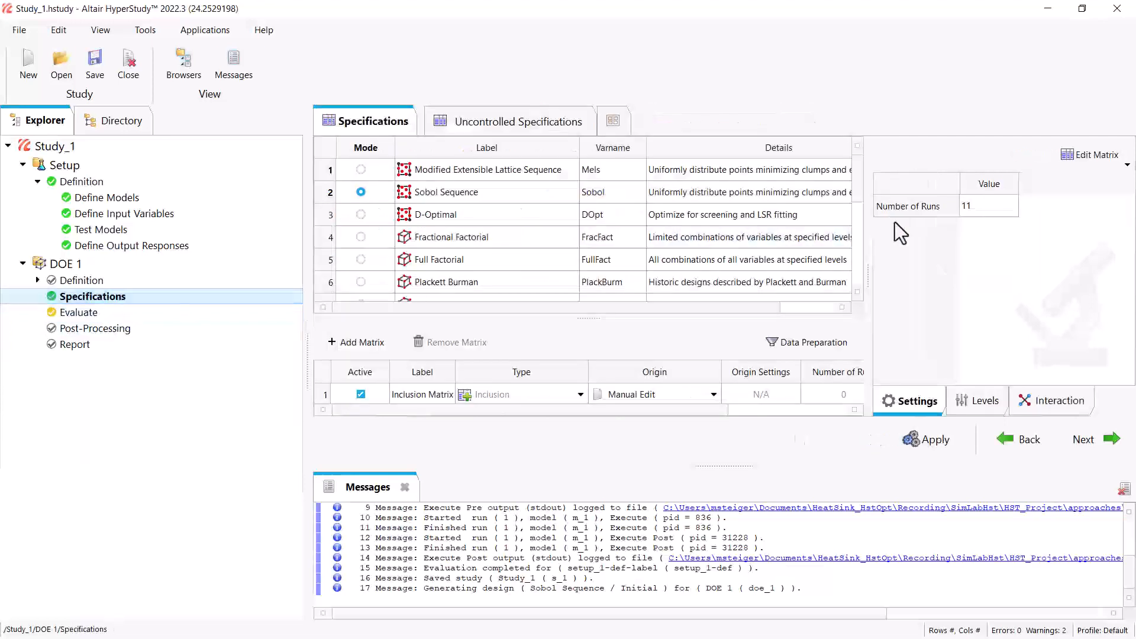
click(1083, 163)
click(1064, 187)
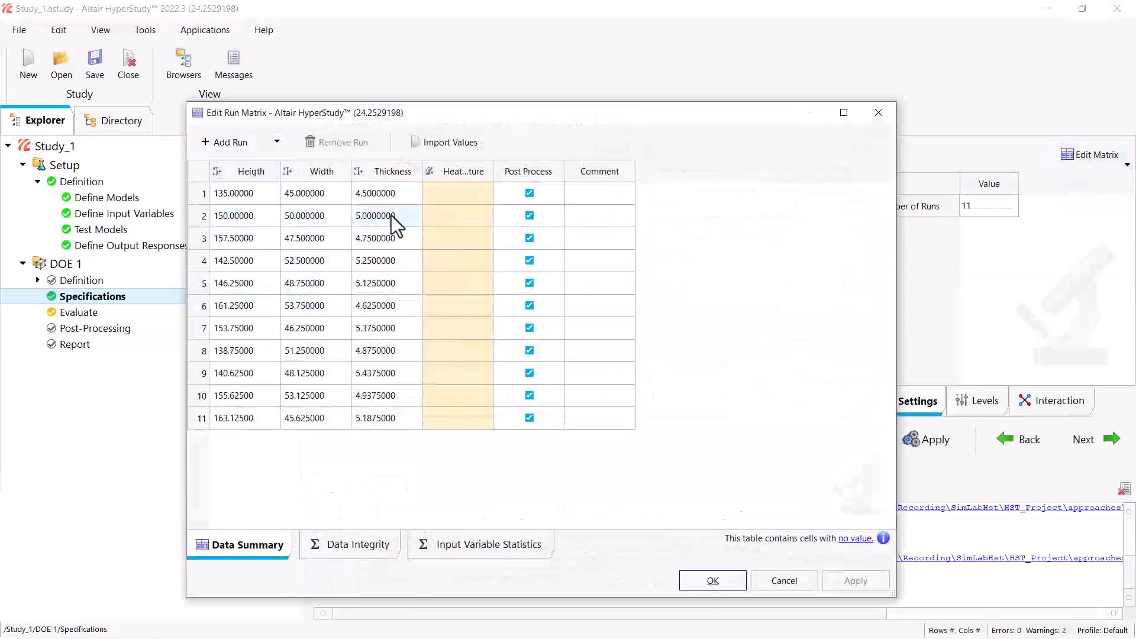
click(795, 583)
click(181, 319)
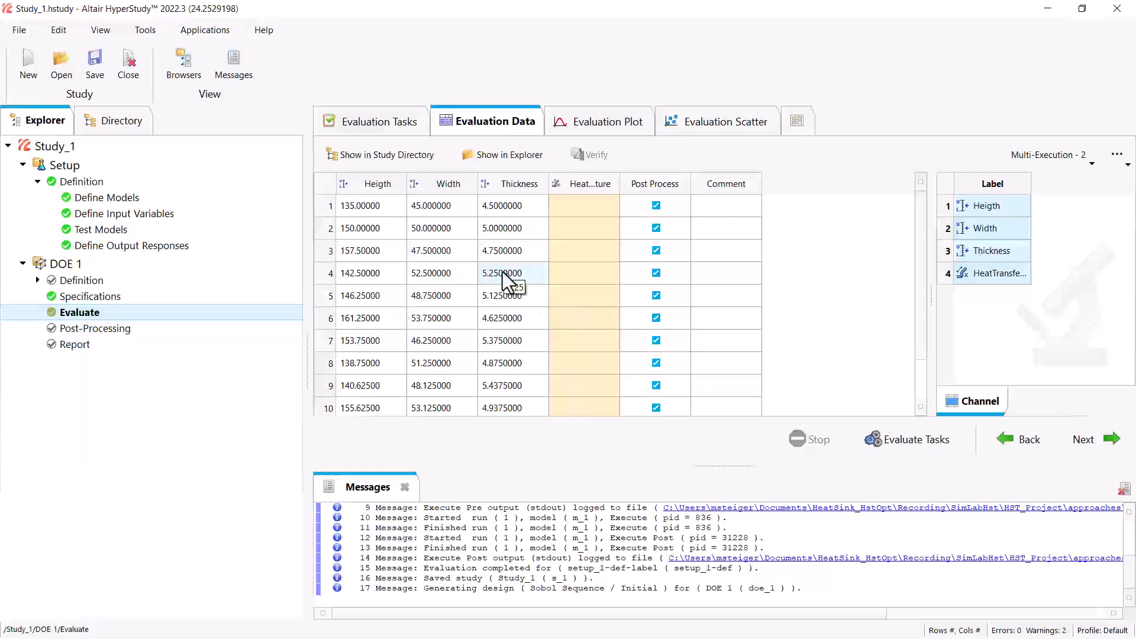
click(392, 130)
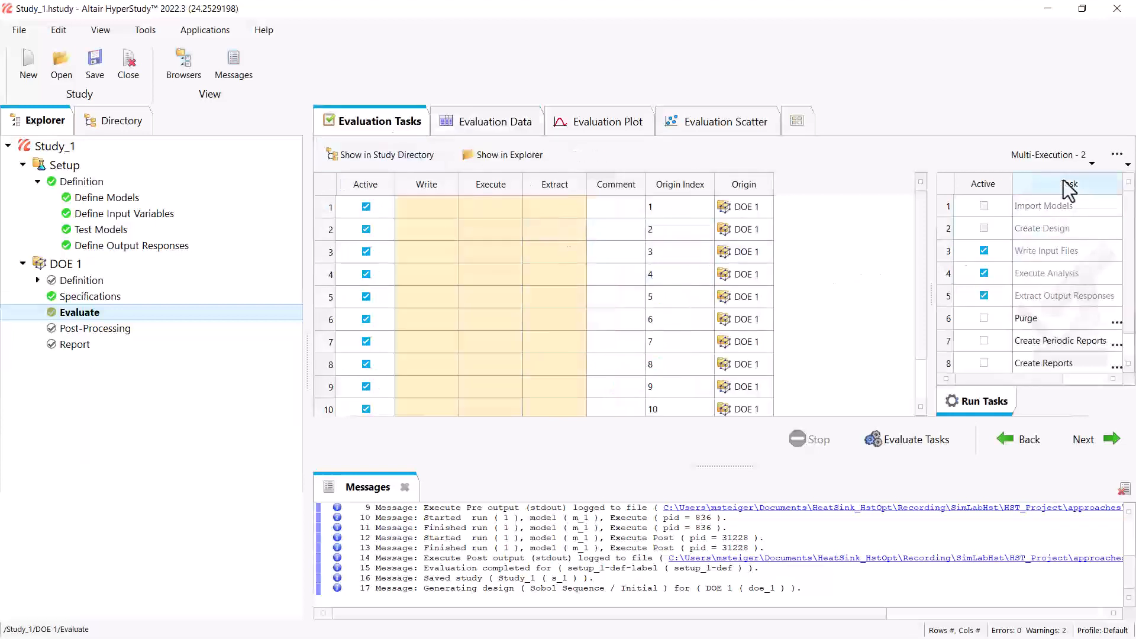
Limit DOE 1's multi-execution to 1 job and evaluate all of its active runs
click(1079, 161)
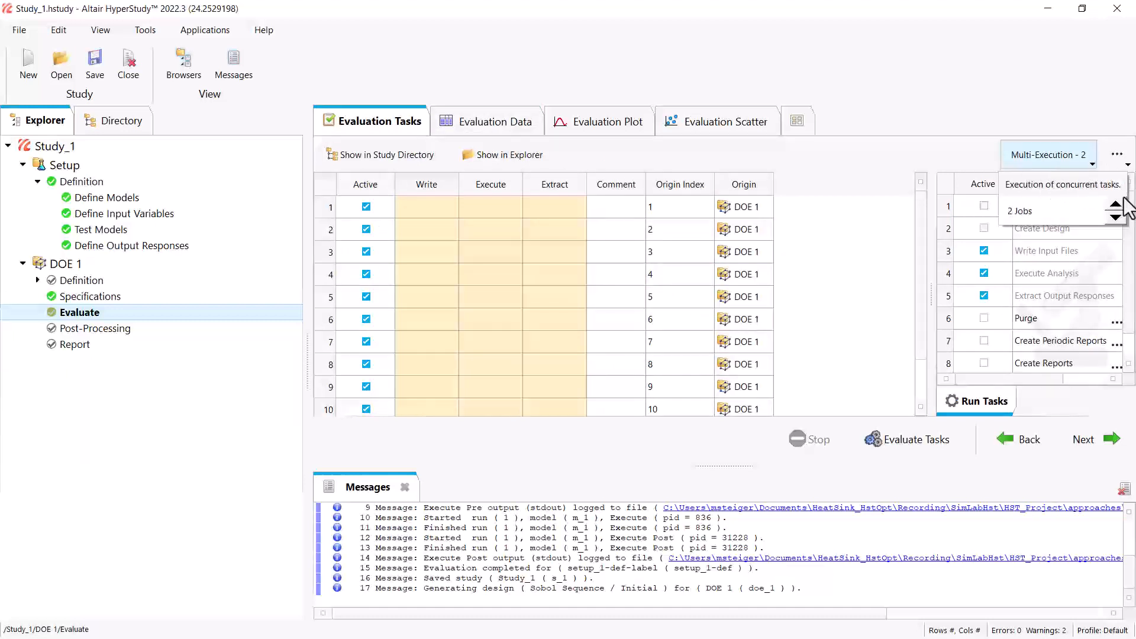
click(1115, 218)
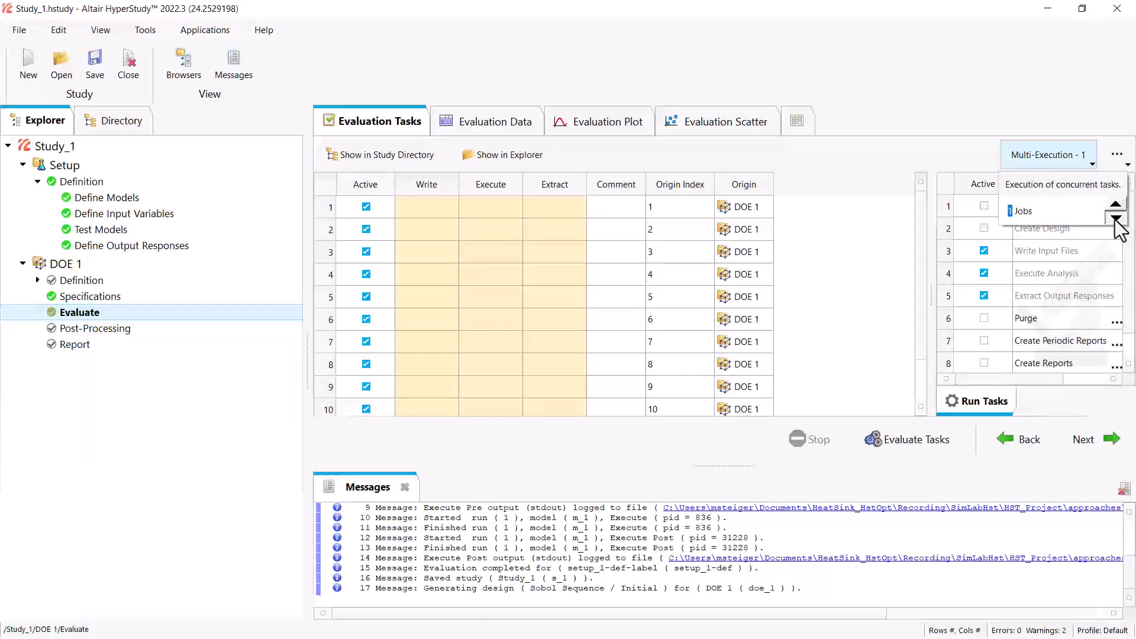
click(1006, 147)
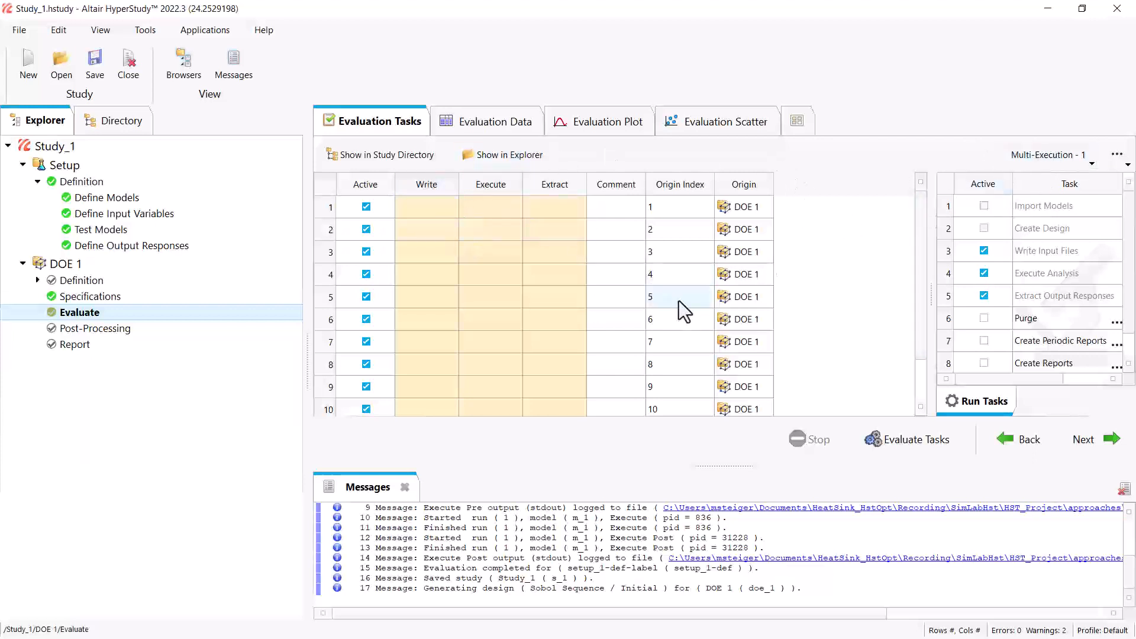
click(904, 438)
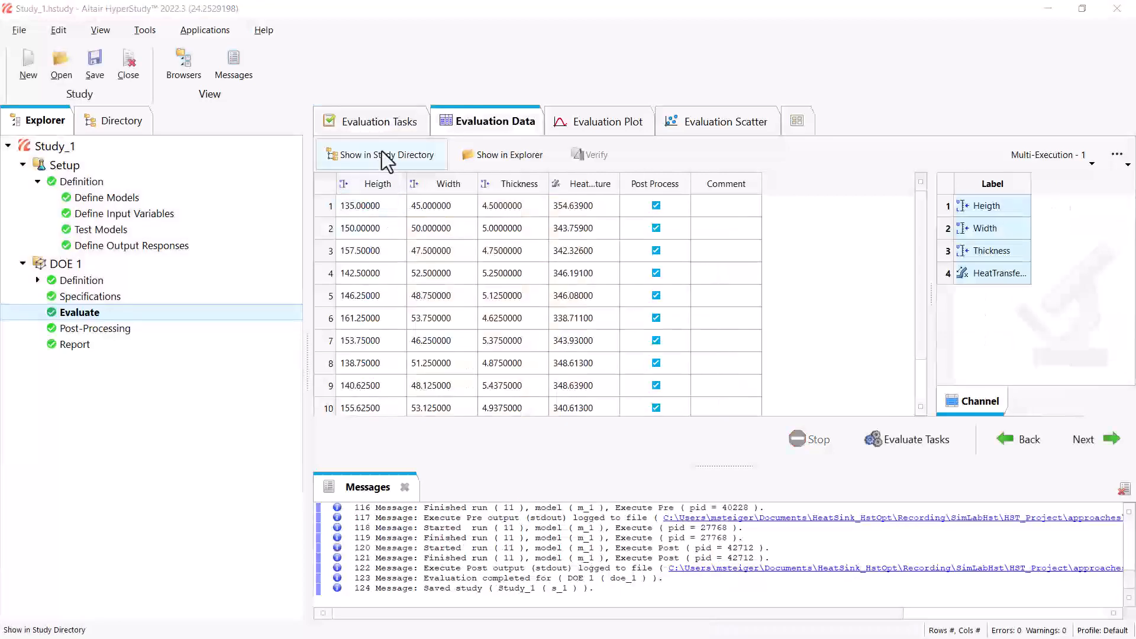
Check the write, execute and extract status of DOE 1's runs and review the temperature response in the evaluation data
click(379, 121)
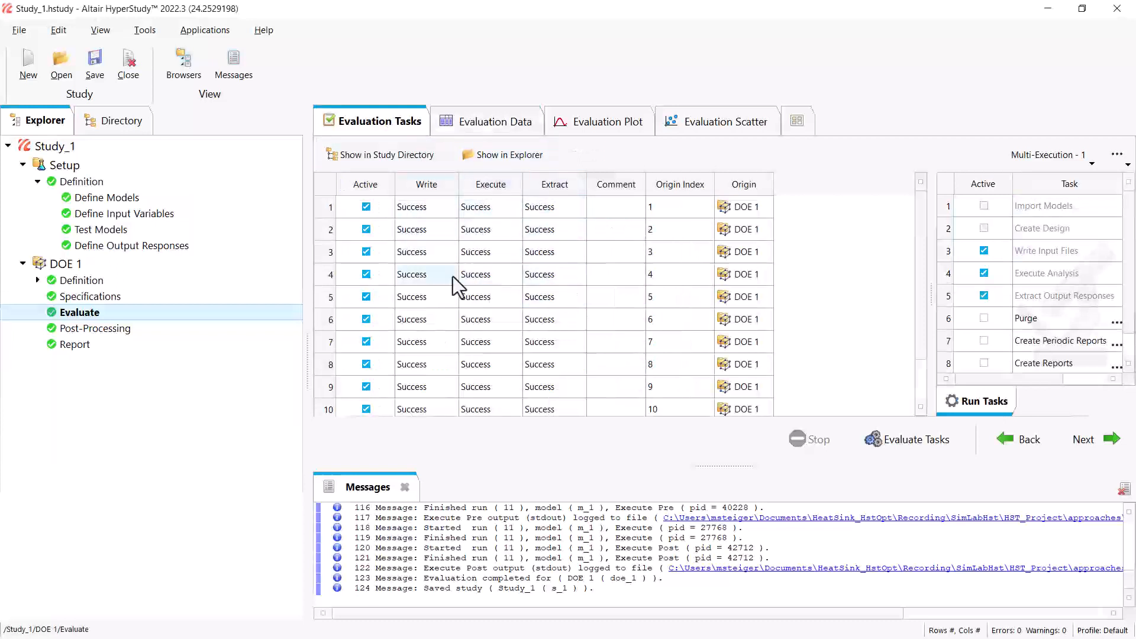
scroll(459, 256, down, 1)
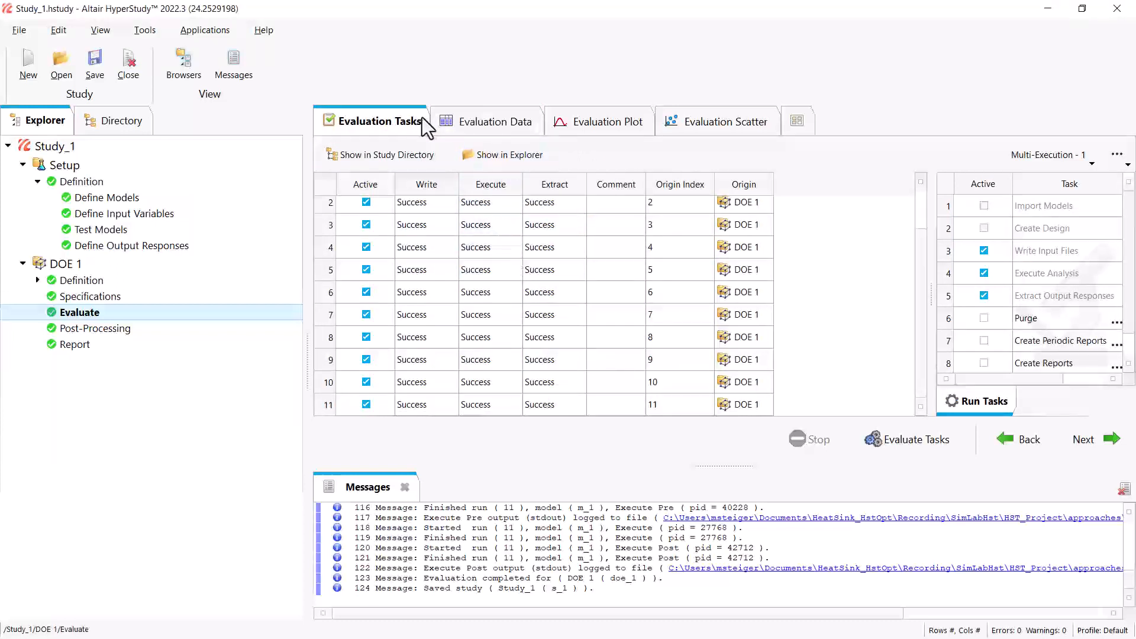
click(461, 127)
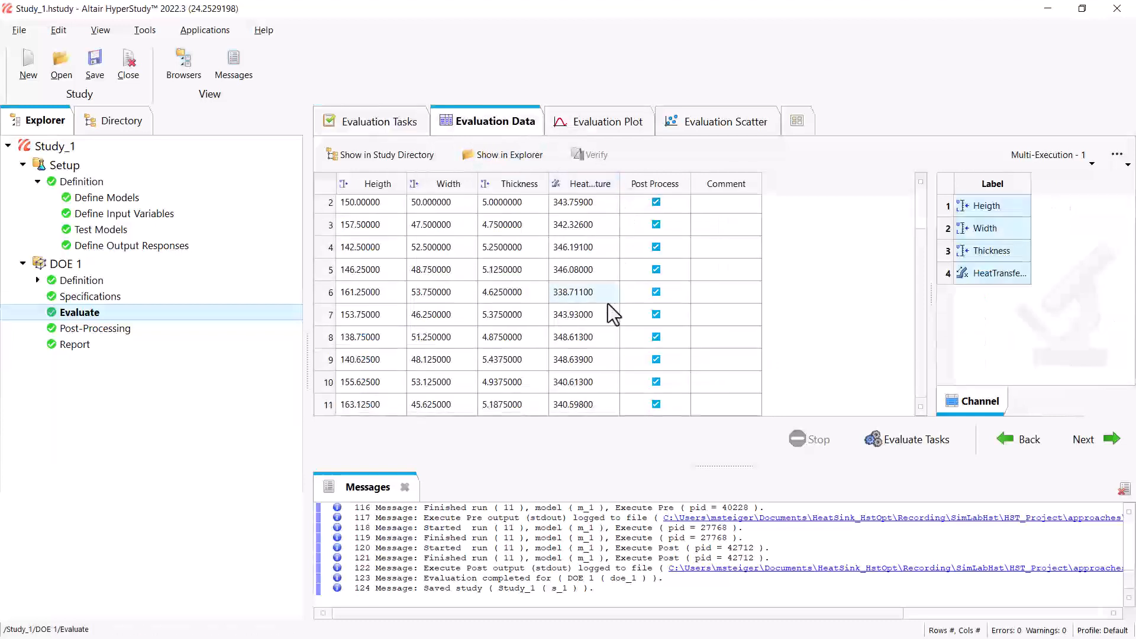
scroll(608, 308, up, 1)
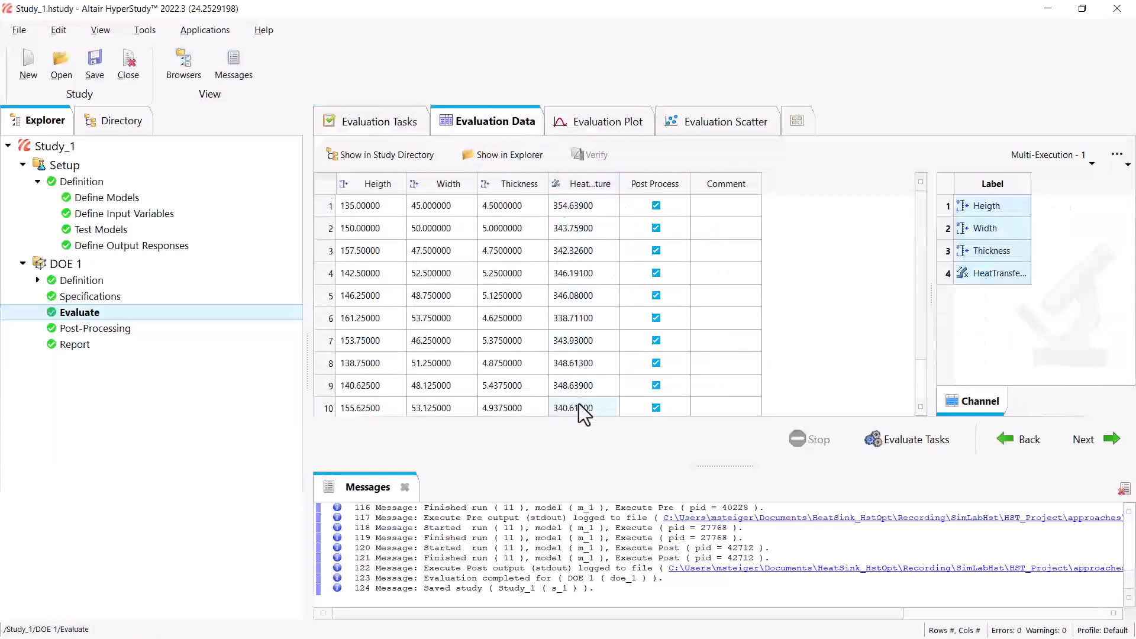
scroll(575, 272, down, 1)
scroll(574, 278, up, 1)
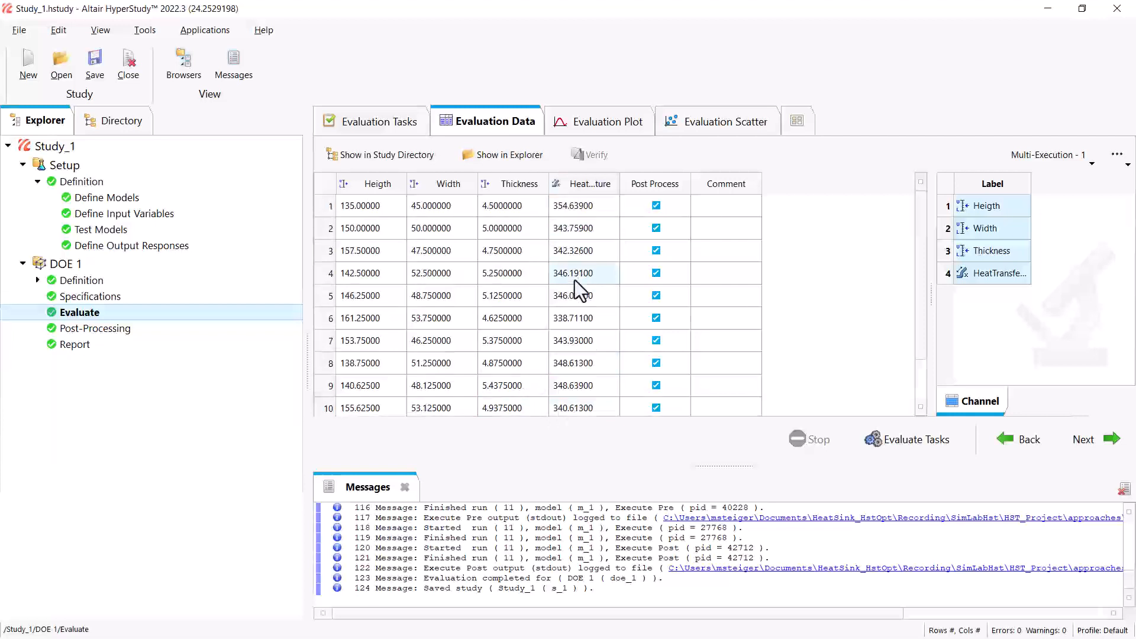
scroll(459, 334, down, 1)
scroll(459, 334, up, 1)
click(382, 121)
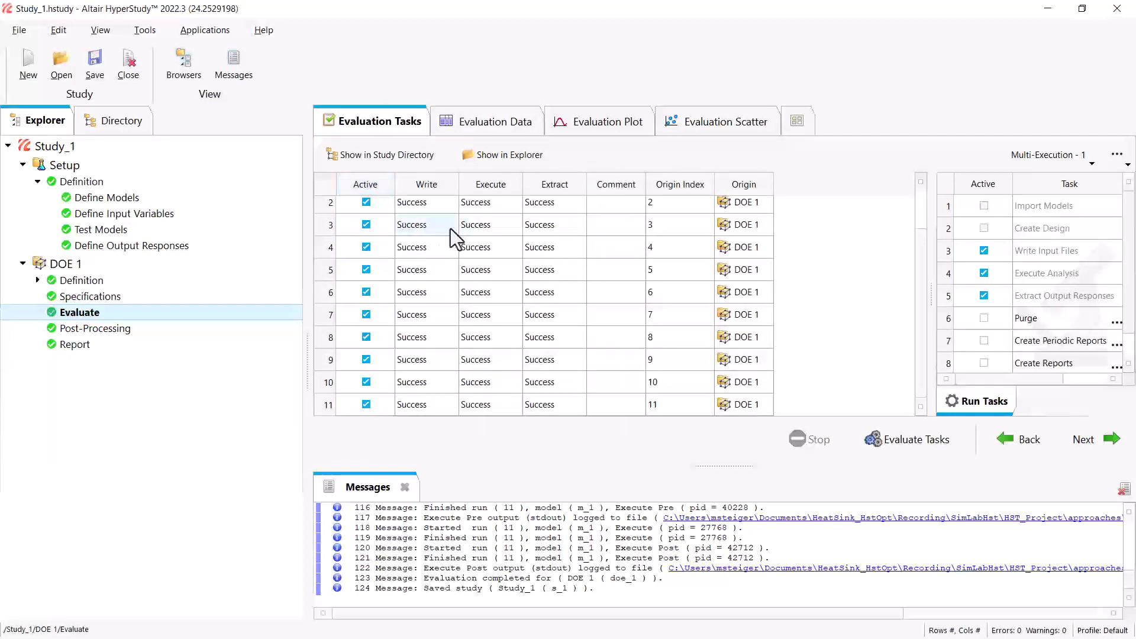
scroll(399, 227, up, 1)
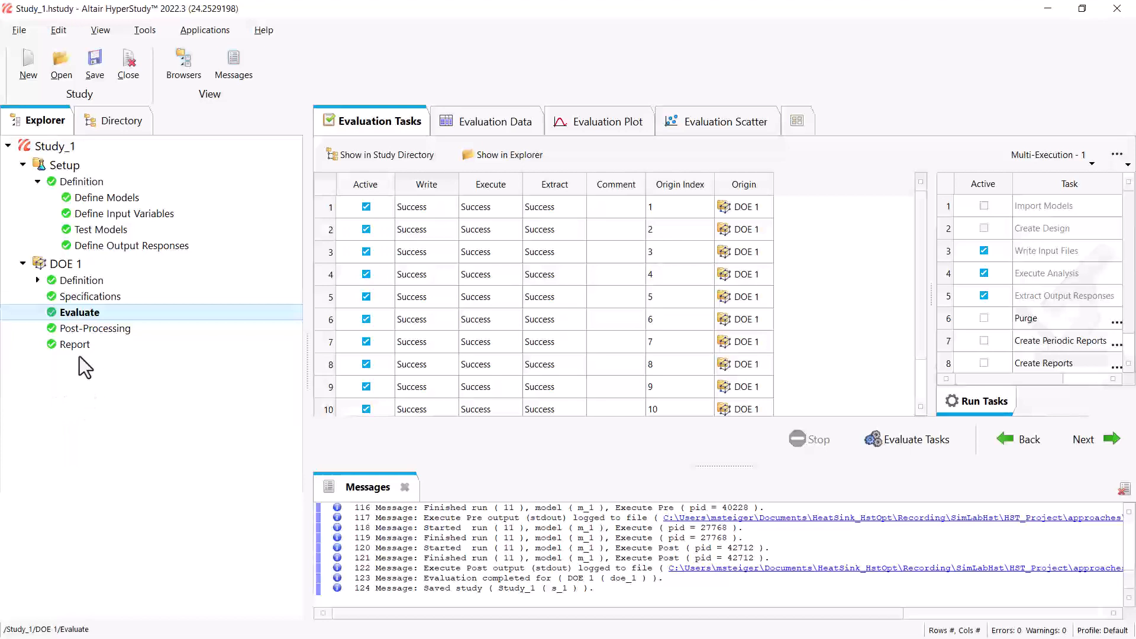
Add a Fit Existing Data approach labelled Fit 1 that takes its definition from DOE 1
right_click(93, 425)
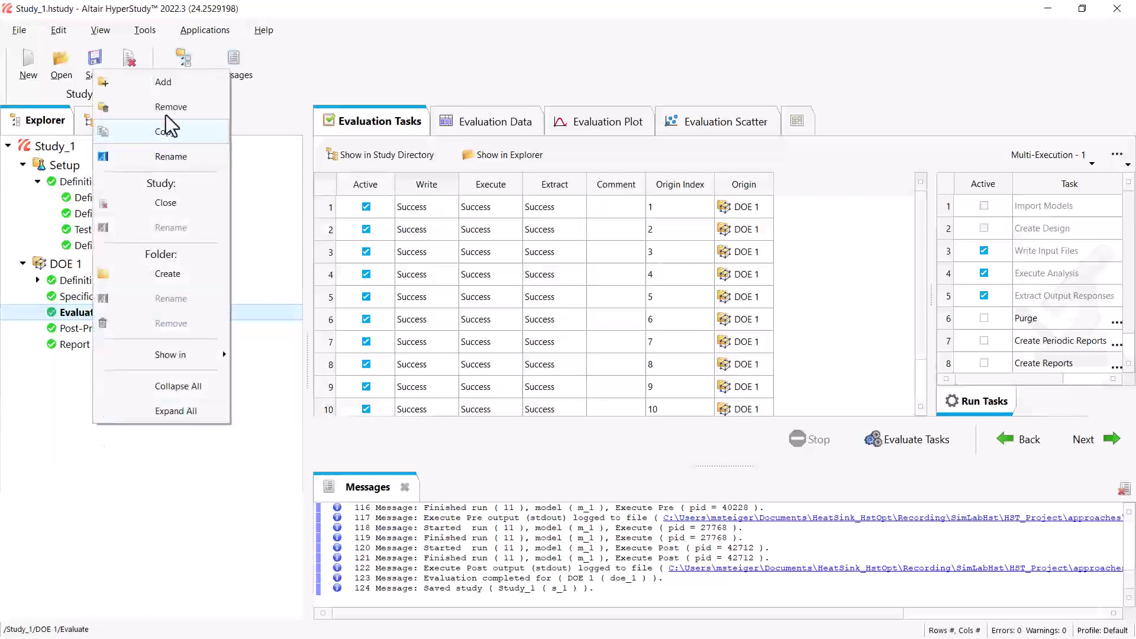
click(167, 84)
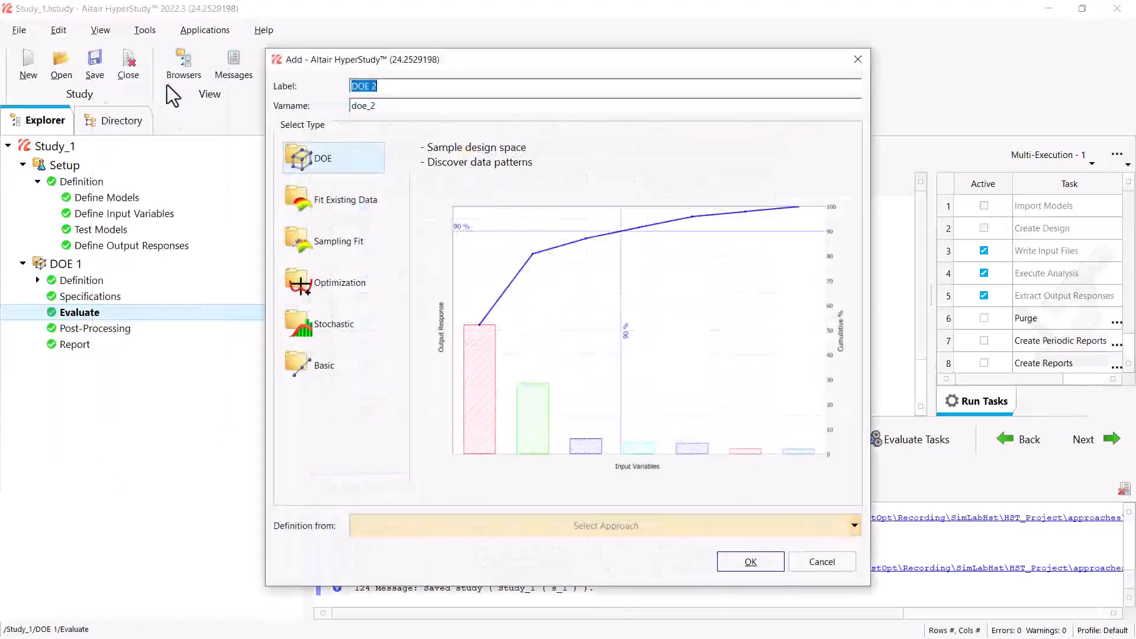
click(361, 202)
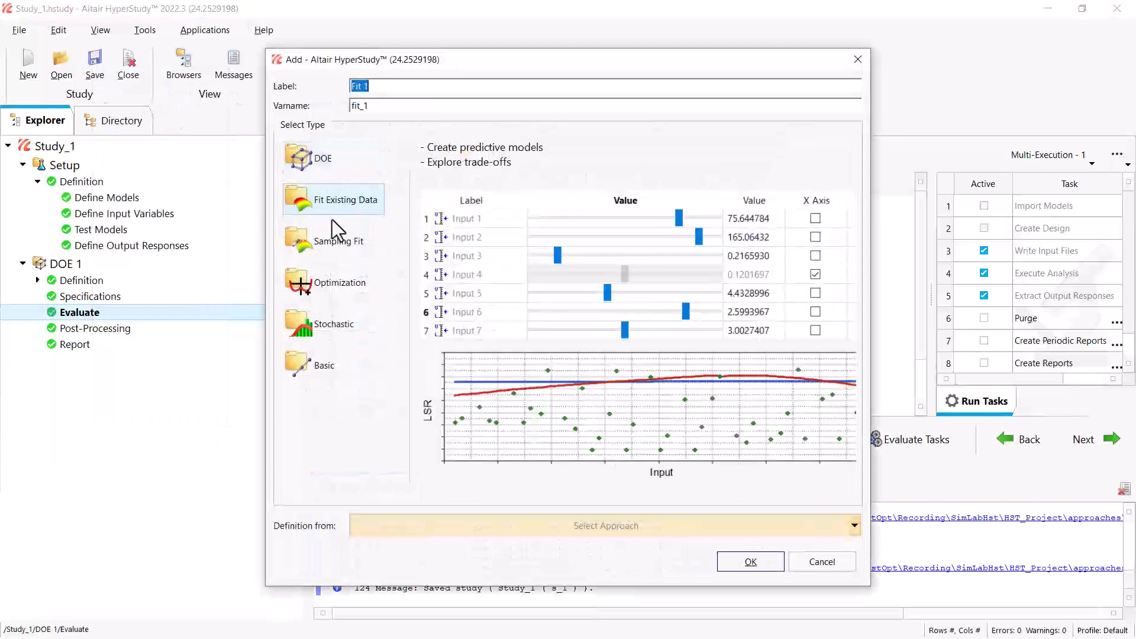
click(443, 524)
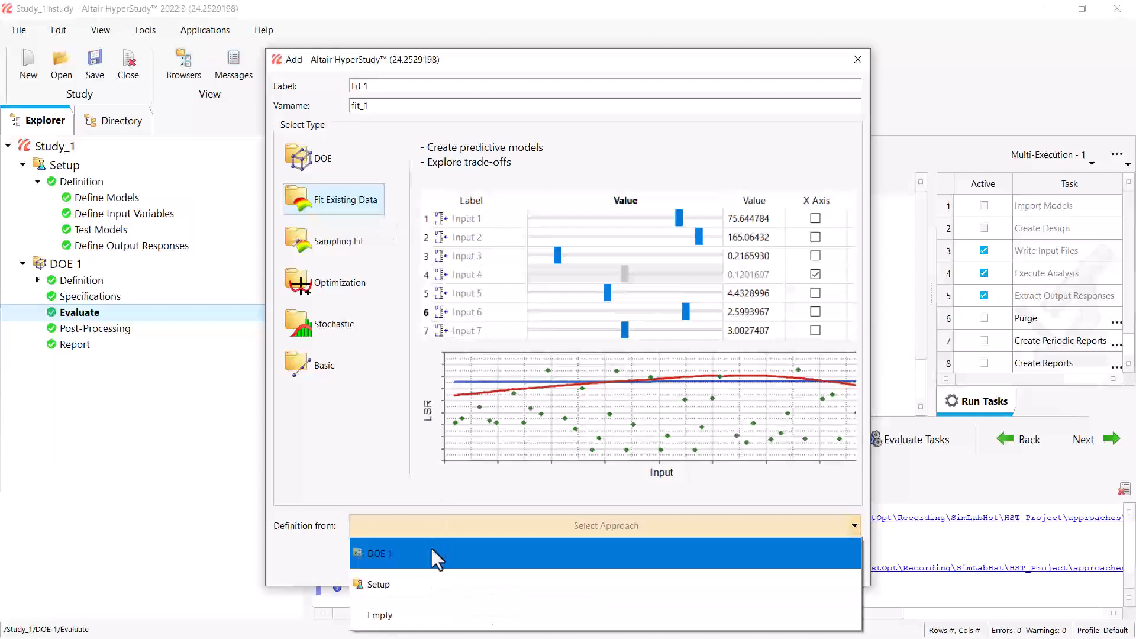
click(437, 553)
click(751, 562)
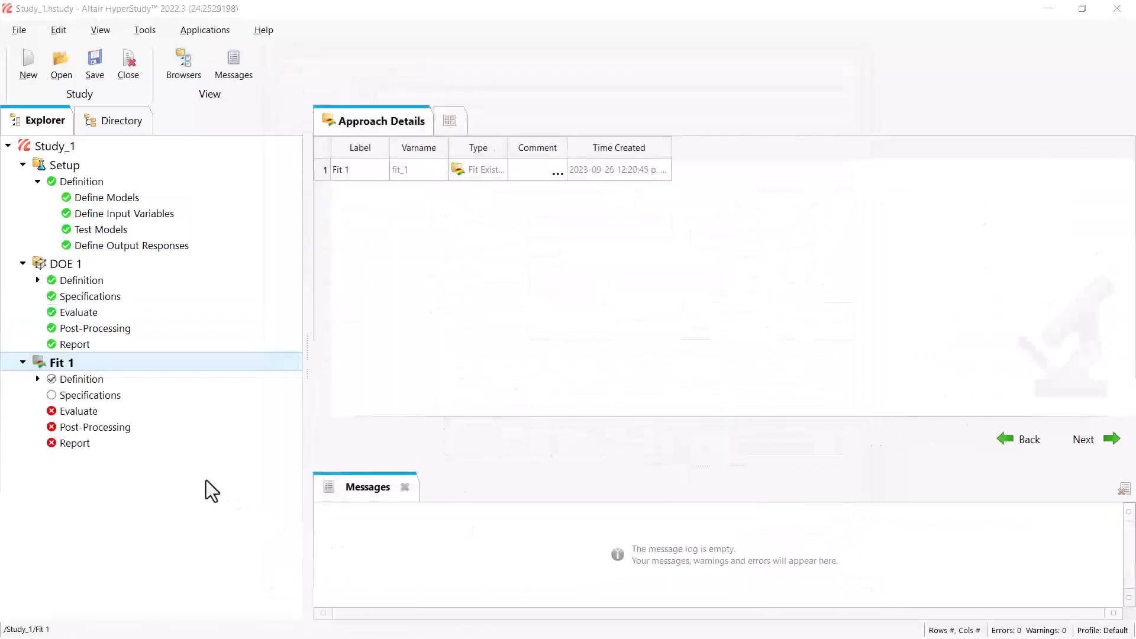
In Fit 1's specifications, set the origin of input Matrix 1 to the DOE 1 approach
click(126, 401)
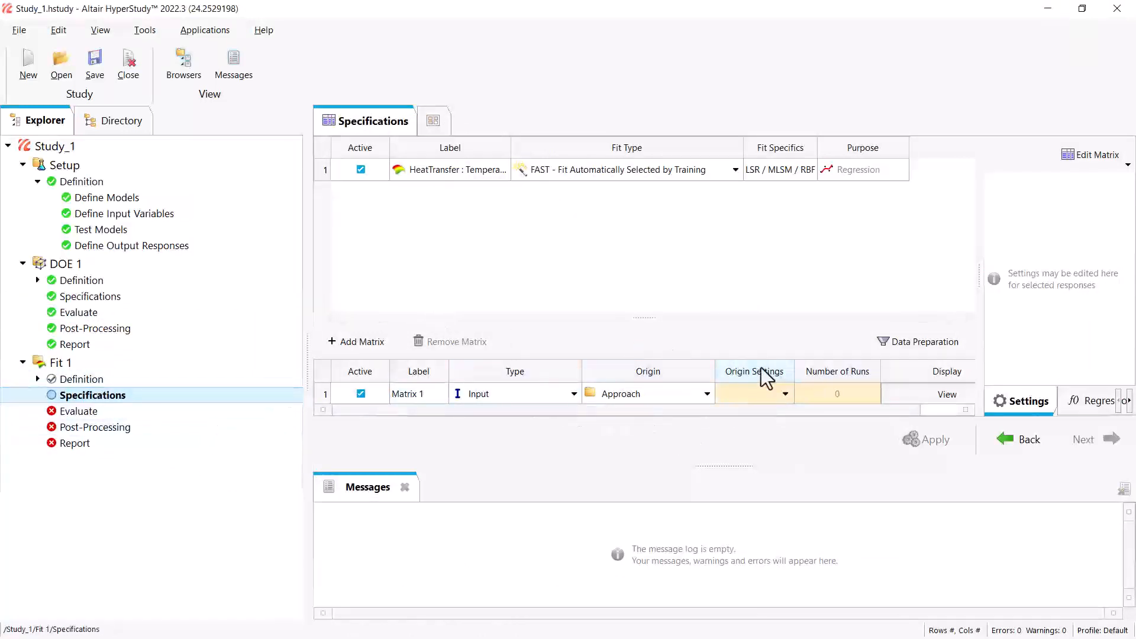
click(782, 395)
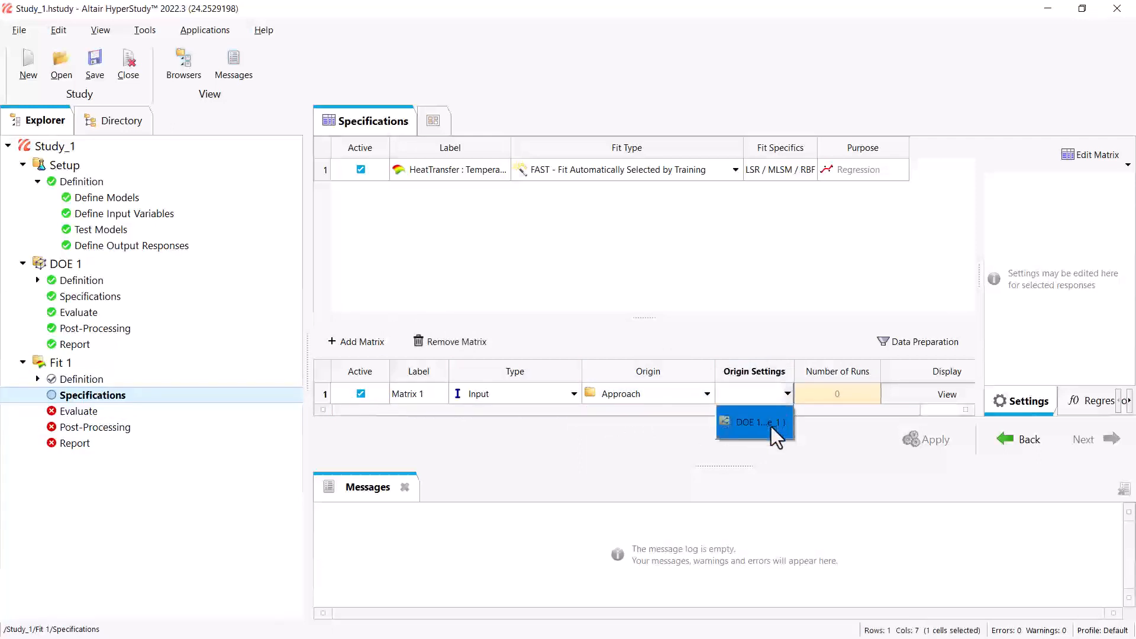
click(771, 427)
mouse_move(753, 410)
mouse_down()
mouse_move(777, 409)
mouse_move(763, 407)
mouse_up()
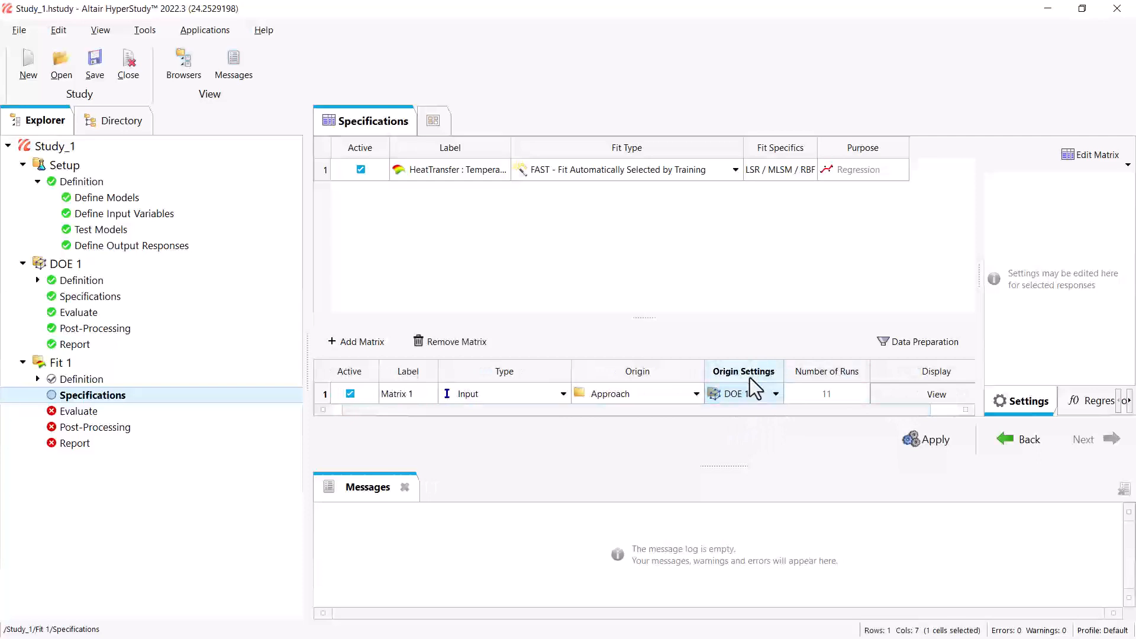
View Matrix 1's run data for the input variables and temperature response, and close it
scroll(800, 410, right, 2)
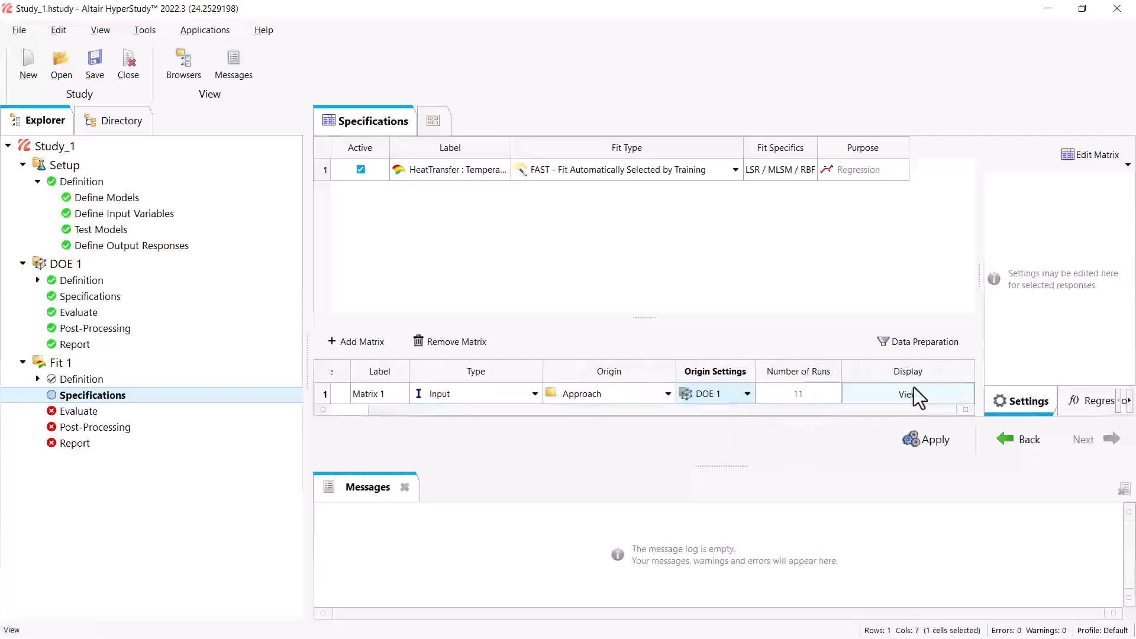
click(916, 404)
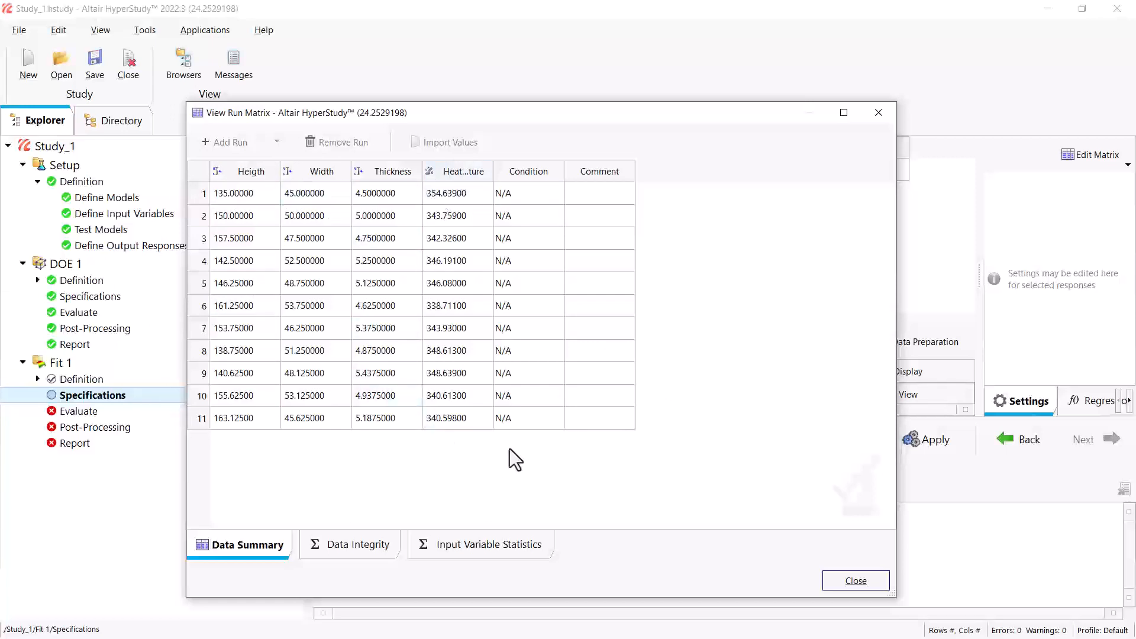
click(858, 581)
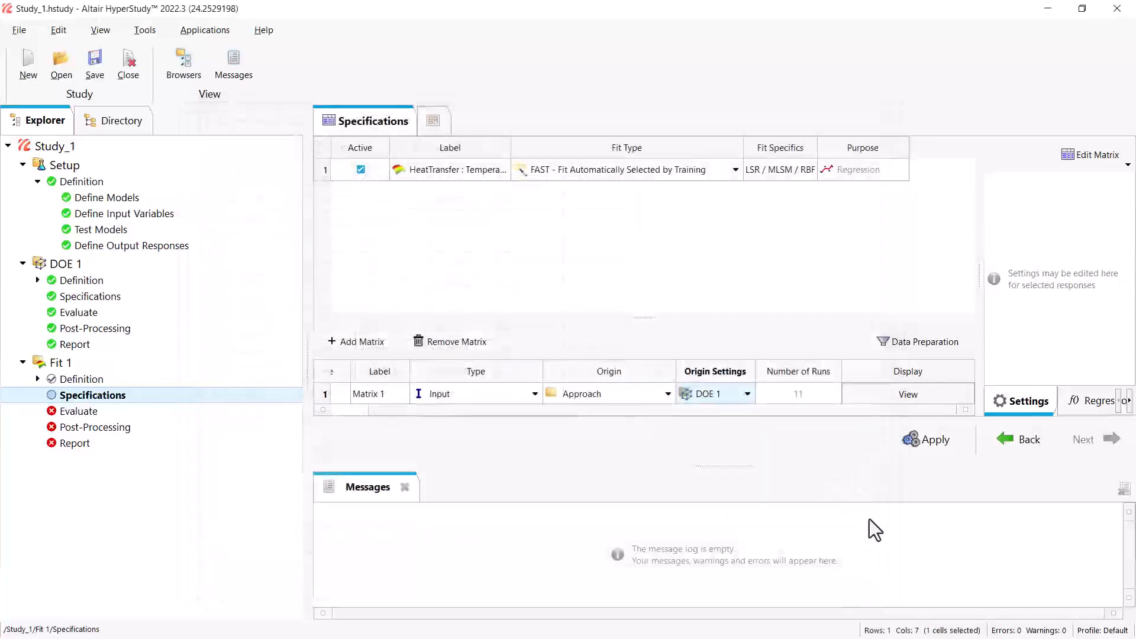
Apply Fit 1's specifications with the FAST fit type and evaluate the fit
click(921, 447)
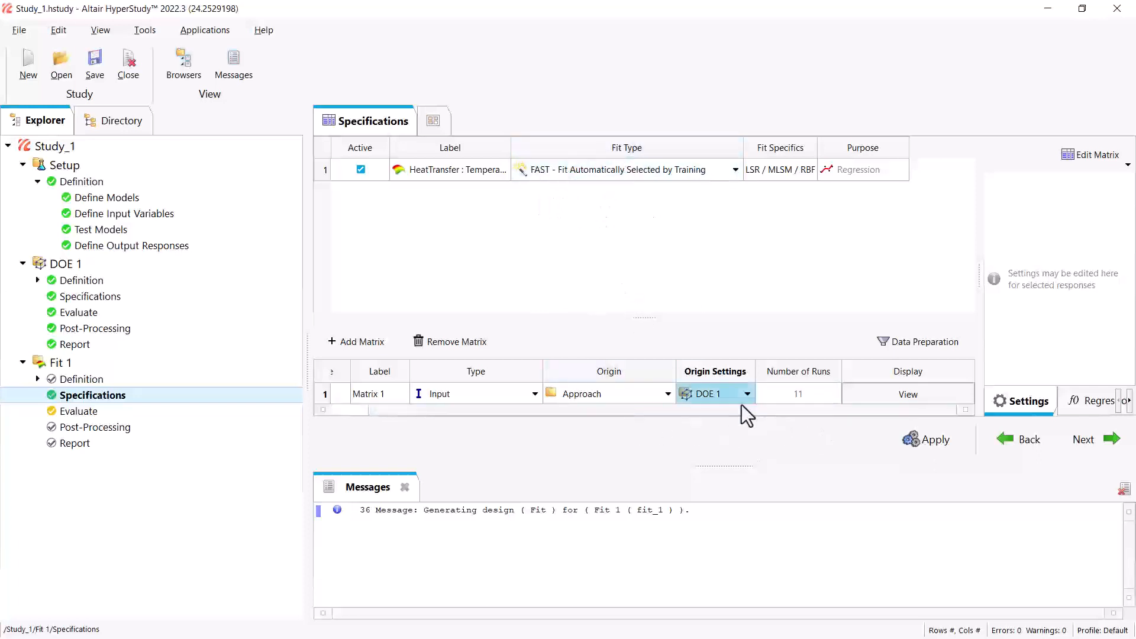
click(173, 411)
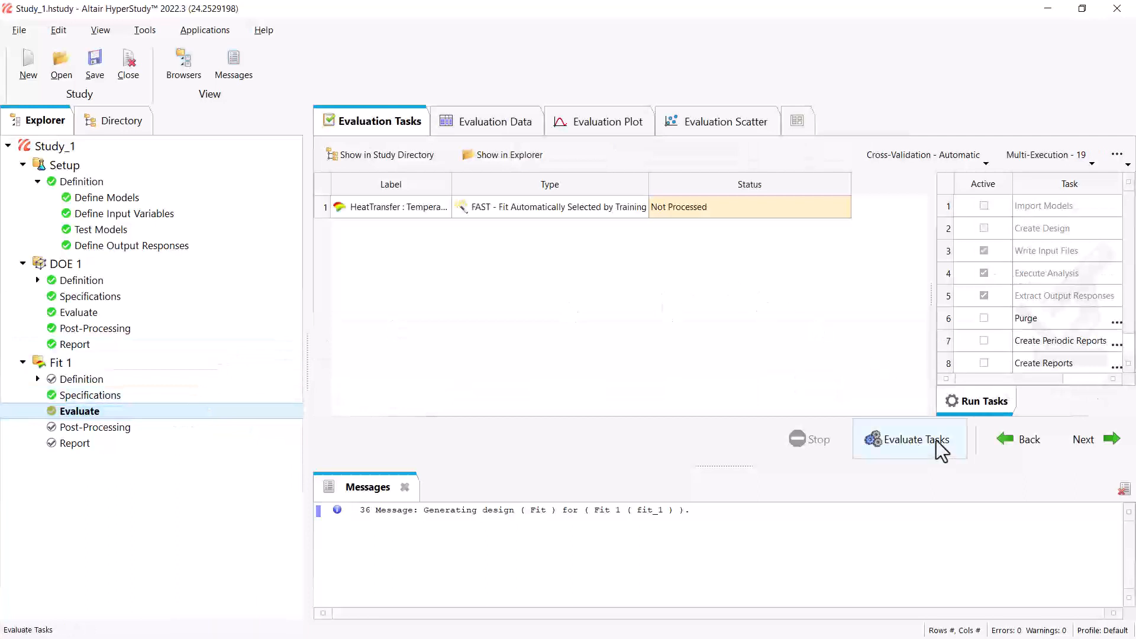
click(905, 443)
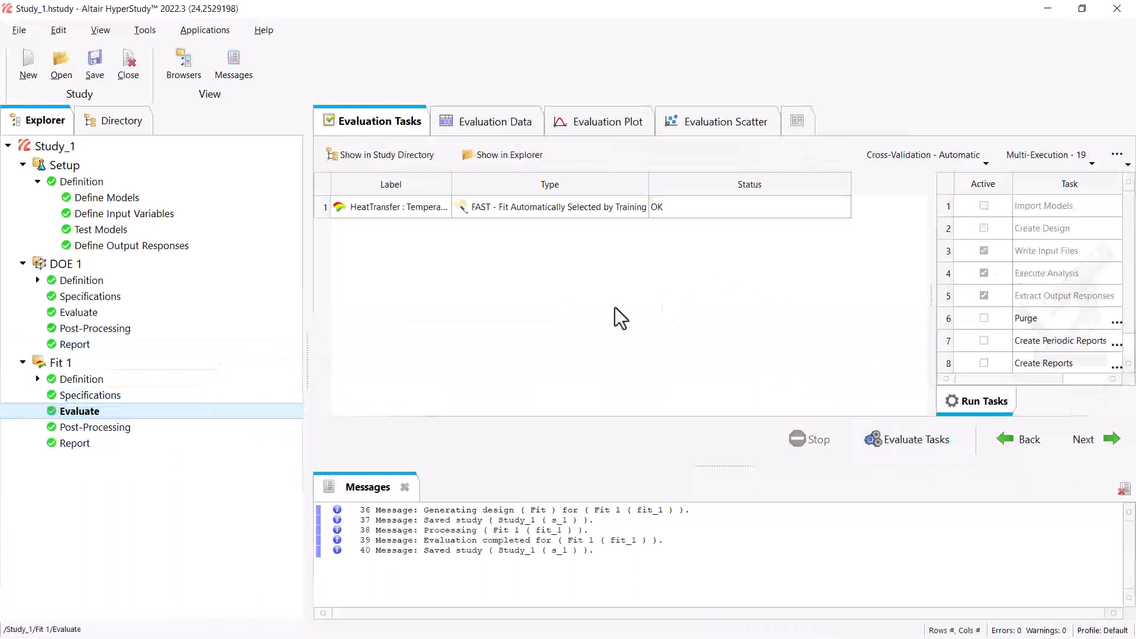
Examine the residuals and R² diagnostics of the temperature fit in Fit 1's post-processing
click(154, 429)
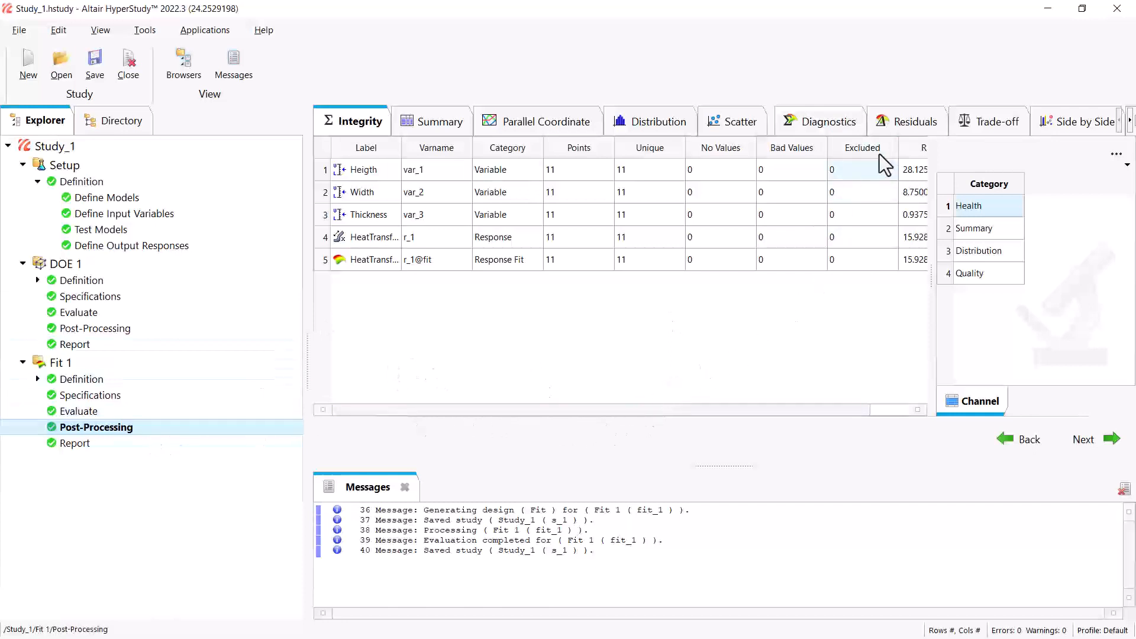
click(900, 129)
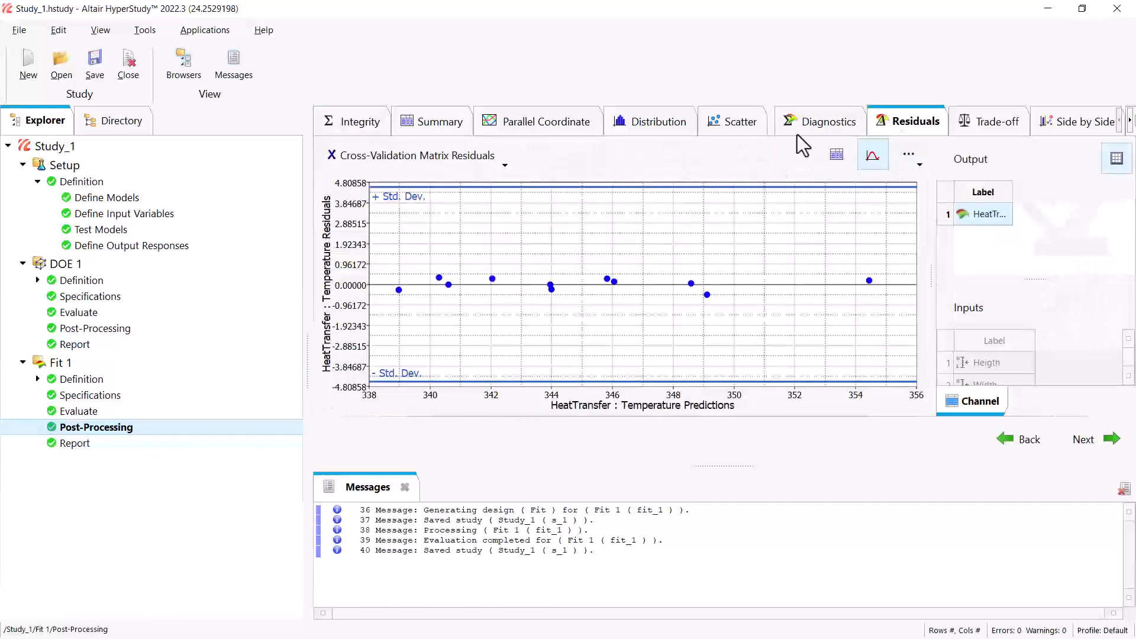
click(828, 124)
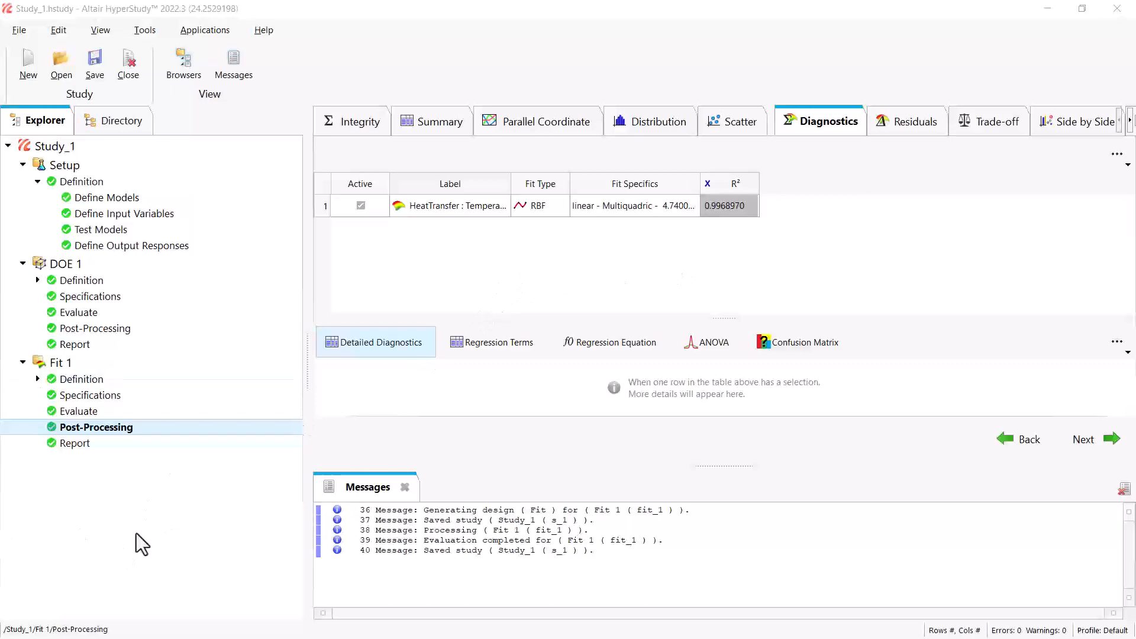
Add an Optimization approach labelled Optimization 1 that takes its definition from Fit 1
right_click(151, 513)
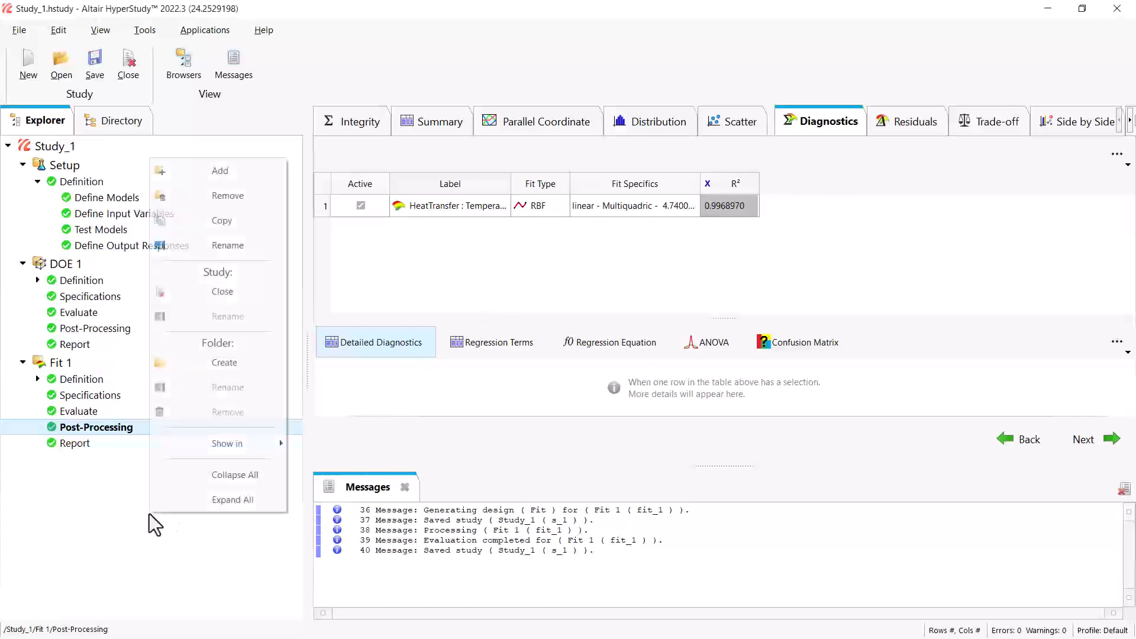
click(267, 168)
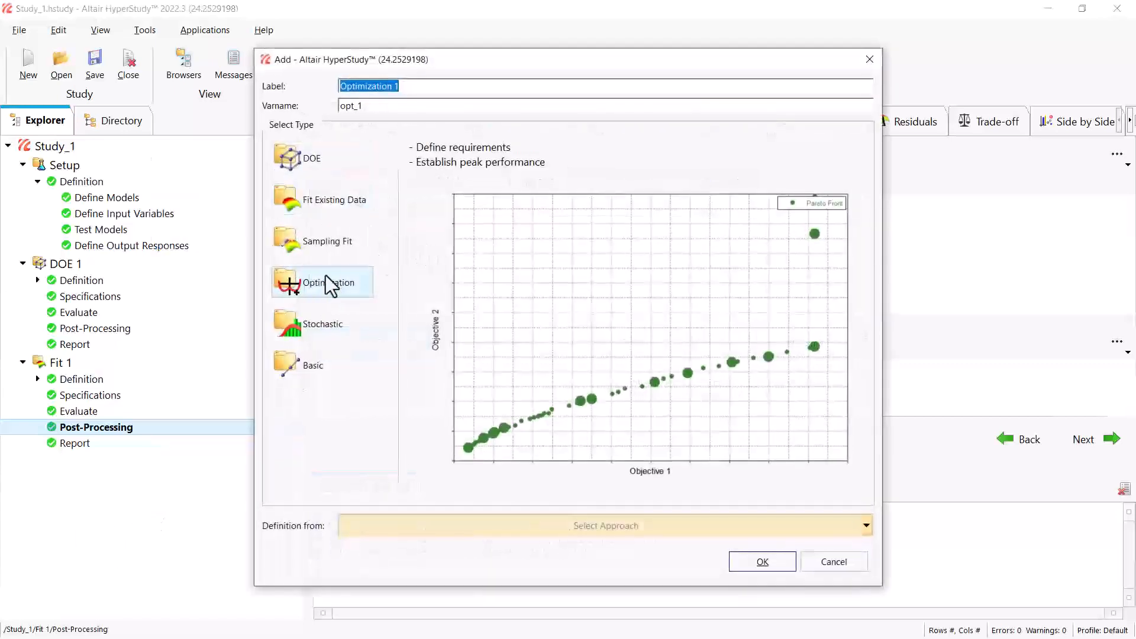
click(434, 535)
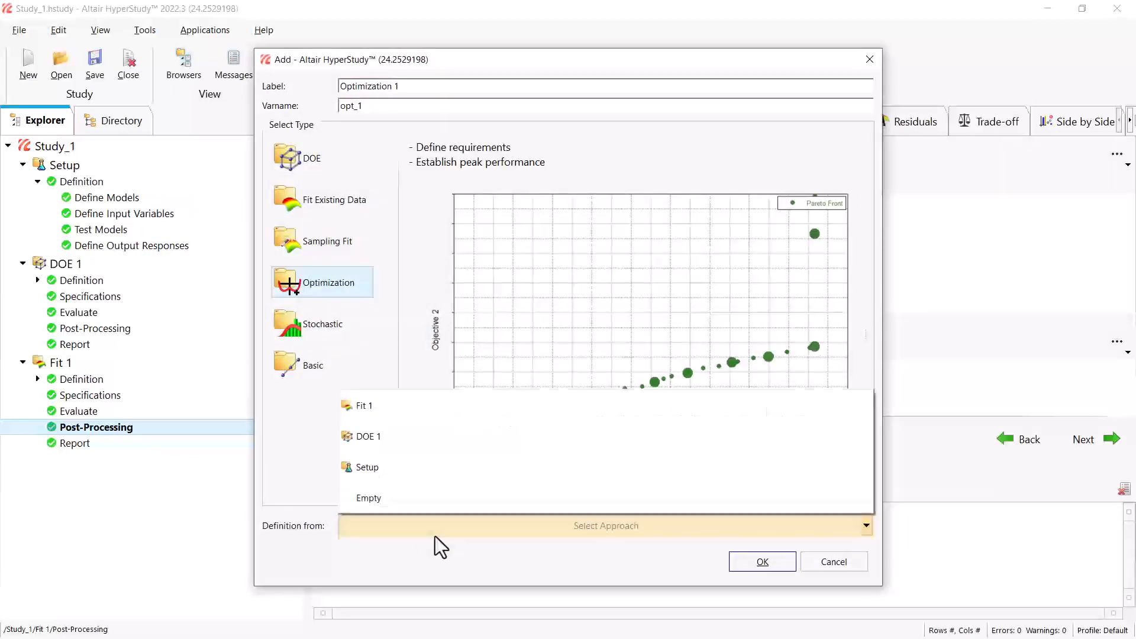
click(453, 409)
click(762, 562)
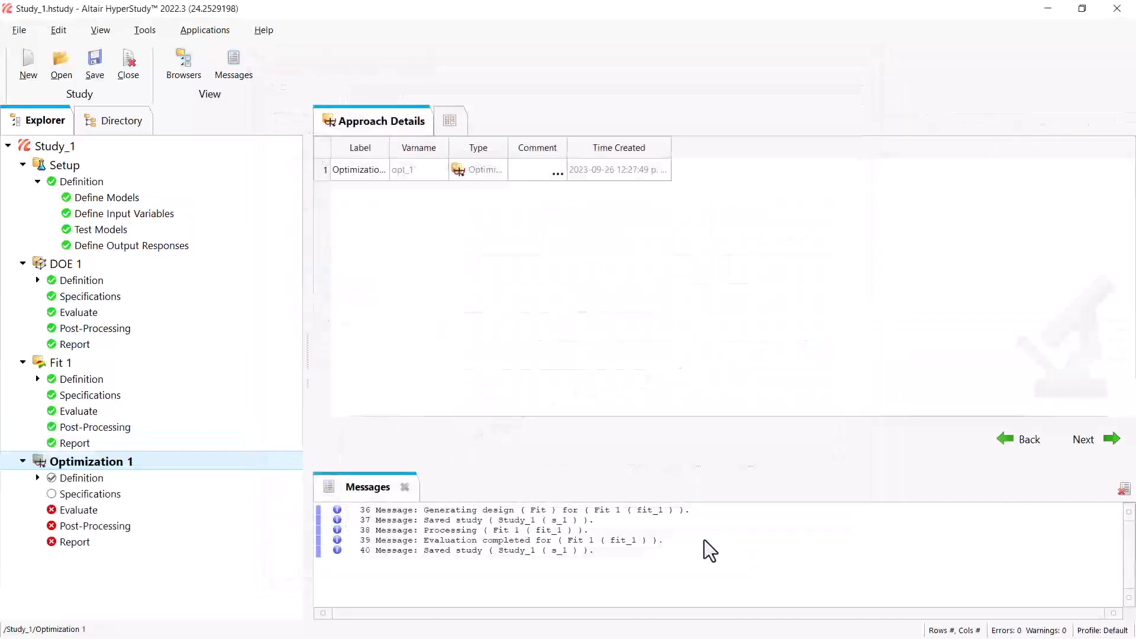
Set Optimization 1's HeatTransfer temperature output response to be evaluated from Fit 1 instead of its expression
click(34, 479)
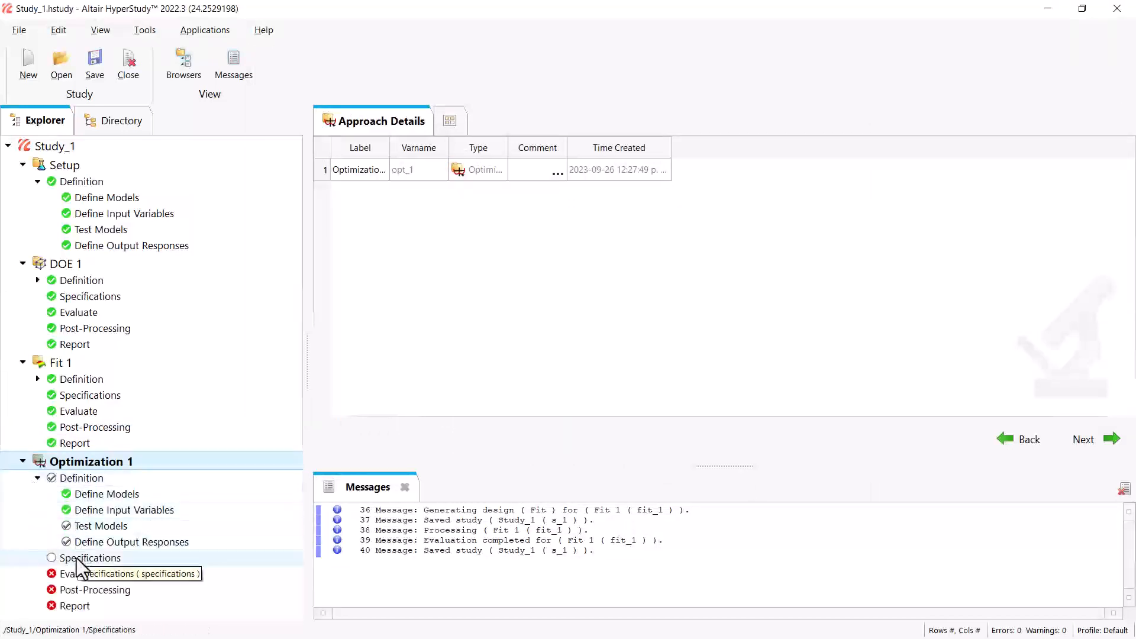
click(143, 542)
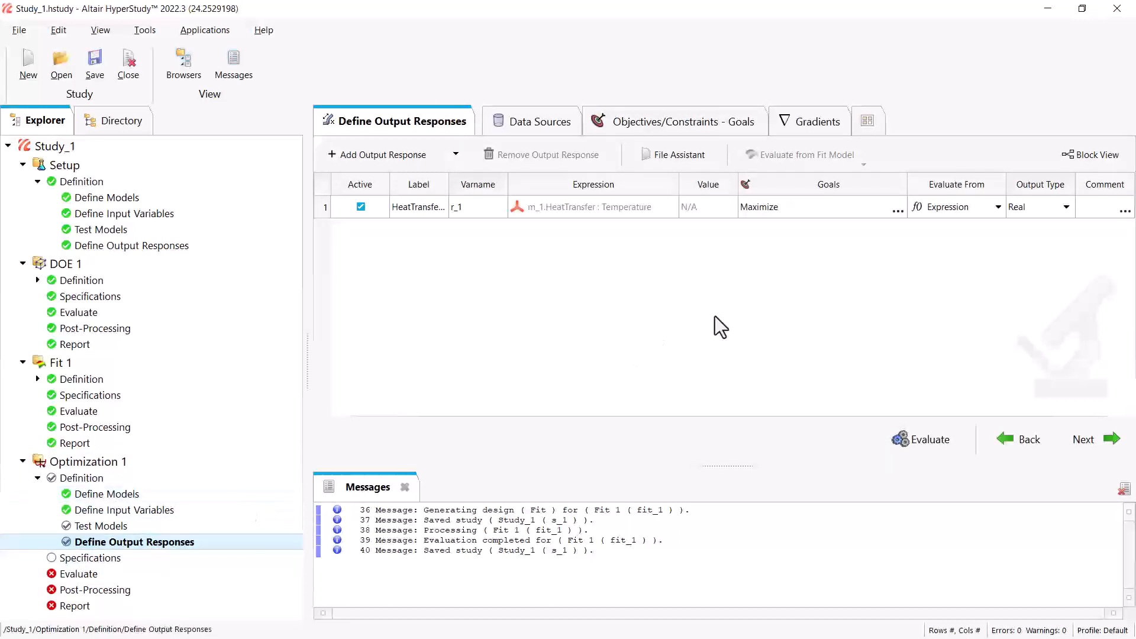
click(967, 209)
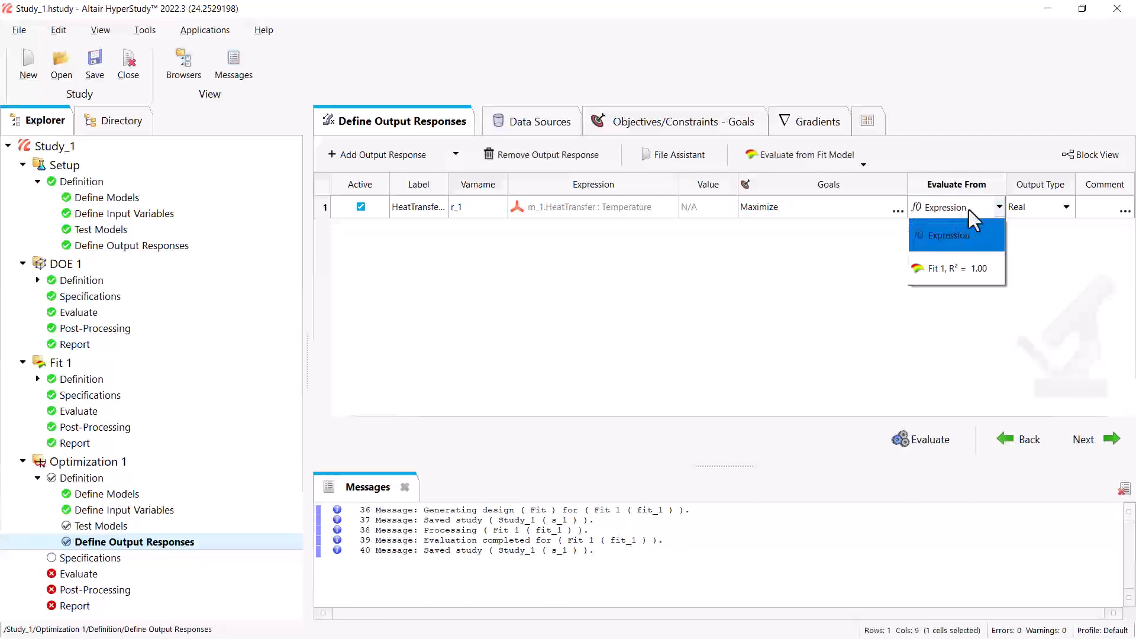
click(971, 267)
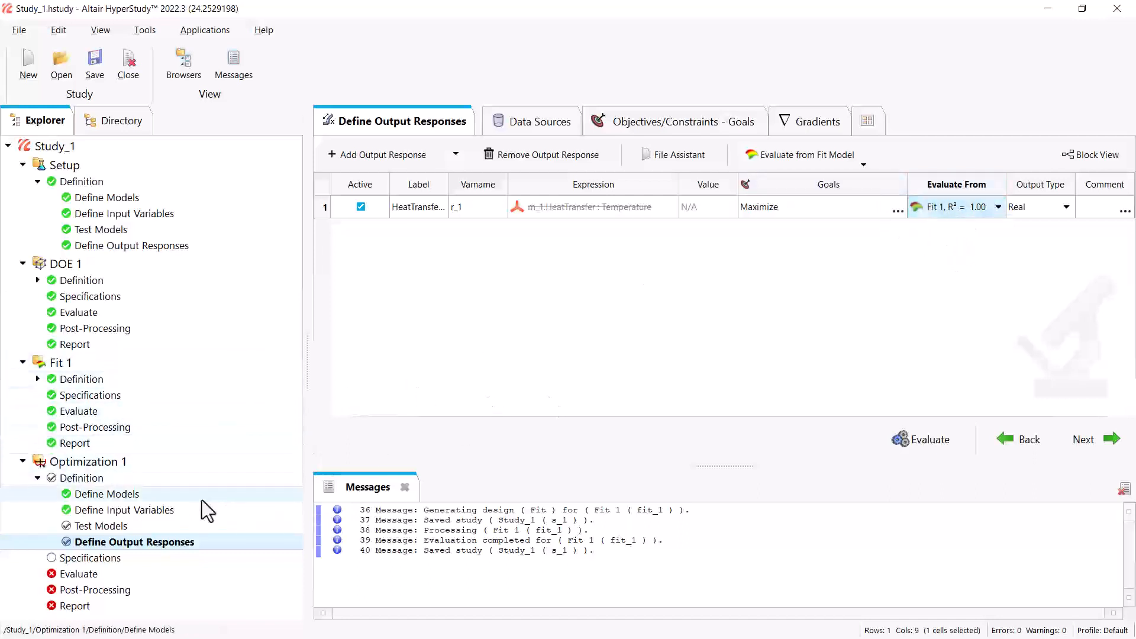
Apply the Global Response Search Method in Optimization 1's specifications and evaluate the optimization tasks
click(183, 559)
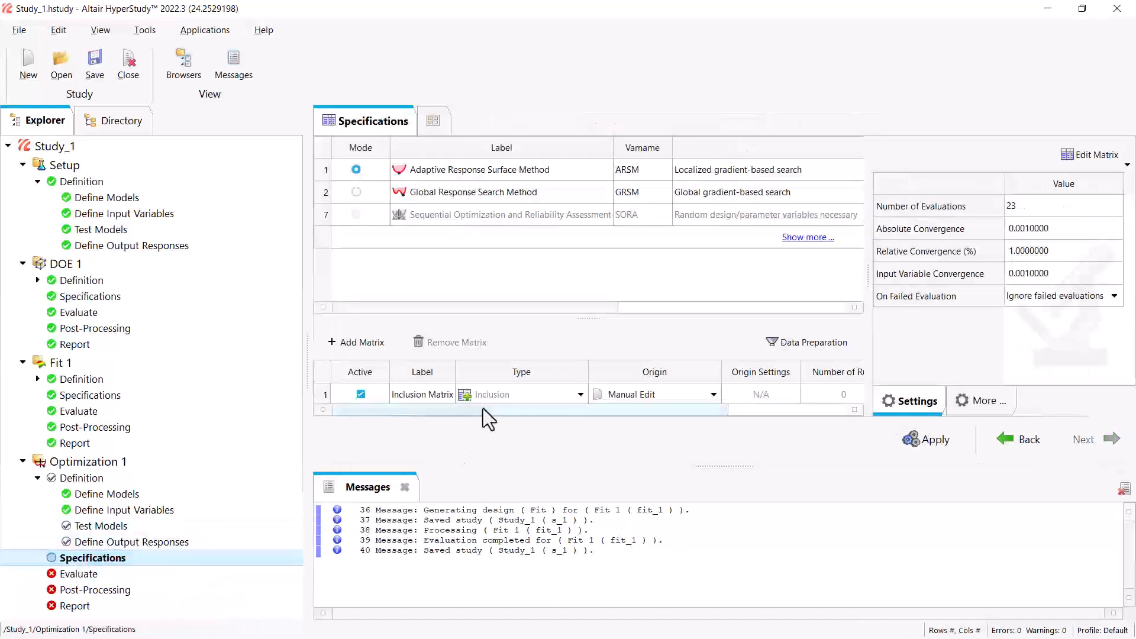
click(357, 197)
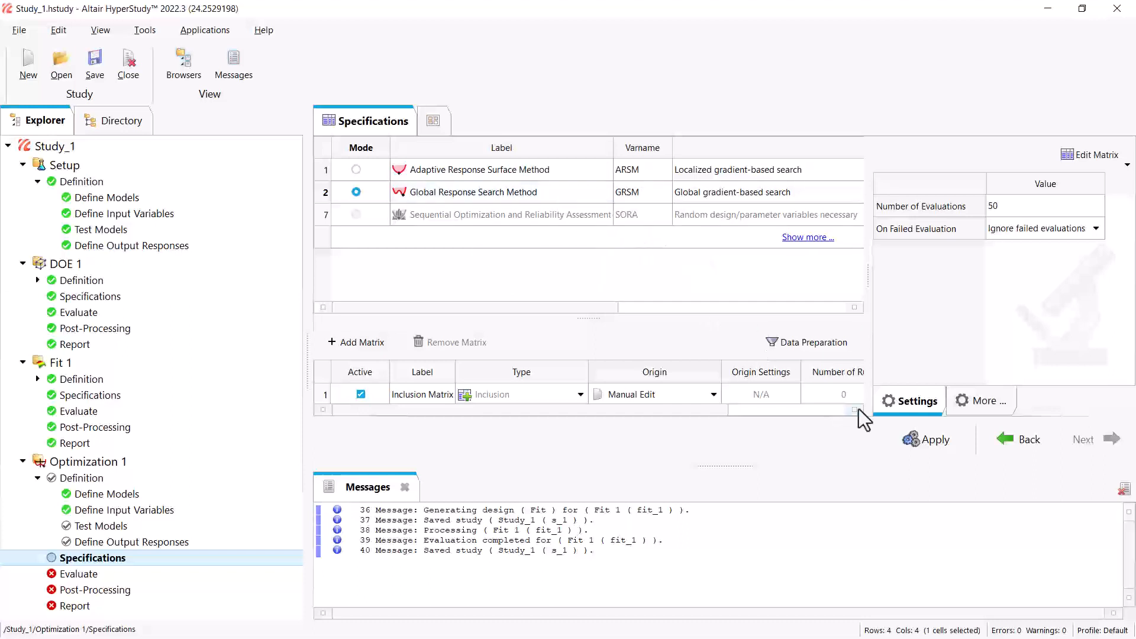
click(911, 444)
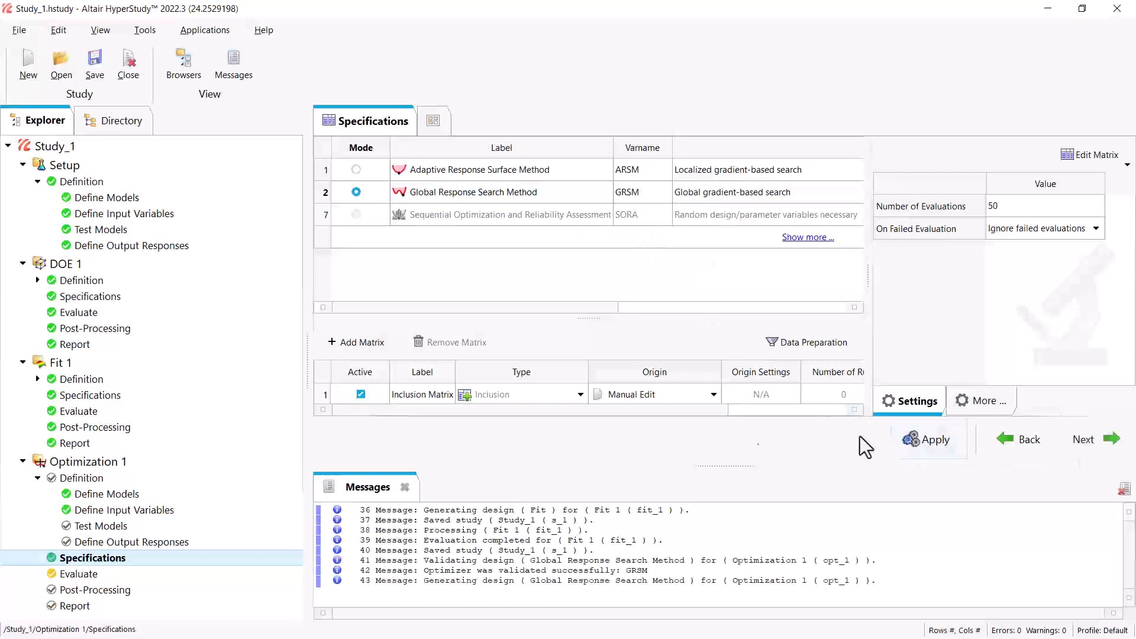
click(143, 577)
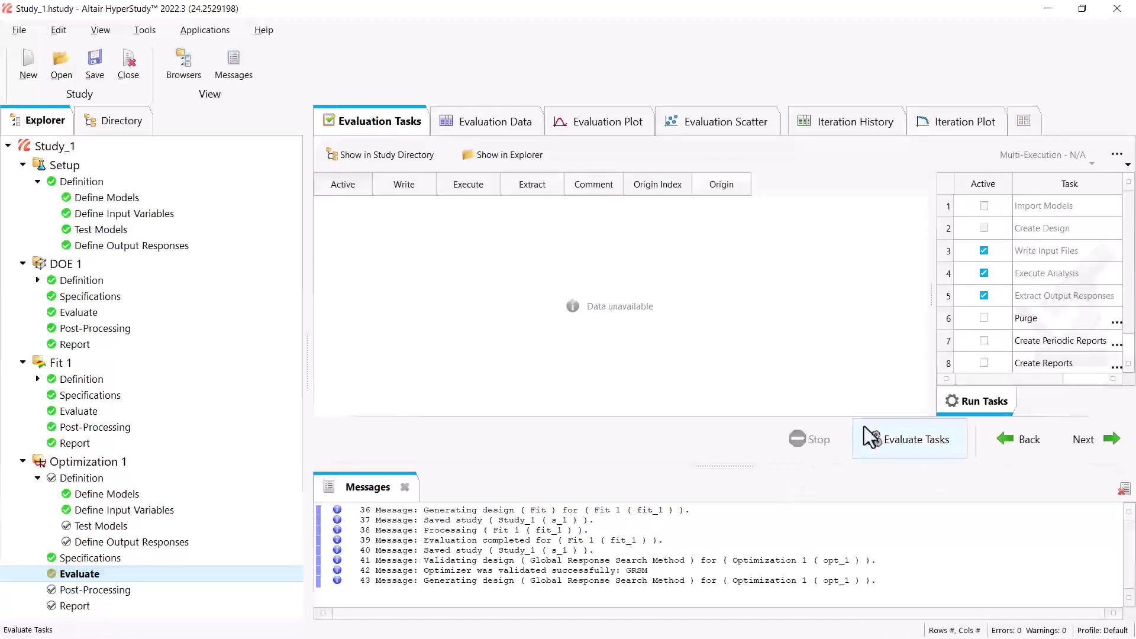
click(897, 442)
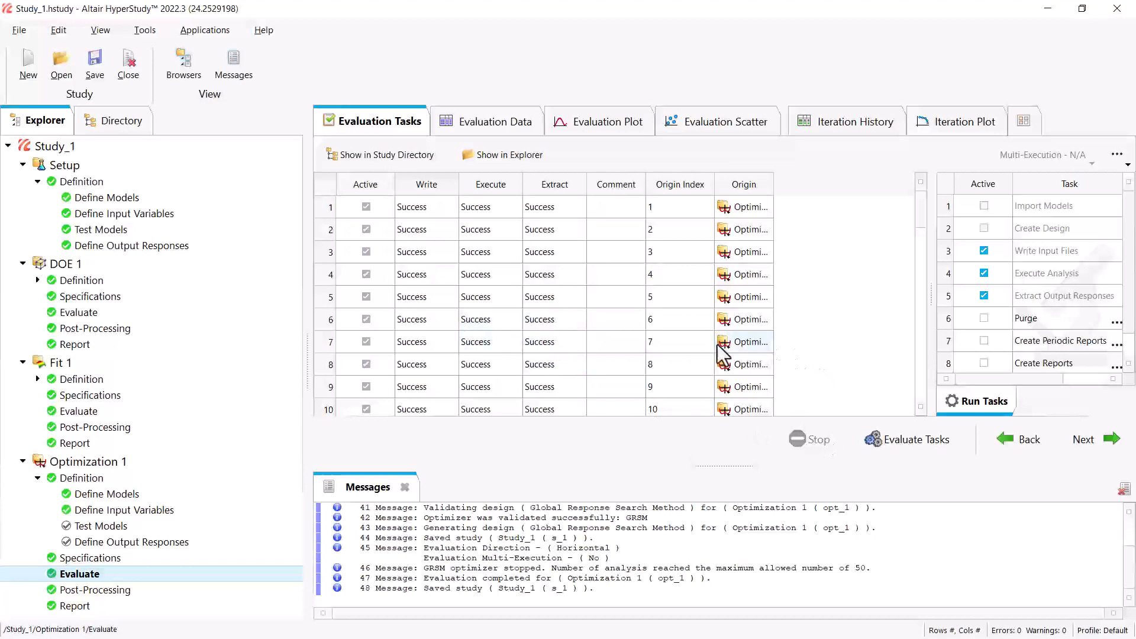
Plot Goal 1 against the iteration index and examine its convergence in Optimization 1's evaluation results
click(959, 123)
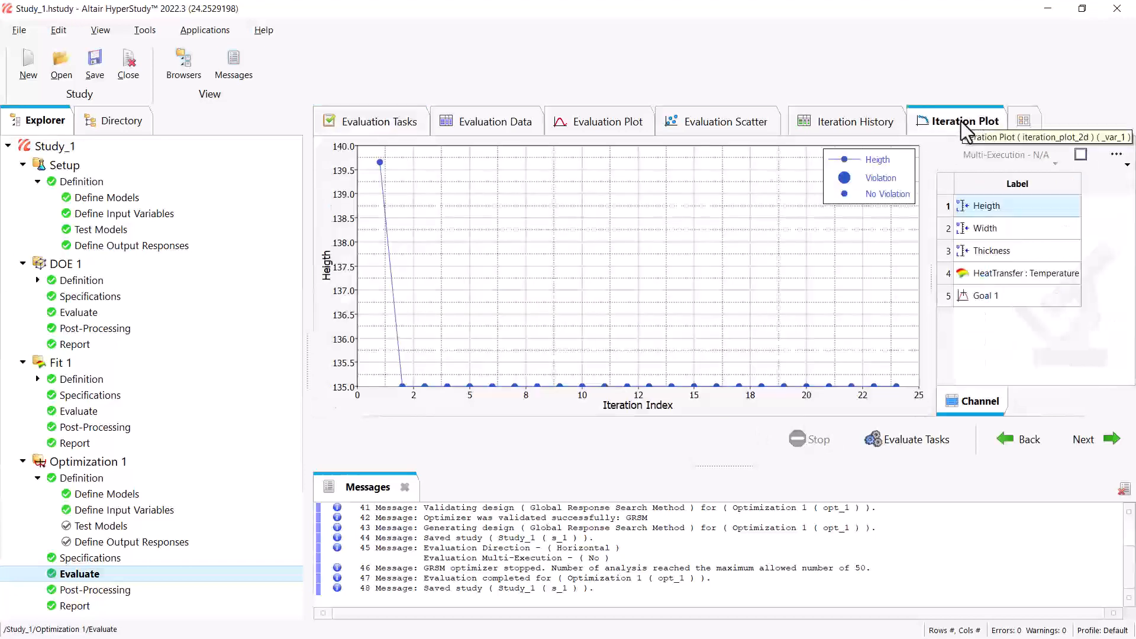
click(1018, 302)
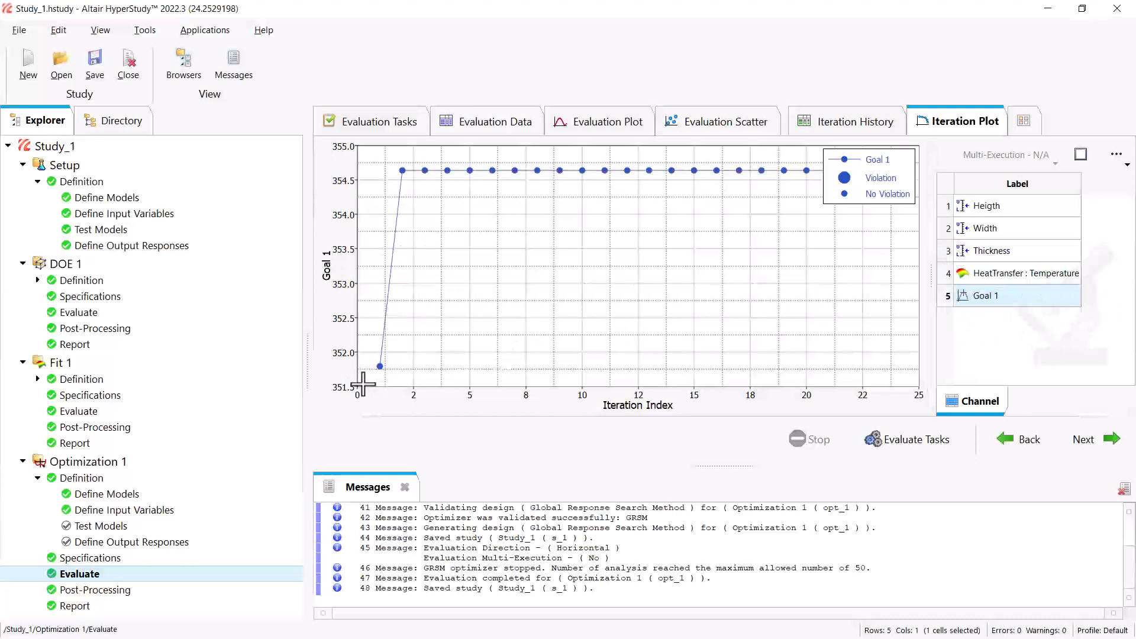
mouse_move(404, 170)
View the optimum of height against width in Optimization 1's post-processing, list the optimal points, and close the list
click(135, 588)
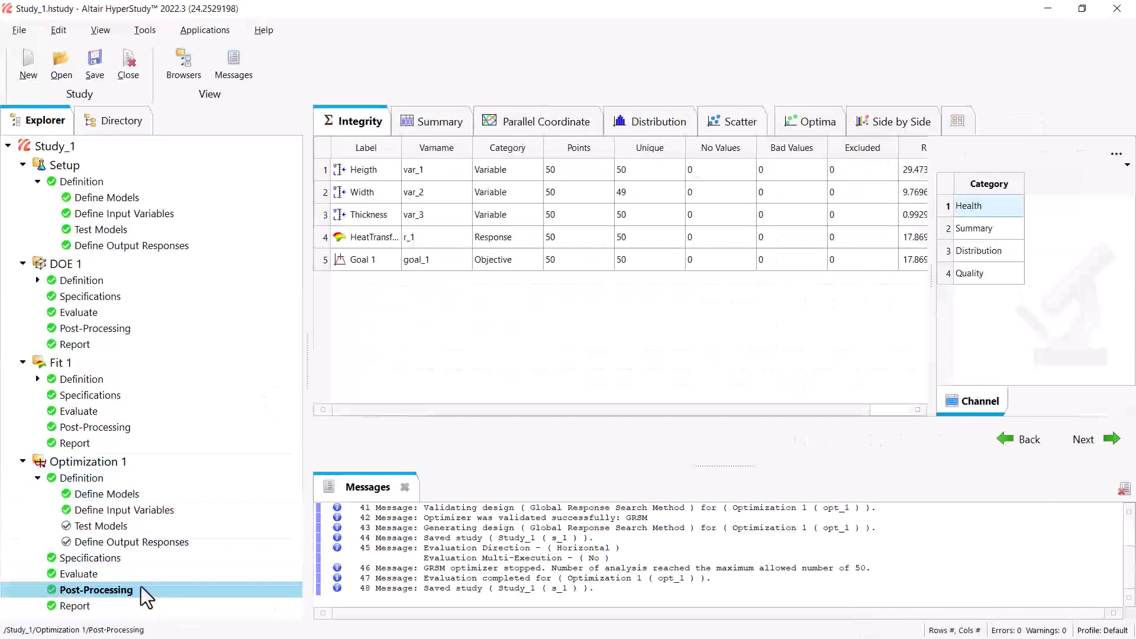
click(802, 123)
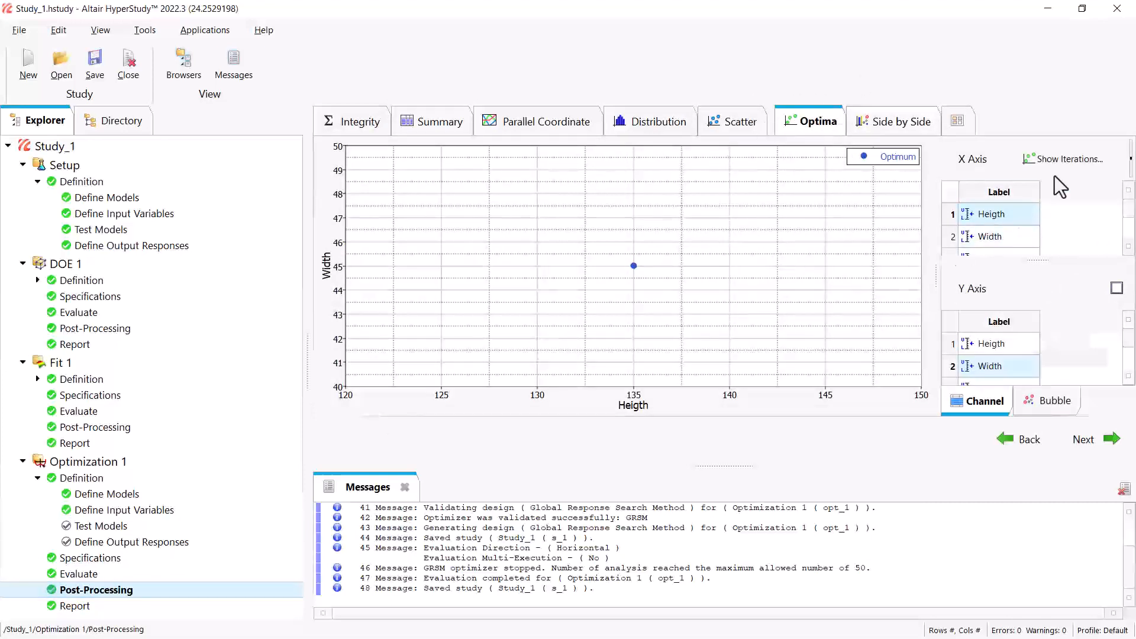
click(1081, 159)
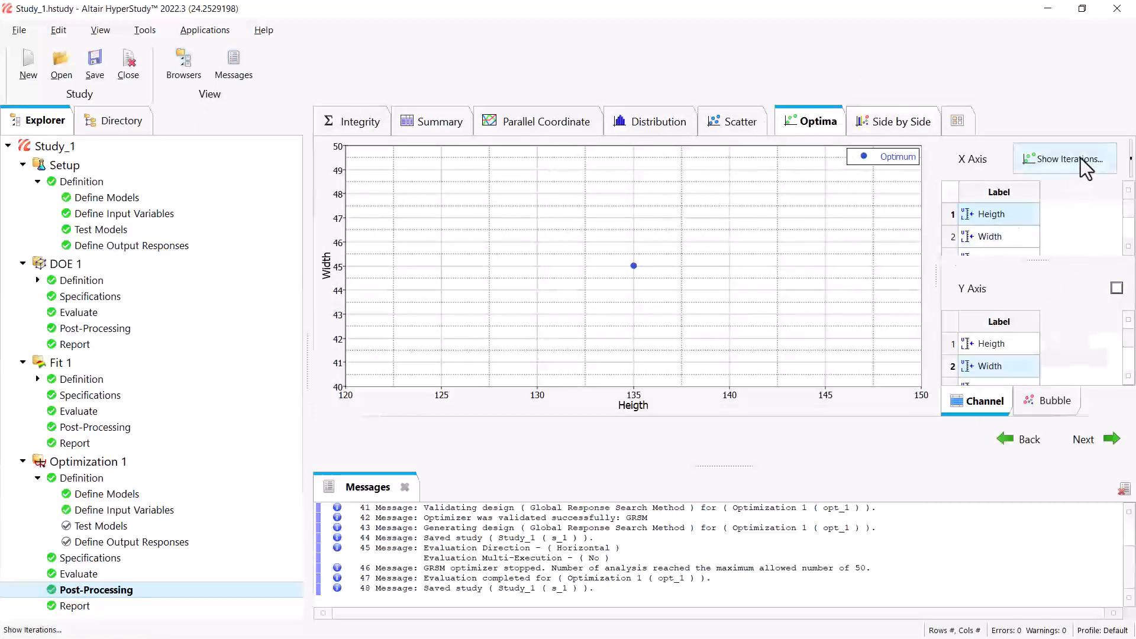
drag(618, 89, 617, 86)
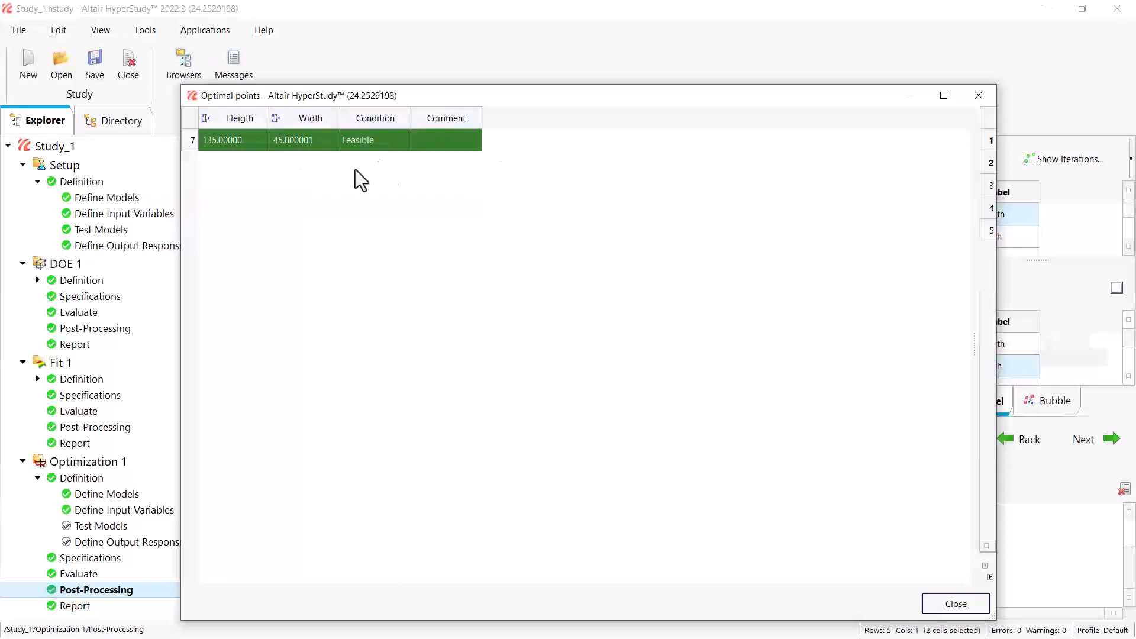
click(954, 605)
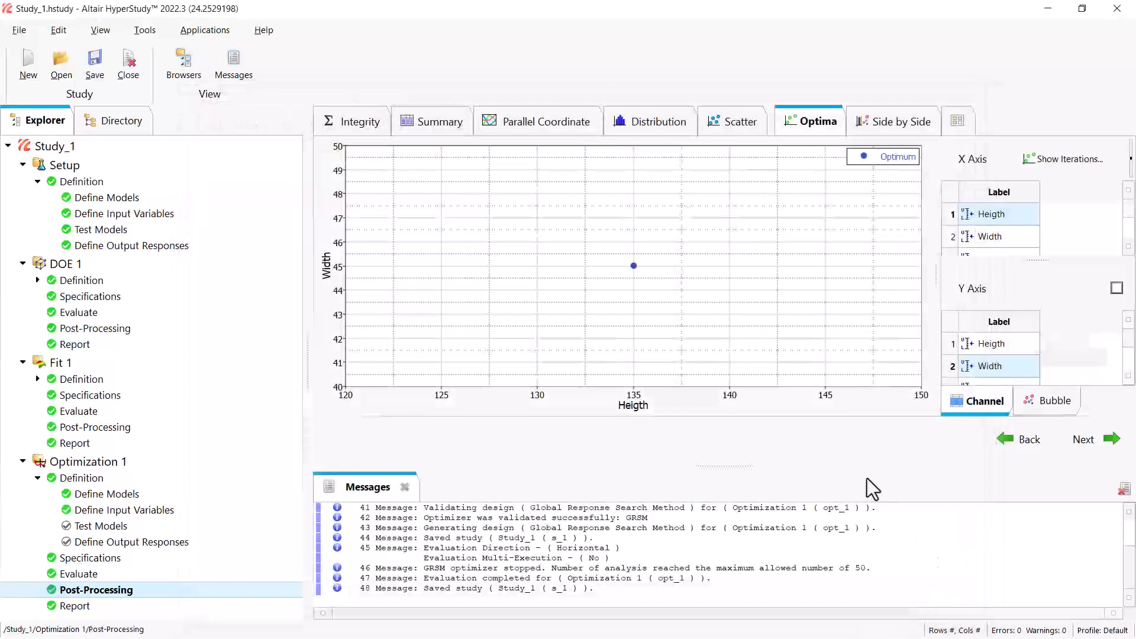
Examine Optimization 1's evaluation data table for the optimal run's height, width, thickness and temperature
click(157, 579)
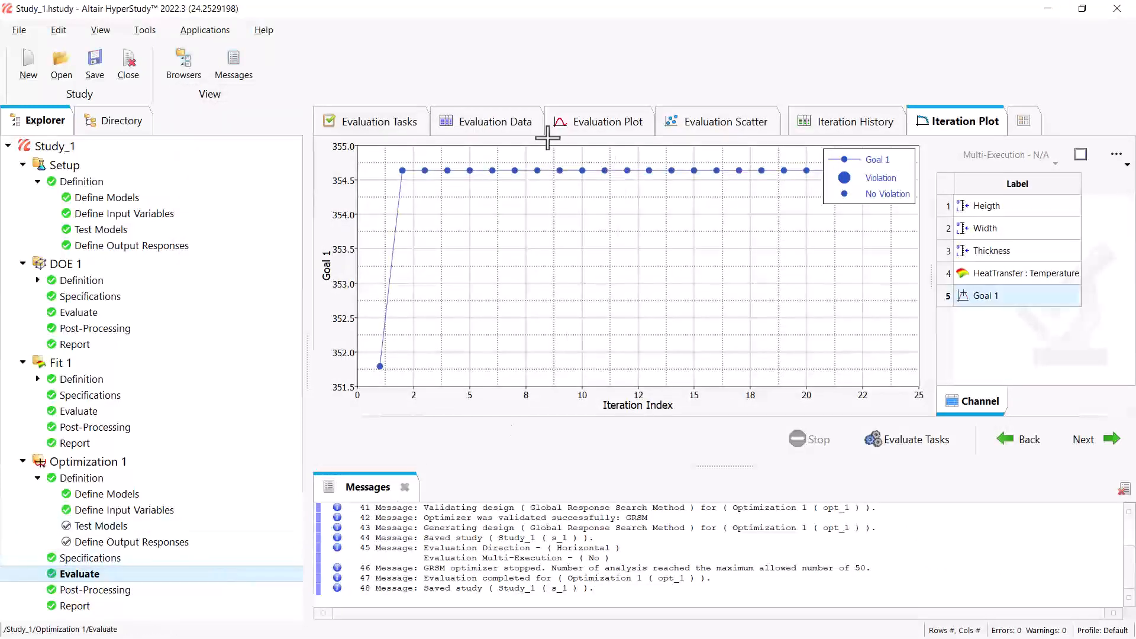
click(520, 126)
scroll(491, 230, down, 13)
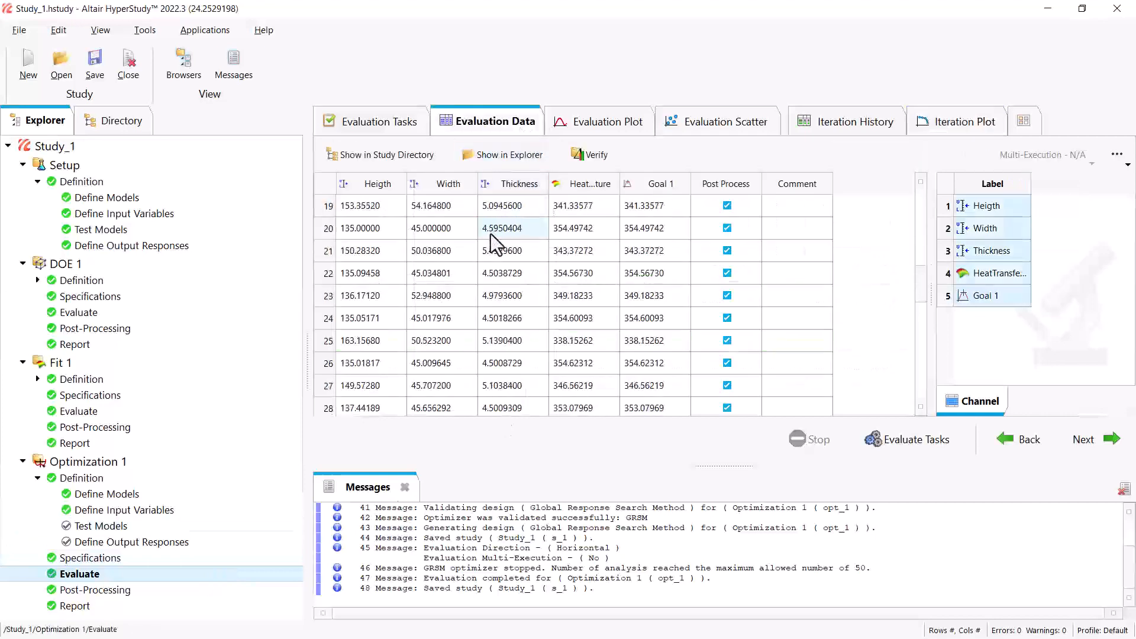
scroll(524, 279, up, 13)
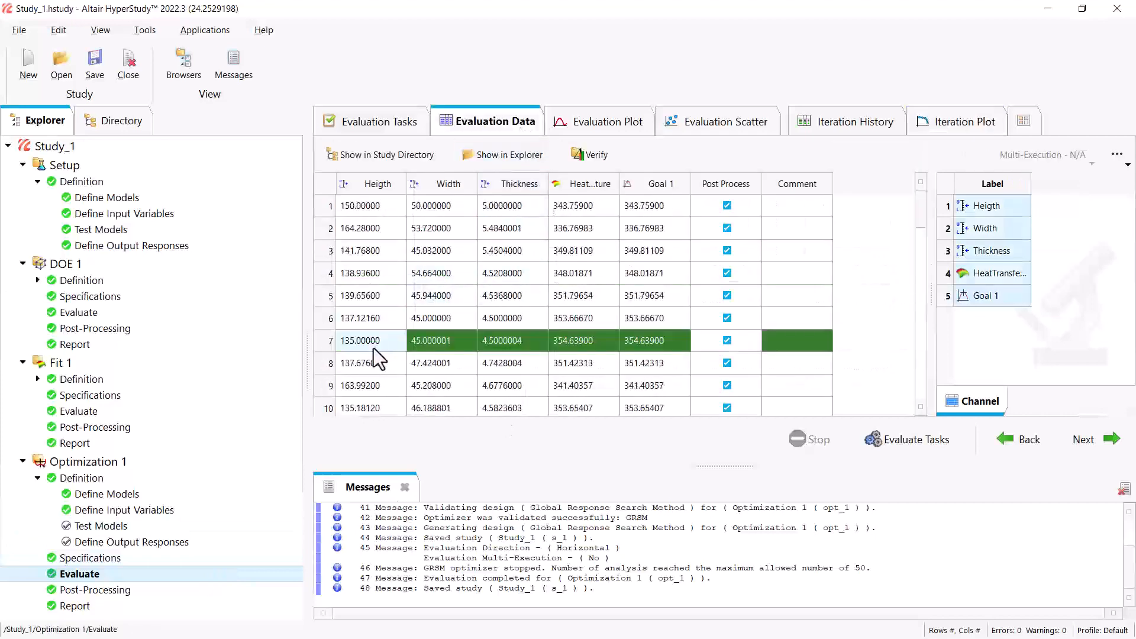